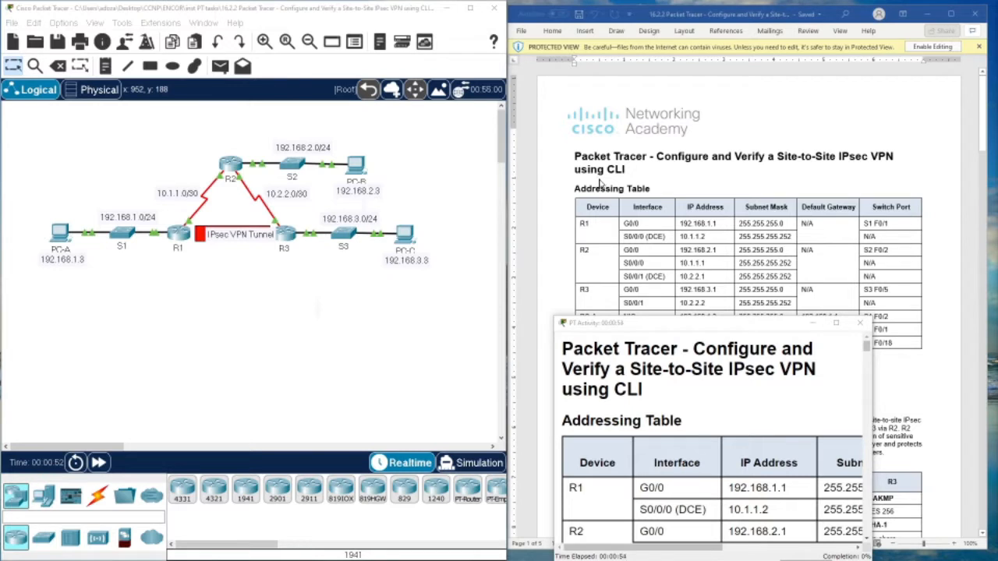
- Bring the IPsec VPN lab handout forward and read down to the ISAKMP Phase 1 parameters table
{"action": "scroll", "coordinate": [600, 184], "scroll_direction": "down", "scroll_amount": 2}
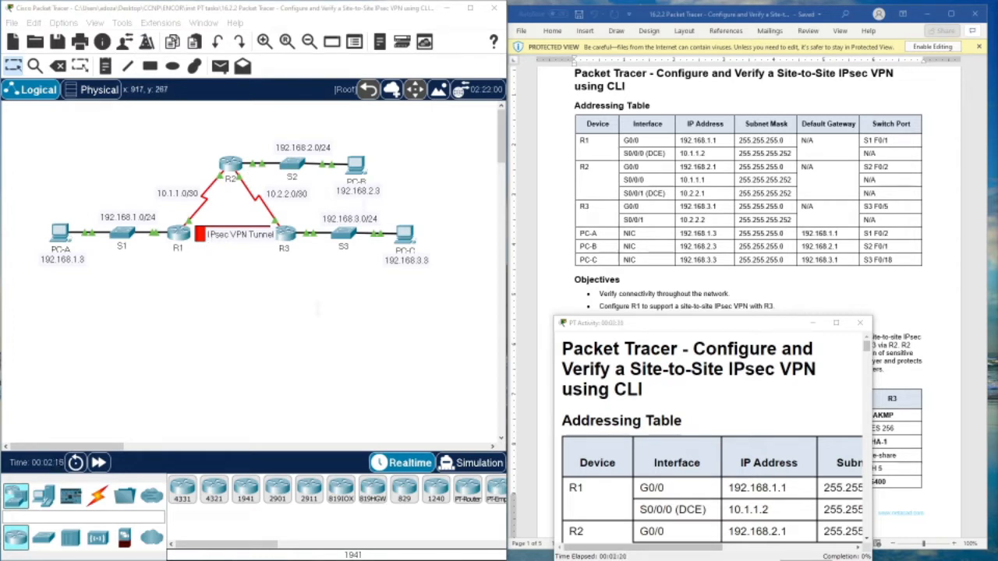
{"action": "left_click", "coordinate": [649, 296]}
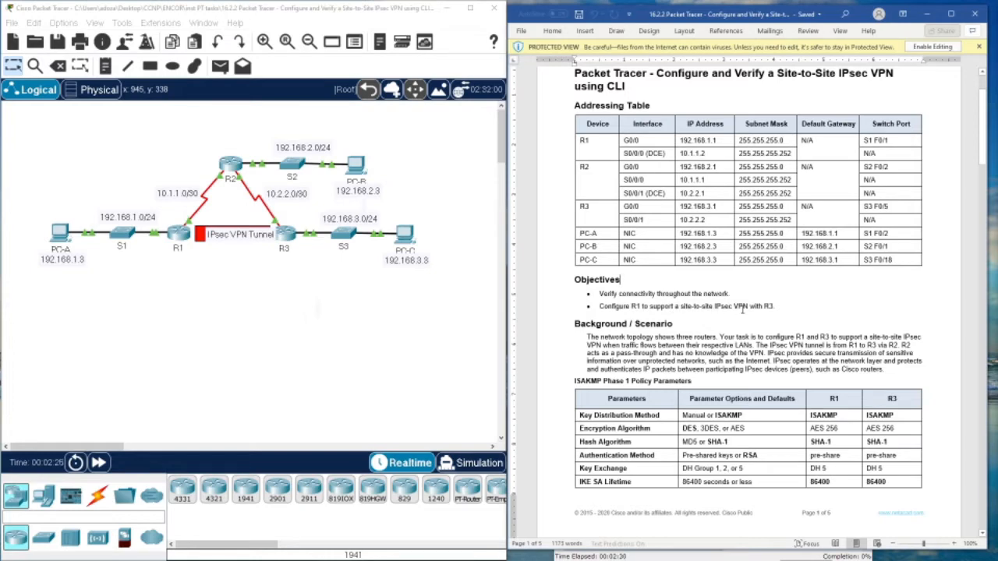
{"action": "scroll", "coordinate": [756, 309], "scroll_direction": "down", "scroll_amount": 2}
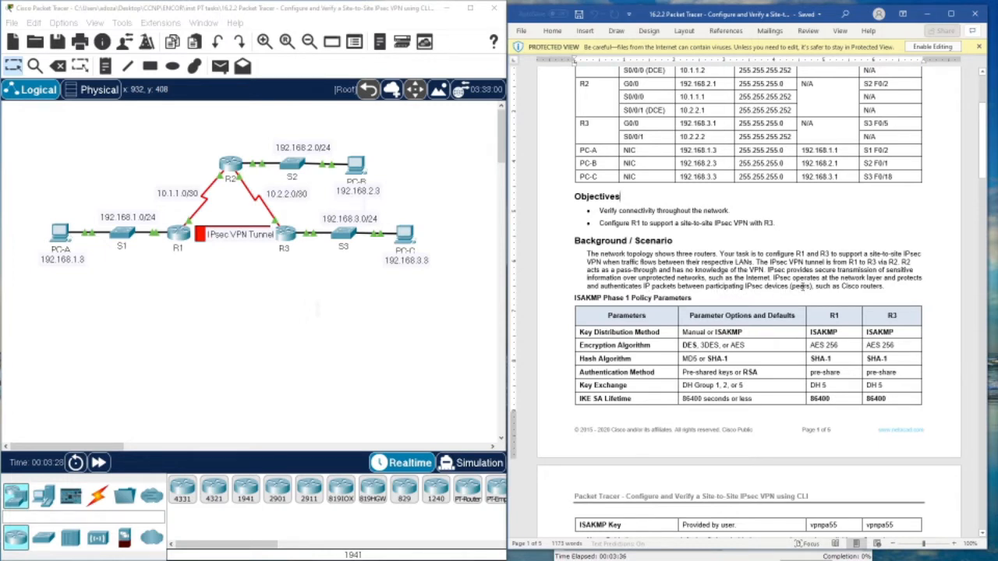
- Scroll the handout past the Phase 2 table to Part 1's Step 4 ISAKMP policy commands
{"action": "scroll", "coordinate": [795, 273], "scroll_direction": "down", "scroll_amount": 4}
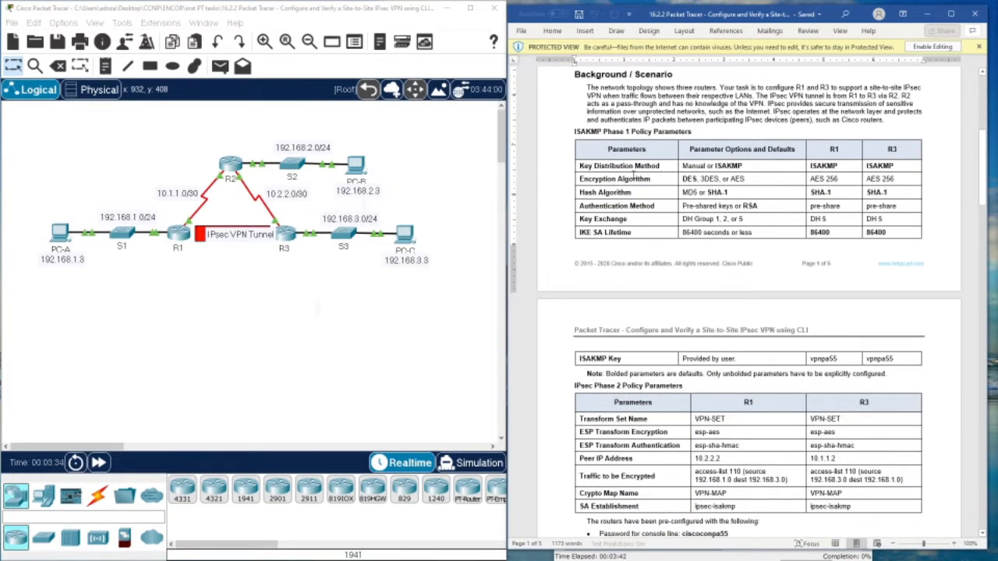
{"action": "scroll", "coordinate": [645, 252], "scroll_direction": "down", "scroll_amount": 2}
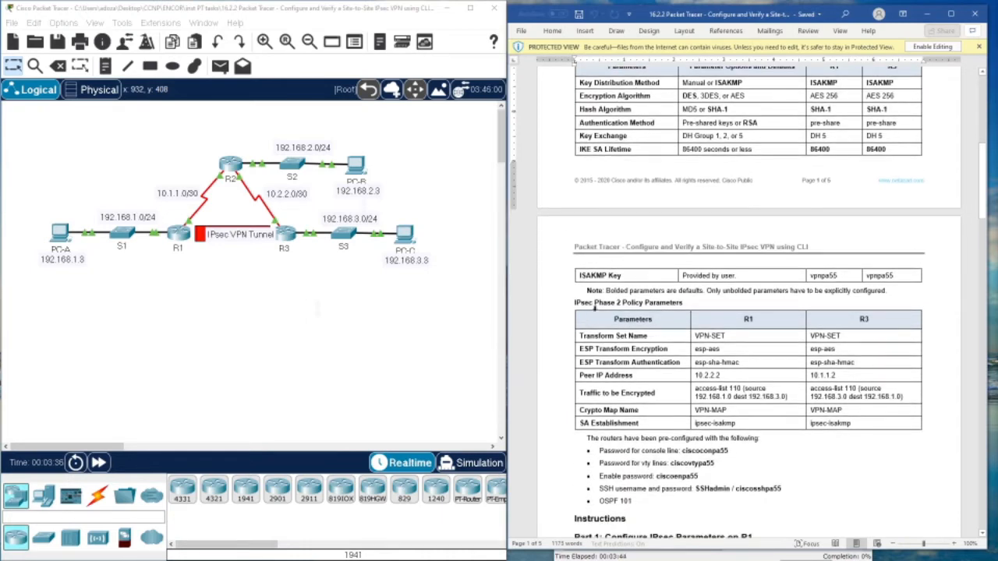
{"action": "scroll", "coordinate": [714, 304], "scroll_direction": "down", "scroll_amount": 4}
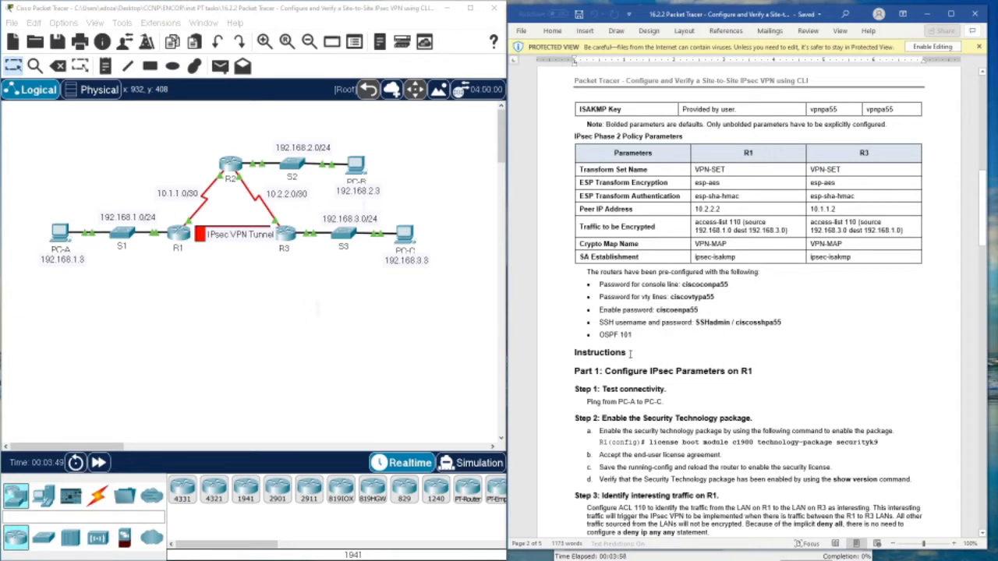
{"action": "scroll", "coordinate": [601, 345], "scroll_direction": "down", "scroll_amount": 2}
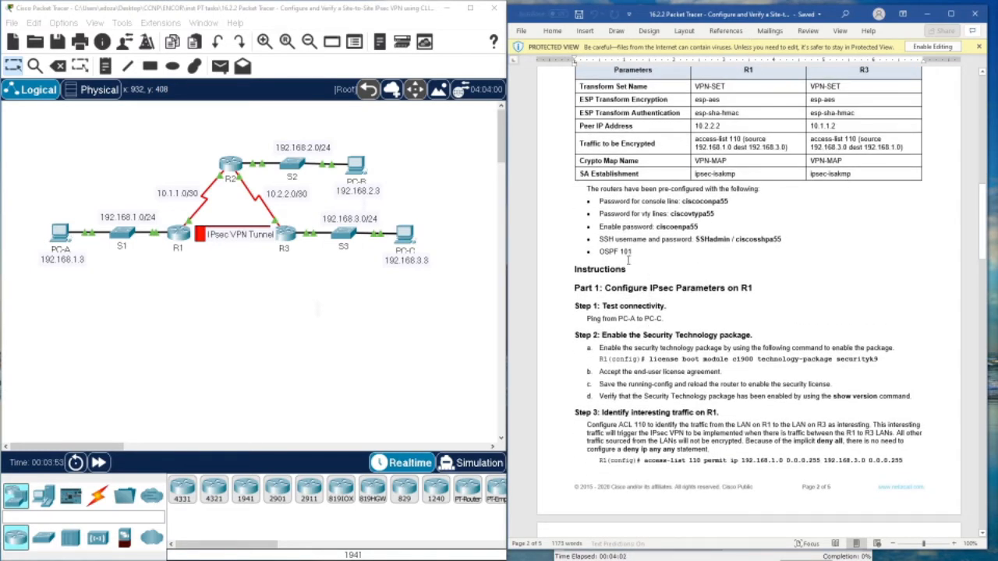
{"action": "scroll", "coordinate": [627, 282], "scroll_direction": "down", "scroll_amount": 4}
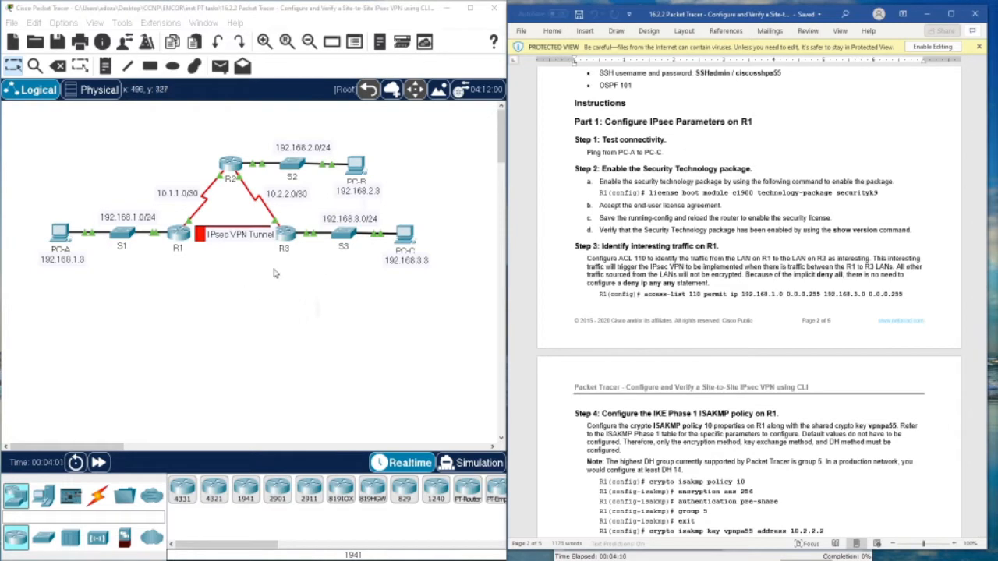
- Copy PC-B's IPv4 address 192.168.2.3 from its IP Configuration
{"action": "left_click", "coordinate": [406, 238]}
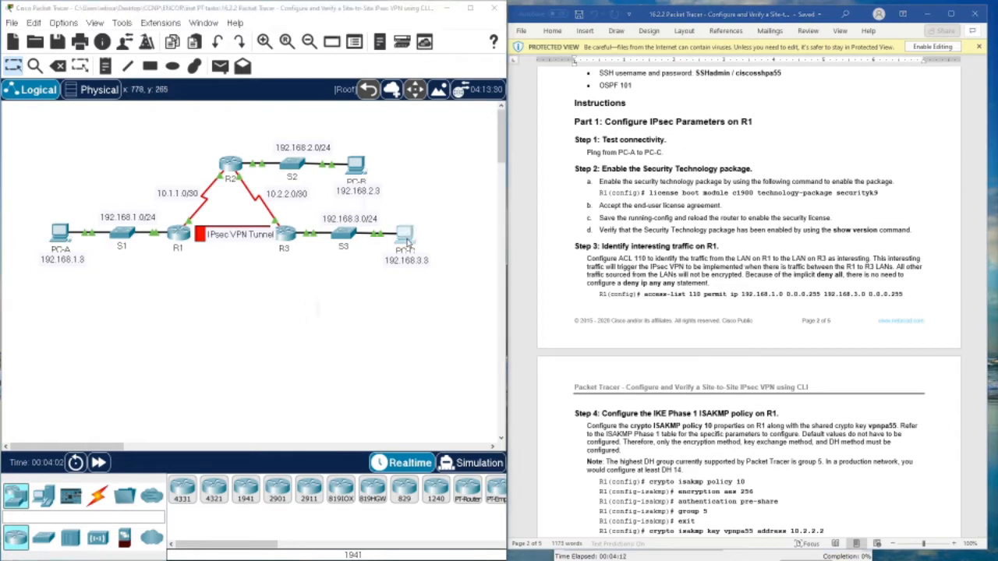
{"action": "left_click", "coordinate": [669, 103]}
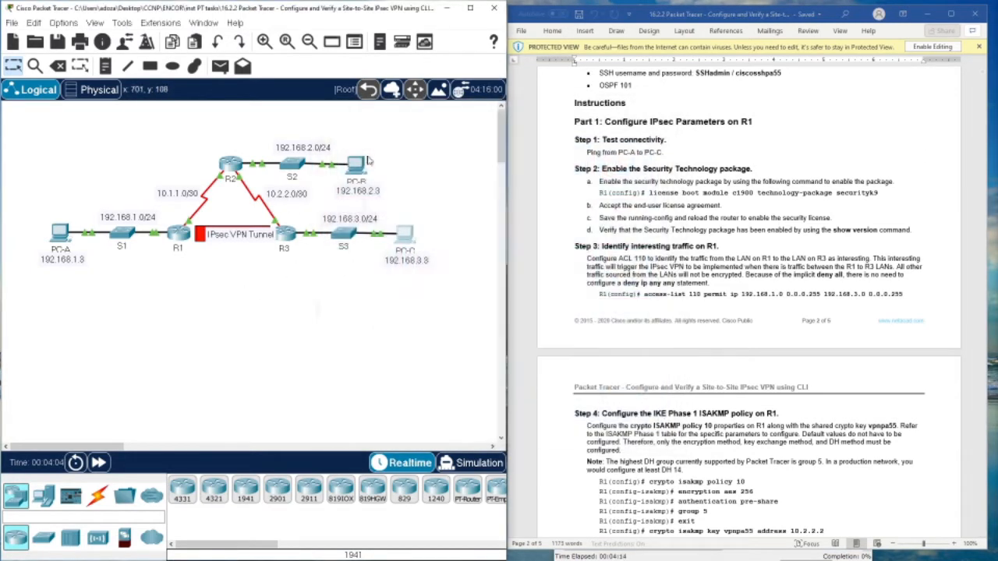
{"action": "left_click", "coordinate": [356, 164]}
{"action": "left_click", "coordinate": [351, 166]}
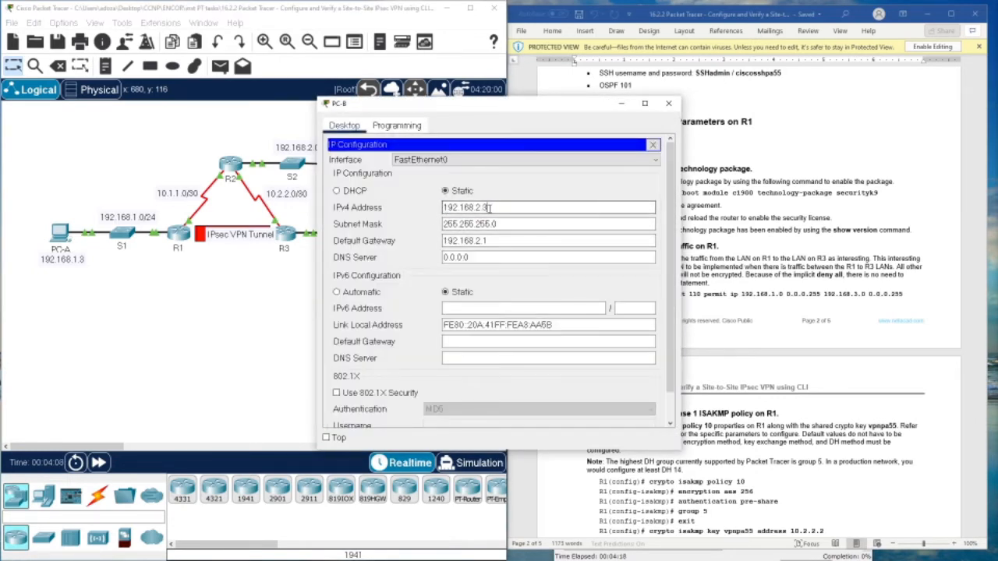
{"action": "left_click_drag", "start_coordinate": [490, 207], "coordinate": [443, 207]}
{"action": "right_click", "coordinate": [446, 206]}
{"action": "left_click", "coordinate": [491, 258]}
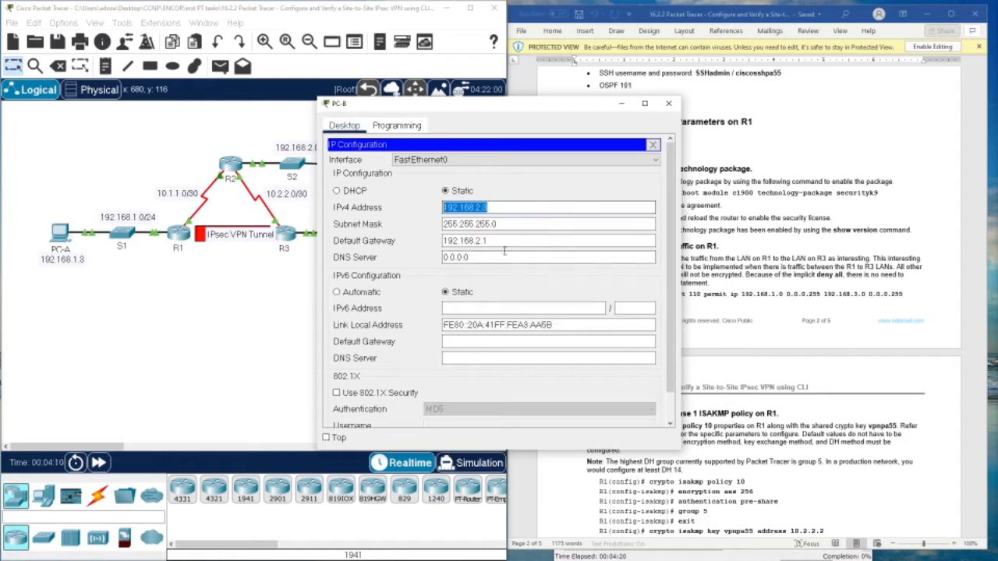
{"action": "left_click", "coordinate": [669, 103]}
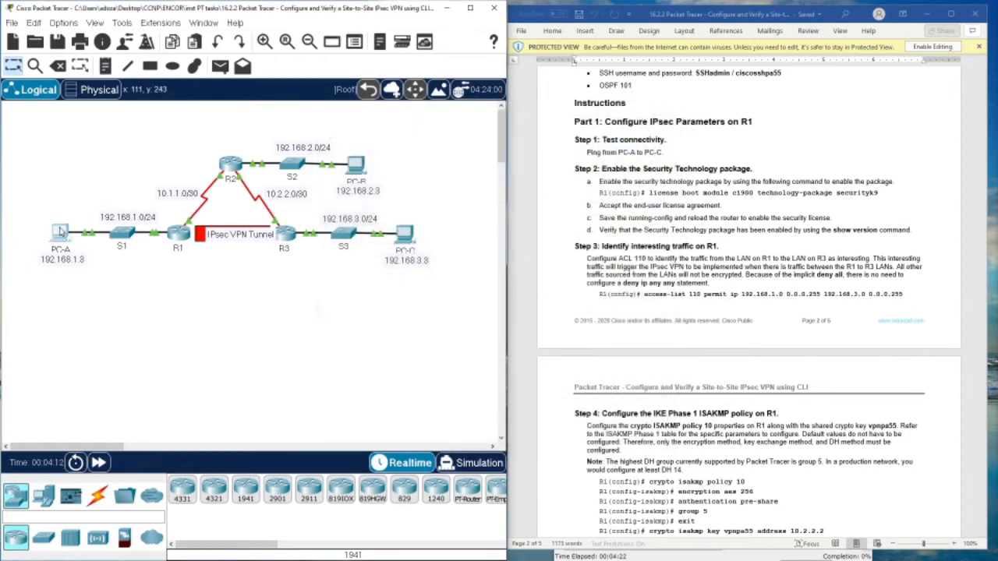
- From PC-A's Command Prompt, ping 192.168.2.3 twice and get replies
{"action": "left_click", "coordinate": [62, 232]}
{"action": "left_click", "coordinate": [560, 173]}
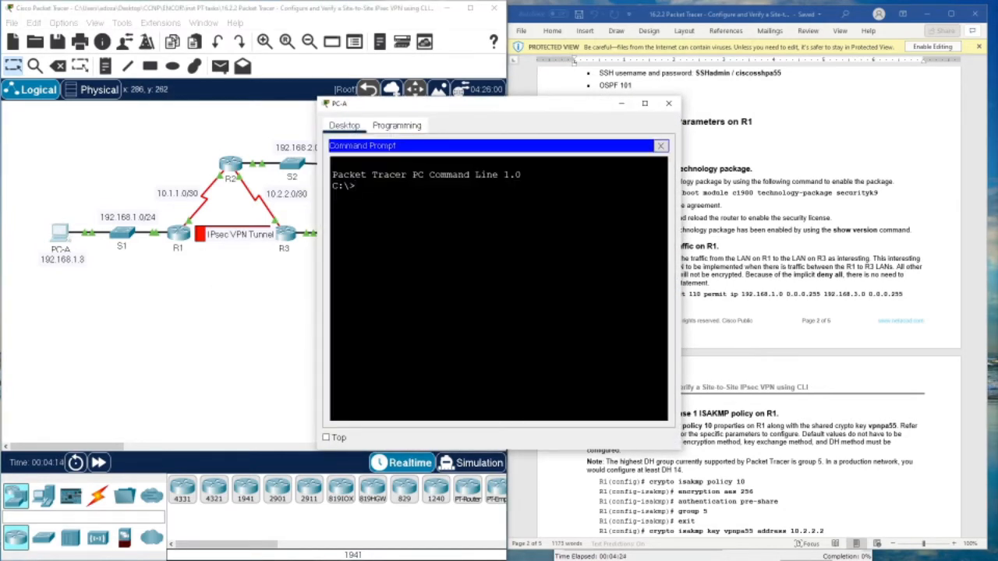
{"action": "type", "text": "ping"}
{"action": "right_click", "coordinate": [487, 221]}
{"action": "left_click", "coordinate": [510, 243]}
{"action": "key", "text": "Return"}
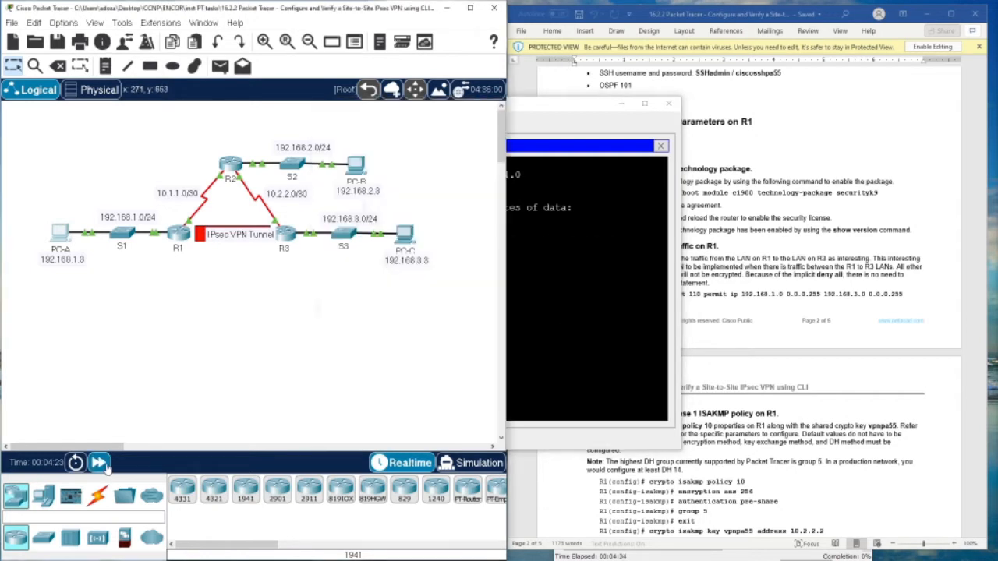
{"action": "key", "text": "Up"}
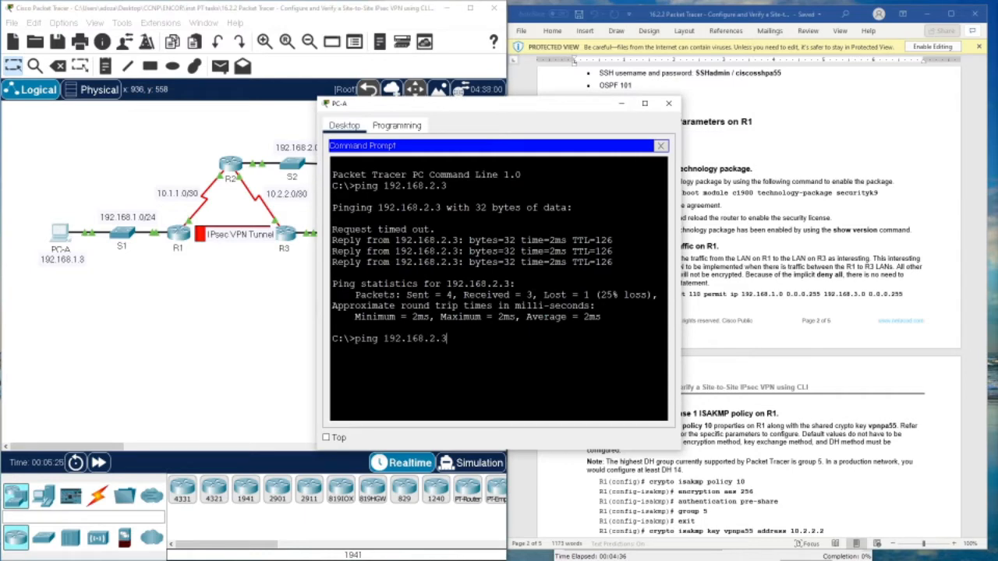
{"action": "key", "text": "Return"}
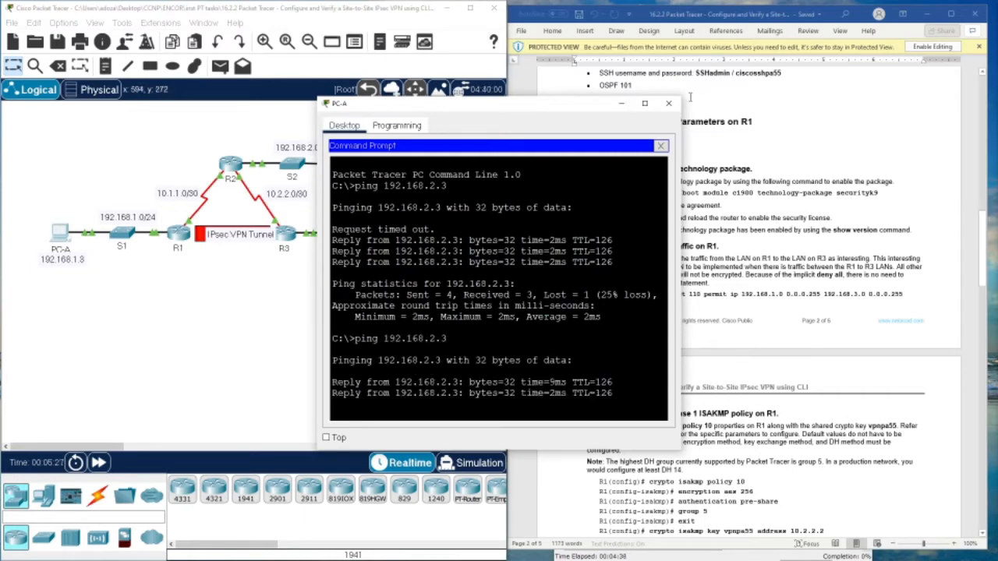
{"action": "left_click", "coordinate": [672, 104]}
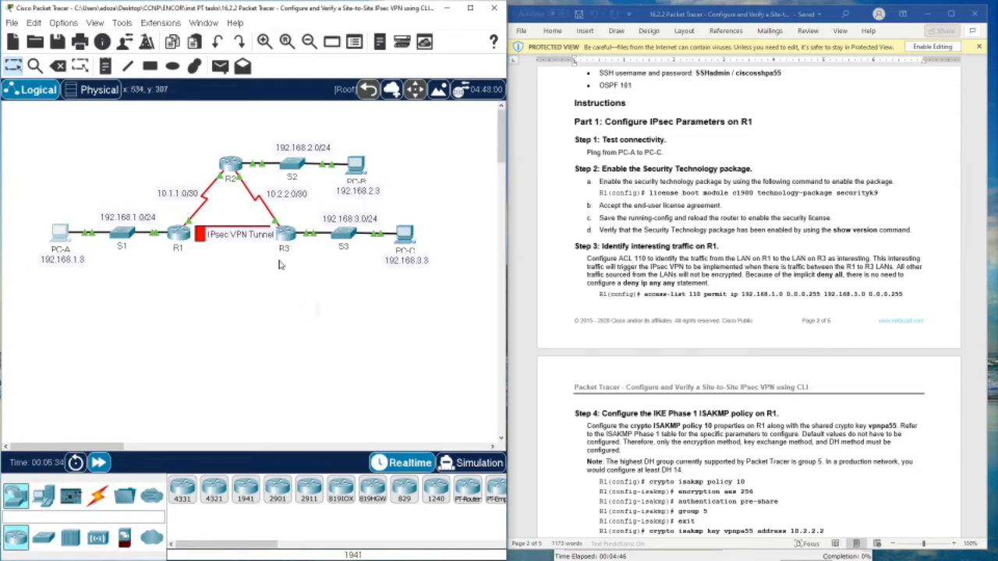
- Edit the recalled ping to 192.168.3.3 and run it twice from PC-A, getting 0% loss
{"action": "left_click", "coordinate": [56, 234]}
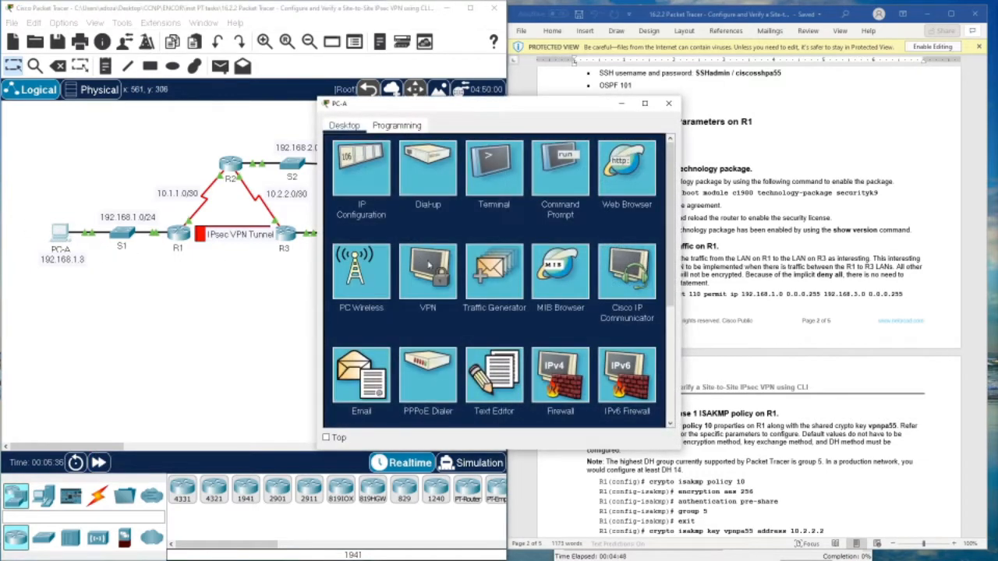
{"action": "left_click_drag", "start_coordinate": [515, 103], "coordinate": [719, 95]}
{"action": "left_click", "coordinate": [755, 171]}
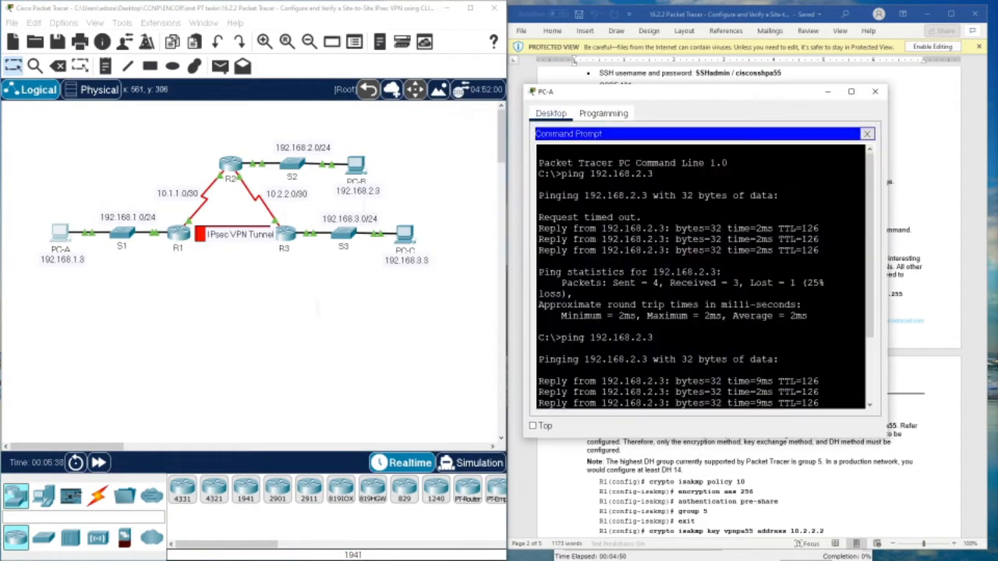
{"action": "key", "text": "Return"}
{"action": "key", "text": "Return"}
{"action": "key", "text": "Return"}
{"action": "key", "text": "Up"}
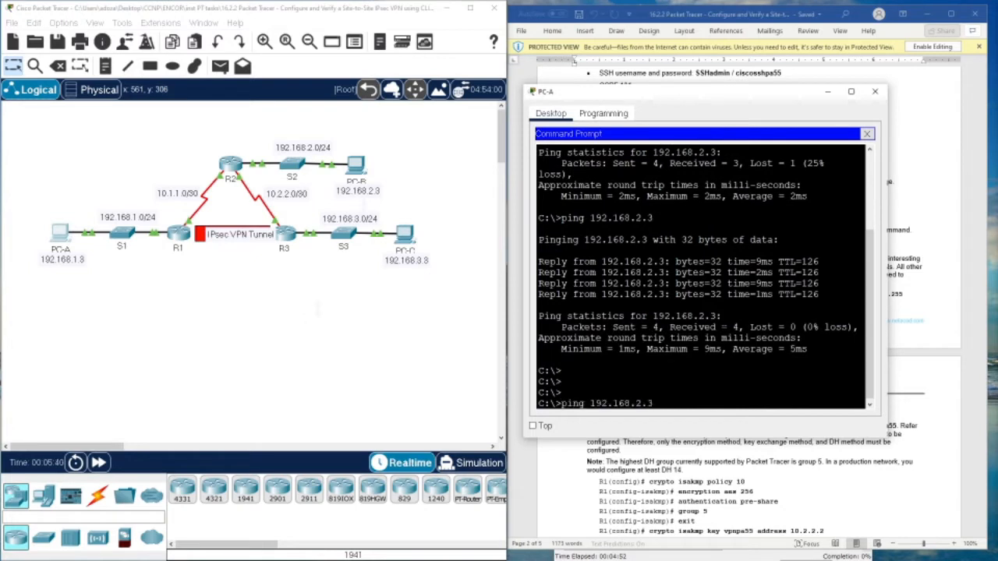
{"action": "key", "text": "BackSpace"}
{"action": "type", "text": "3"}
{"action": "key", "text": "Return"}
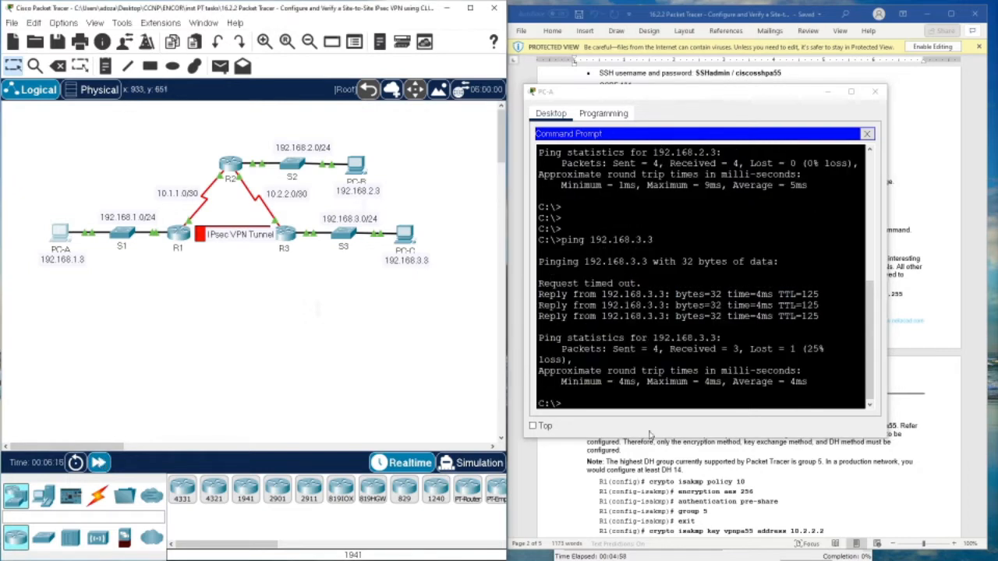
{"action": "left_click", "coordinate": [571, 360]}
{"action": "key", "text": "Up"}
{"action": "key", "text": "Return"}
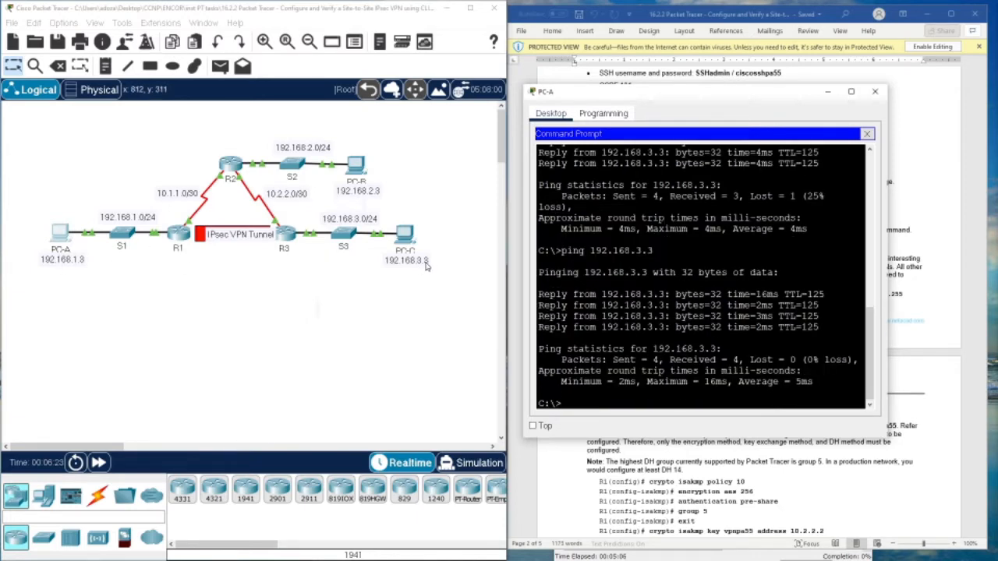
{"action": "left_click", "coordinate": [874, 94]}
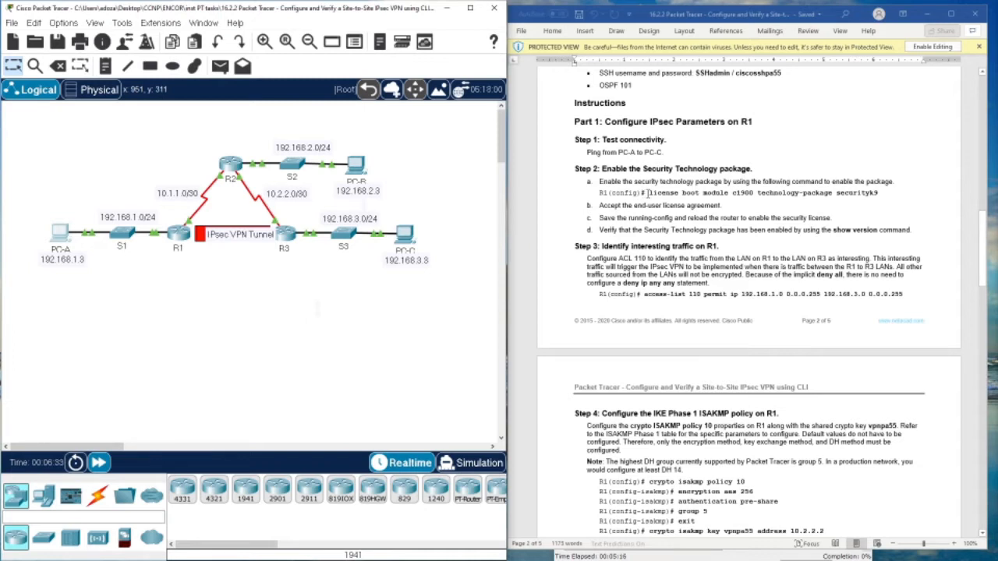
- Copy the license boot module command from the lab handout
{"action": "left_click_drag", "start_coordinate": [648, 192], "coordinate": [882, 195]}
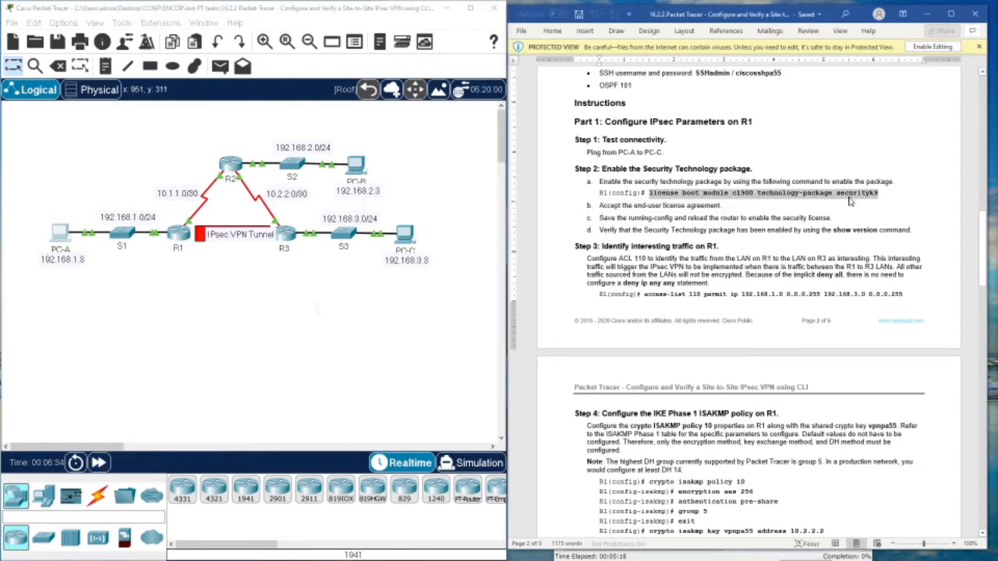
{"action": "right_click", "coordinate": [680, 195]}
{"action": "left_click", "coordinate": [694, 209]}
- Open R1's CLI and log in with the console password from the handout
{"action": "left_click", "coordinate": [218, 252]}
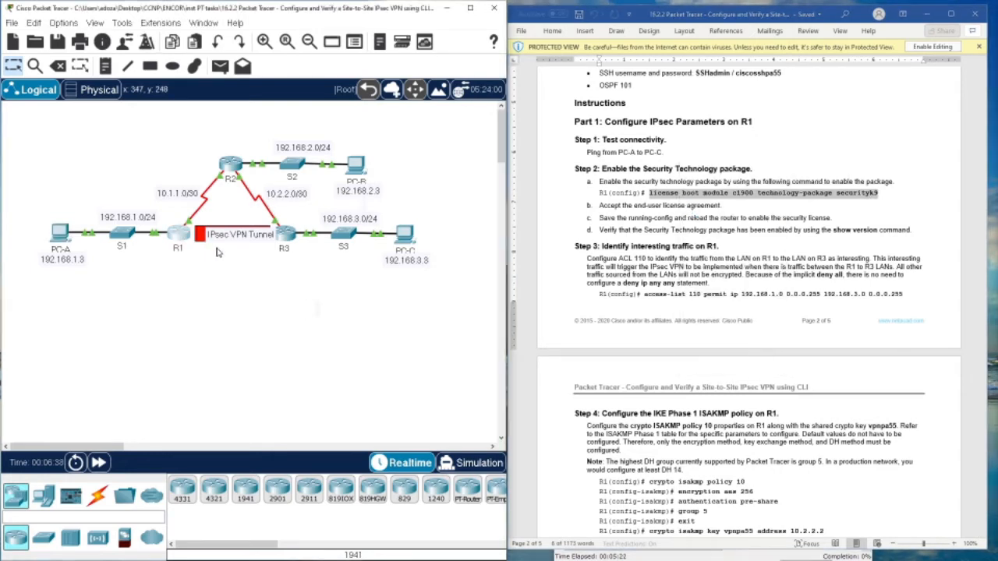
{"action": "left_click", "coordinate": [180, 233]}
{"action": "left_click_drag", "start_coordinate": [463, 106], "coordinate": [232, 78]}
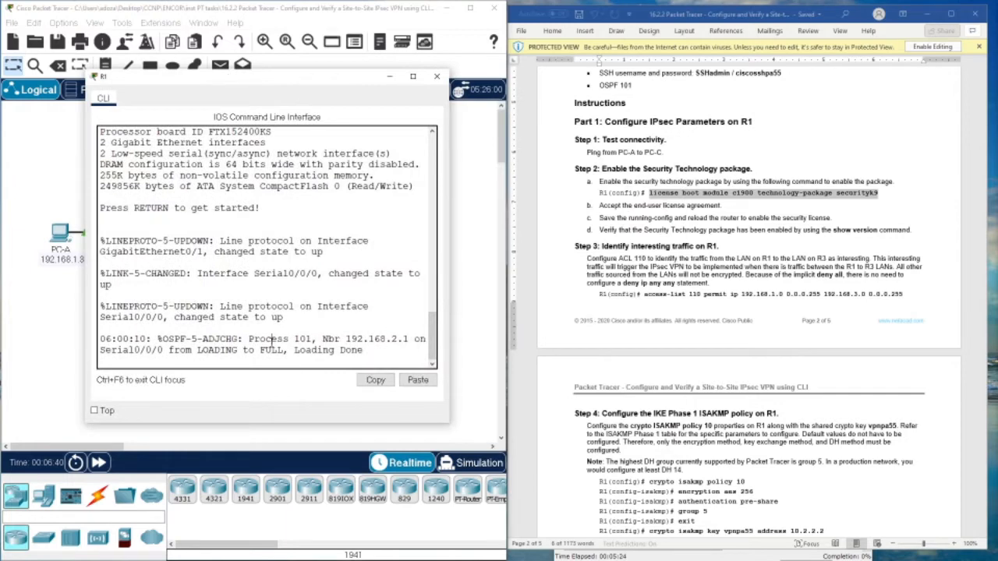
{"action": "key", "text": "Return"}
{"action": "key", "text": "Return"}
{"action": "key", "text": "Return"}
{"action": "key", "text": "Return"}
{"action": "key", "text": "Return"}
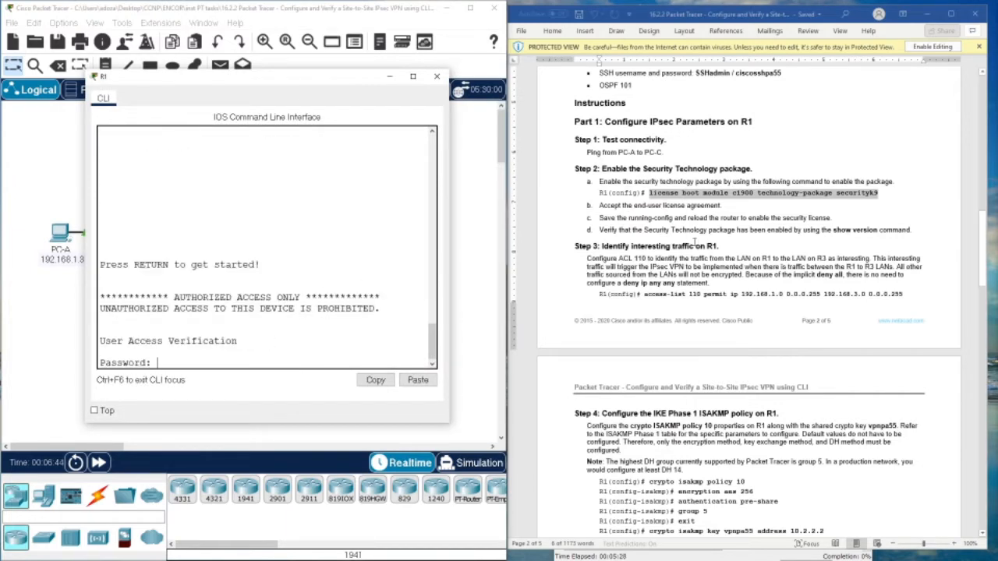
{"action": "scroll", "coordinate": [690, 243], "scroll_direction": "up", "scroll_amount": 5}
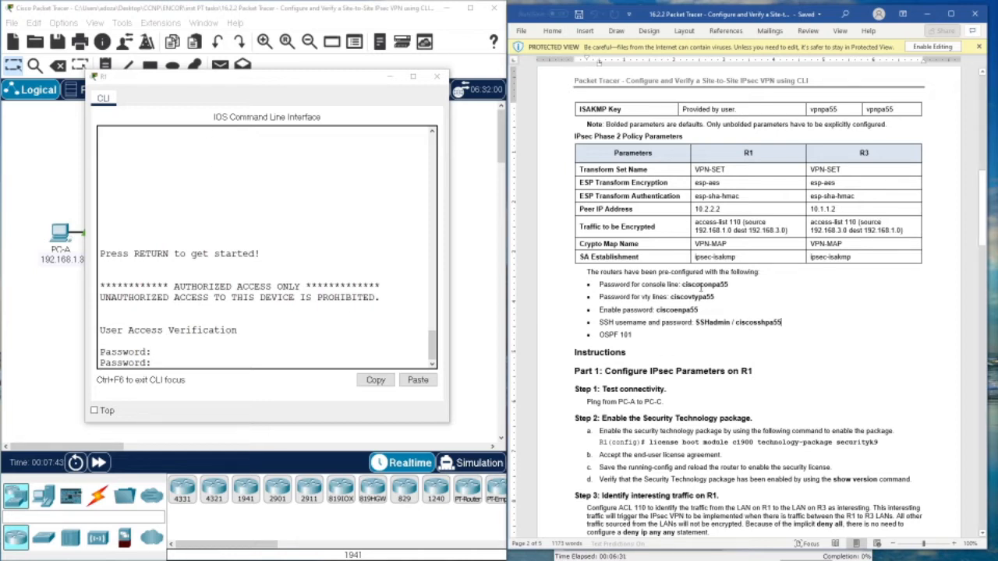
{"action": "left_click_drag", "start_coordinate": [700, 288], "coordinate": [727, 288]}
{"action": "left_click", "coordinate": [240, 360]}
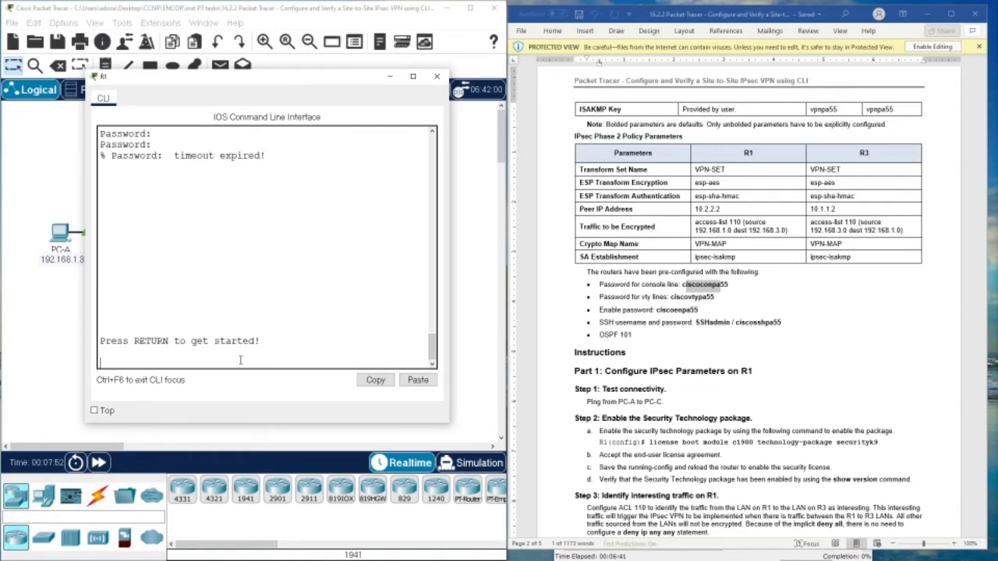
{"action": "key", "text": "Return"}
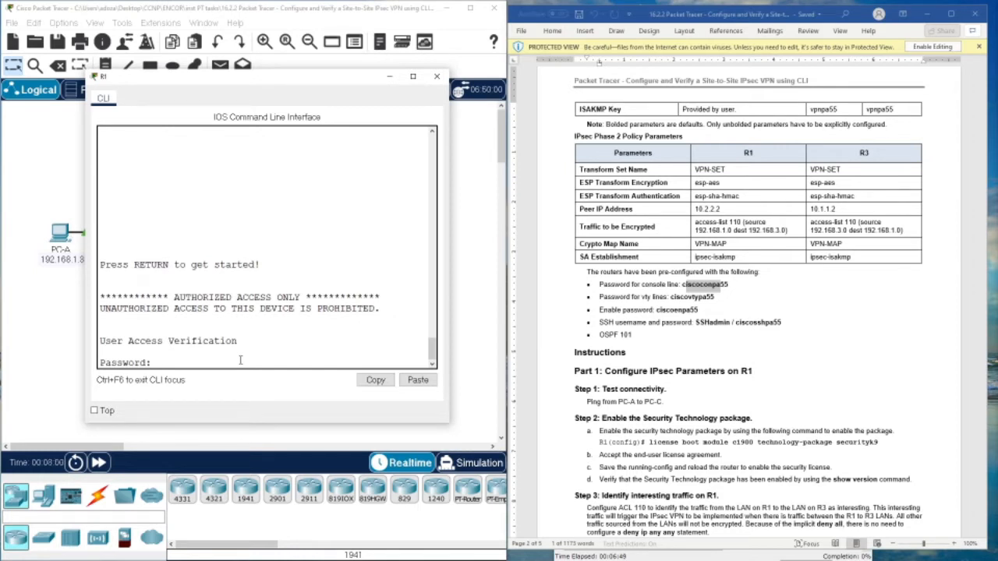
{"action": "key", "text": "Return"}
{"action": "key", "text": "Return"}
{"action": "key", "text": "Return"}
{"action": "key", "text": "Return"}
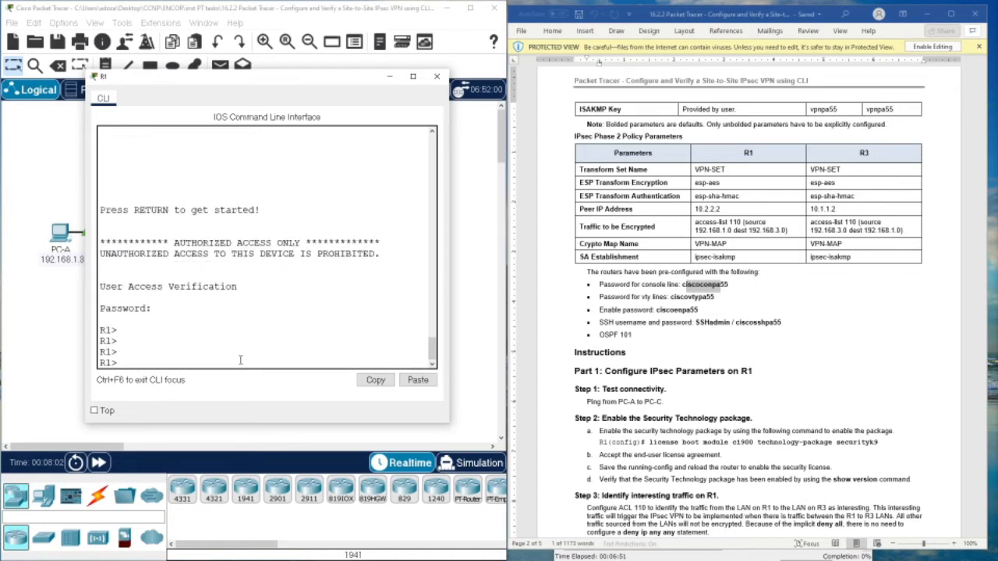
- Enter privileged mode on R1 with the enable password, then global configuration mode
{"action": "type", "text": "en"}
{"action": "key", "text": "Return"}
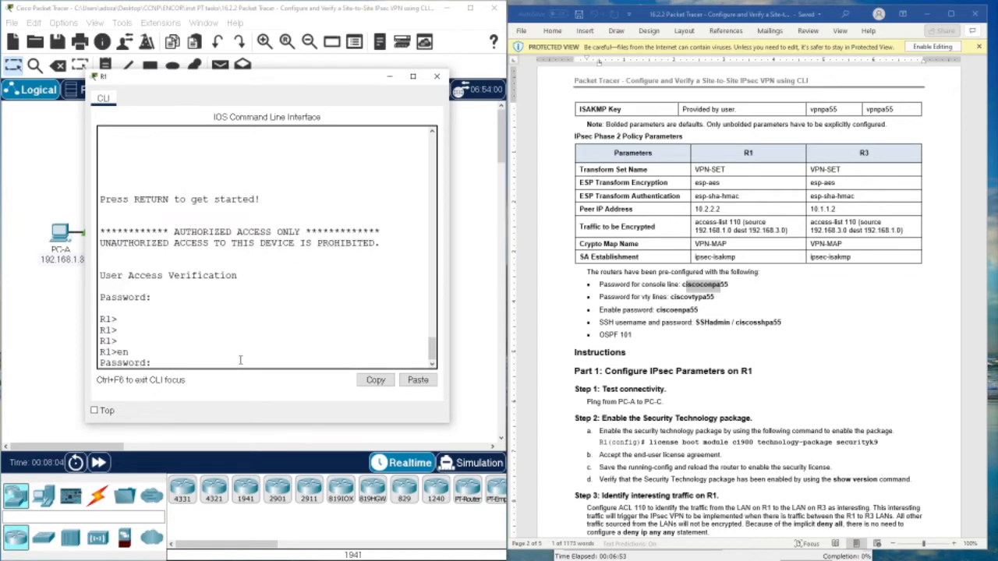
{"action": "left_click", "coordinate": [674, 317]}
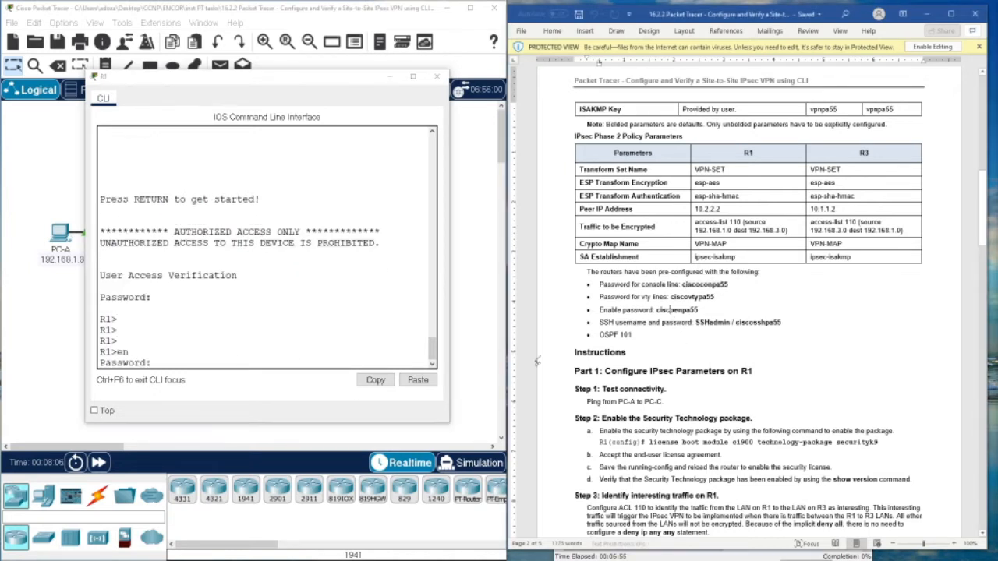
{"action": "left_click", "coordinate": [241, 364]}
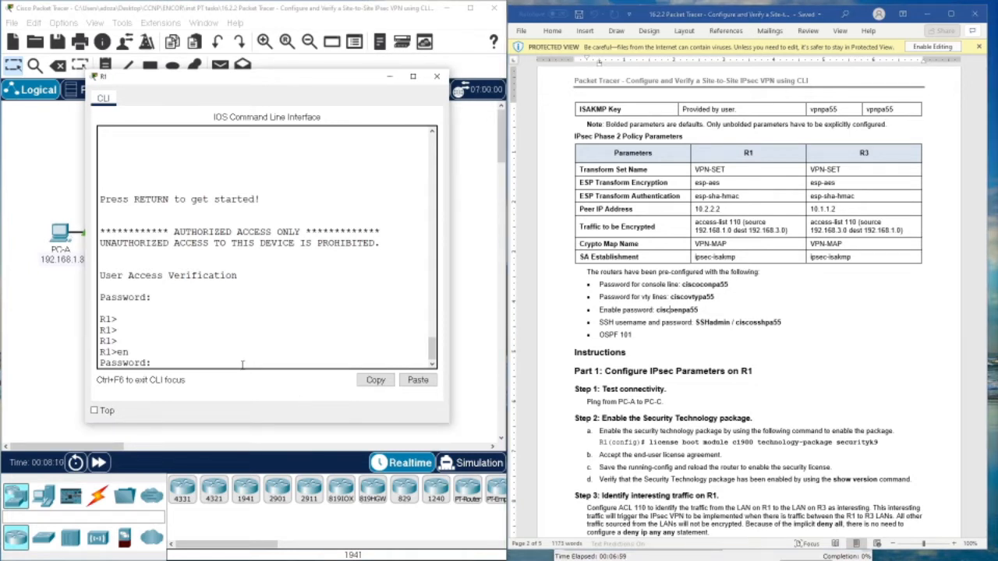
{"action": "key", "text": "Return"}
{"action": "key", "text": "Return"}
{"action": "key", "text": "Return"}
{"action": "key", "text": "Return"}
{"action": "key", "text": "Return"}
{"action": "key", "text": "Return"}
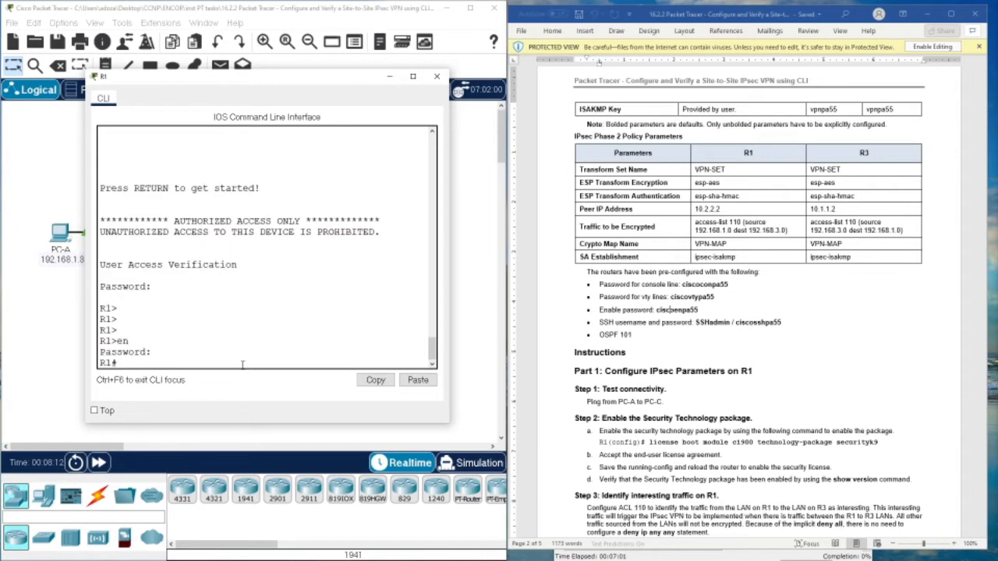
{"action": "type", "text": "conf t"}
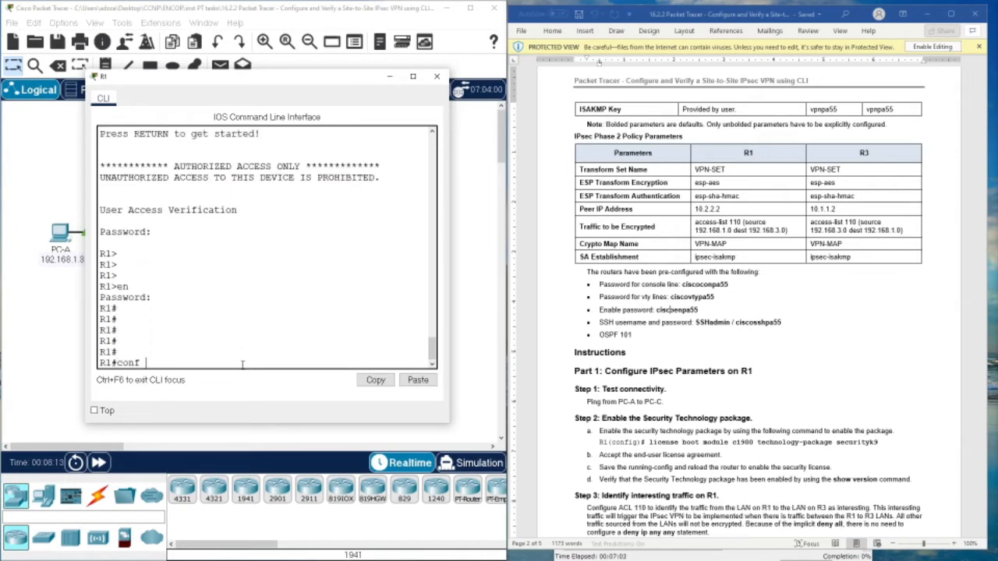
{"action": "key", "text": "Return"}
{"action": "key", "text": "Return"}
{"action": "key", "text": "Return"}
{"action": "key", "text": "Return"}
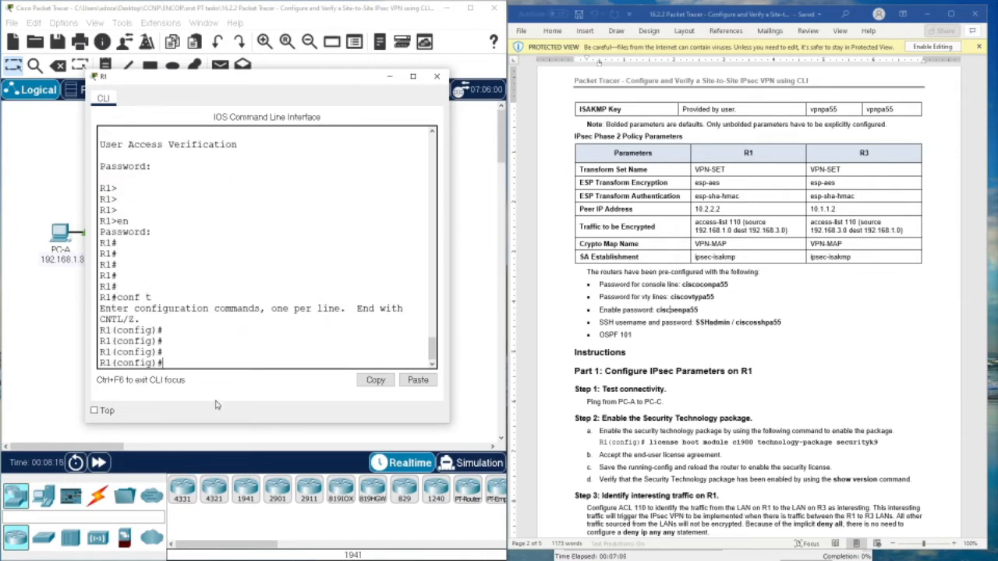
- Paste license boot module c1900 technology-package securityk9 and accept the license agreement
{"action": "scroll", "coordinate": [737, 293], "scroll_direction": "down", "scroll_amount": 5}
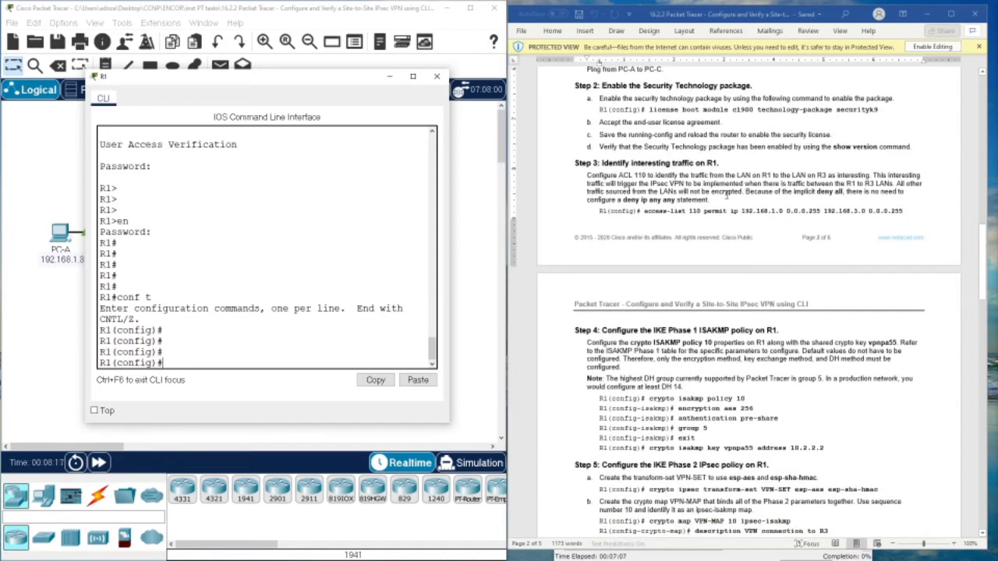
{"action": "scroll", "coordinate": [690, 209], "scroll_direction": "up", "scroll_amount": 4}
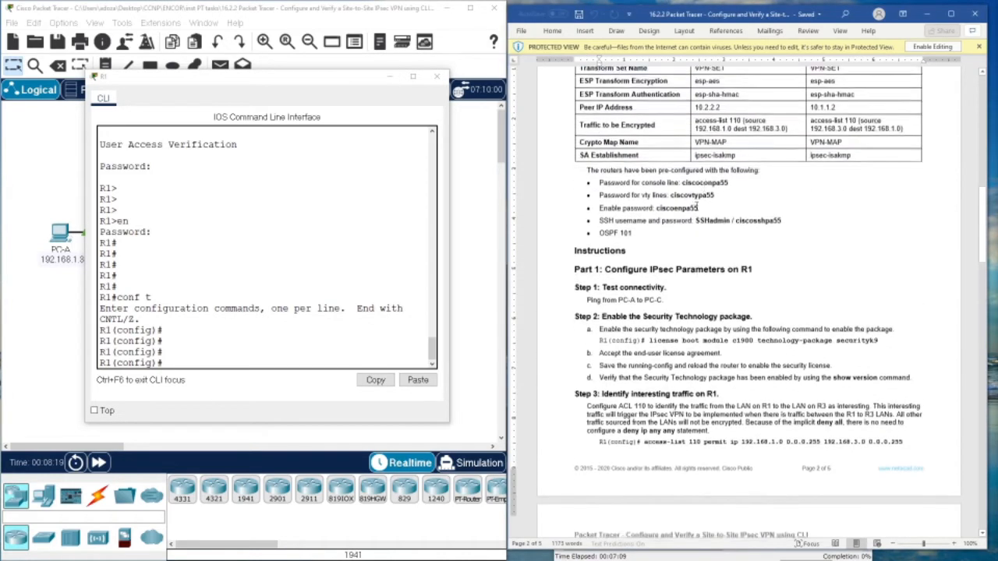
{"action": "left_click", "coordinate": [418, 380]}
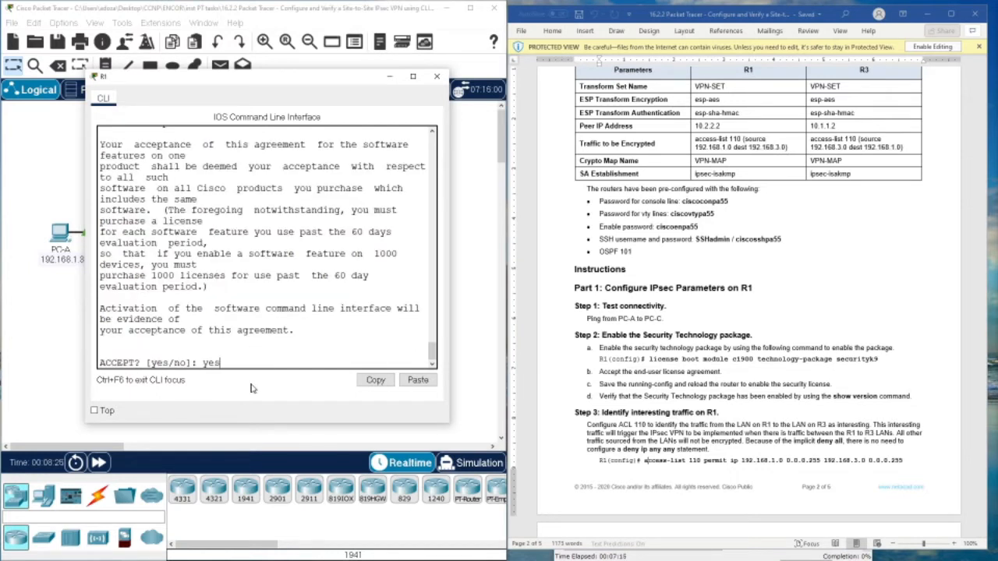
{"action": "key", "text": "Return"}
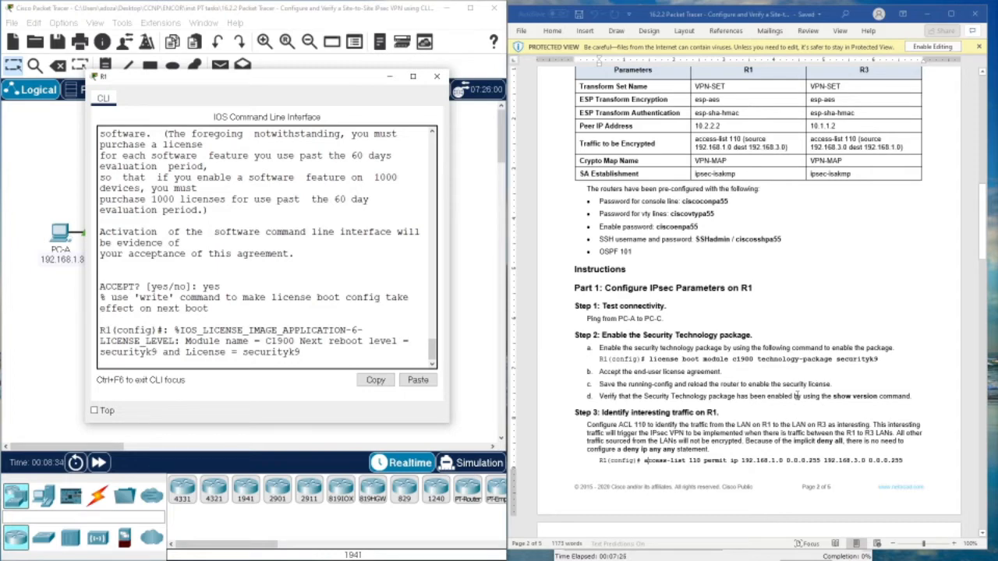
{"action": "key", "text": "Return"}
{"action": "key", "text": "Return"}
{"action": "key", "text": "Return"}
{"action": "key", "text": "Return"}
{"action": "key", "text": "Return"}
{"action": "key", "text": "Return"}
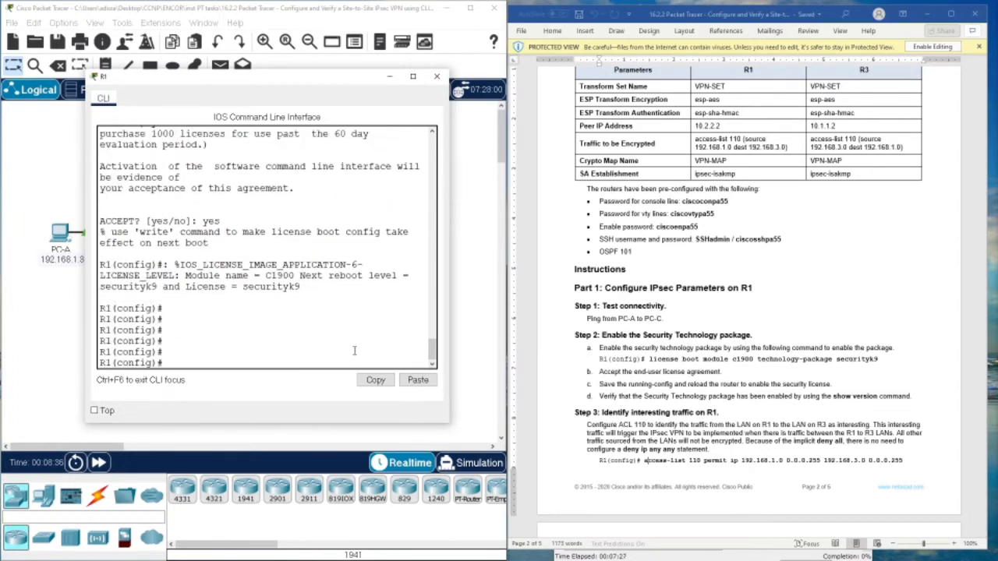
- Run show version and confirm security is disabled now, with securityk9 set for next reboot
{"action": "type", "text": "exit"}
{"action": "key", "text": "Return"}
{"action": "key", "text": "Return"}
{"action": "key", "text": "Return"}
{"action": "key", "text": "Return"}
{"action": "key", "text": "Return"}
{"action": "key", "text": "Return"}
{"action": "type", "text": "sho"}
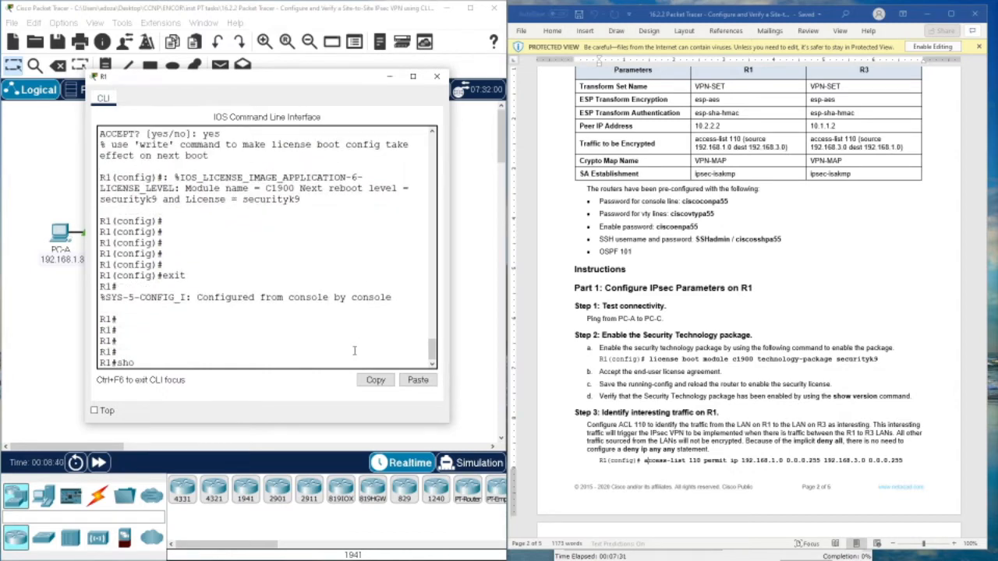
{"action": "type", "text": "w vers"}
{"action": "key", "text": "Return"}
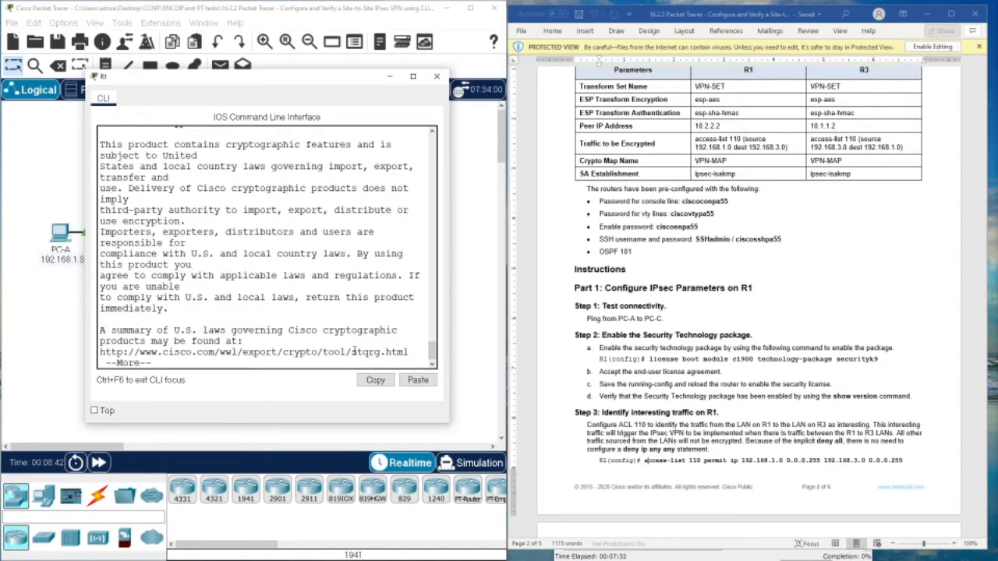
{"action": "key", "text": "space"}
{"action": "left_click", "coordinate": [413, 76]}
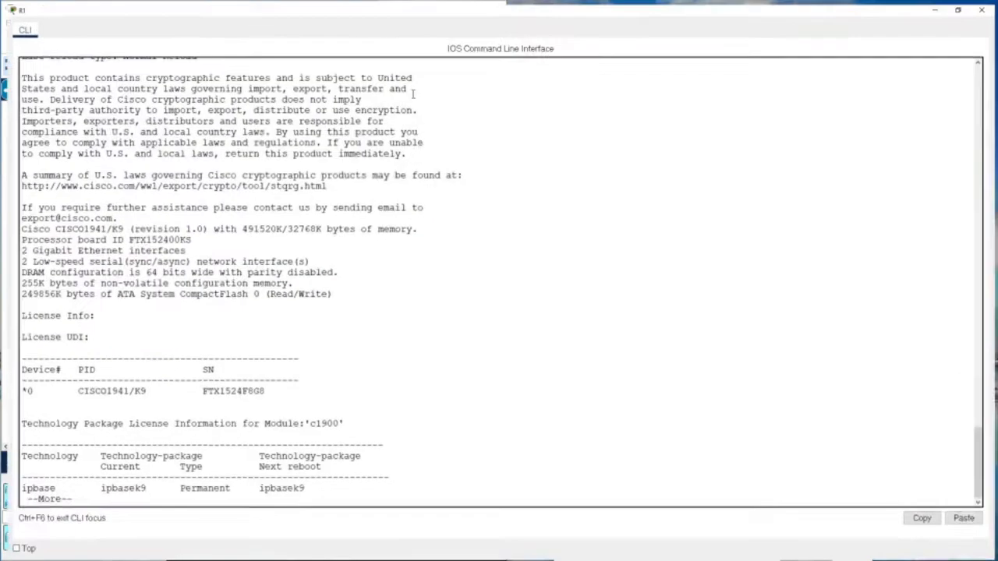
{"action": "key", "text": "space"}
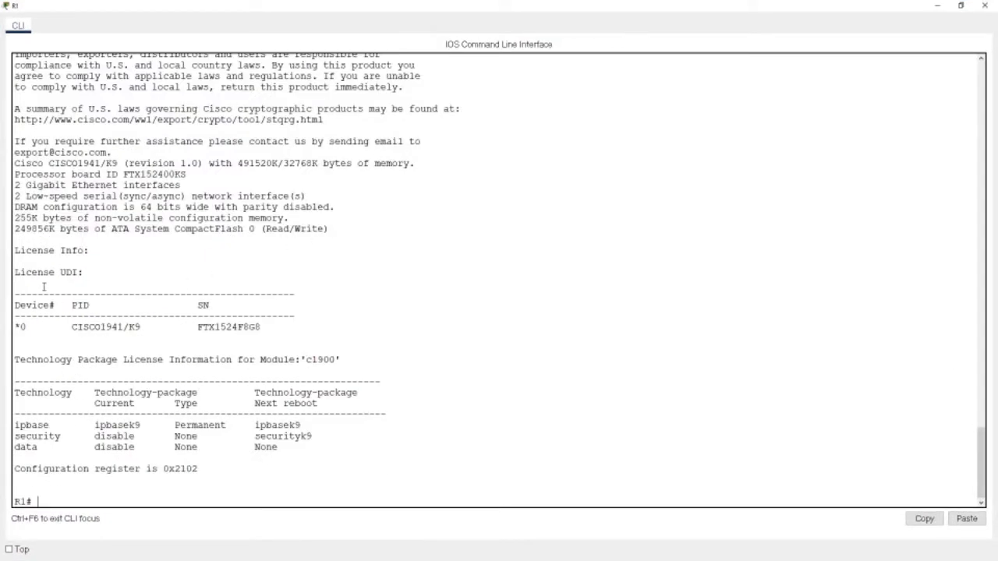
{"action": "left_click_drag", "start_coordinate": [28, 332], "coordinate": [340, 332]}
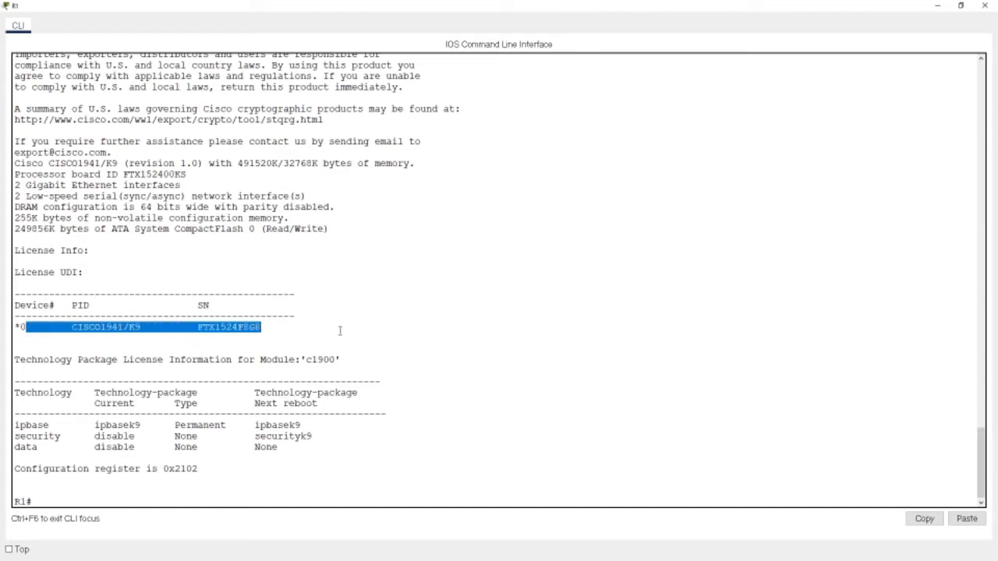
{"action": "left_click_drag", "start_coordinate": [21, 426], "coordinate": [339, 429]}
{"action": "left_click", "coordinate": [61, 426]}
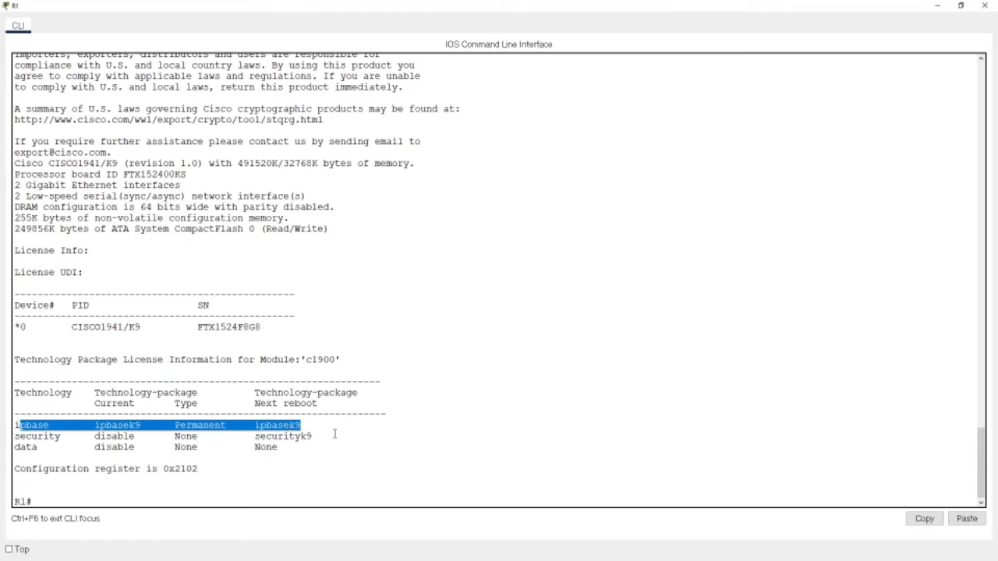
{"action": "left_click", "coordinate": [961, 6]}
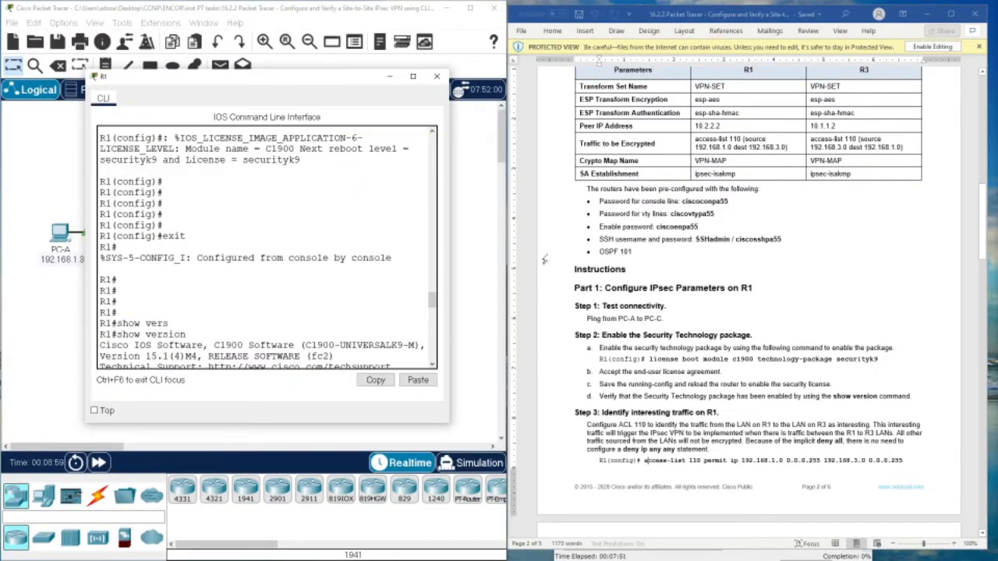
- Copy the Step 3 access-list 110 command from the handout
{"action": "scroll", "coordinate": [605, 441], "scroll_direction": "down", "scroll_amount": 2}
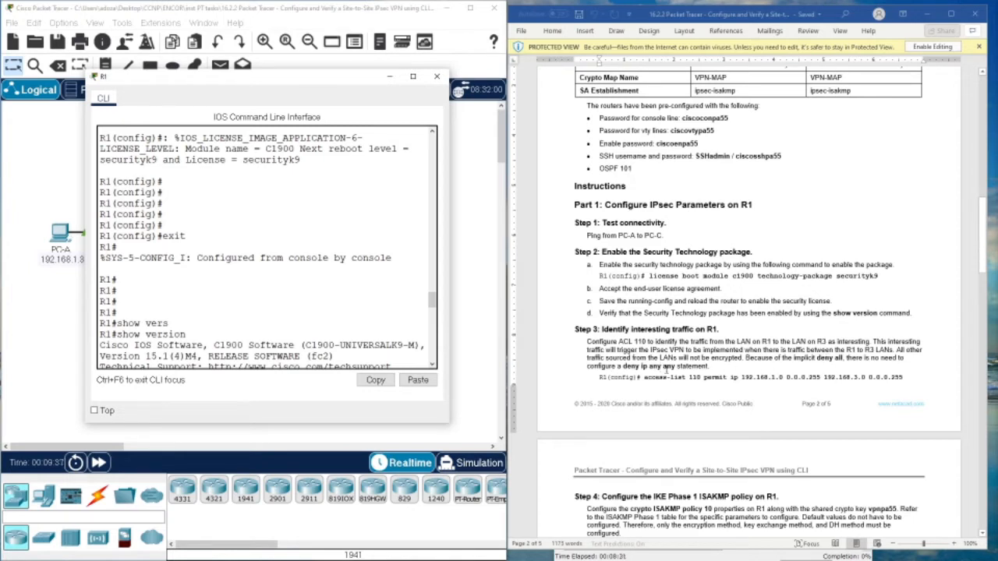
{"action": "left_click_drag", "start_coordinate": [644, 379], "coordinate": [886, 385]}
{"action": "right_click", "coordinate": [886, 384]}
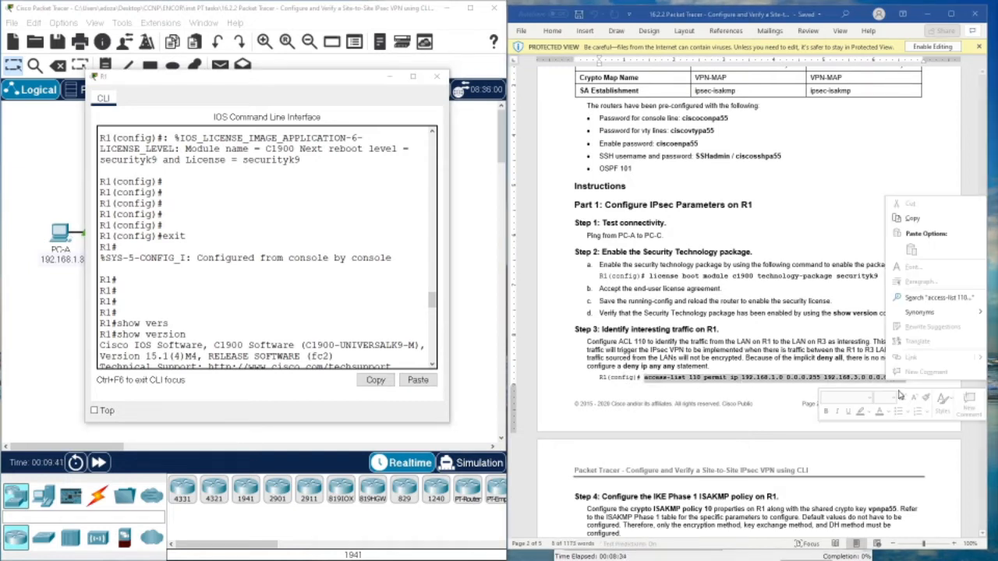
{"action": "left_click", "coordinate": [887, 225]}
{"action": "left_click", "coordinate": [694, 375]}
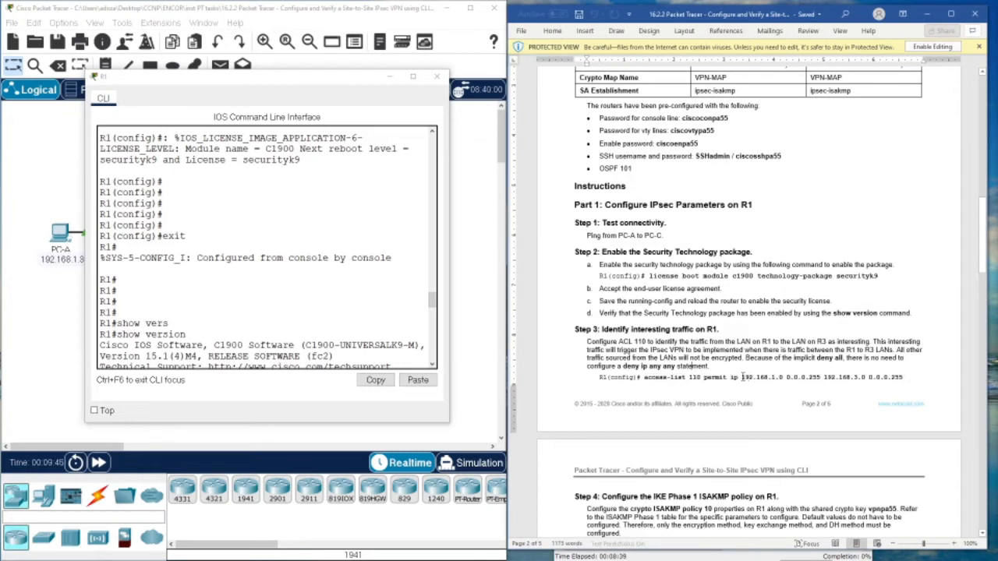
{"action": "left_click_drag", "start_coordinate": [742, 377], "coordinate": [901, 379]}
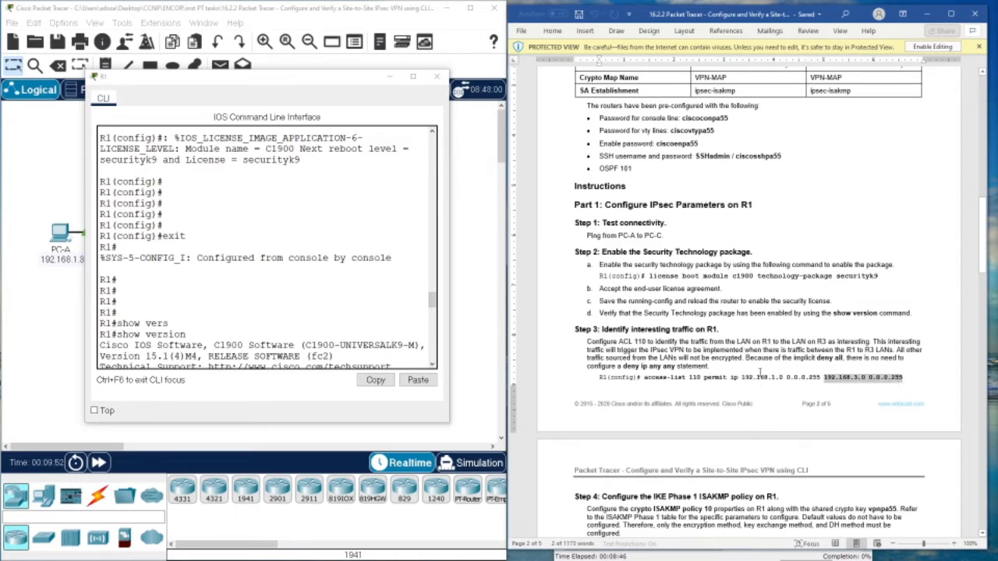
{"action": "left_click", "coordinate": [762, 378]}
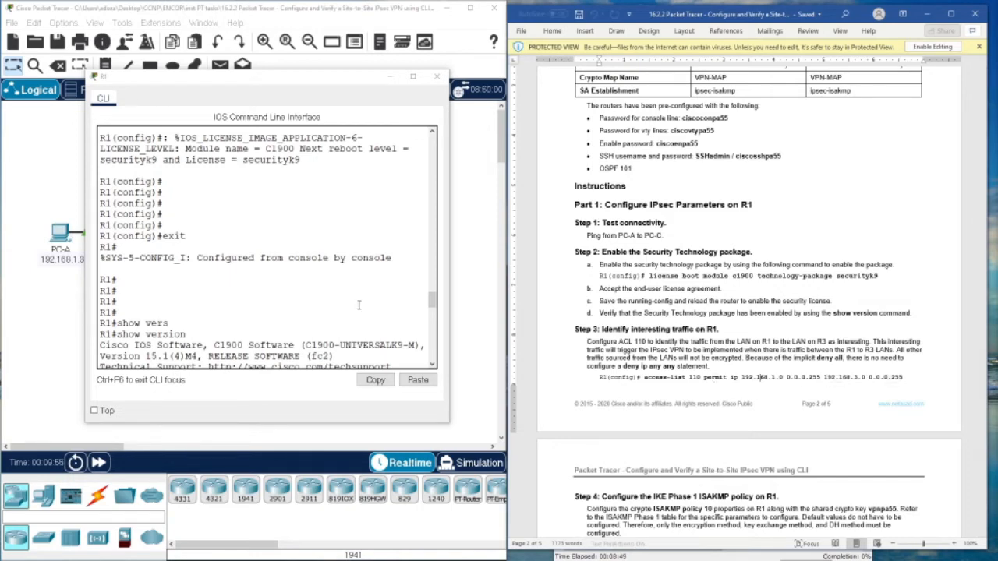
- In R1's global config, add access-list 110 permitting IP 192.168.1.0/24 to 192.168.3.0/24
{"action": "left_click", "coordinate": [190, 360]}
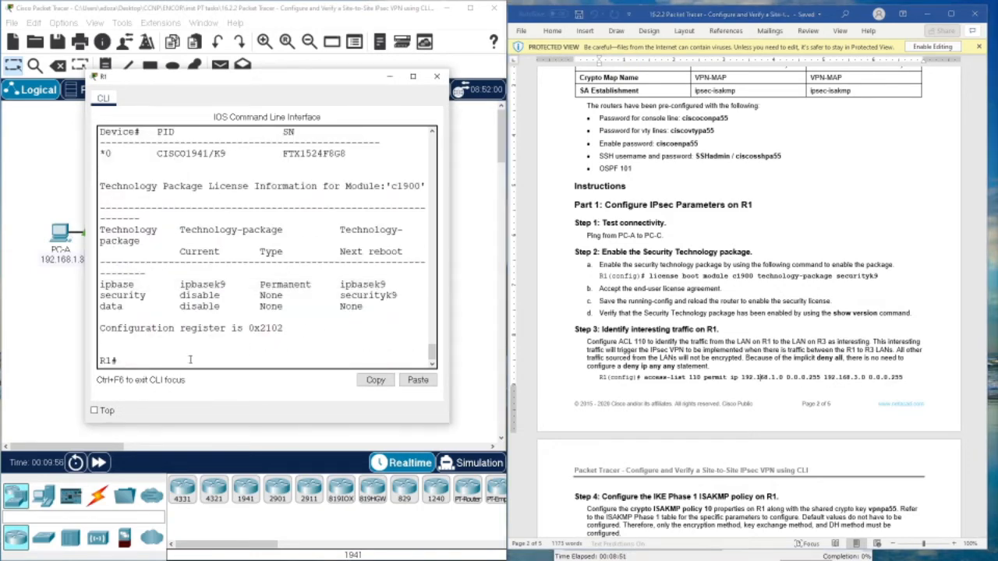
{"action": "type", "text": "conf t"}
{"action": "key", "text": "Return"}
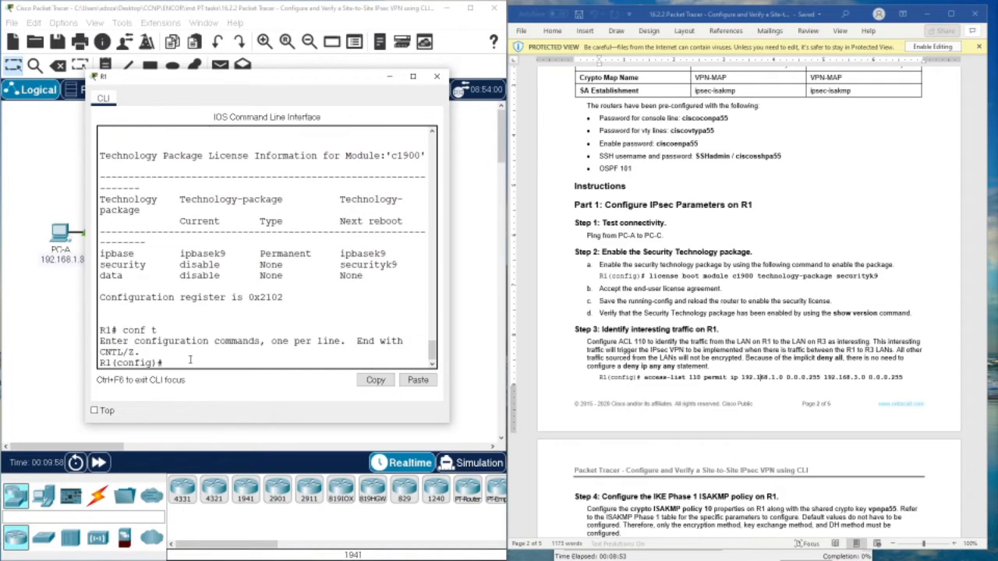
{"action": "right_click", "coordinate": [202, 363]}
{"action": "left_click", "coordinate": [218, 379]}
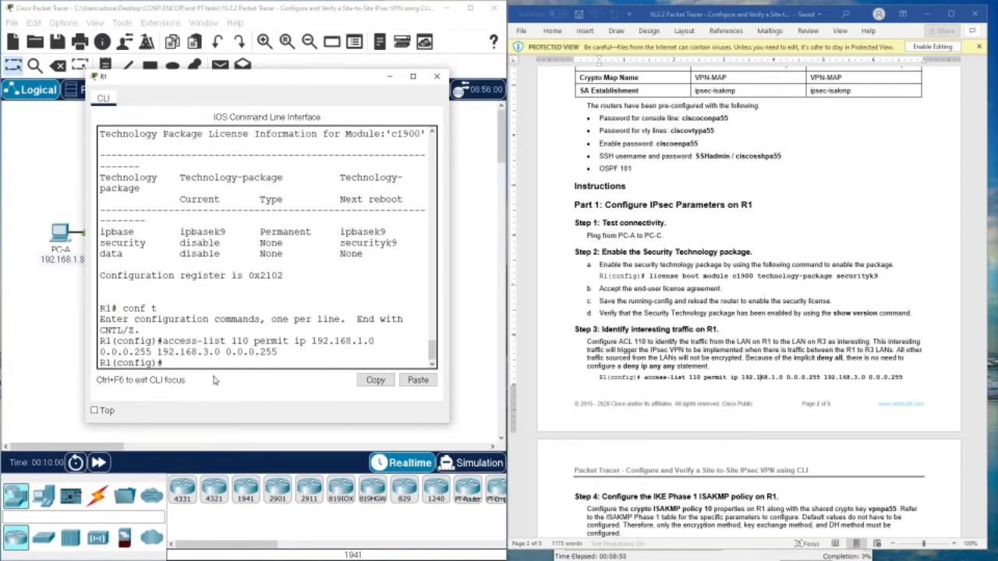
{"action": "key", "text": "Return"}
{"action": "key", "text": "Return"}
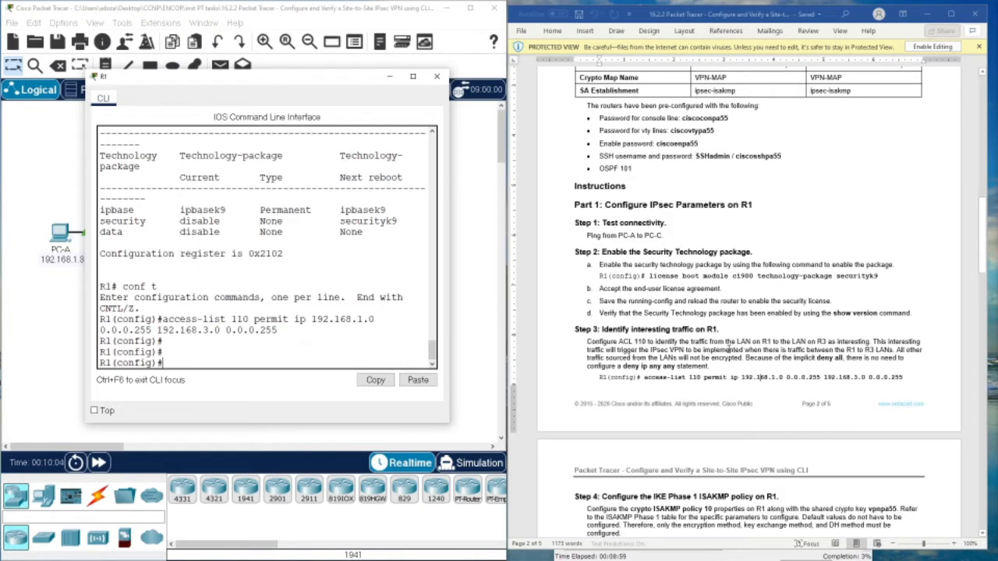
{"action": "scroll", "coordinate": [729, 348], "scroll_direction": "down", "scroll_amount": 5}
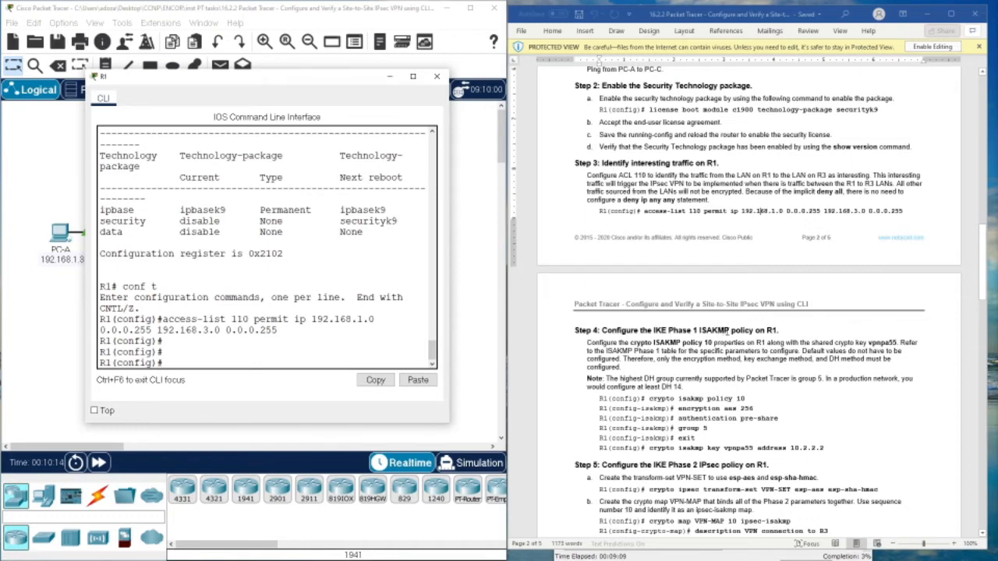
- Paste crypto isakmp policy 10 into R1, which rejects it as invalid input
{"action": "scroll", "coordinate": [744, 336], "scroll_direction": "down", "scroll_amount": 2}
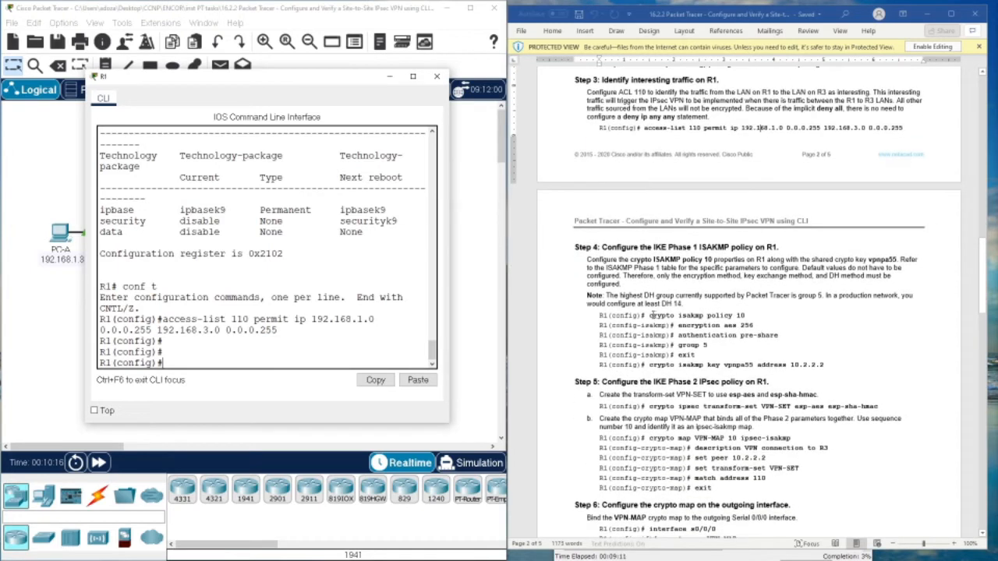
{"action": "left_click_drag", "start_coordinate": [651, 315], "coordinate": [746, 316]}
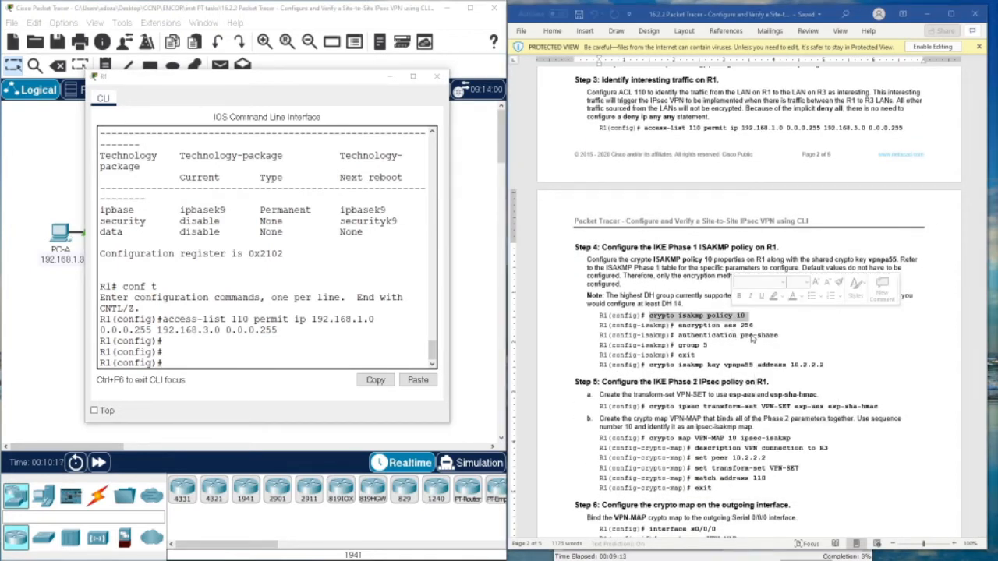
{"action": "left_click", "coordinate": [206, 361]}
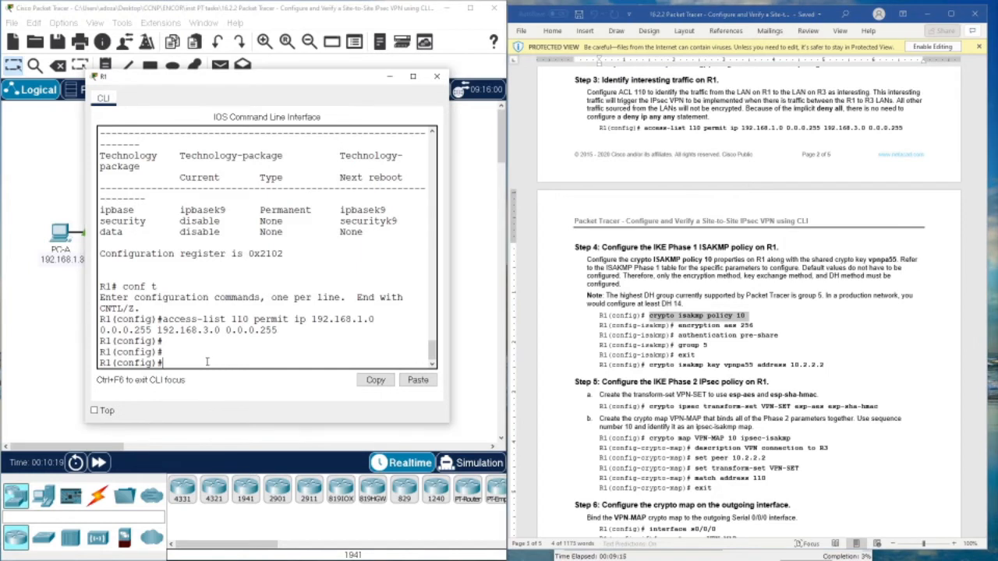
{"action": "type", "text": "ex"}
{"action": "right_click", "coordinate": [173, 381]}
{"action": "left_click", "coordinate": [219, 401]}
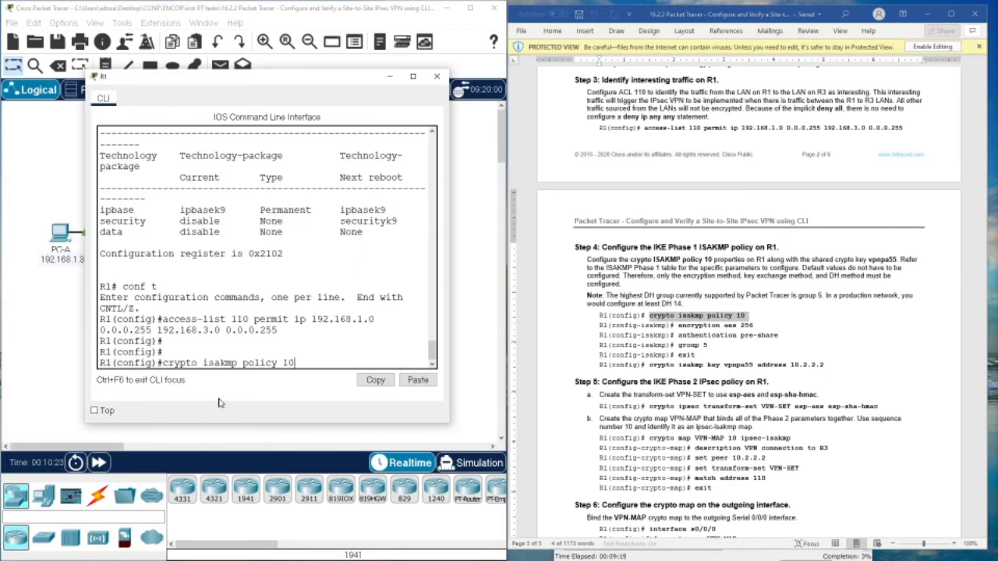
{"action": "key", "text": "Return"}
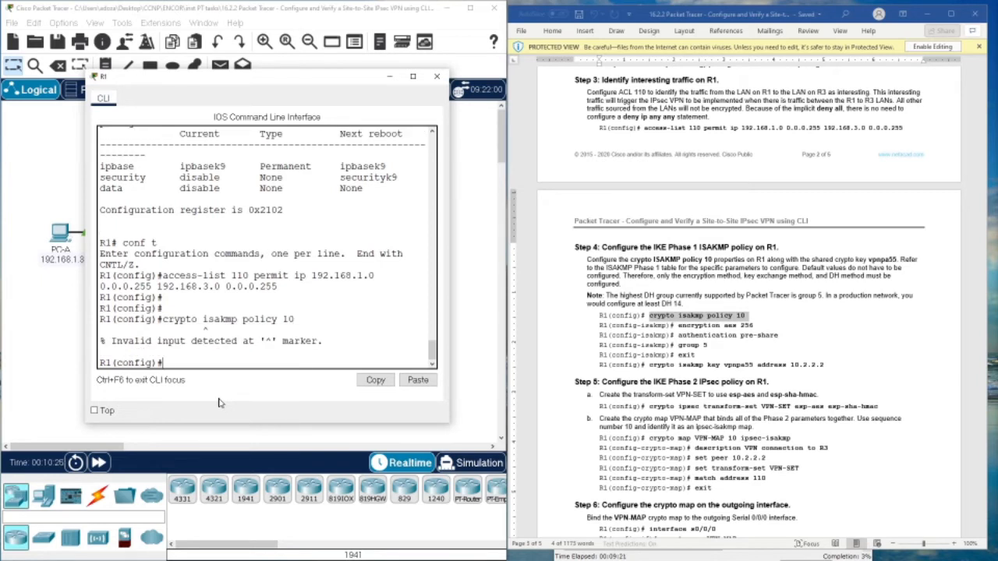
- Resubmit crypto isakmp policy 10, rejected again, then exit back to the R1# prompt
{"action": "key", "text": "Up"}
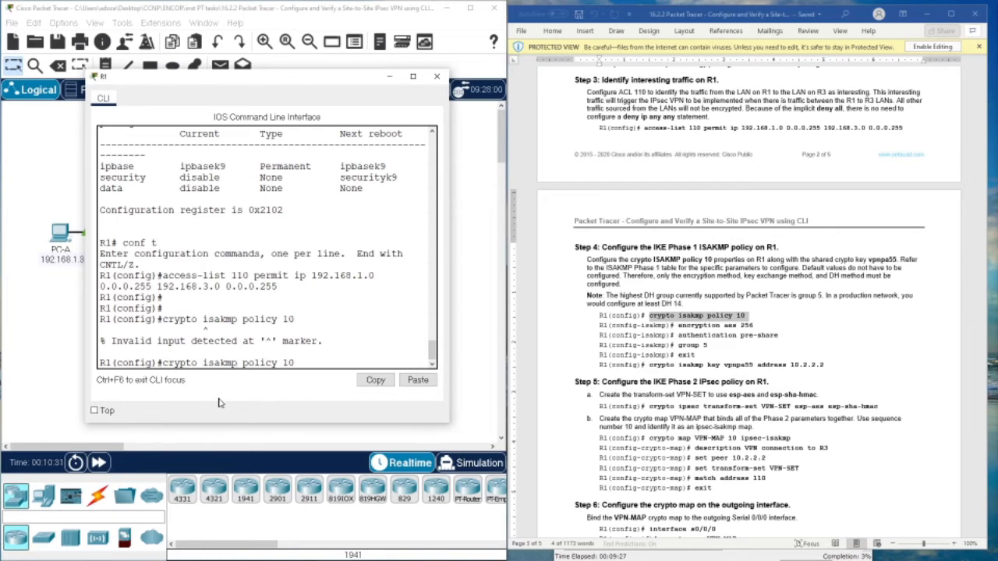
{"action": "key", "text": "Right"}
{"action": "key", "text": "Right"}
{"action": "key", "text": "Right"}
{"action": "key", "text": "Return"}
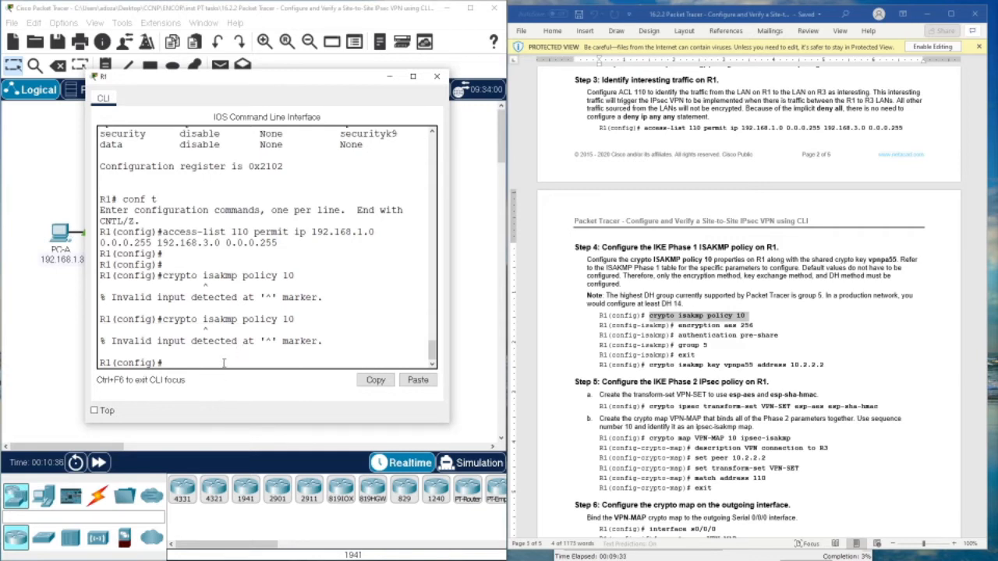
{"action": "type", "text": "exit"}
{"action": "key", "text": "Return"}
{"action": "key", "text": "Return"}
{"action": "key", "text": "Return"}
{"action": "key", "text": "Return"}
{"action": "type", "text": "s"}
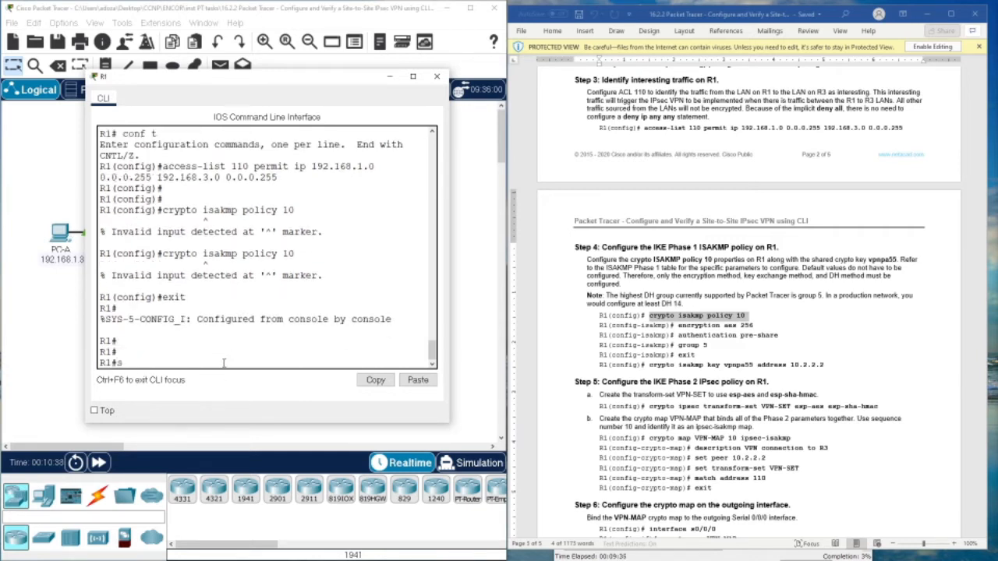
{"action": "type", "text": "how ver"}
{"action": "key", "text": "Return"}
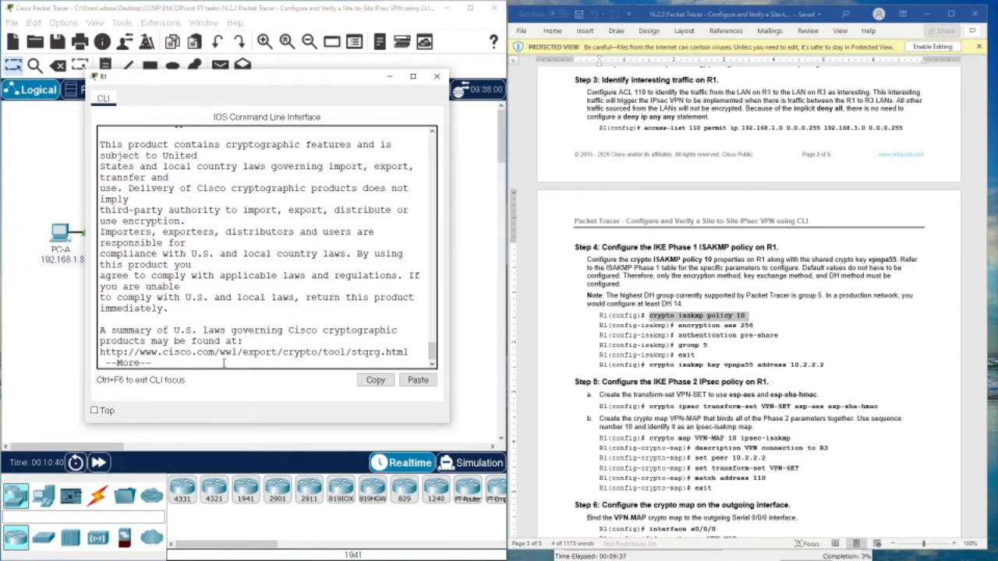
- Page through R1's show version output and inspect the license table showing security disabled
{"action": "key", "text": "space"}
{"action": "key", "text": "space"}
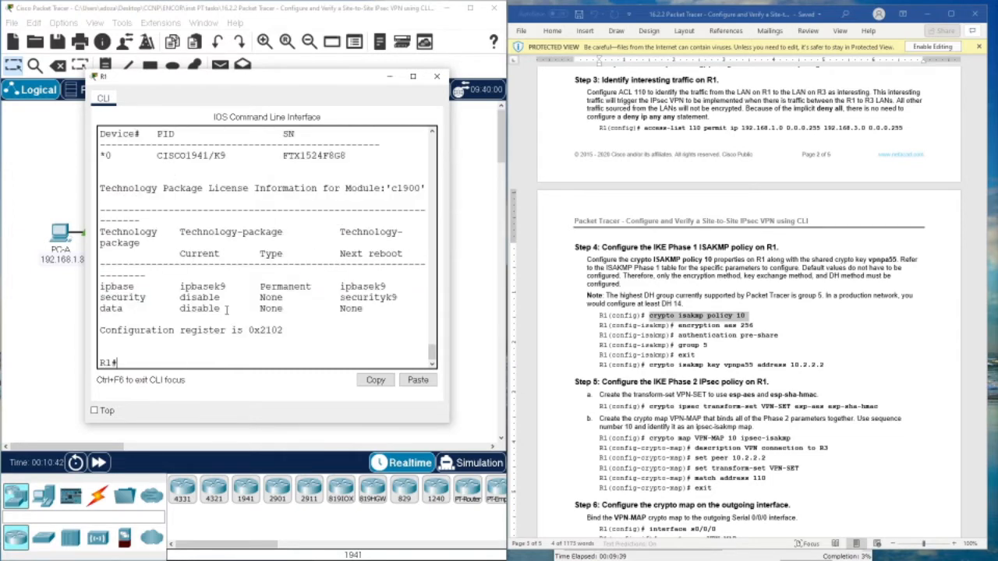
{"action": "left_click_drag", "start_coordinate": [169, 285], "coordinate": [358, 280]}
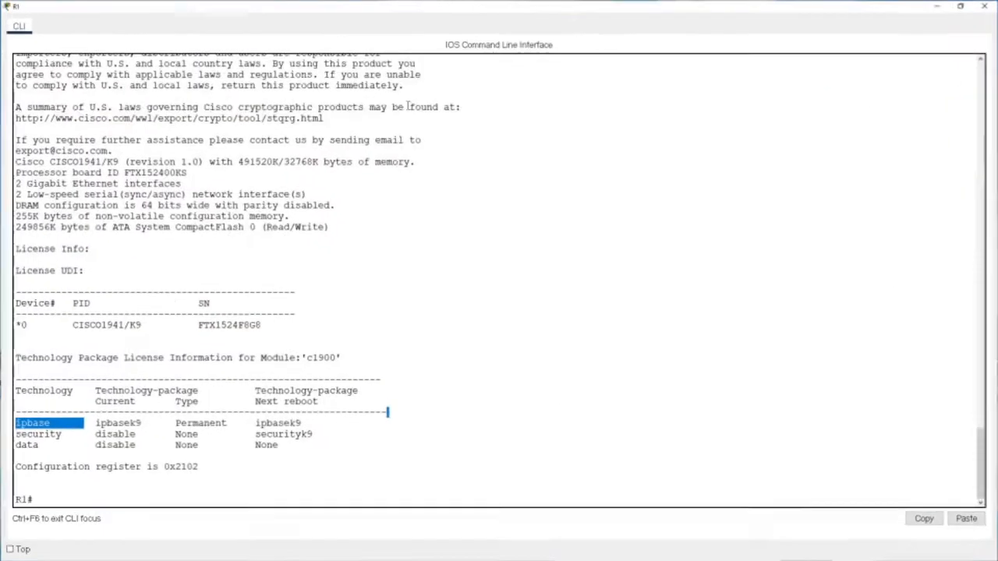
{"action": "left_click", "coordinate": [412, 75]}
{"action": "scroll", "coordinate": [293, 341], "scroll_direction": "up", "scroll_amount": 11}
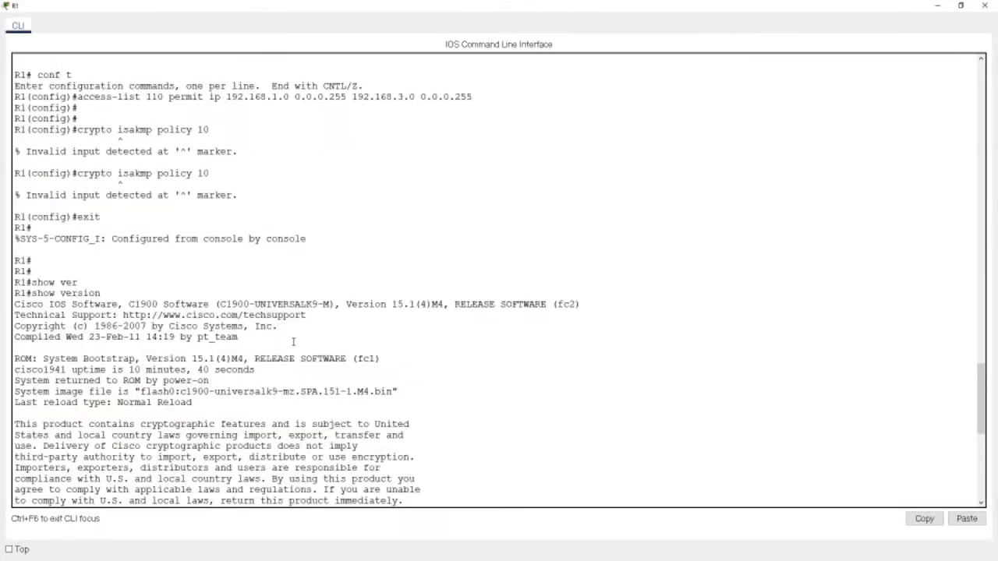
{"action": "scroll", "coordinate": [293, 342], "scroll_direction": "down", "scroll_amount": 4}
{"action": "scroll", "coordinate": [293, 341], "scroll_direction": "up", "scroll_amount": 7}
{"action": "scroll", "coordinate": [293, 343], "scroll_direction": "down", "scroll_amount": 6}
{"action": "scroll", "coordinate": [294, 343], "scroll_direction": "down", "scroll_amount": 7}
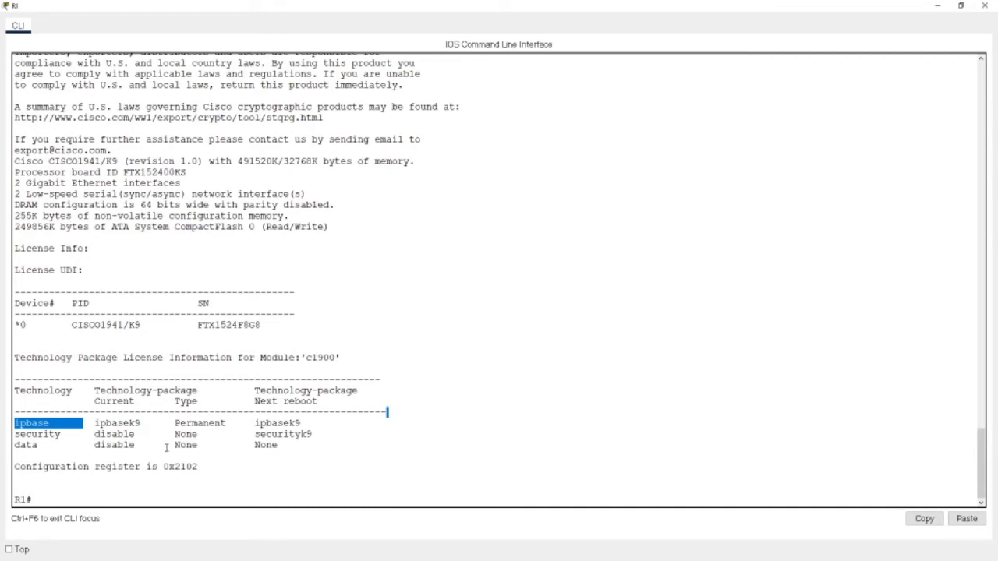
{"action": "double_click", "coordinate": [257, 423]}
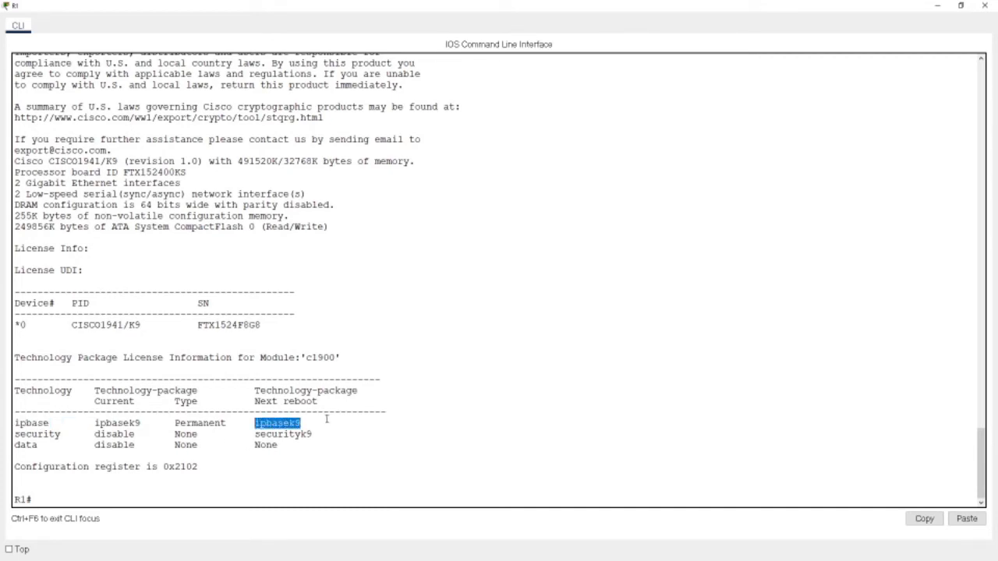
- Return to the guide and select Step 2's license boot securityk9 command
{"action": "left_click", "coordinate": [961, 5]}
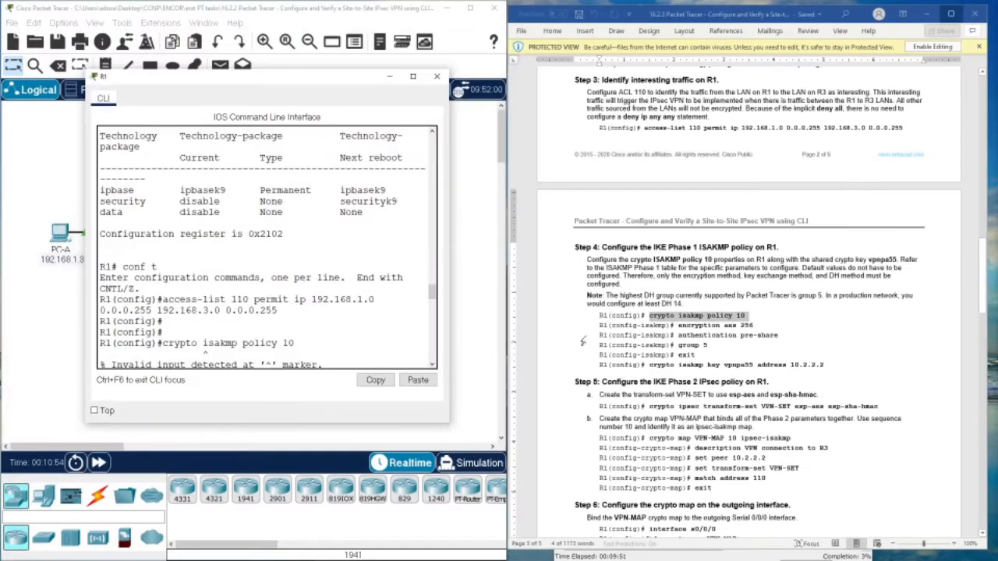
{"action": "scroll", "coordinate": [646, 310], "scroll_direction": "up", "scroll_amount": 3}
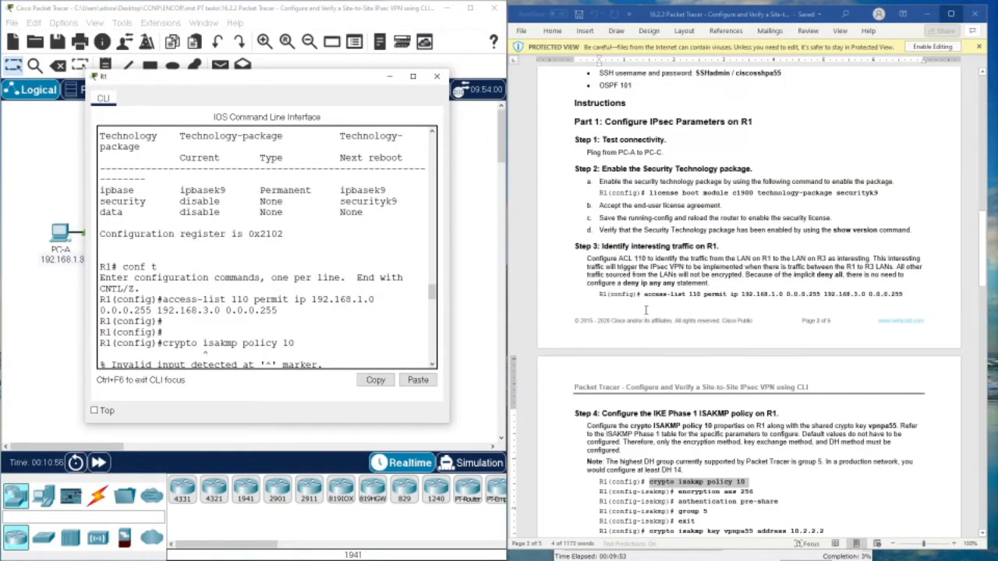
{"action": "left_click_drag", "start_coordinate": [880, 192], "coordinate": [649, 192]}
- Enter the license boot securityk9 command in global configuration mode and accept the agreement
{"action": "right_click", "coordinate": [648, 191]}
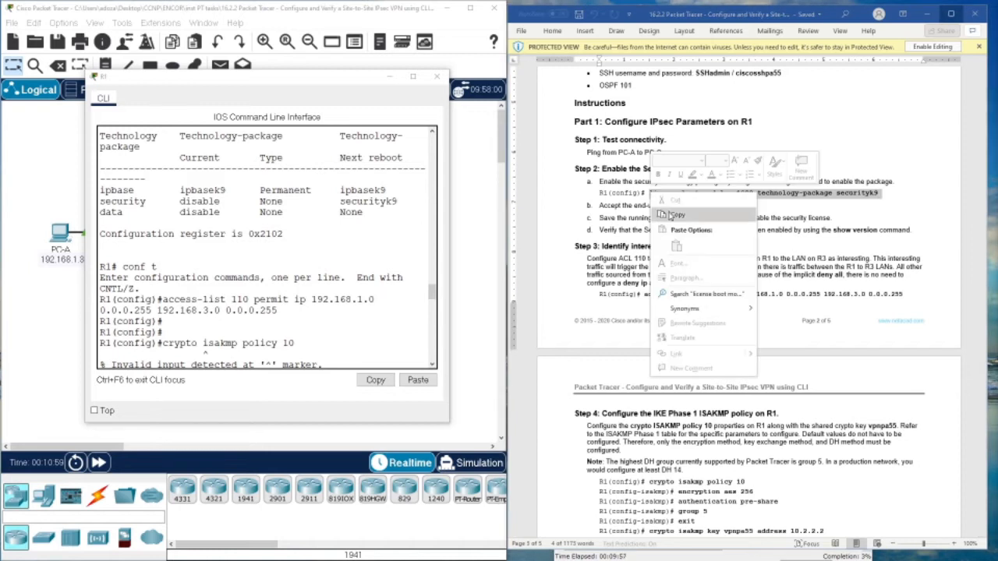
{"action": "left_click", "coordinate": [672, 217]}
{"action": "left_click", "coordinate": [325, 355]}
{"action": "scroll", "coordinate": [325, 355], "scroll_direction": "down", "scroll_amount": 5}
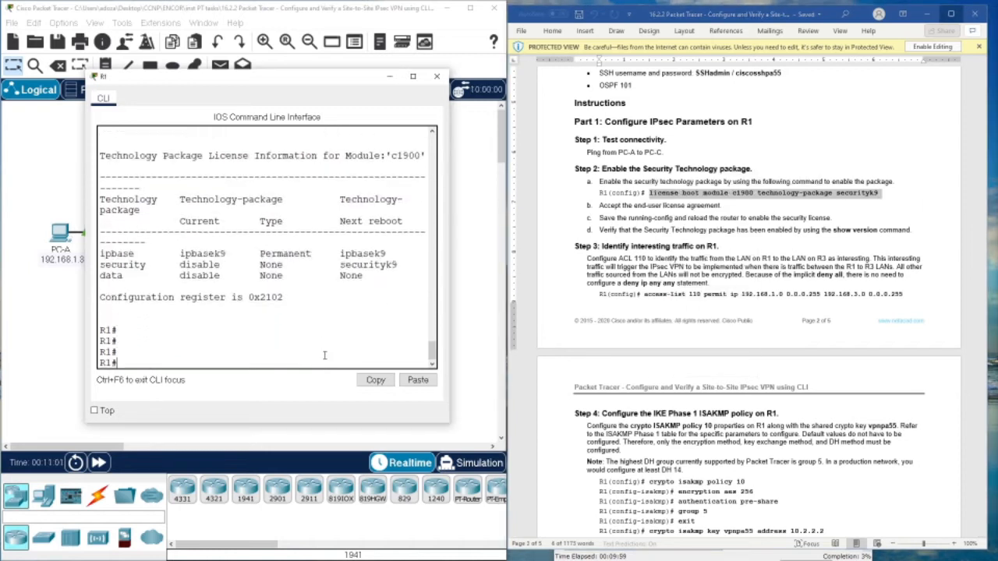
{"action": "type", "text": "conf "}
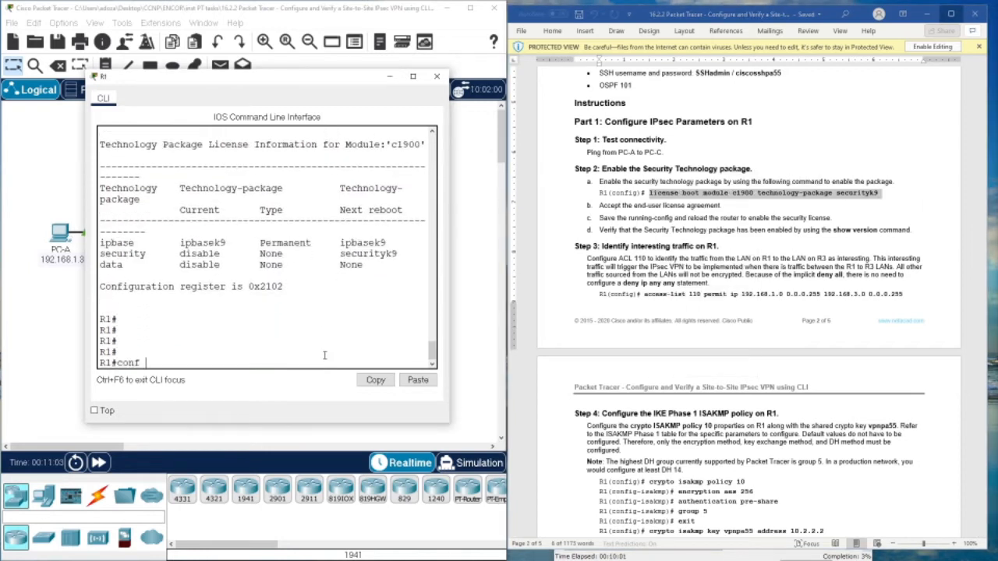
{"action": "type", "text": "t"}
{"action": "key", "text": "Return"}
{"action": "right_click", "coordinate": [324, 355]}
{"action": "left_click", "coordinate": [352, 375]}
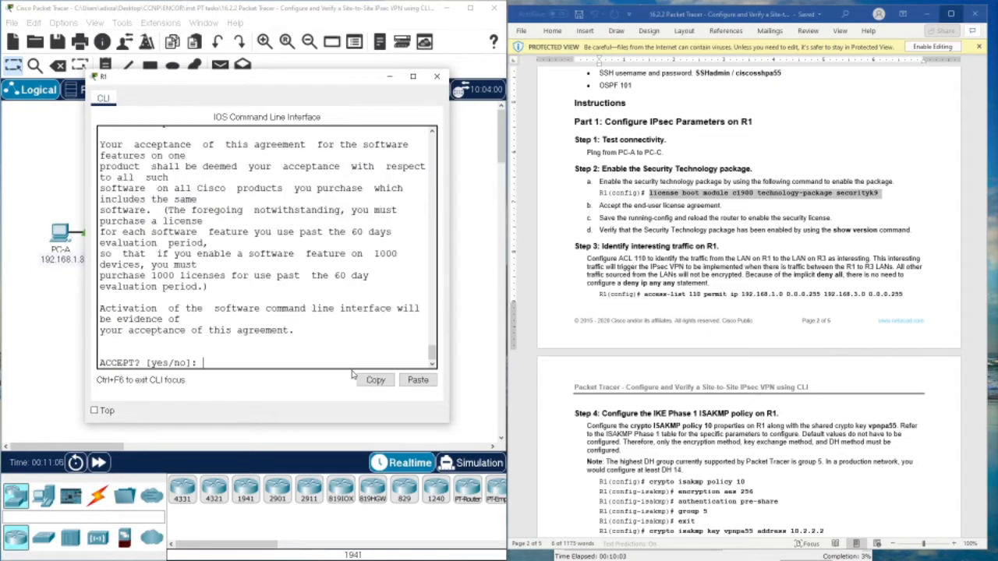
{"action": "type", "text": "yes"}
{"action": "key", "text": "Return"}
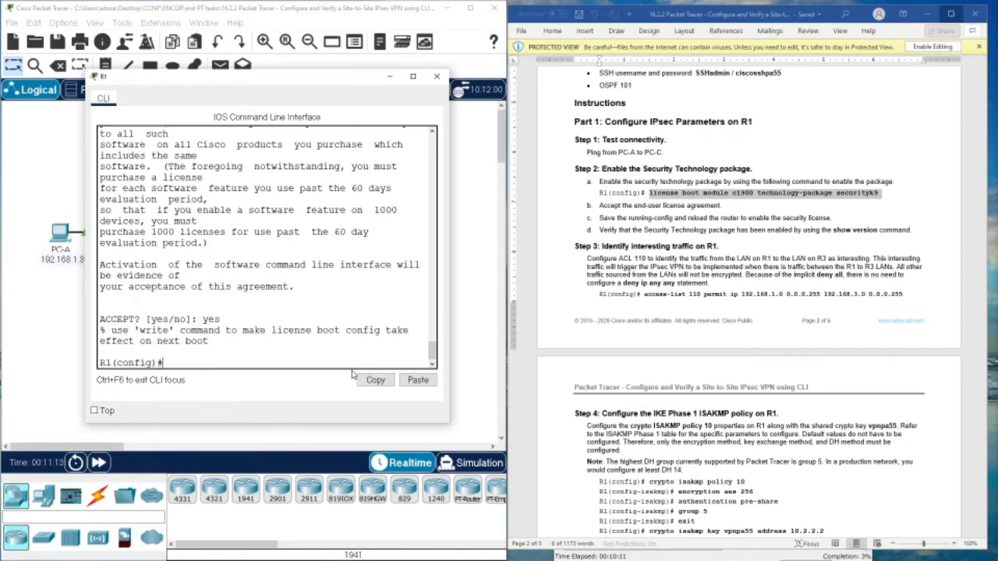
- Exit configuration mode and save R1's running configuration with write
{"action": "type", "text": "write"}
{"action": "key", "text": "Return"}
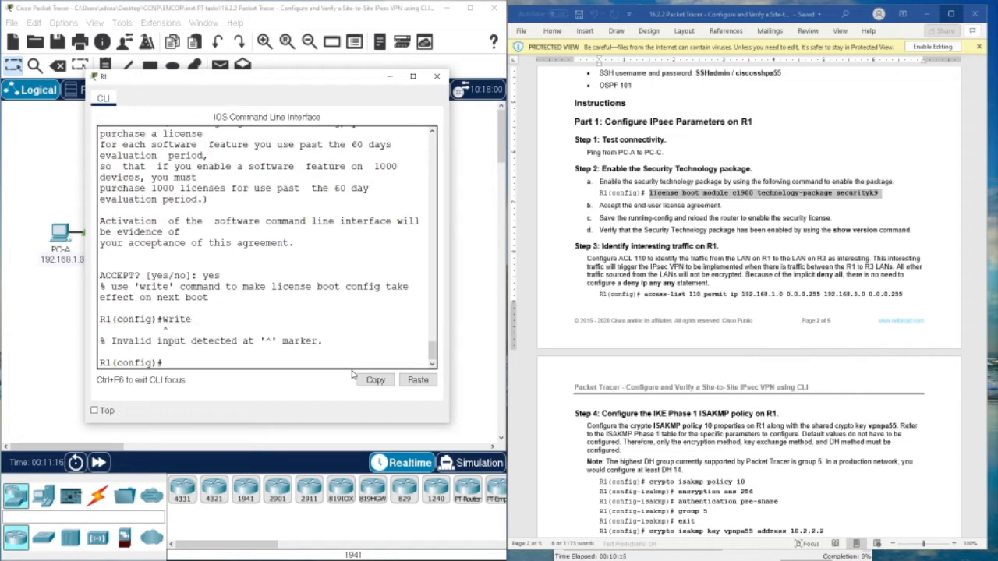
{"action": "key", "text": "Up"}
{"action": "key", "text": "Return"}
{"action": "key", "text": "Return"}
{"action": "key", "text": "Return"}
{"action": "key", "text": "Return"}
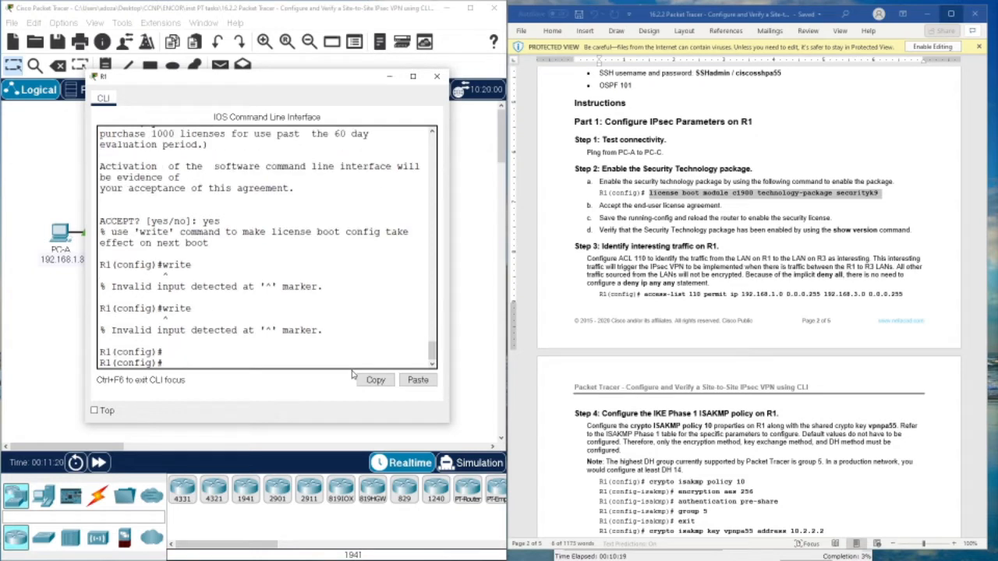
{"action": "key", "text": "Up"}
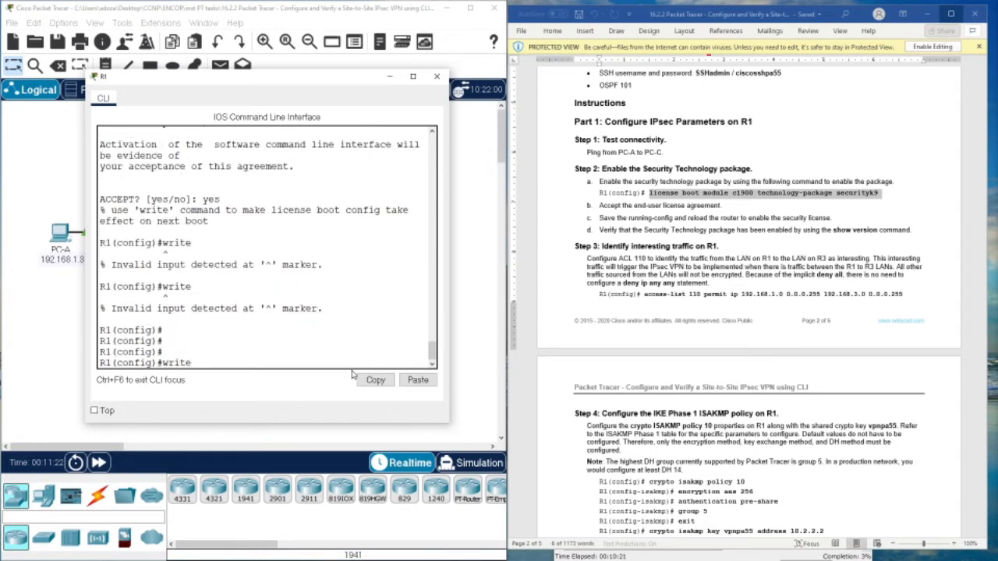
{"action": "key", "text": "BackSpace"}
{"action": "key", "text": "BackSpace"}
{"action": "type", "text": "exit"}
{"action": "key", "text": "Return"}
{"action": "key", "text": "Return"}
{"action": "key", "text": "Return"}
{"action": "key", "text": "Return"}
{"action": "key", "text": "Return"}
{"action": "type", "text": "wr"}
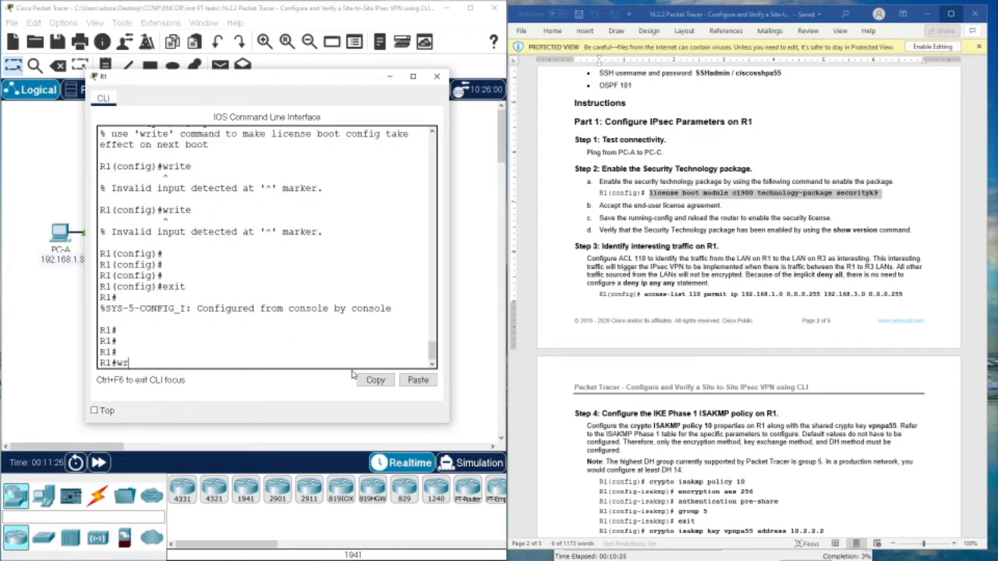
{"action": "type", "text": "ite"}
{"action": "key", "text": "Return"}
{"action": "key", "text": "Return"}
{"action": "key", "text": "Return"}
{"action": "key", "text": "Return"}
{"action": "key", "text": "Return"}
{"action": "key", "text": "Return"}
{"action": "key", "text": "Return"}
{"action": "key", "text": "Return"}
{"action": "key", "text": "Return"}
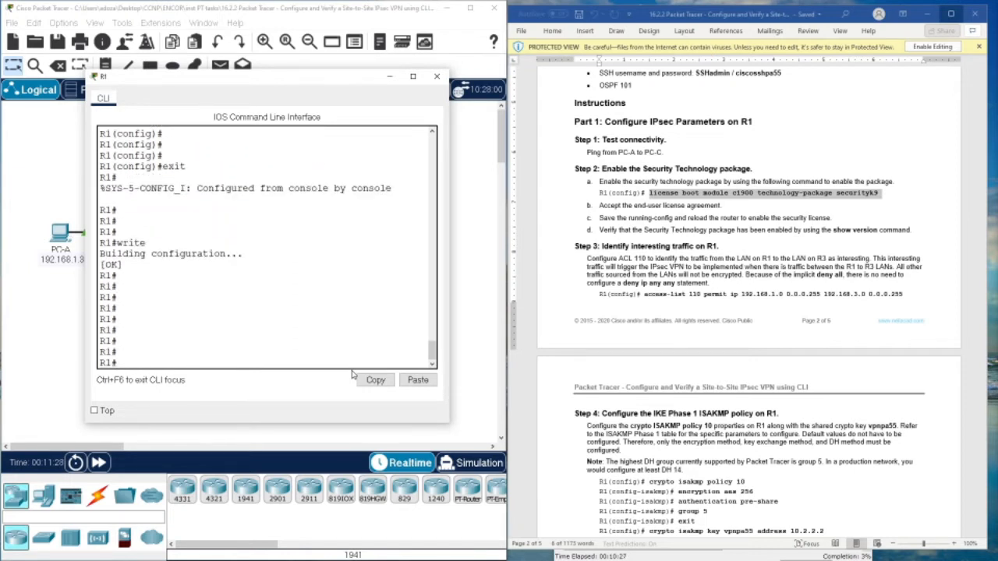
- Reload R1 and confirm the restart
{"action": "type", "text": "reload"}
{"action": "key", "text": "Return"}
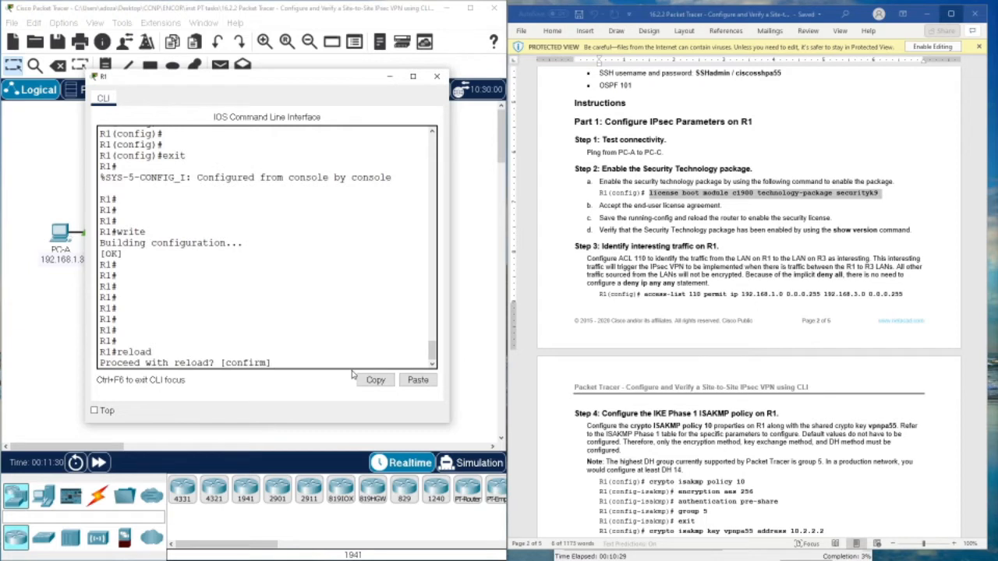
{"action": "key", "text": "Return"}
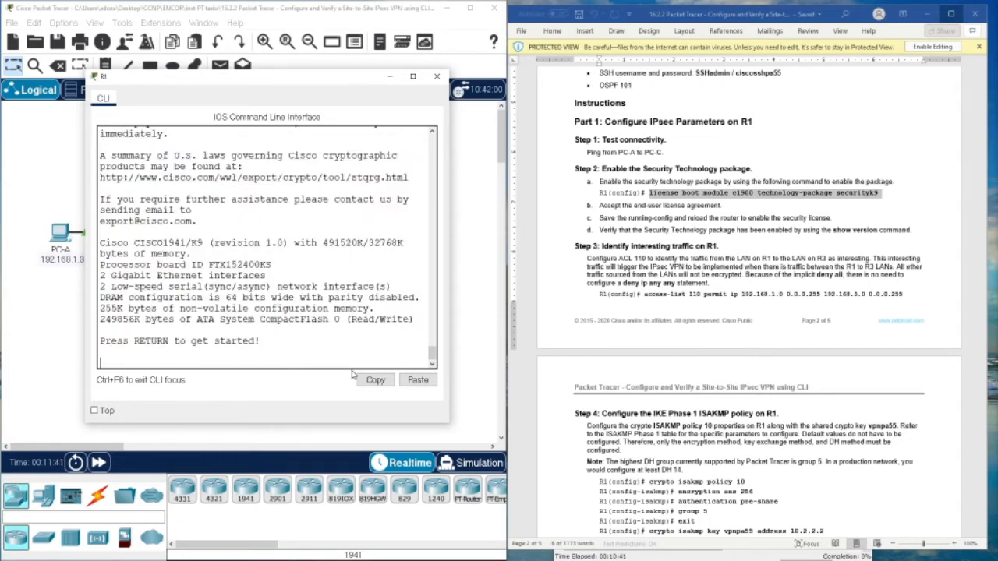
- Wake R1's console after the reboot and copy the console password from the guide
{"action": "key", "text": "Return"}
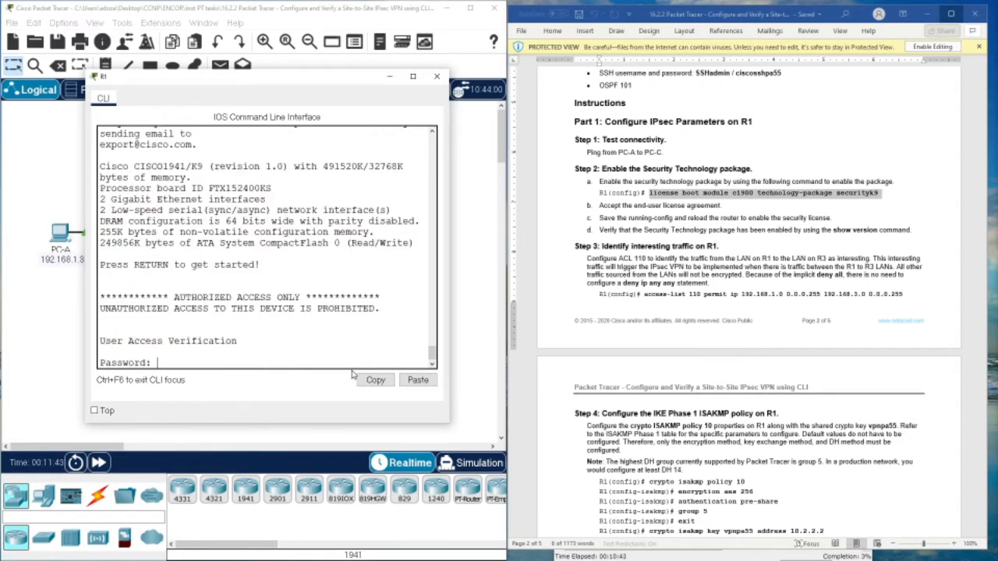
{"action": "scroll", "coordinate": [675, 278], "scroll_direction": "up", "scroll_amount": 15}
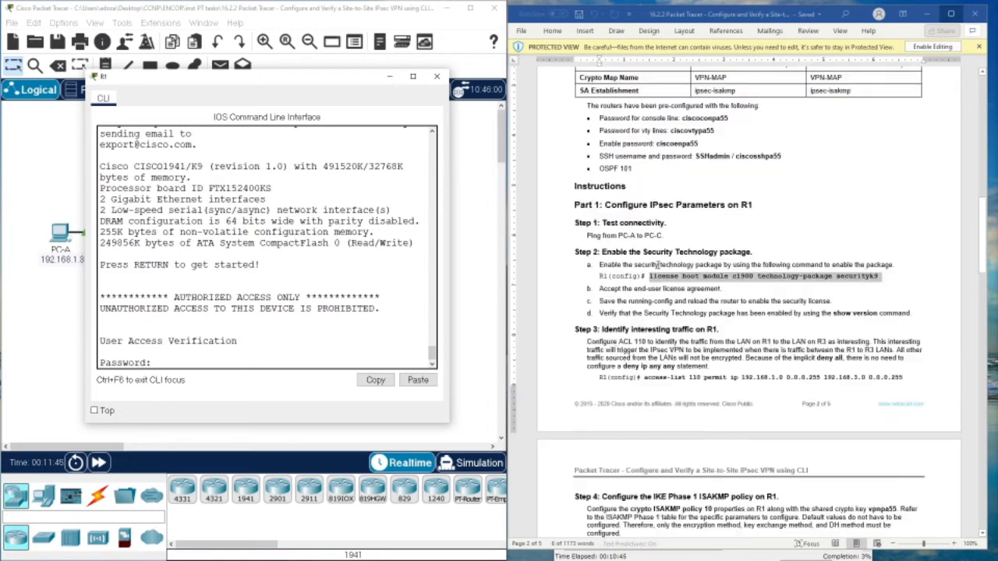
{"action": "scroll", "coordinate": [675, 278], "scroll_direction": "up", "scroll_amount": 3}
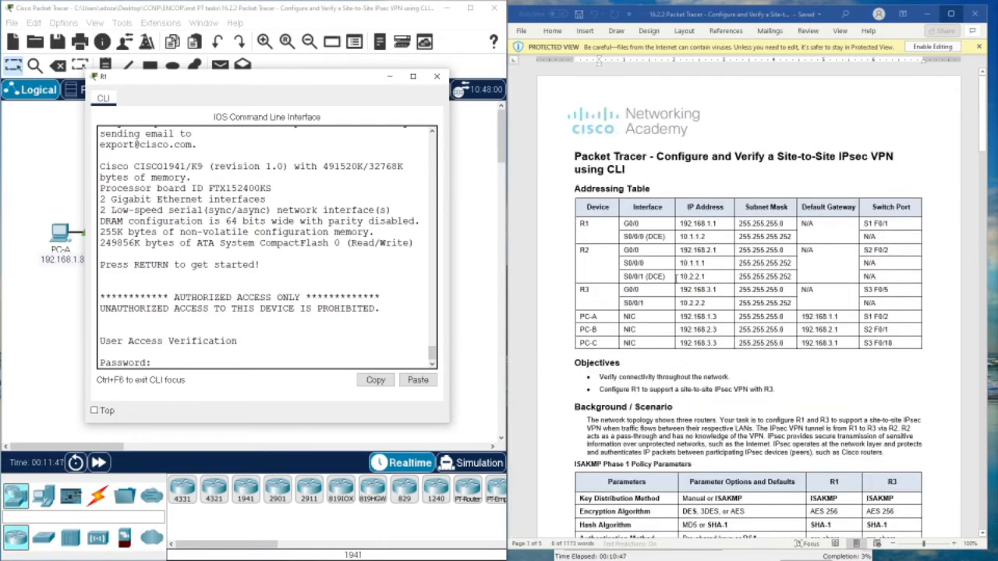
{"action": "scroll", "coordinate": [675, 279], "scroll_direction": "down", "scroll_amount": 15}
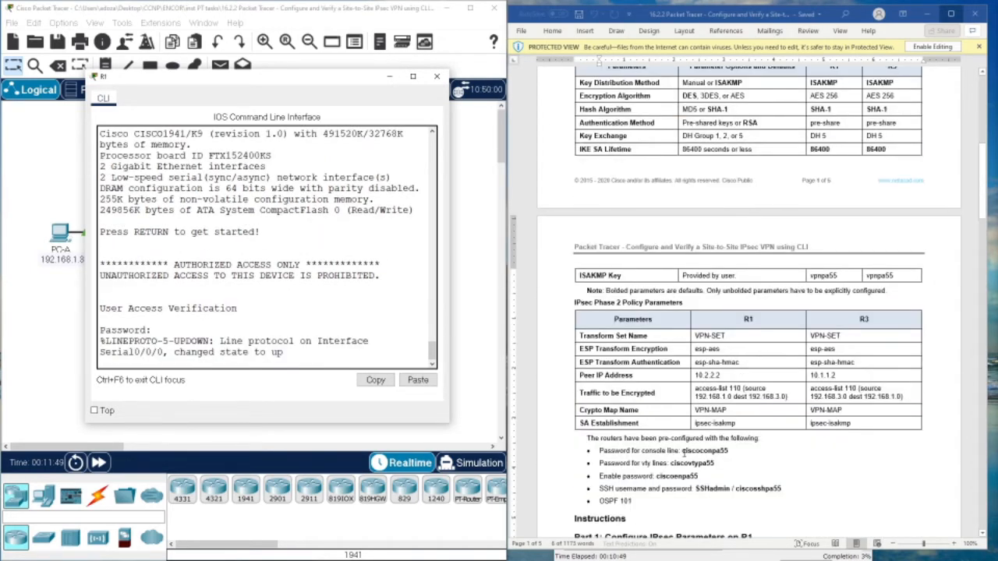
{"action": "left_click_drag", "start_coordinate": [684, 453], "coordinate": [731, 455]}
{"action": "right_click", "coordinate": [713, 456]}
{"action": "left_click", "coordinate": [713, 455]}
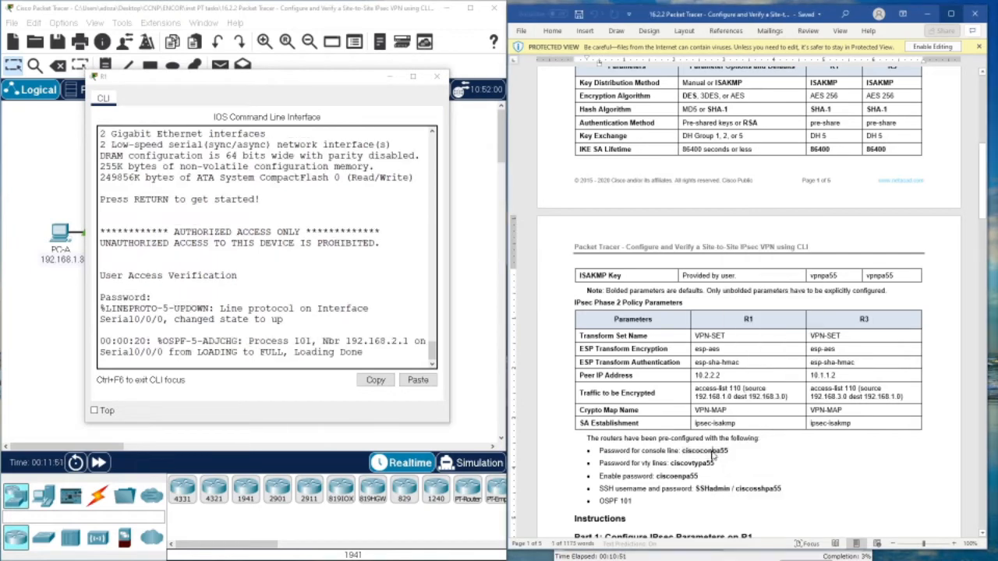
{"action": "double_click", "coordinate": [712, 452]}
{"action": "right_click", "coordinate": [712, 454]}
{"action": "left_click", "coordinate": [741, 248]}
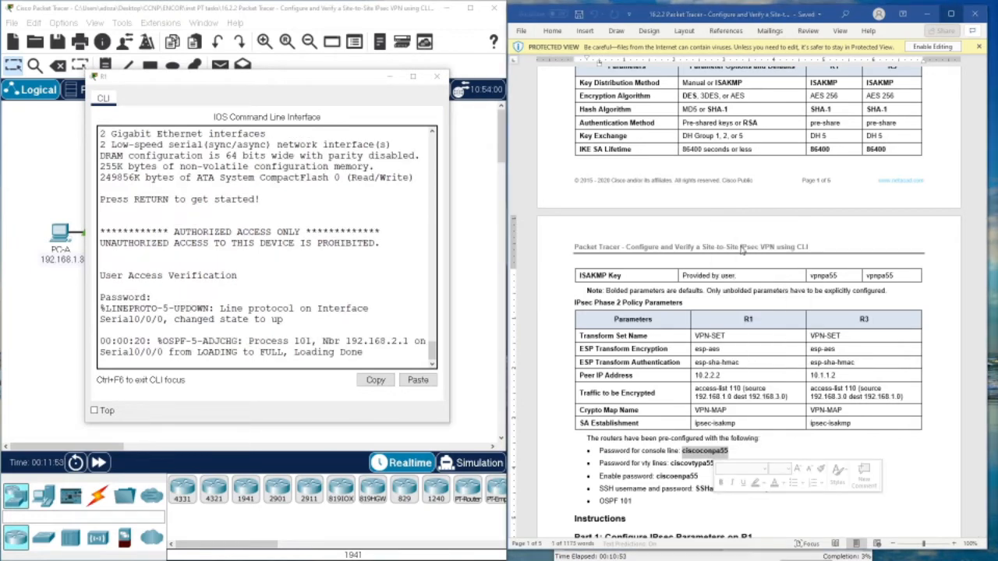
- Log in at R1's console with the pasted console password
{"action": "left_click", "coordinate": [328, 341]}
{"action": "key", "text": "Return"}
{"action": "key", "text": "Return"}
{"action": "key", "text": "Return"}
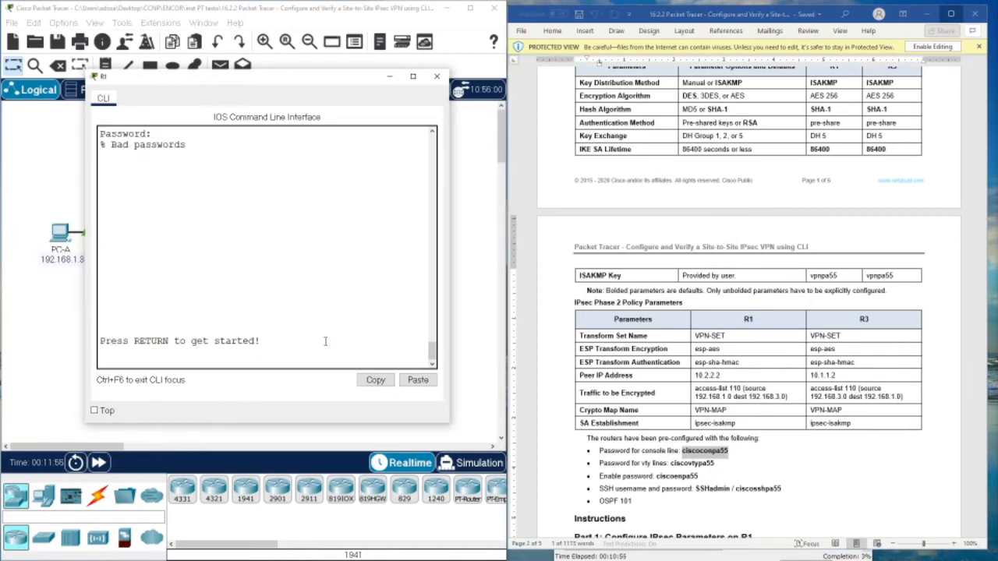
{"action": "key", "text": "Return"}
{"action": "right_click", "coordinate": [326, 342]}
{"action": "left_click", "coordinate": [337, 356]}
{"action": "key", "text": "Return"}
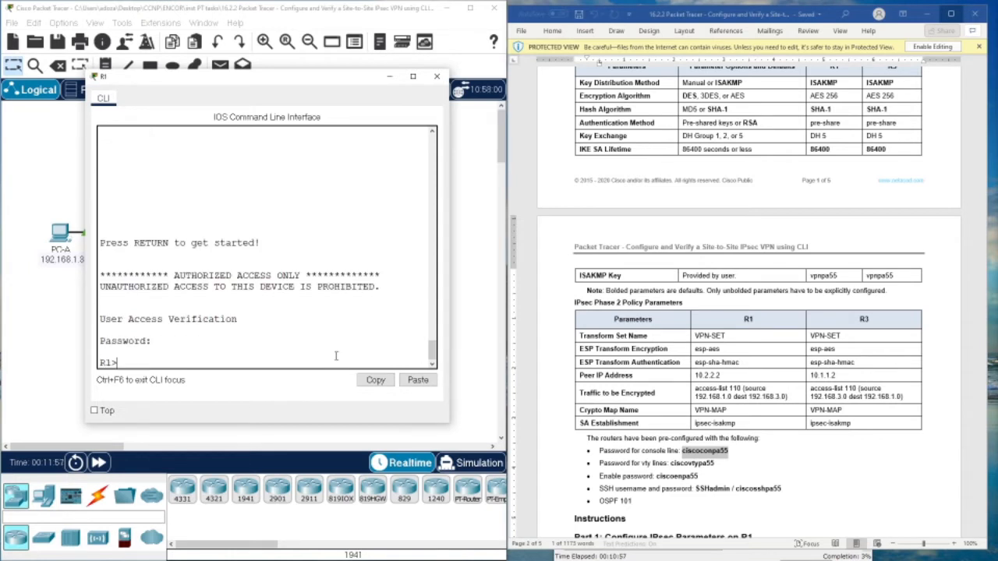
{"action": "key", "text": "Return"}
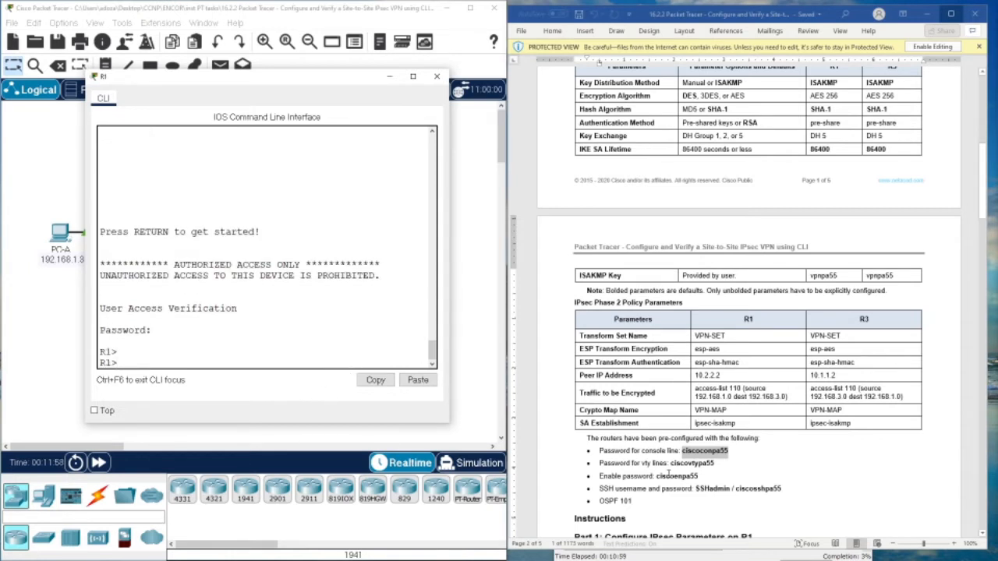
- Paste the enable password at the user prompt, then abort the mistaken hostname lookup
{"action": "left_click_drag", "start_coordinate": [656, 475], "coordinate": [695, 475]}
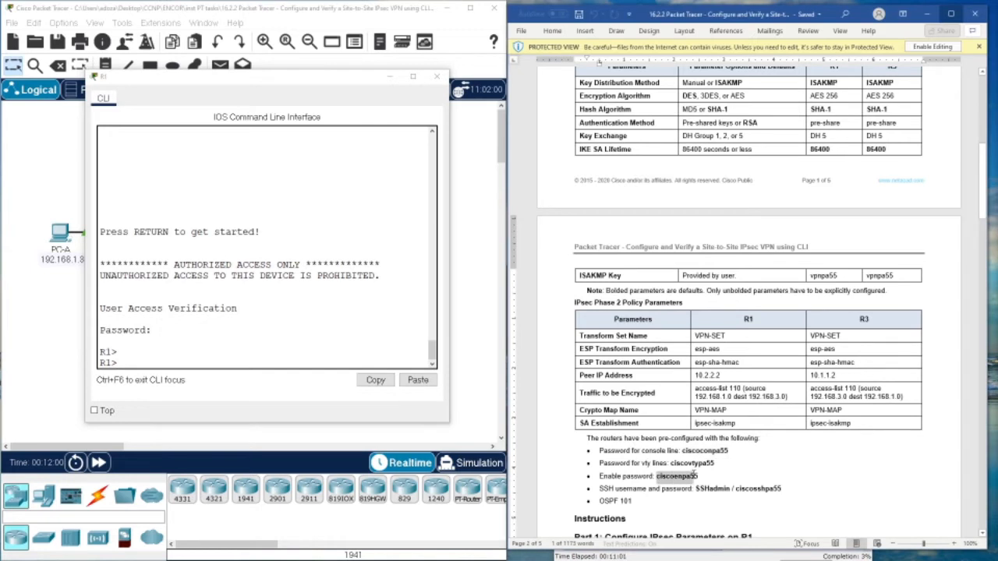
{"action": "right_click", "coordinate": [697, 473]}
{"action": "left_click", "coordinate": [727, 281]}
{"action": "right_click", "coordinate": [258, 364]}
{"action": "left_click", "coordinate": [284, 385]}
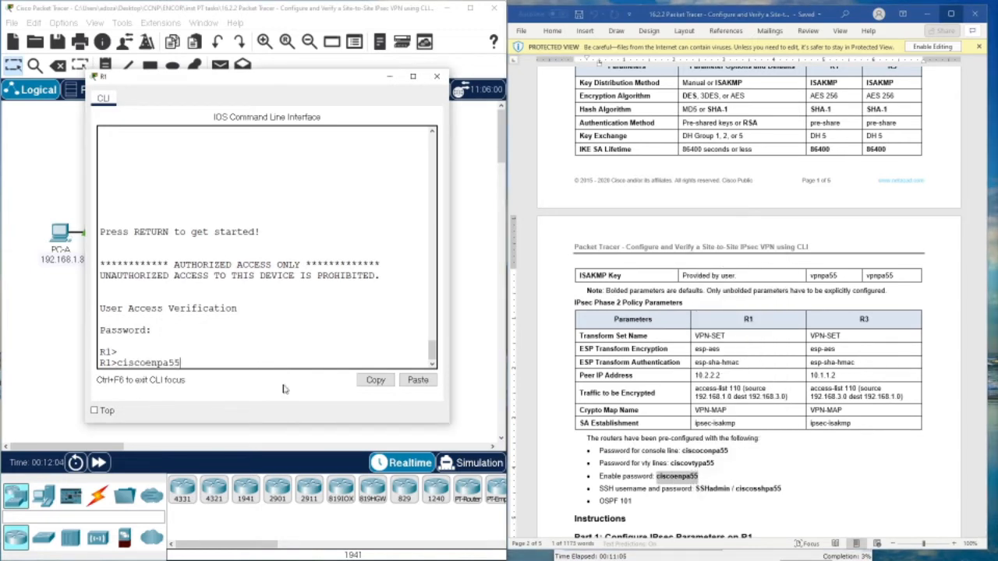
{"action": "key", "text": "Return"}
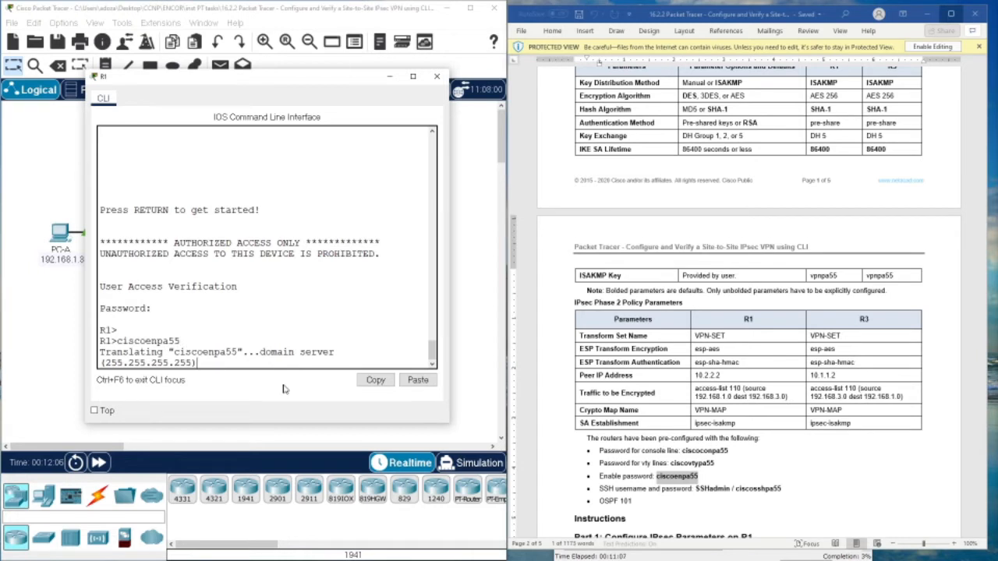
{"action": "key", "text": "ctrl+shift+6"}
{"action": "key", "text": "Return"}
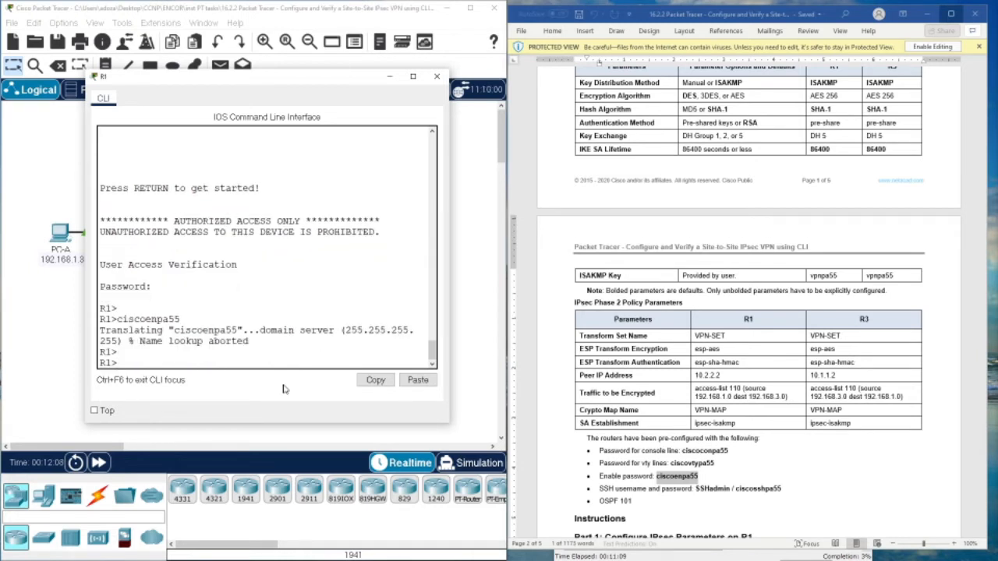
- Enter privileged mode with en and the enable password
{"action": "type", "text": "en"}
{"action": "key", "text": "Return"}
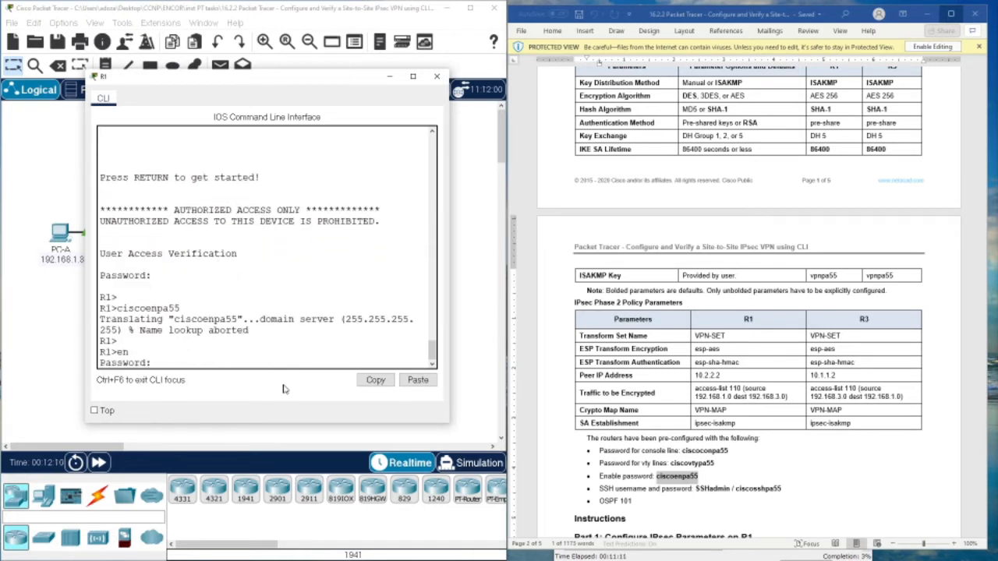
{"action": "type", "text": "ciscoenpa55"}
{"action": "key", "text": "Return"}
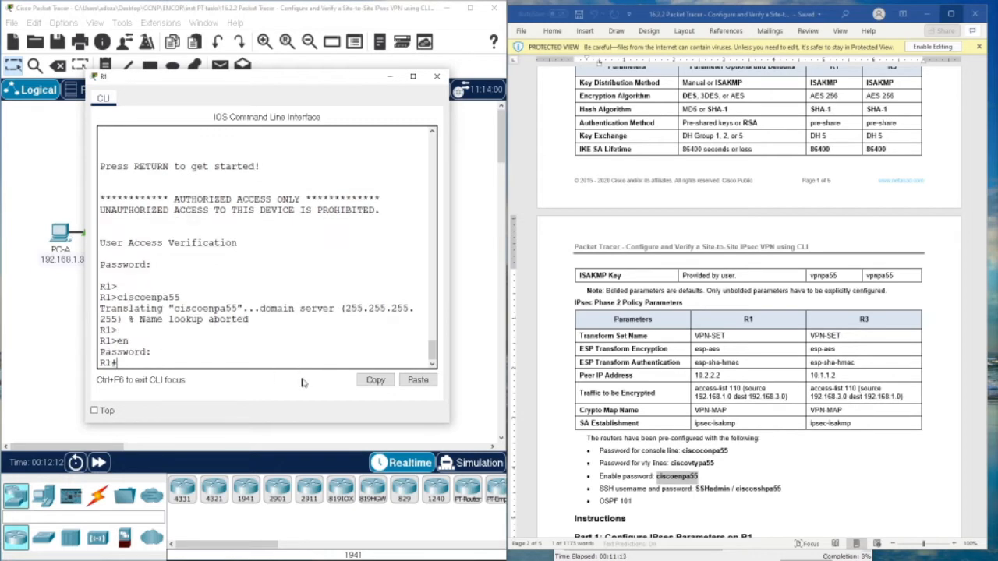
- Run show version and check that securityk9 is listed as the Evaluation security package
{"action": "type", "text": "show ver"}
{"action": "key", "text": "Return"}
{"action": "key", "text": "space"}
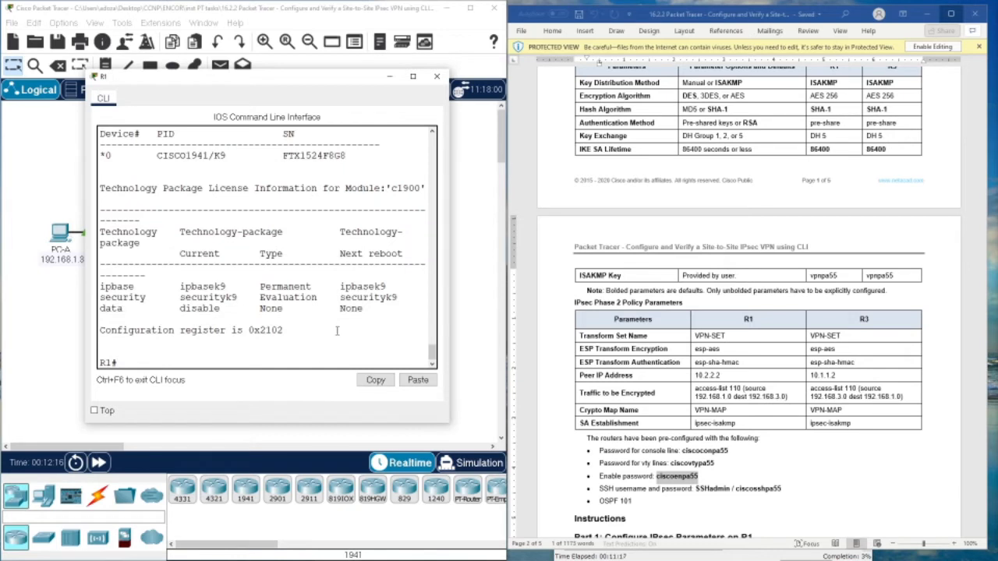
{"action": "left_click_drag", "start_coordinate": [238, 299], "coordinate": [365, 300]}
{"action": "left_click_drag", "start_coordinate": [184, 298], "coordinate": [403, 297]}
{"action": "left_click", "coordinate": [398, 298]}
- Enter global configuration mode on R1 with conf t
{"action": "type", "text": "conf t"}
{"action": "key", "text": "Return"}
{"action": "key", "text": "Return"}
{"action": "key", "text": "Return"}
{"action": "key", "text": "Return"}
{"action": "scroll", "coordinate": [655, 382], "scroll_direction": "down", "scroll_amount": 5}
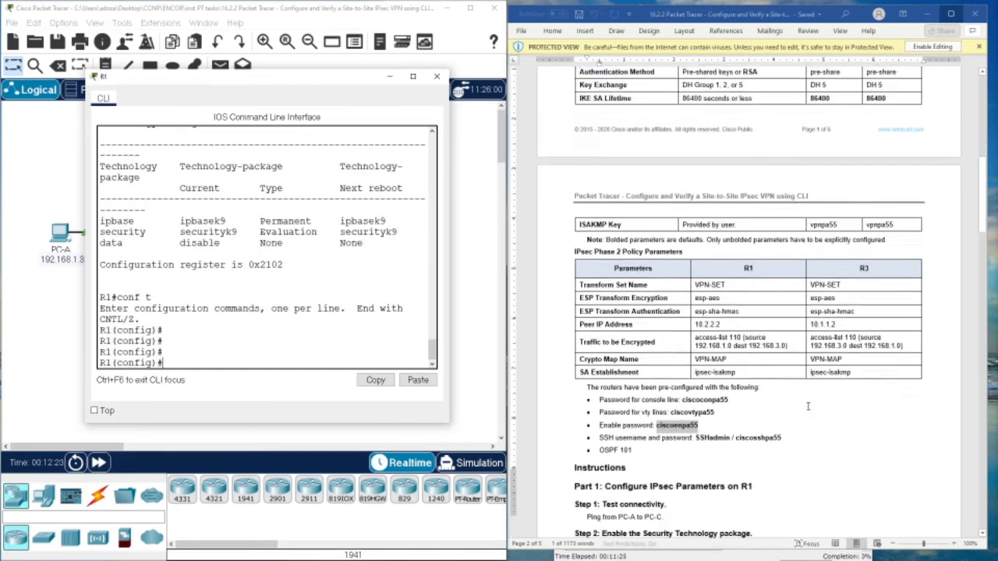
{"action": "left_click", "coordinate": [645, 380]}
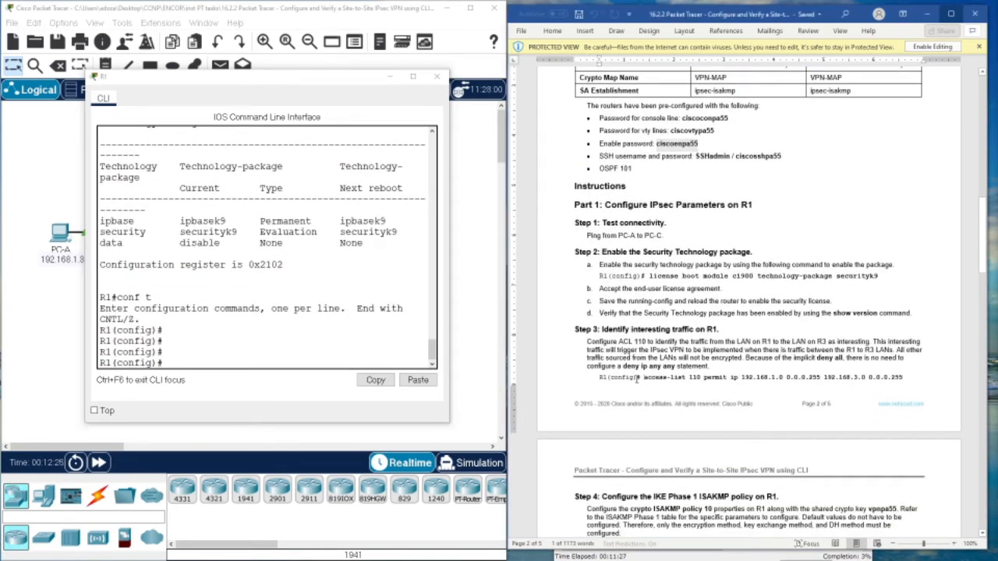
{"action": "left_click", "coordinate": [174, 363]}
- Display the running config with do show run and check access-list 110 (192.168.1.0/24 to 192.168.3.0/24)
{"action": "type", "text": "do "}
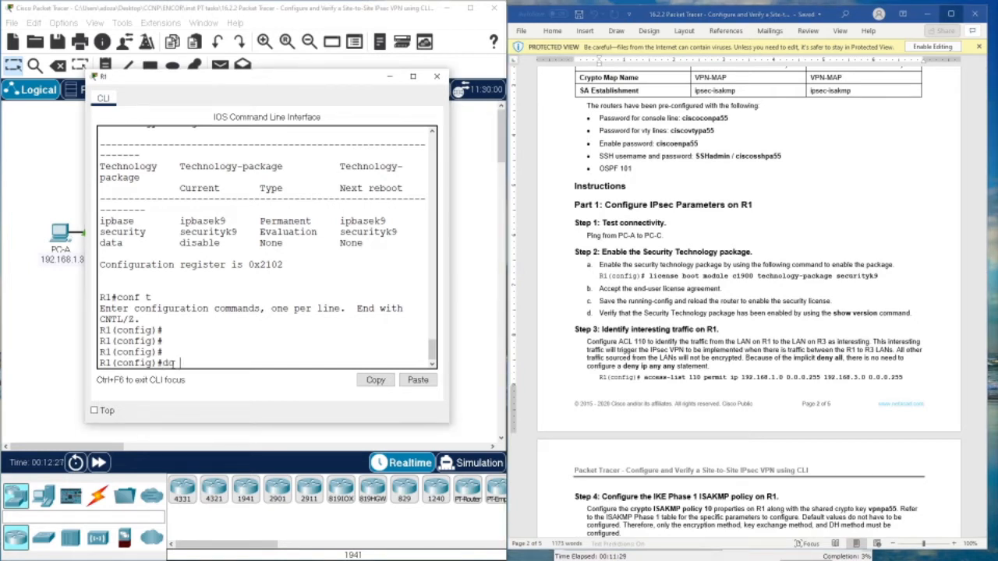
{"action": "type", "text": "shopwru"}
{"action": "key", "text": "Tab"}
{"action": "key", "text": "BackSpace"}
{"action": "key", "text": "BackSpace"}
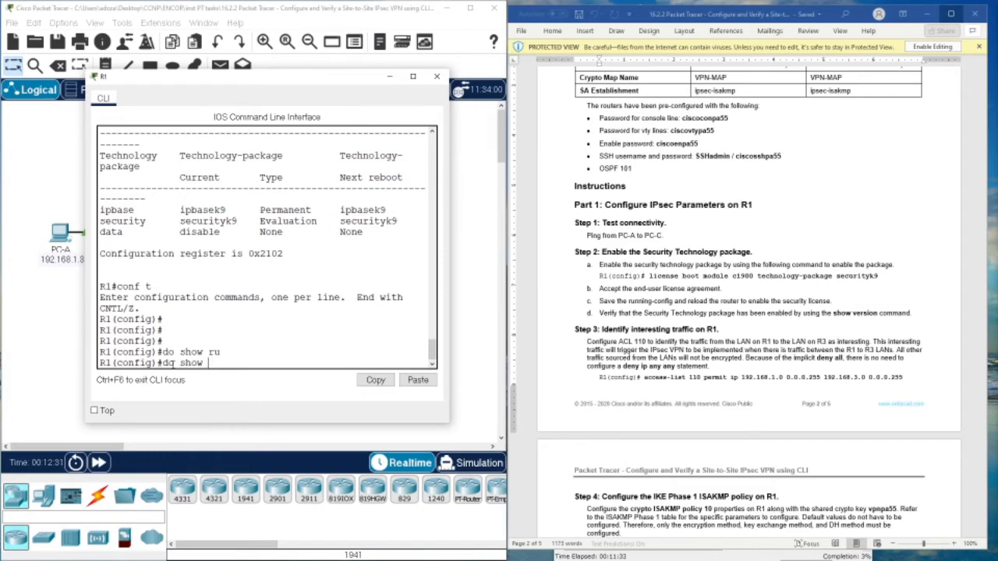
{"action": "key", "text": "Return"}
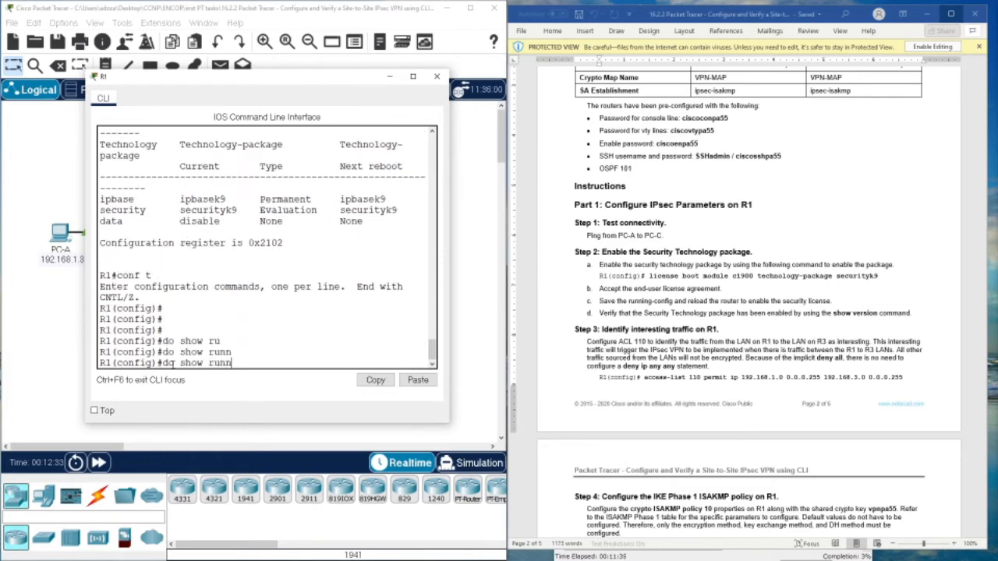
{"action": "key", "text": "space"}
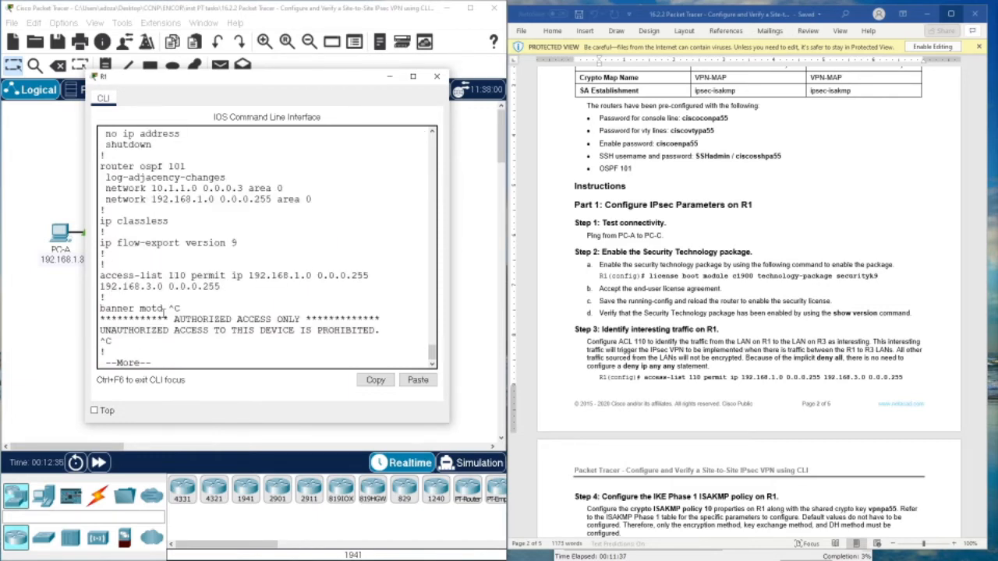
{"action": "key", "text": "space"}
{"action": "scroll", "coordinate": [162, 315], "scroll_direction": "up", "scroll_amount": 5}
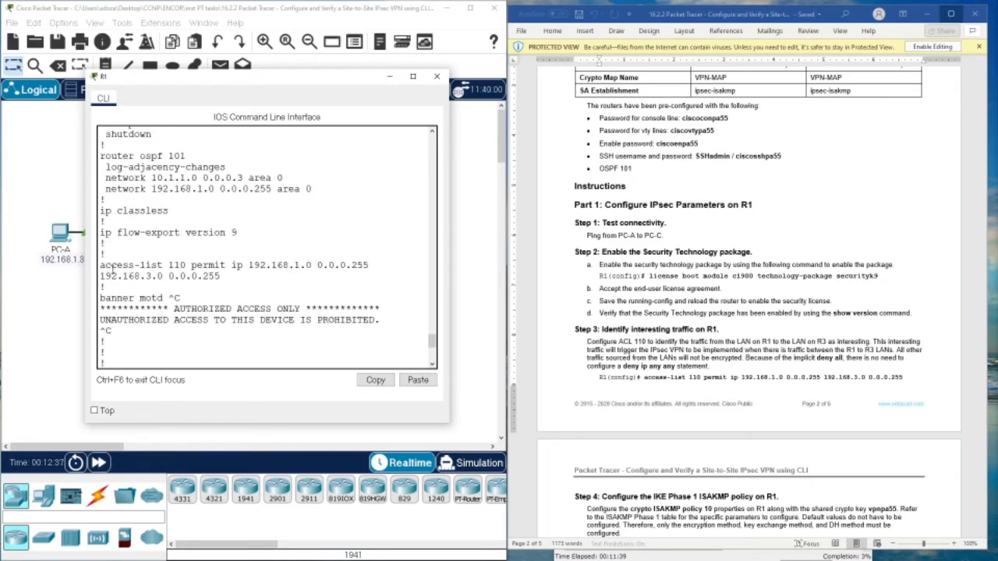
{"action": "left_click_drag", "start_coordinate": [111, 266], "coordinate": [220, 277]}
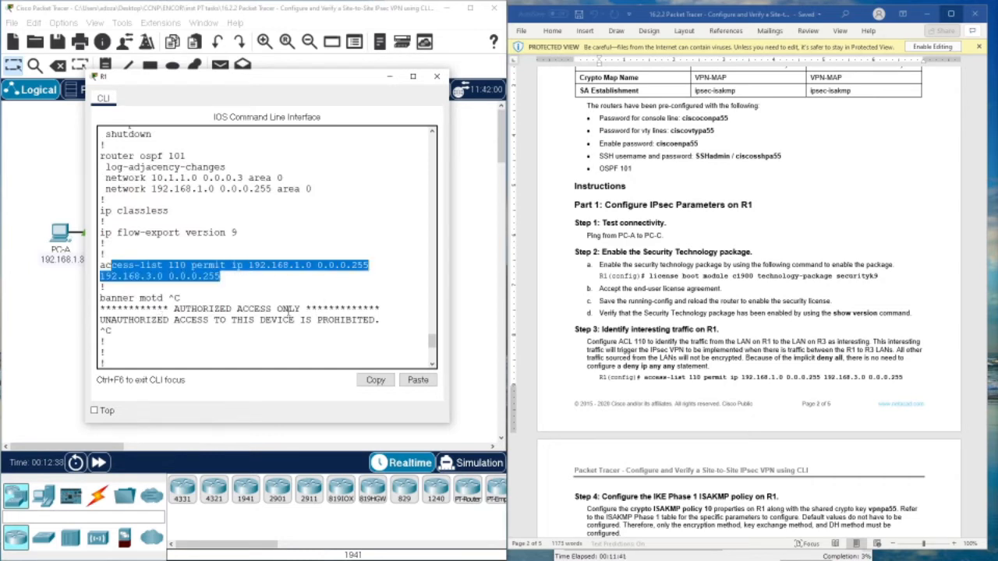
{"action": "scroll", "coordinate": [287, 313], "scroll_direction": "down", "scroll_amount": 5}
{"action": "left_click", "coordinate": [253, 362]}
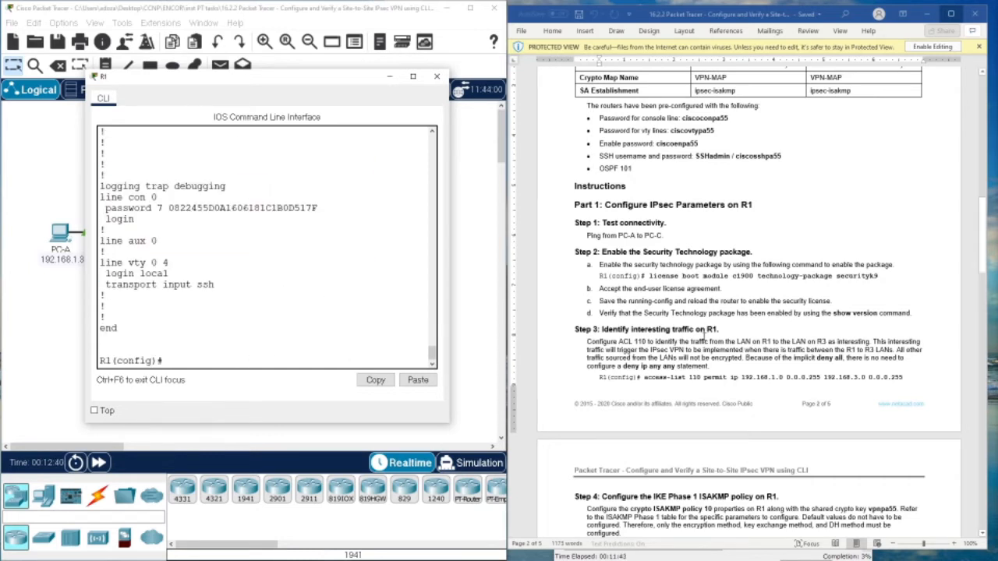
{"action": "left_click", "coordinate": [705, 338]}
{"action": "scroll", "coordinate": [657, 383], "scroll_direction": "down", "scroll_amount": 3}
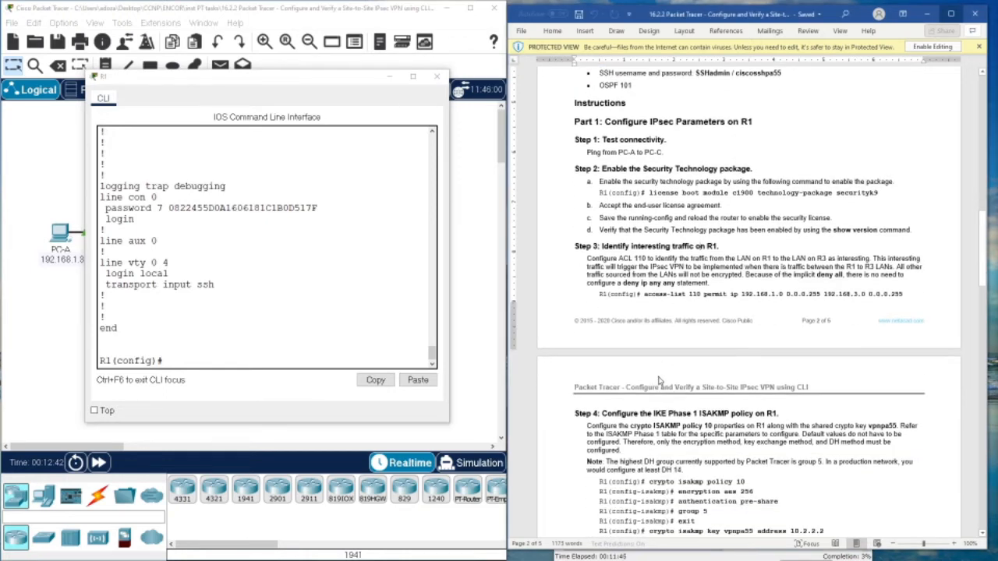
- Create ISAKMP policy 10 on R1 using the guide's command
{"action": "scroll", "coordinate": [659, 382], "scroll_direction": "down", "scroll_amount": 5}
{"action": "left_click_drag", "start_coordinate": [650, 315], "coordinate": [746, 315]}
{"action": "right_click", "coordinate": [744, 316]}
{"action": "left_click", "coordinate": [768, 336]}
{"action": "left_click", "coordinate": [242, 361]}
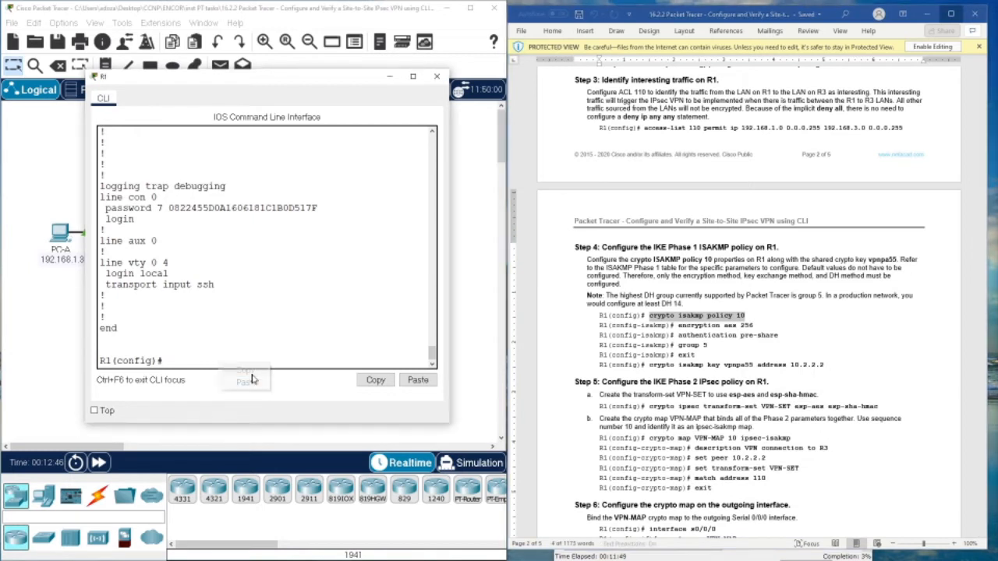
{"action": "key", "text": "ctrl+v"}
{"action": "key", "text": "Return"}
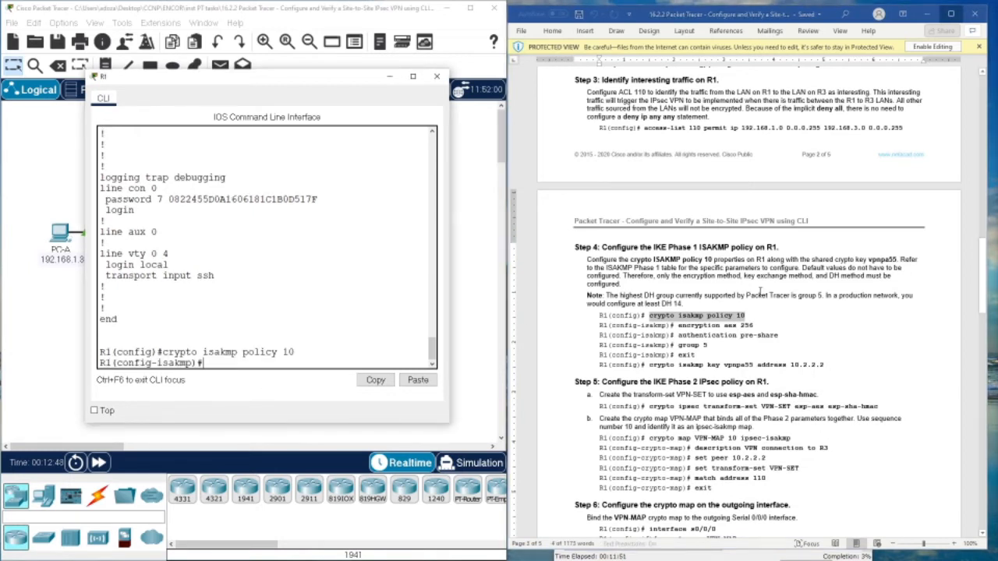
- Set the policy's encryption to AES 256 and authentication to pre-share
{"action": "left_click_drag", "start_coordinate": [677, 325], "coordinate": [754, 325]}
{"action": "right_click", "coordinate": [705, 327]}
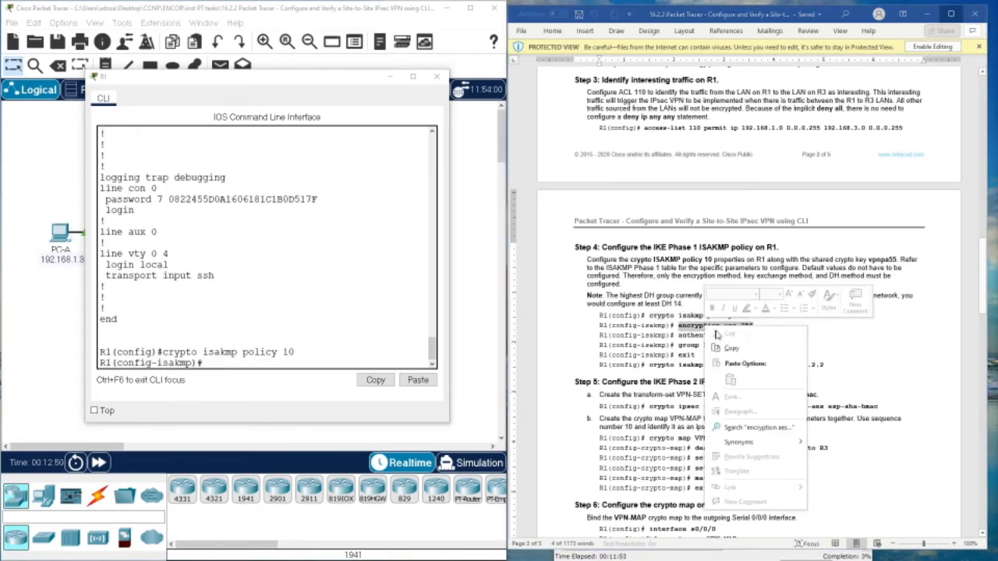
{"action": "left_click", "coordinate": [726, 349]}
{"action": "right_click", "coordinate": [296, 352]}
{"action": "left_click", "coordinate": [315, 371]}
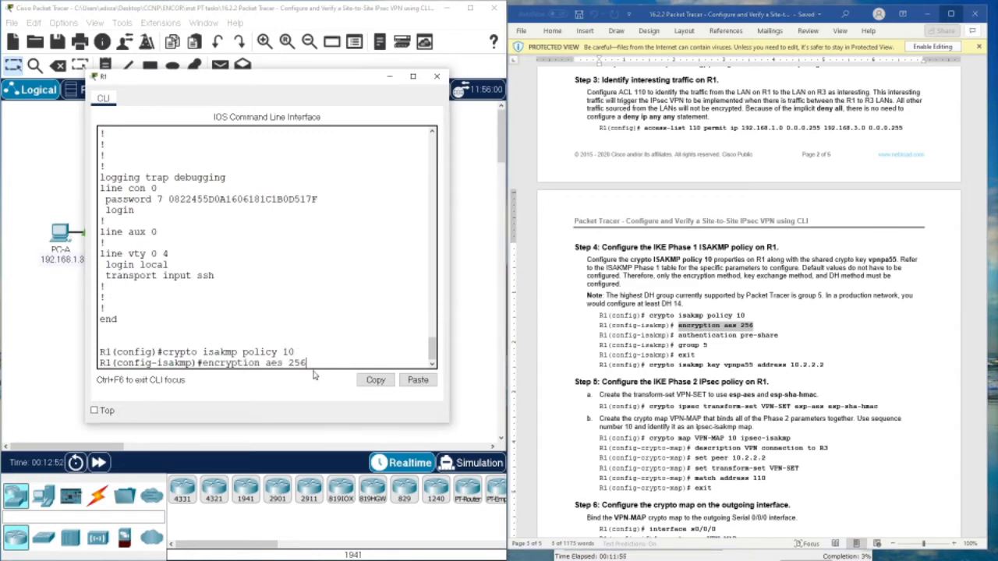
{"action": "key", "text": "Return"}
{"action": "left_click_drag", "start_coordinate": [678, 335], "coordinate": [776, 335]}
{"action": "right_click", "coordinate": [776, 336]}
{"action": "left_click", "coordinate": [797, 359]}
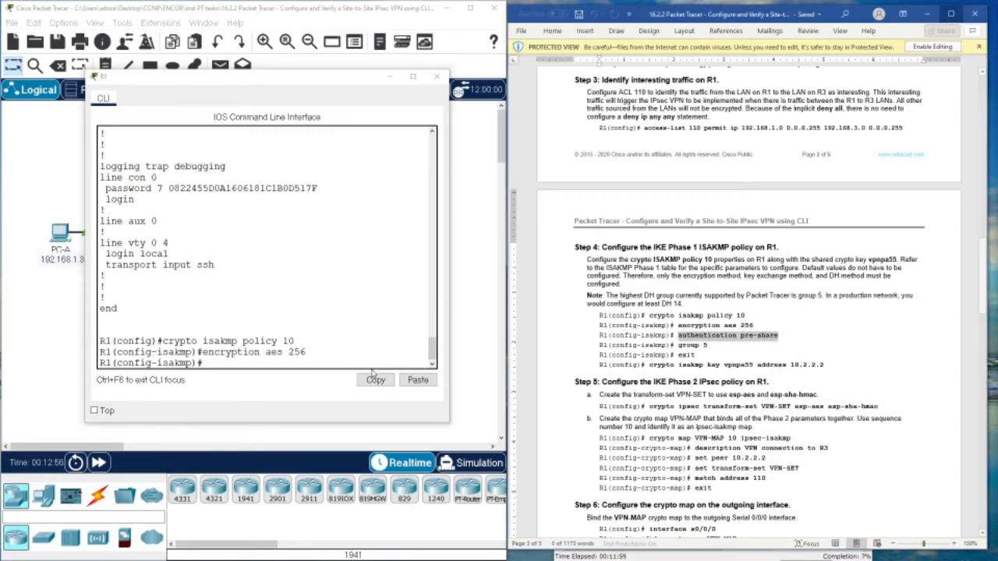
{"action": "right_click", "coordinate": [297, 361]}
{"action": "left_click", "coordinate": [319, 382]}
{"action": "key", "text": "Return"}
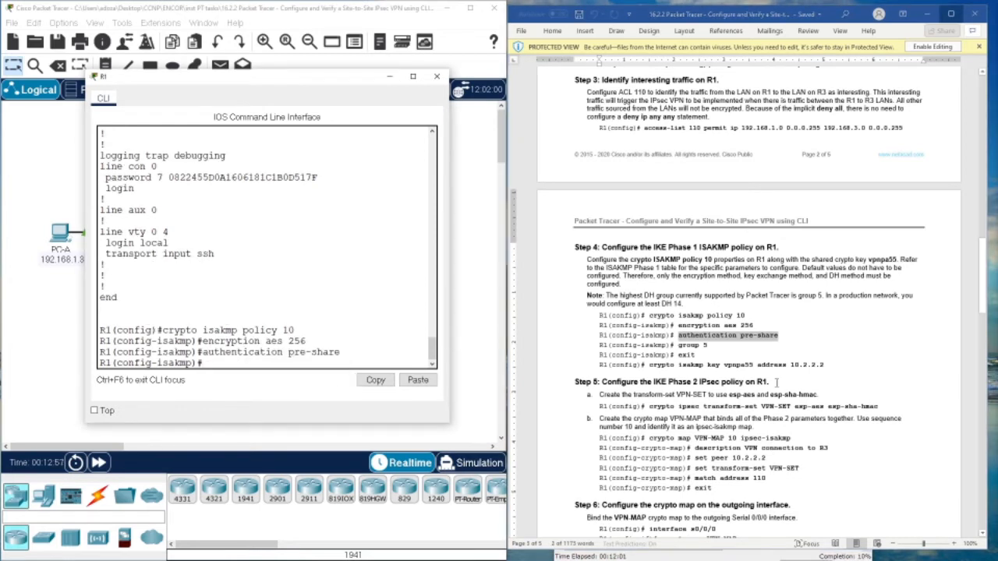
- Set Diffie-Hellman group 5 and exit the ISAKMP policy
{"action": "left_click", "coordinate": [680, 346]}
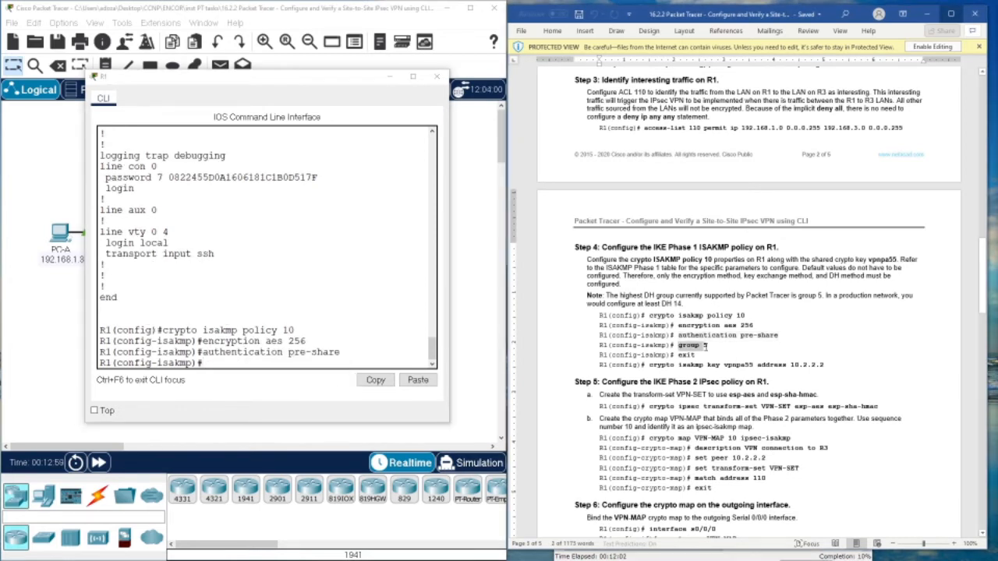
{"action": "left_click_drag", "start_coordinate": [680, 345], "coordinate": [708, 345]}
{"action": "right_click", "coordinate": [690, 352]}
{"action": "left_click", "coordinate": [712, 373]}
{"action": "right_click", "coordinate": [283, 370]}
{"action": "left_click", "coordinate": [307, 387]}
{"action": "key", "text": "Return"}
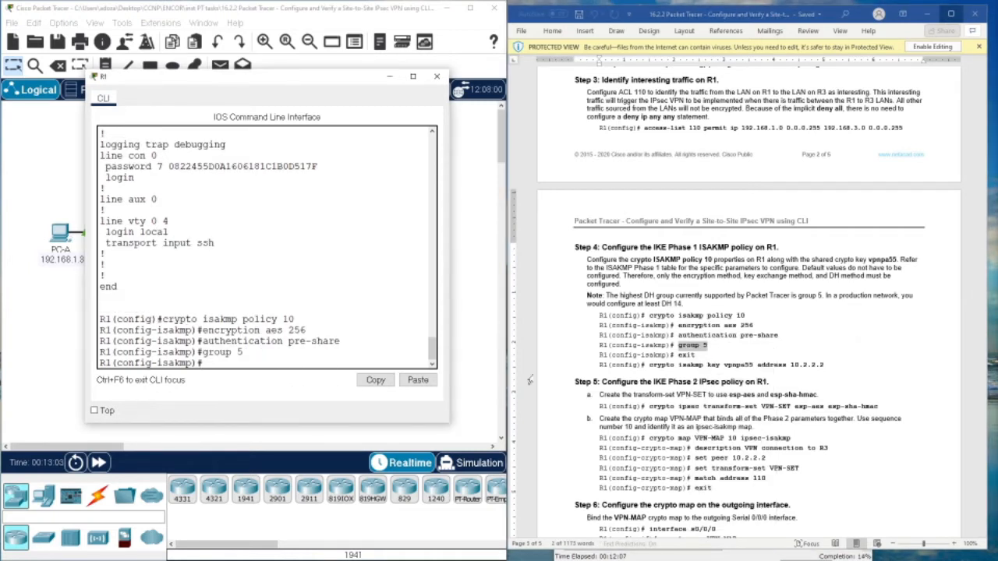
{"action": "type", "text": "exit"}
{"action": "key", "text": "Return"}
{"action": "key", "text": "Return"}
{"action": "key", "text": "Return"}
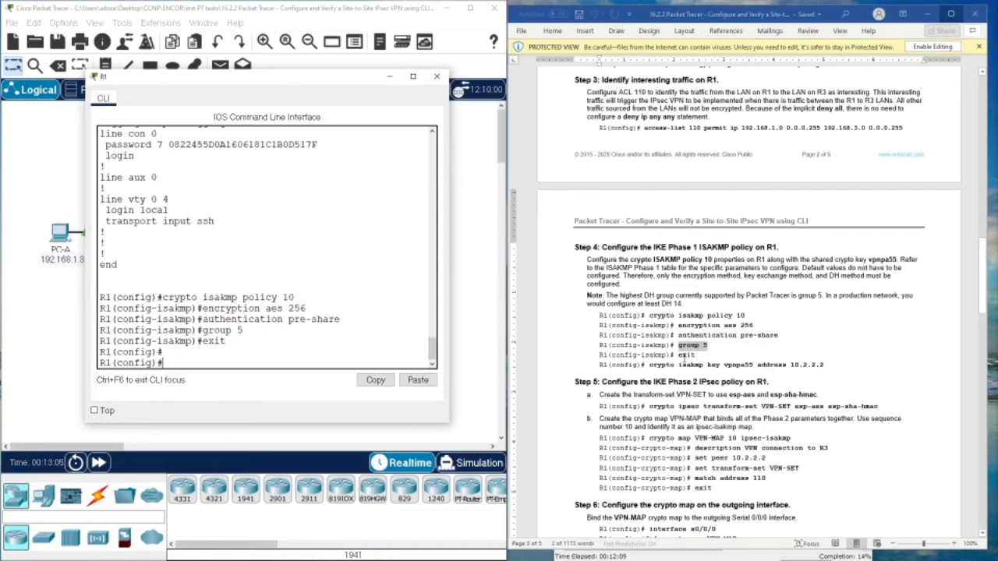
- Configure the pre-shared ISAKMP key for peer 10.2.2.2
{"action": "left_click_drag", "start_coordinate": [827, 364], "coordinate": [663, 365]}
{"action": "right_click", "coordinate": [674, 377]}
{"action": "left_click", "coordinate": [685, 389]}
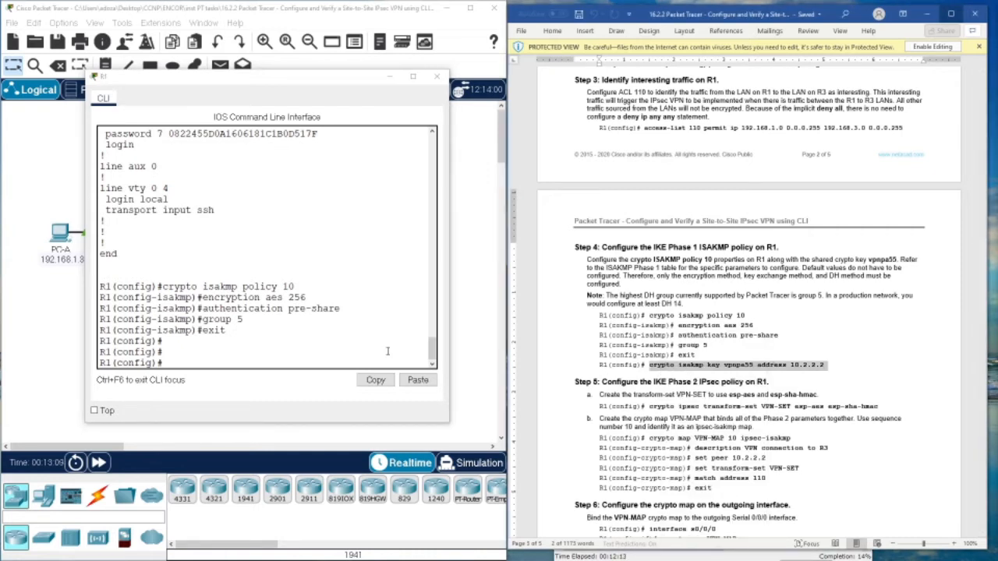
{"action": "right_click", "coordinate": [312, 365]}
{"action": "left_click", "coordinate": [338, 381]}
{"action": "key", "text": "Return"}
{"action": "key", "text": "Return"}
{"action": "key", "text": "Return"}
{"action": "key", "text": "Return"}
{"action": "key", "text": "Return"}
{"action": "key", "text": "Return"}
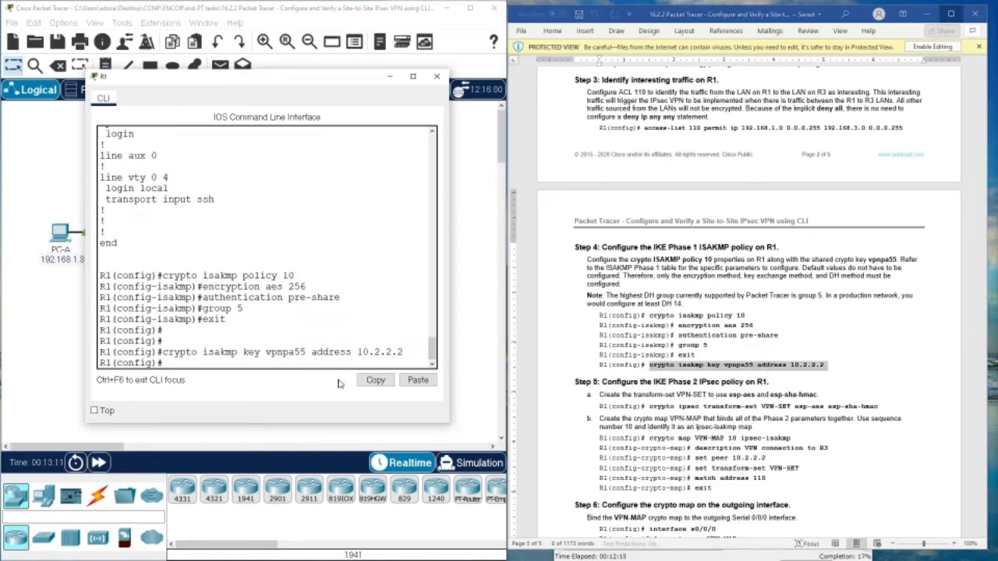
{"action": "key", "text": "Return"}
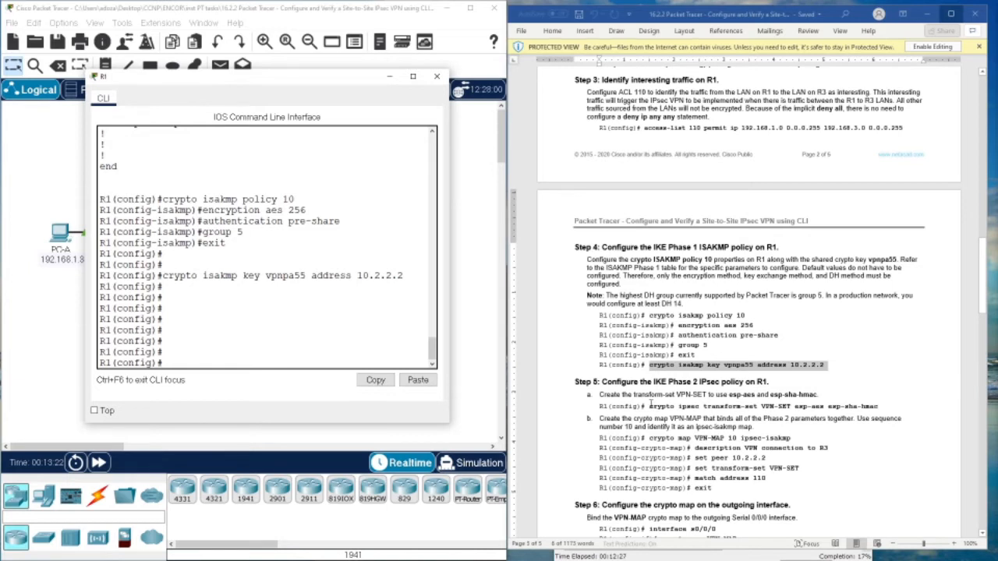
- Create the crypto ipsec transform-set VPN-SET with esp-aes and esp-sha-hmac on R1
{"action": "left_click_drag", "start_coordinate": [655, 404], "coordinate": [848, 398]}
{"action": "right_click", "coordinate": [850, 405]}
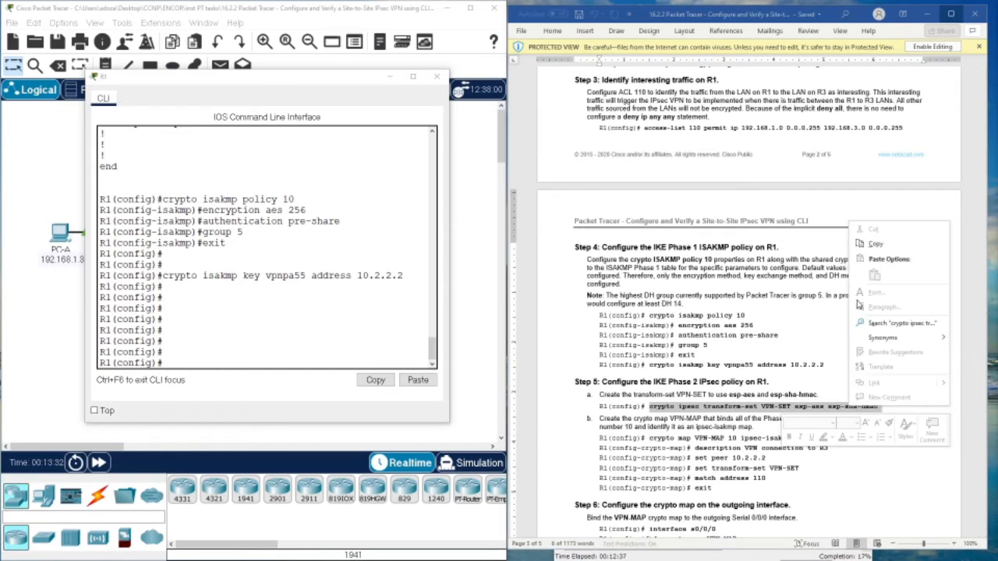
{"action": "left_click", "coordinate": [866, 245]}
{"action": "left_click", "coordinate": [263, 361]}
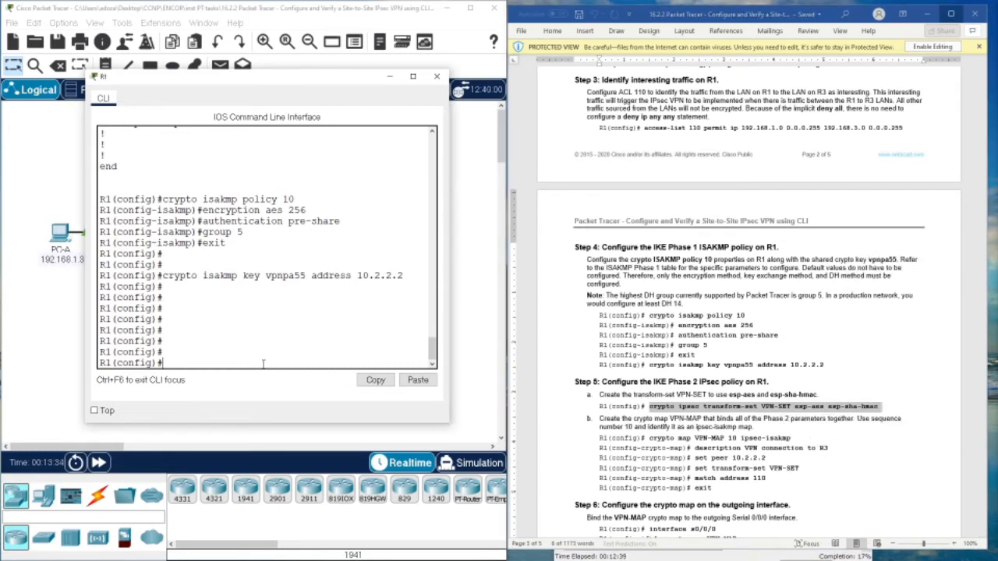
{"action": "right_click", "coordinate": [263, 362]}
{"action": "left_click", "coordinate": [280, 387]}
{"action": "key", "text": "Return"}
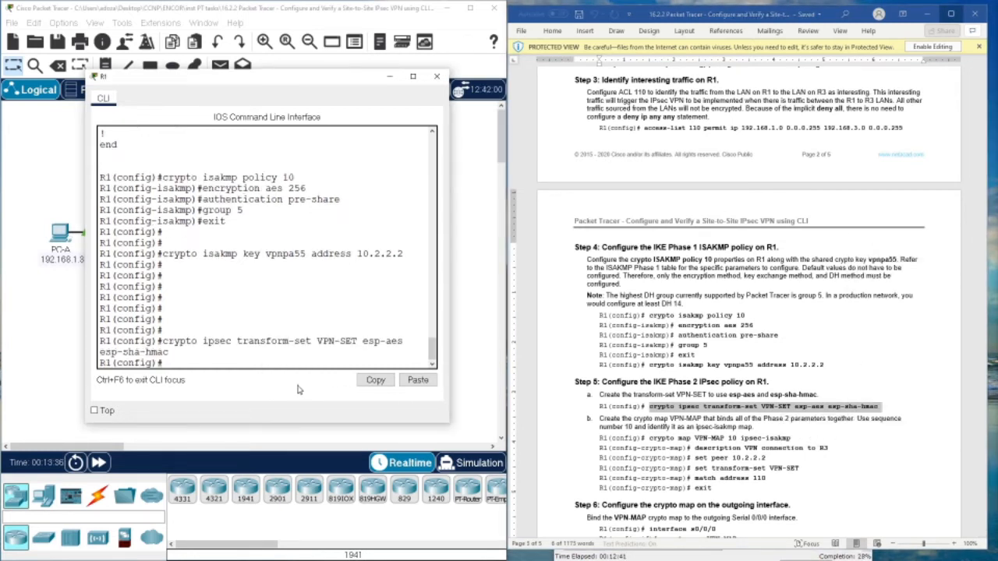
{"action": "left_click", "coordinate": [650, 439]}
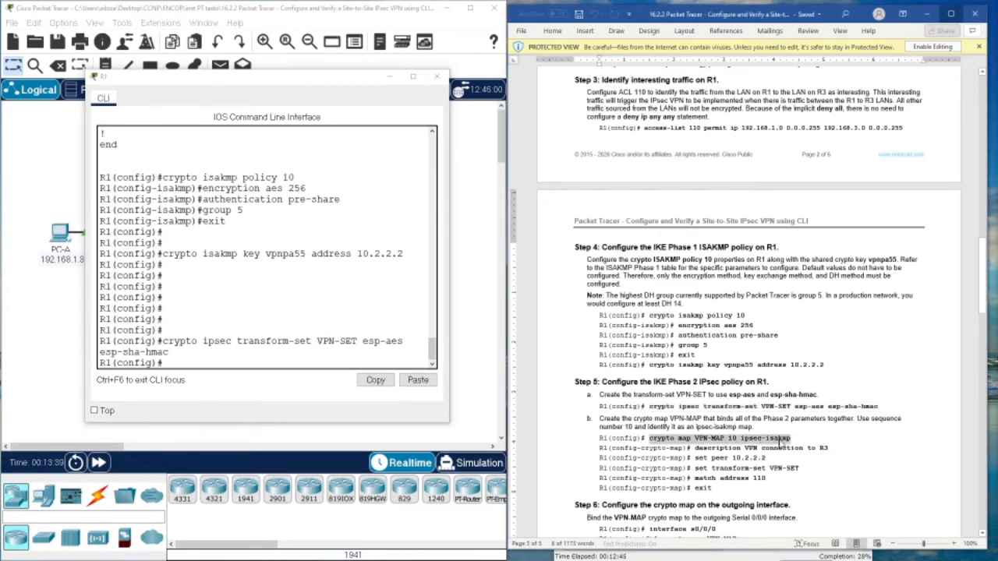
{"action": "right_click", "coordinate": [780, 442]}
- On R1, create crypto map VPN-MAP 10 and describe it as the VPN connection to R3
{"action": "left_click", "coordinate": [796, 275]}
{"action": "right_click", "coordinate": [308, 366]}
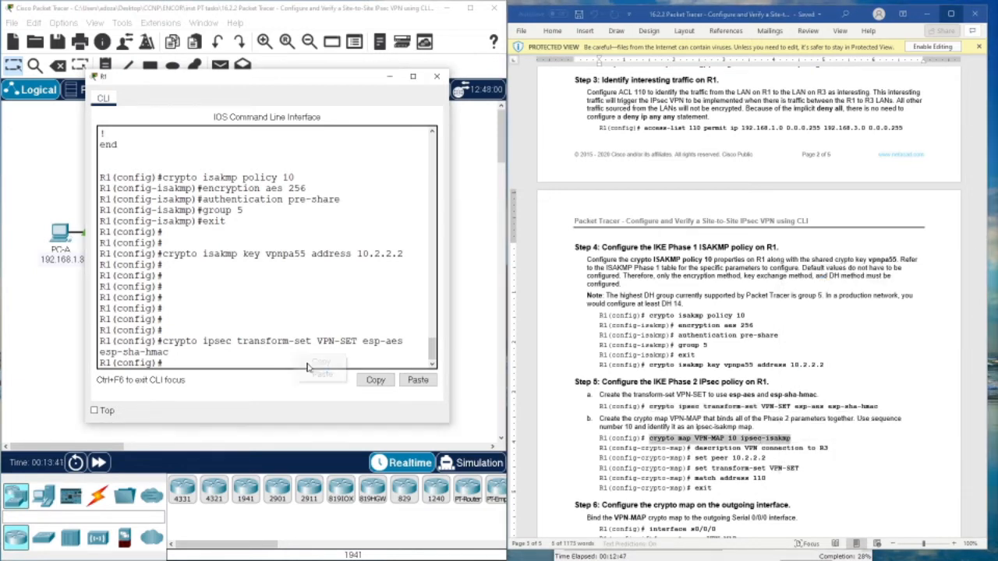
{"action": "left_click", "coordinate": [322, 374]}
{"action": "key", "text": "Return"}
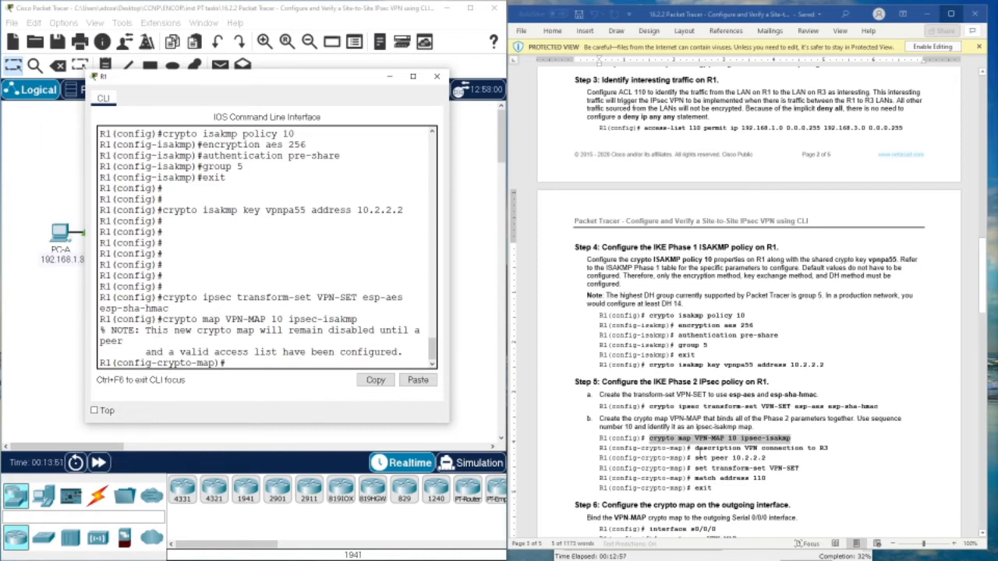
{"action": "left_click_drag", "start_coordinate": [696, 449], "coordinate": [828, 448]}
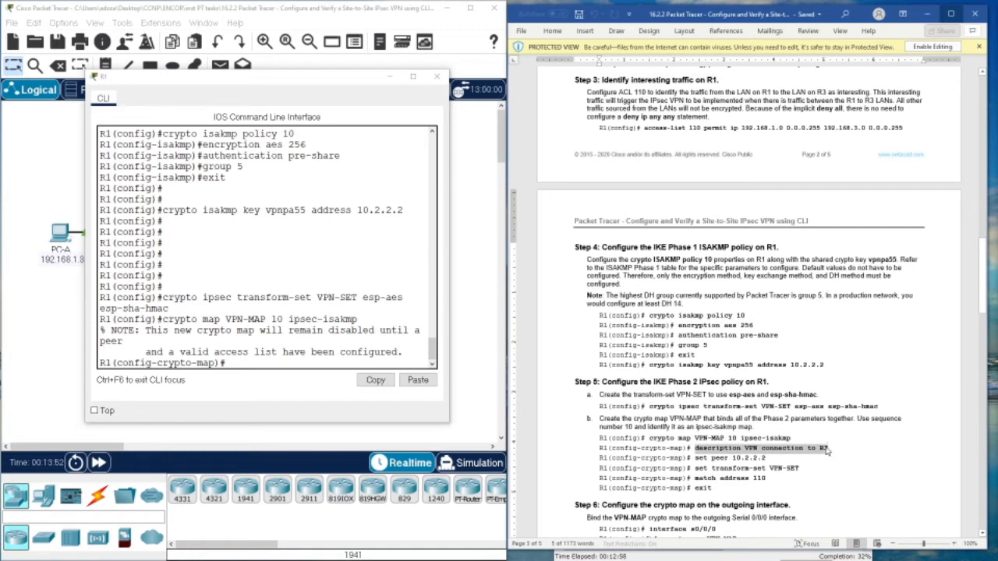
{"action": "right_click", "coordinate": [803, 450]}
{"action": "left_click", "coordinate": [832, 287]}
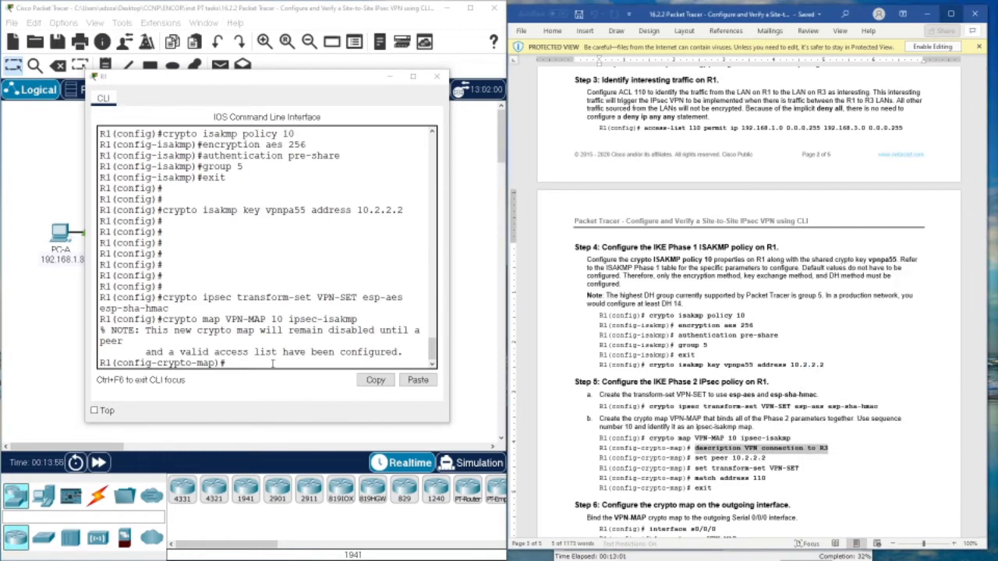
{"action": "right_click", "coordinate": [270, 364]}
{"action": "left_click", "coordinate": [301, 386]}
{"action": "key", "text": "Return"}
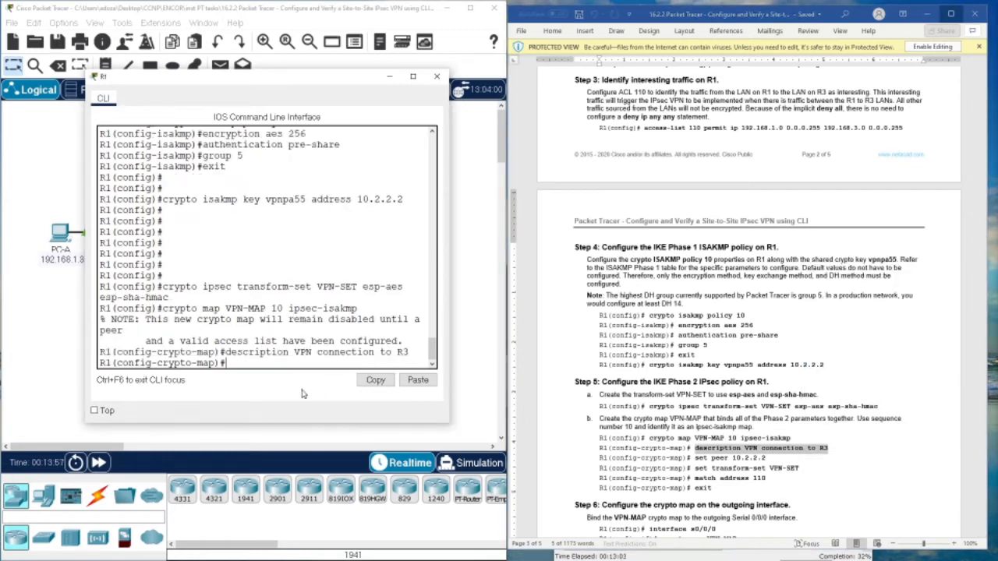
- Set the crypto map's peer to 10.2.2.2 and its transform set to VPN-SET
{"action": "left_click_drag", "start_coordinate": [697, 458], "coordinate": [766, 459]}
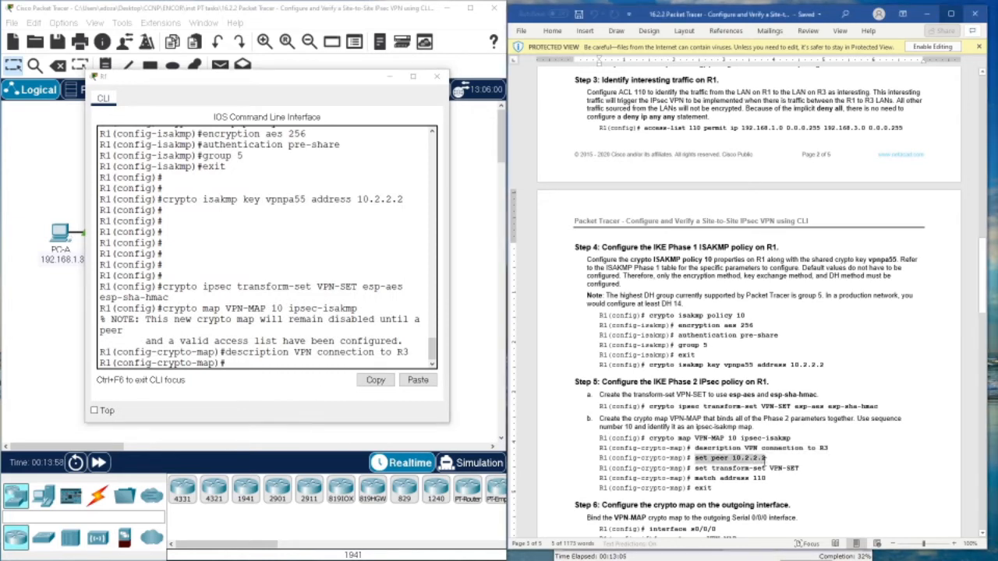
{"action": "right_click", "coordinate": [767, 460]}
{"action": "left_click", "coordinate": [790, 300]}
{"action": "right_click", "coordinate": [262, 365]}
{"action": "left_click", "coordinate": [285, 385]}
{"action": "key", "text": "Return"}
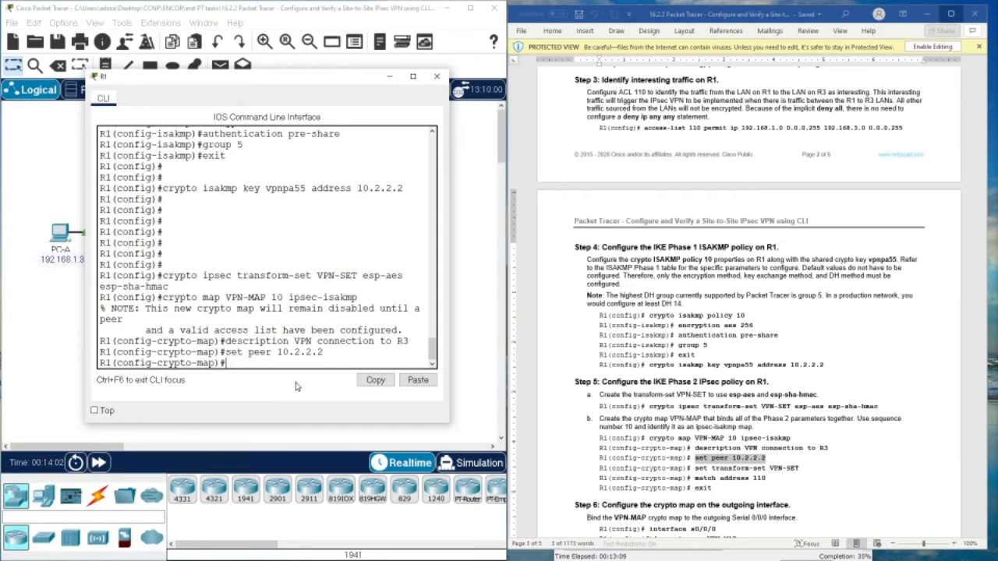
{"action": "left_click_drag", "start_coordinate": [799, 468], "coordinate": [695, 467]}
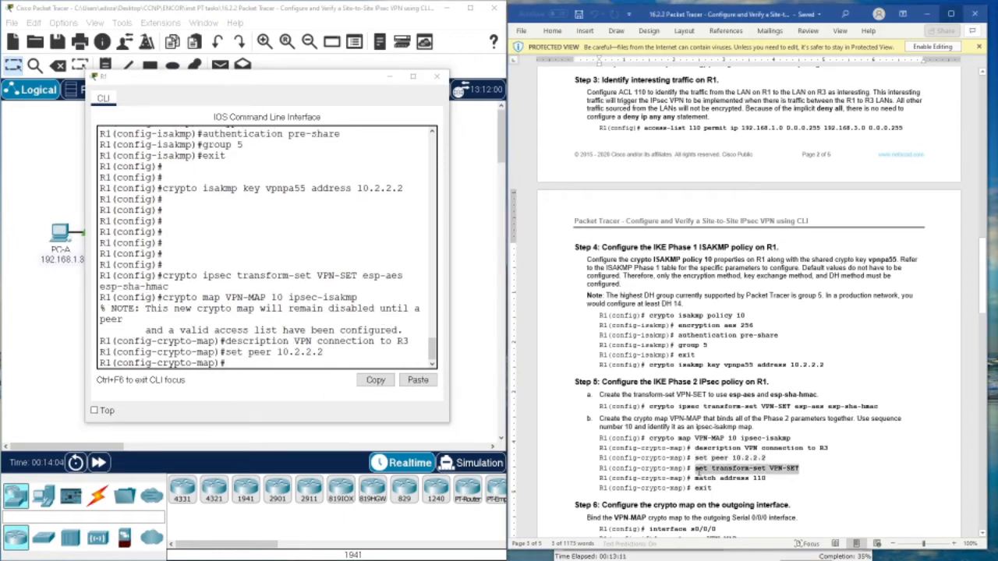
{"action": "right_click", "coordinate": [698, 468]}
{"action": "left_click", "coordinate": [725, 309]}
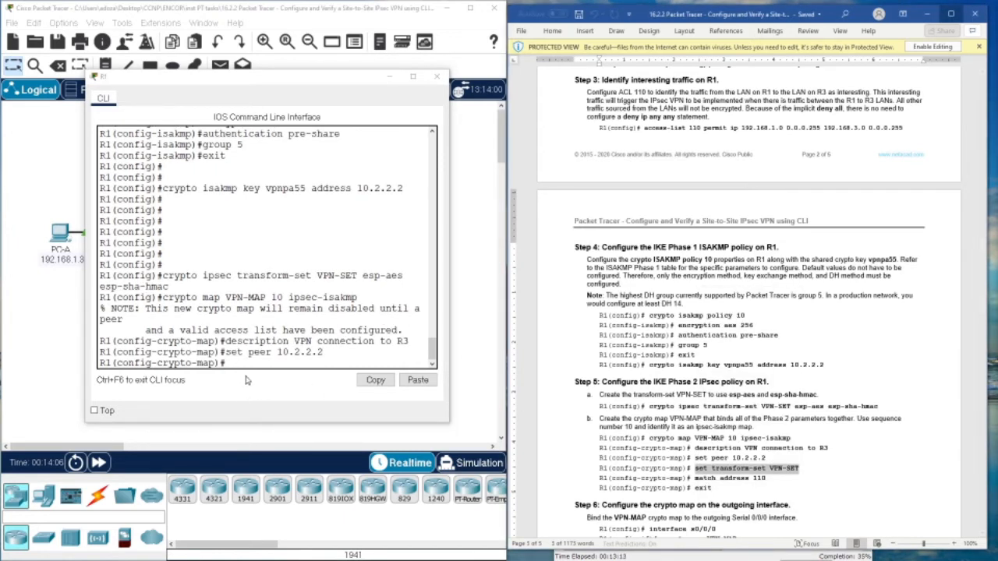
{"action": "right_click", "coordinate": [248, 362]}
{"action": "left_click", "coordinate": [279, 385]}
{"action": "key", "text": "Return"}
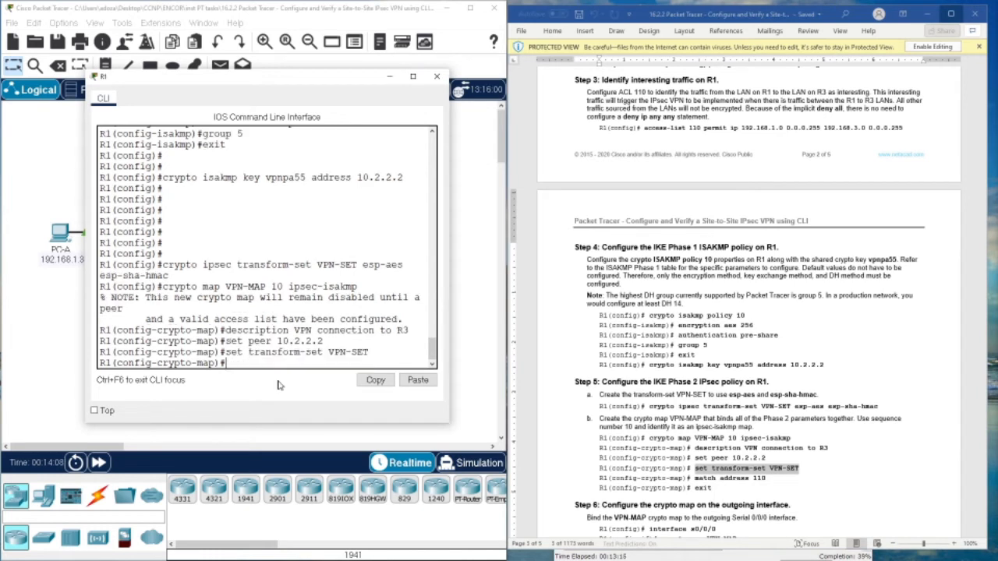
- Make the crypto map match address 110, then exit crypto map configuration
{"action": "left_click", "coordinate": [696, 478]}
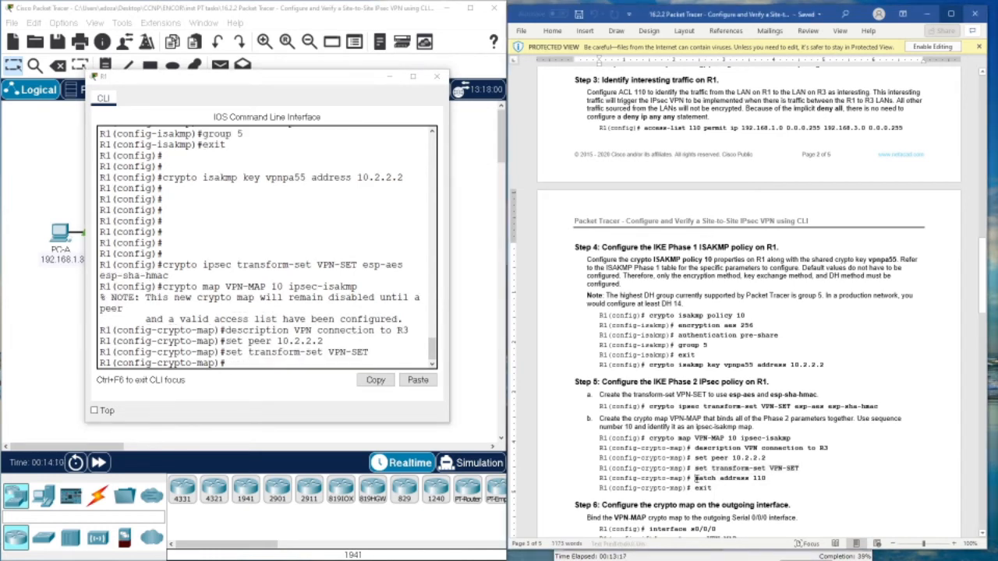
{"action": "left_click_drag", "start_coordinate": [696, 479], "coordinate": [765, 479]}
{"action": "right_click", "coordinate": [701, 484]}
{"action": "left_click", "coordinate": [727, 319]}
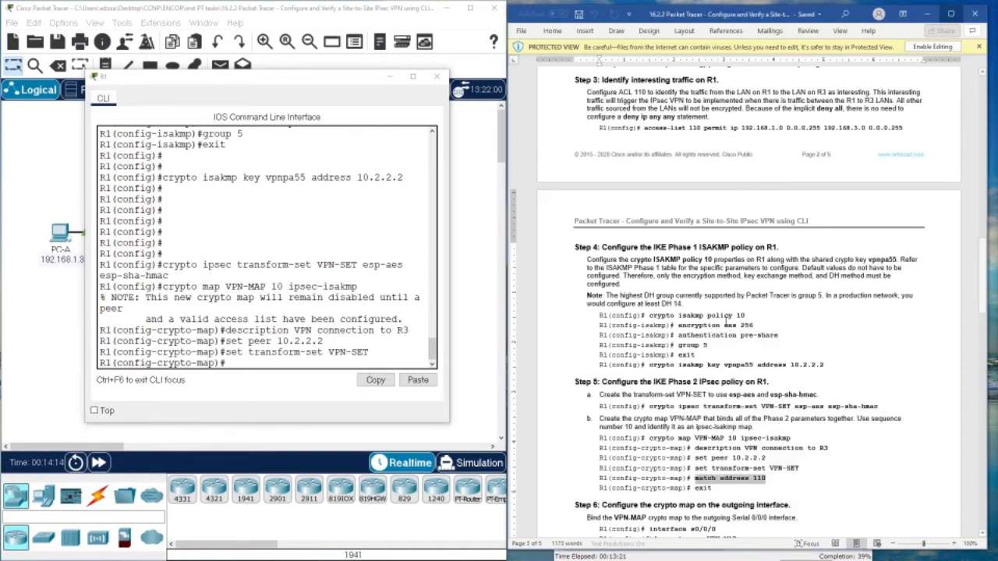
{"action": "right_click", "coordinate": [347, 394]}
{"action": "left_click", "coordinate": [335, 384]}
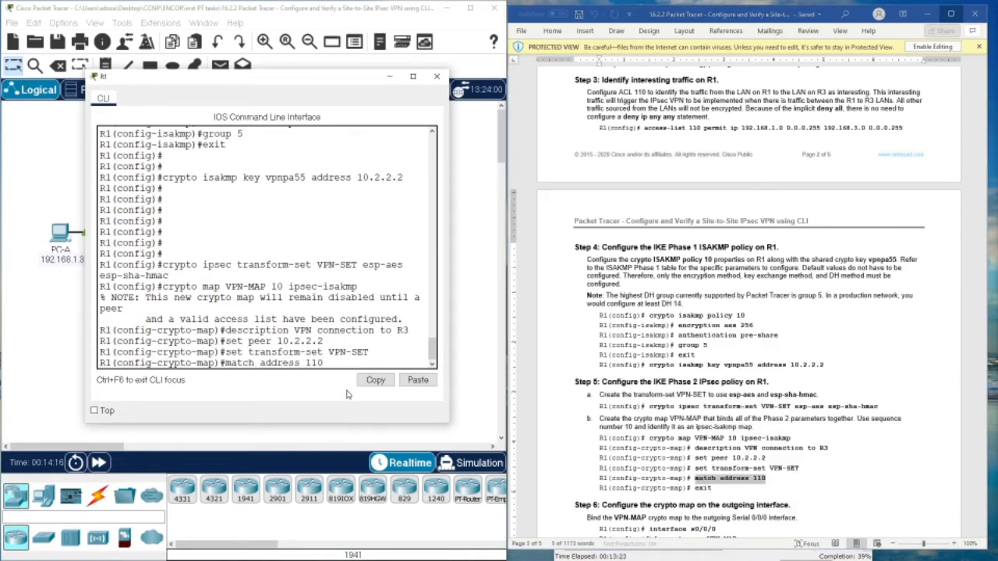
{"action": "key", "text": "Return"}
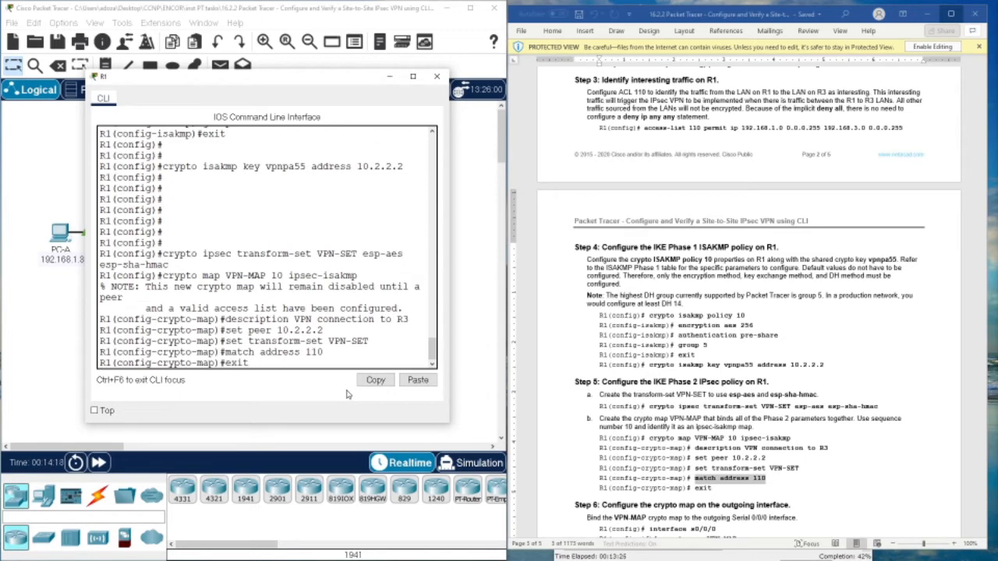
{"action": "type", "text": "exit"}
{"action": "key", "text": "Return"}
{"action": "key", "text": "Return"}
{"action": "key", "text": "Return"}
{"action": "key", "text": "Return"}
- Copy the crypto map VPN-MAP interface binding command from the lab guide
{"action": "scroll", "coordinate": [873, 419], "scroll_direction": "down", "scroll_amount": 3}
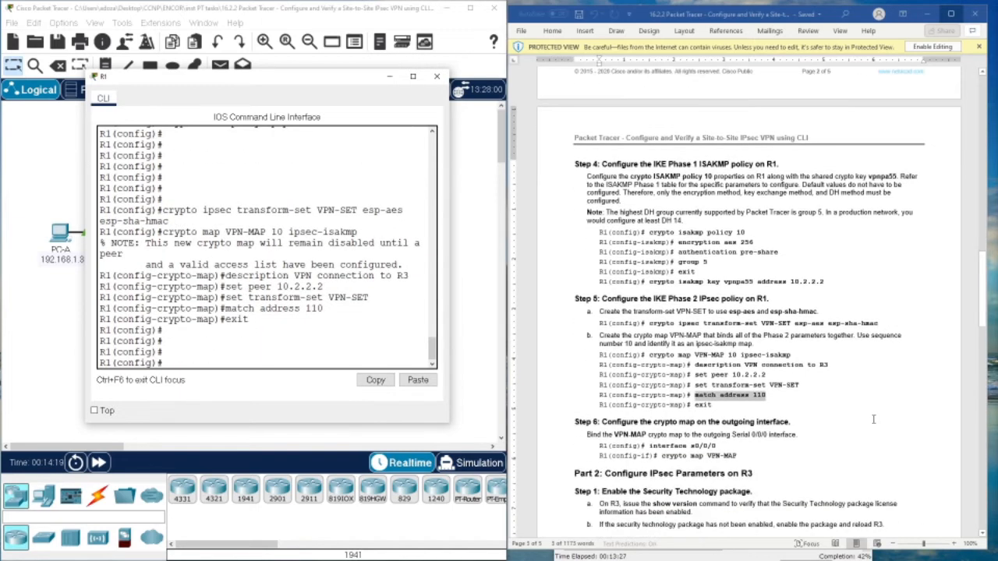
{"action": "scroll", "coordinate": [874, 419], "scroll_direction": "down", "scroll_amount": 3}
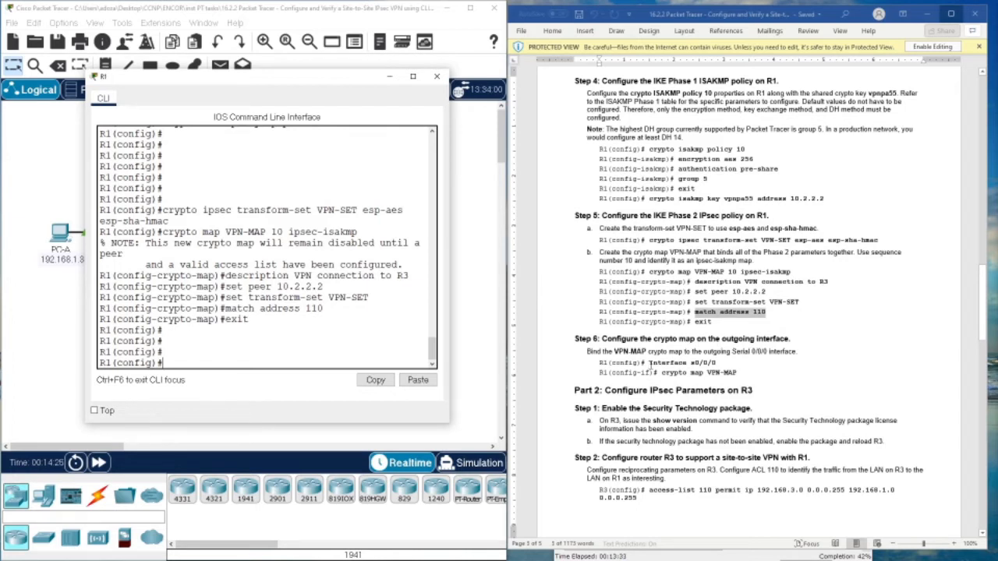
{"action": "left_click_drag", "start_coordinate": [663, 373], "coordinate": [738, 374]}
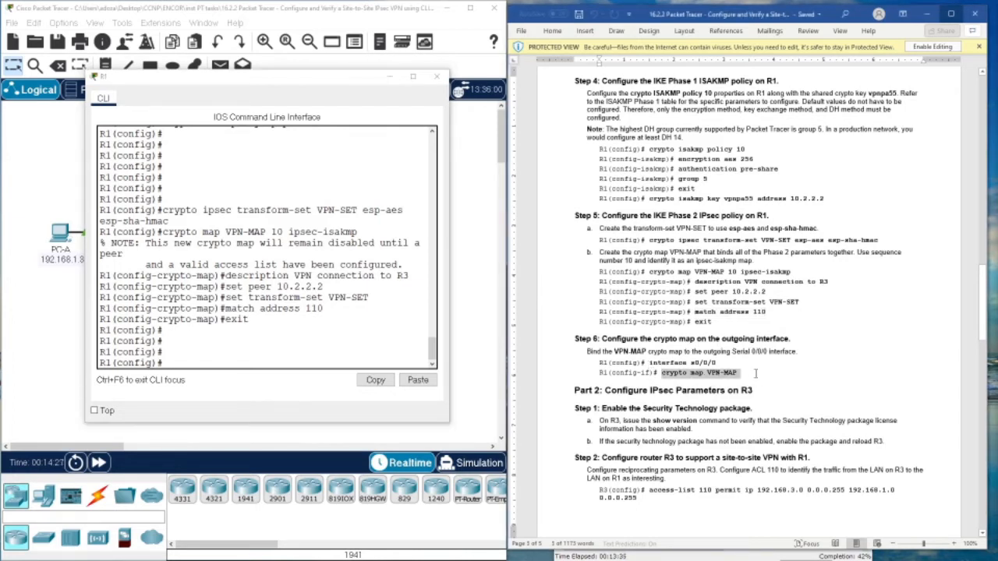
{"action": "right_click", "coordinate": [755, 366]}
{"action": "left_click", "coordinate": [762, 213]}
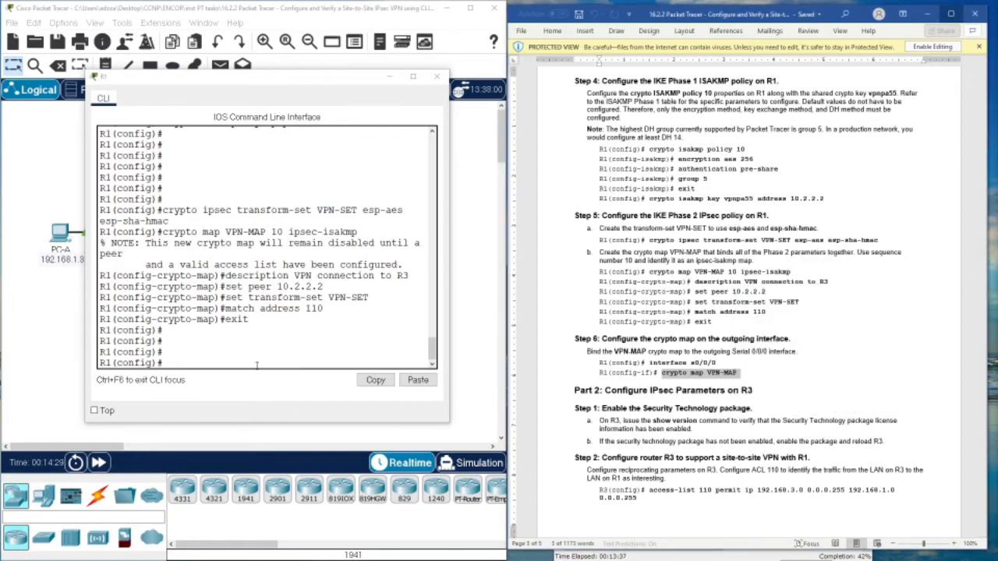
- Apply crypto map VPN-MAP on interface s0/0/0 of R1 and confirm ISAKMP turns ON
{"action": "left_click", "coordinate": [255, 365]}
{"action": "type", "text": "int s0"}
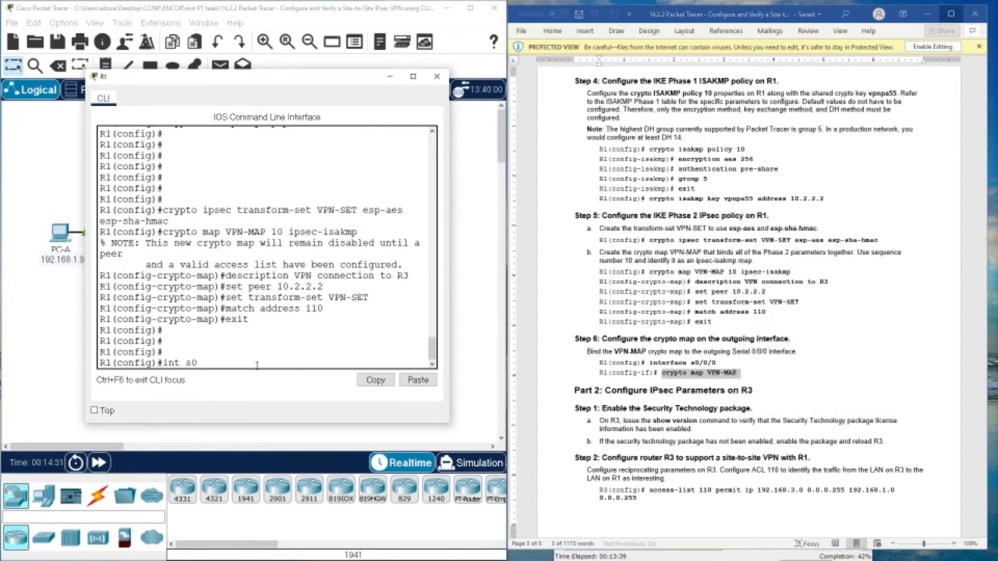
{"action": "type", "text": "/0/0"}
{"action": "key", "text": "Return"}
{"action": "right_click", "coordinate": [271, 358]}
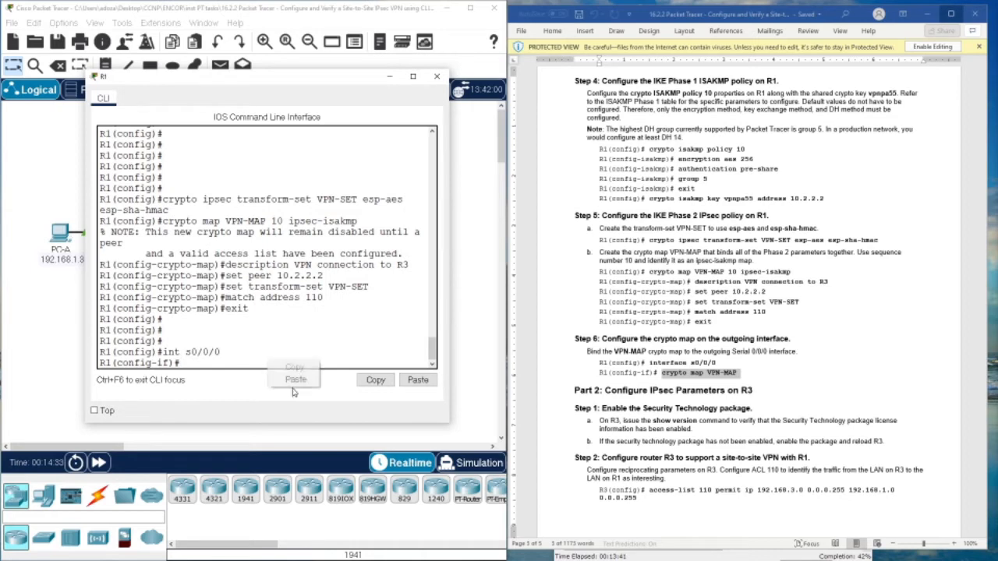
{"action": "left_click", "coordinate": [294, 381]}
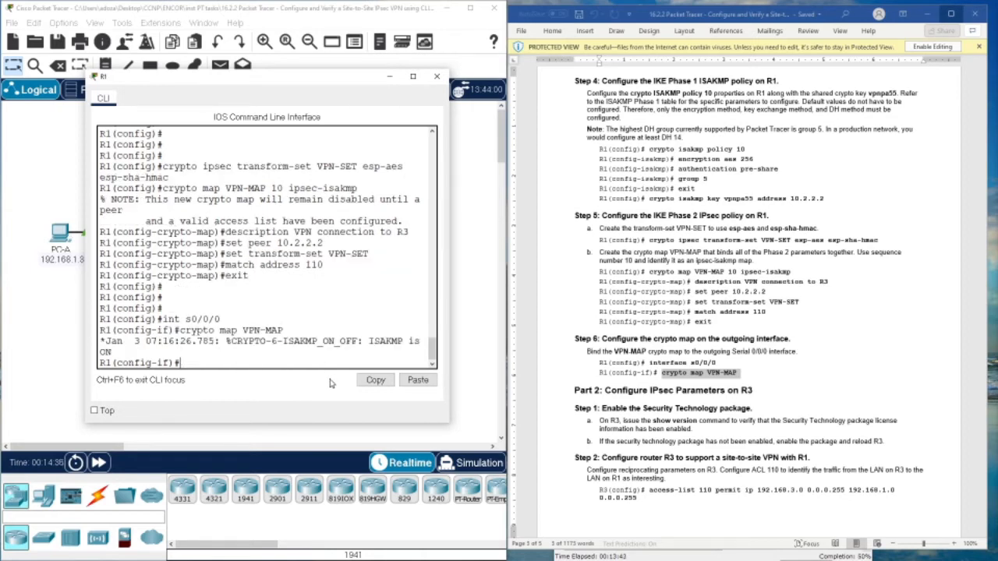
{"action": "scroll", "coordinate": [596, 409], "scroll_direction": "down", "scroll_amount": 2}
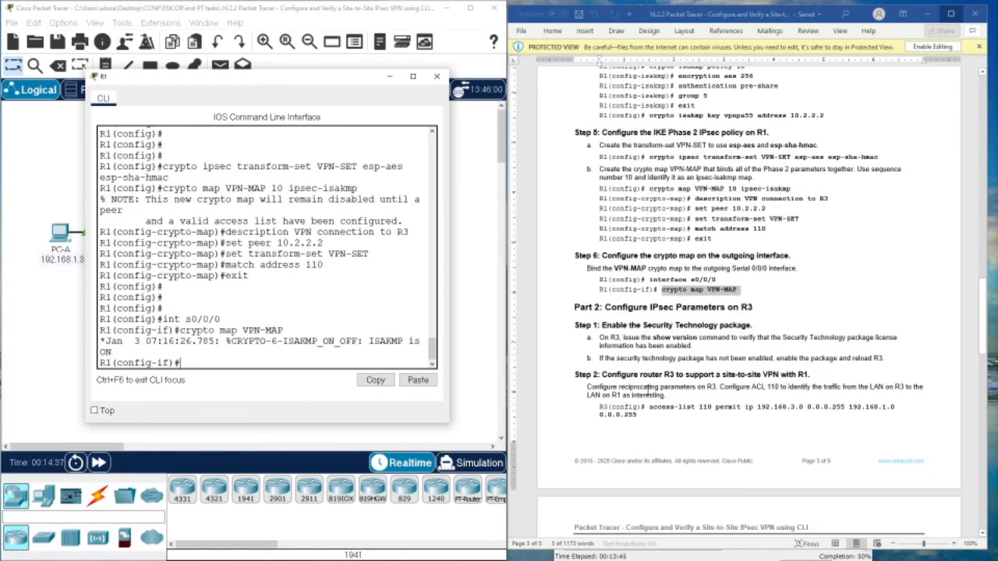
{"action": "scroll", "coordinate": [654, 388], "scroll_direction": "down", "scroll_amount": 2}
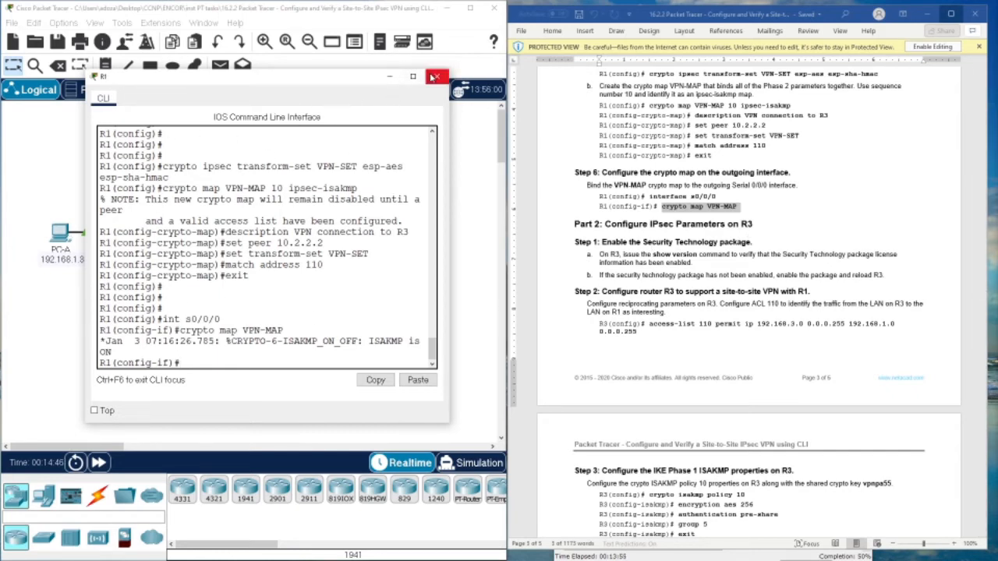
- Close R1's console and start a console session on R3
{"action": "left_click", "coordinate": [437, 76]}
{"action": "left_click", "coordinate": [289, 235]}
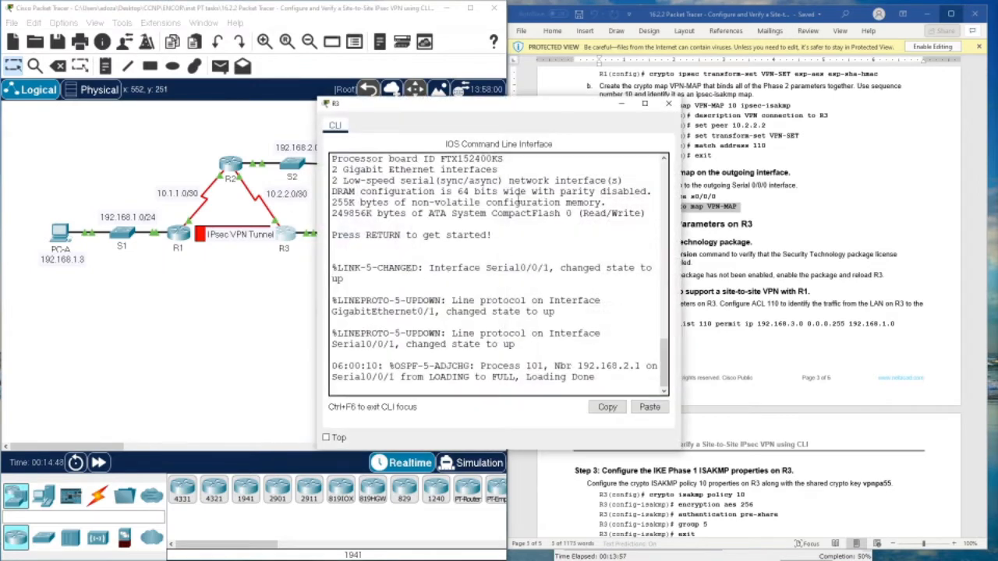
{"action": "left_click_drag", "start_coordinate": [496, 107], "coordinate": [304, 98]}
{"action": "key", "text": "Return"}
{"action": "key", "text": "Return"}
{"action": "key", "text": "Return"}
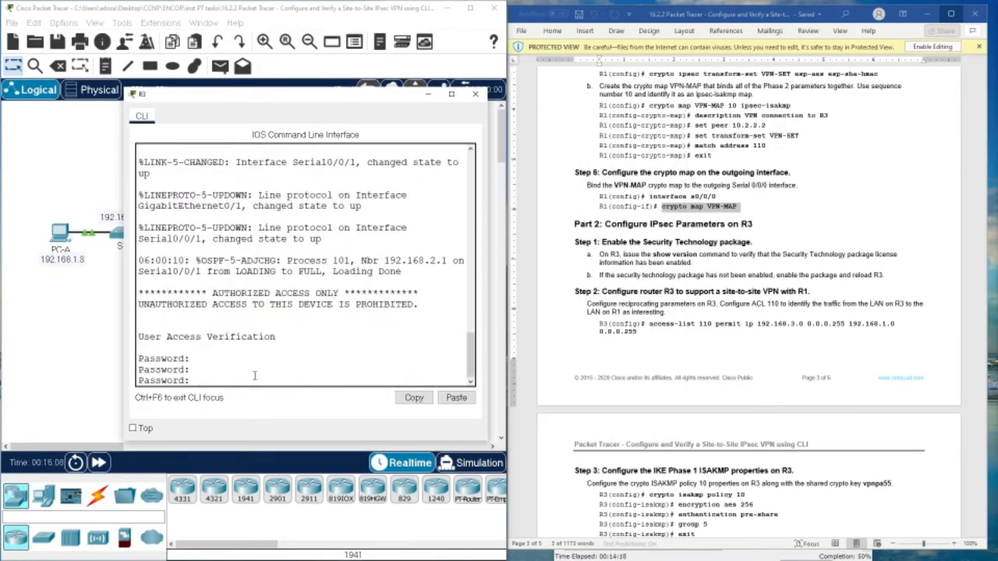
{"action": "scroll", "coordinate": [711, 340], "scroll_direction": "up", "scroll_amount": 15}
{"action": "scroll", "coordinate": [712, 341], "scroll_direction": "up", "scroll_amount": 5}
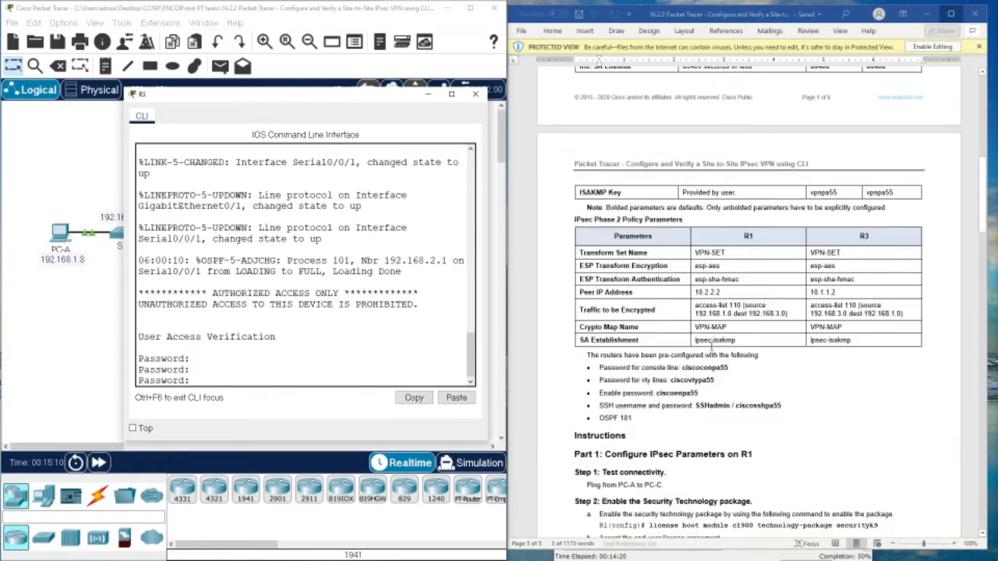
{"action": "scroll", "coordinate": [671, 357], "scroll_direction": "down", "scroll_amount": 5}
- Log in to R3 with the console password from the lab guide and request privileged mode
{"action": "left_click_drag", "start_coordinate": [681, 369], "coordinate": [733, 375]}
{"action": "right_click", "coordinate": [733, 375]}
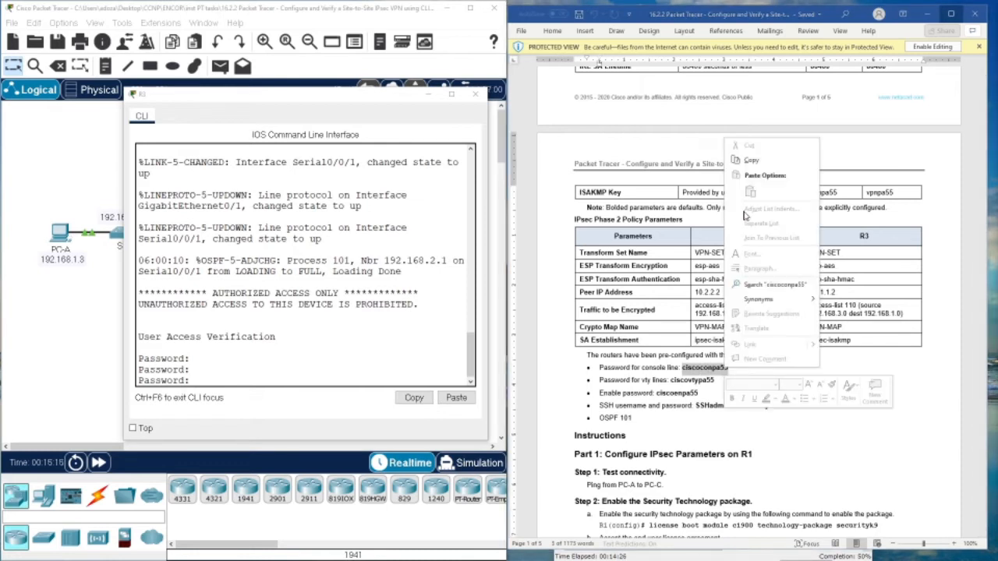
{"action": "left_click", "coordinate": [741, 163]}
{"action": "right_click", "coordinate": [226, 383]}
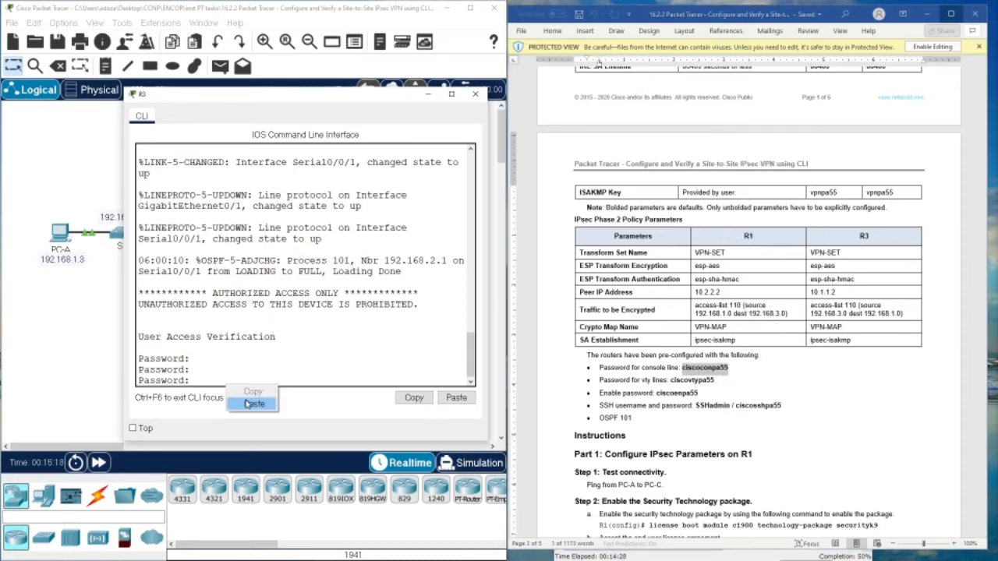
{"action": "left_click", "coordinate": [246, 404]}
{"action": "key", "text": "Return"}
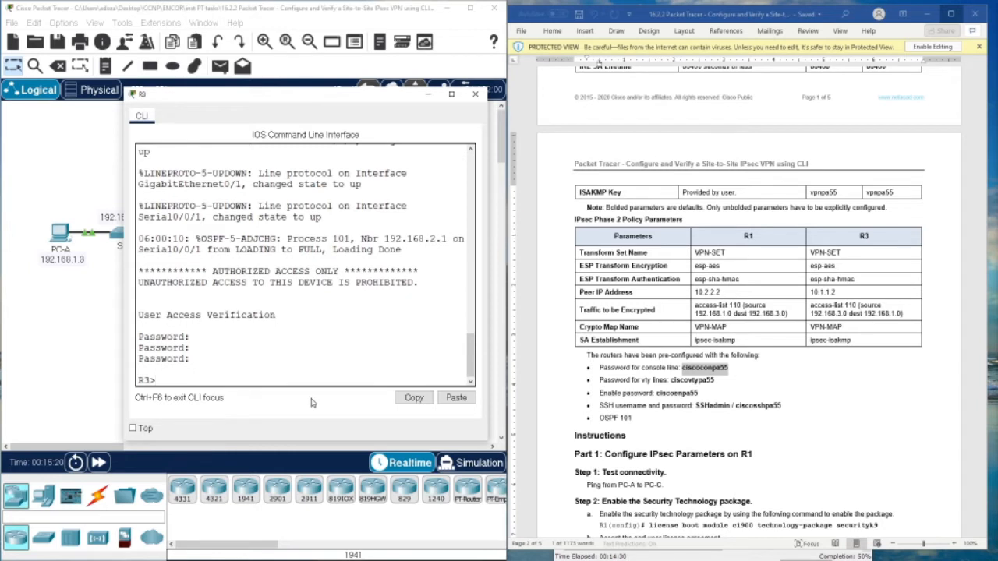
{"action": "type", "text": "en"}
{"action": "key", "text": "Return"}
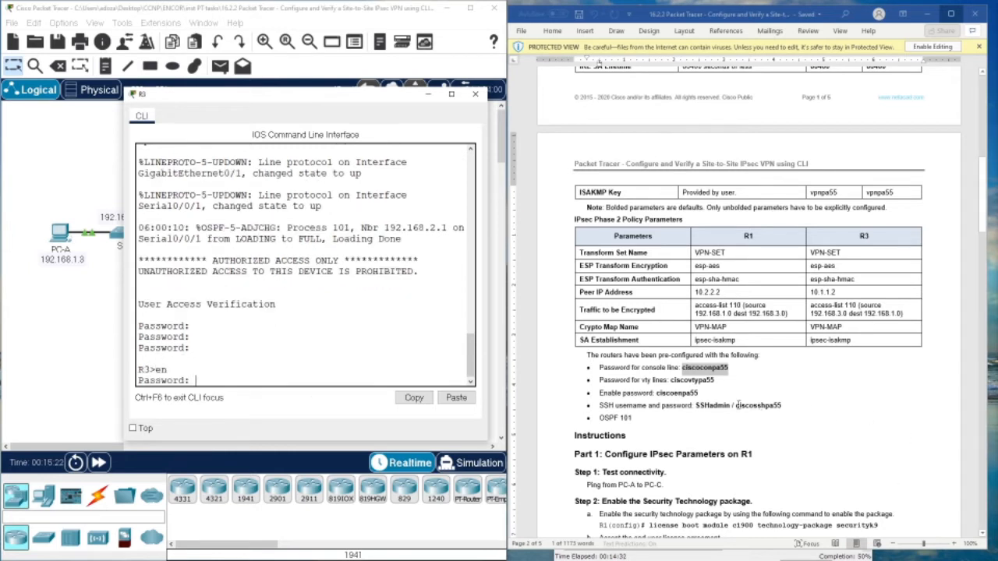
- Enter R3's enable password and switch to global configuration mode with conf t
{"action": "double_click", "coordinate": [664, 394]}
{"action": "right_click", "coordinate": [664, 394]}
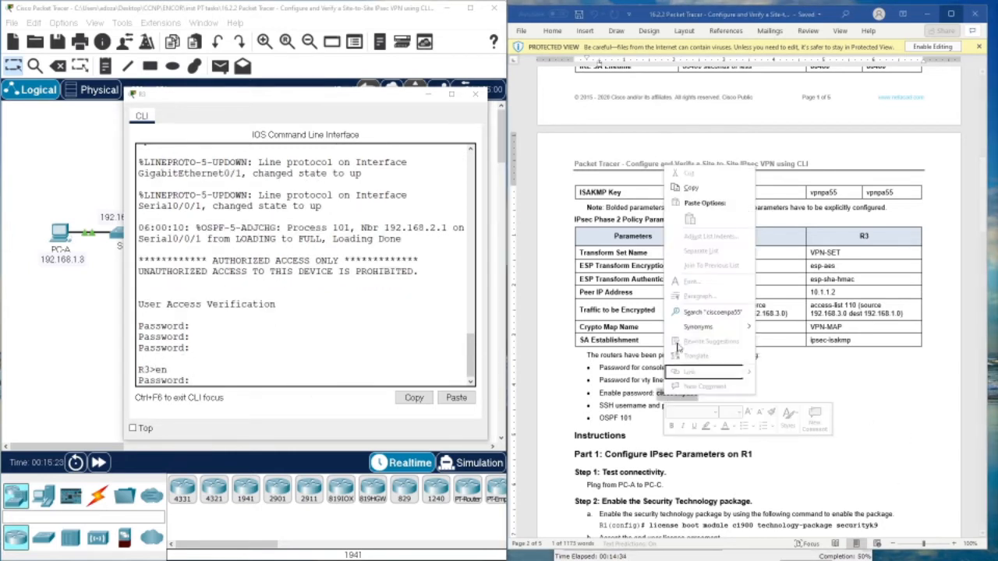
{"action": "left_click", "coordinate": [698, 188]}
{"action": "left_click", "coordinate": [258, 400]}
{"action": "key", "text": "ctrl+v"}
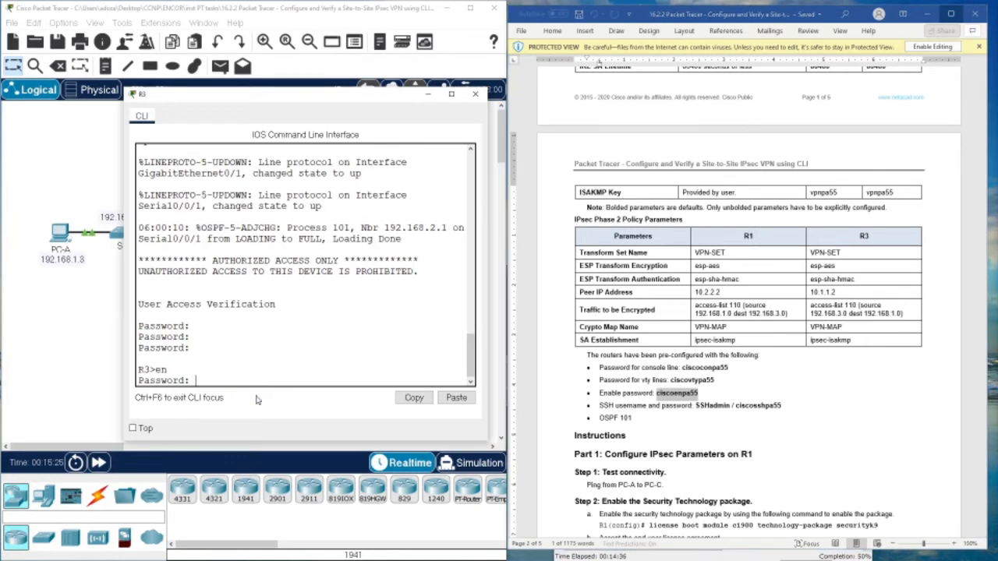
{"action": "key", "text": "Return"}
{"action": "key", "text": "Return"}
{"action": "key", "text": "Return"}
{"action": "key", "text": "Return"}
{"action": "key", "text": "Return"}
{"action": "type", "text": "conf t"}
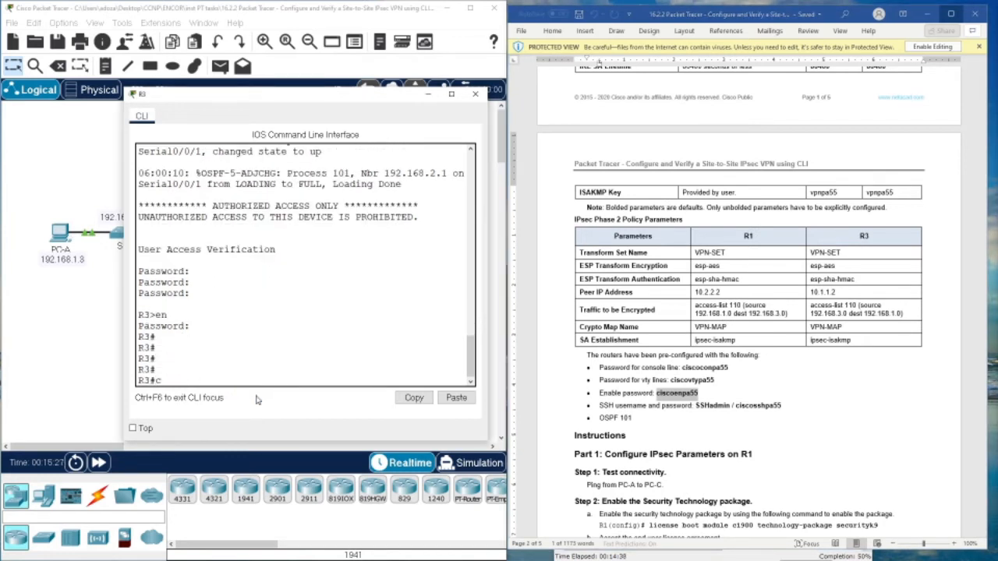
{"action": "key", "text": "Return"}
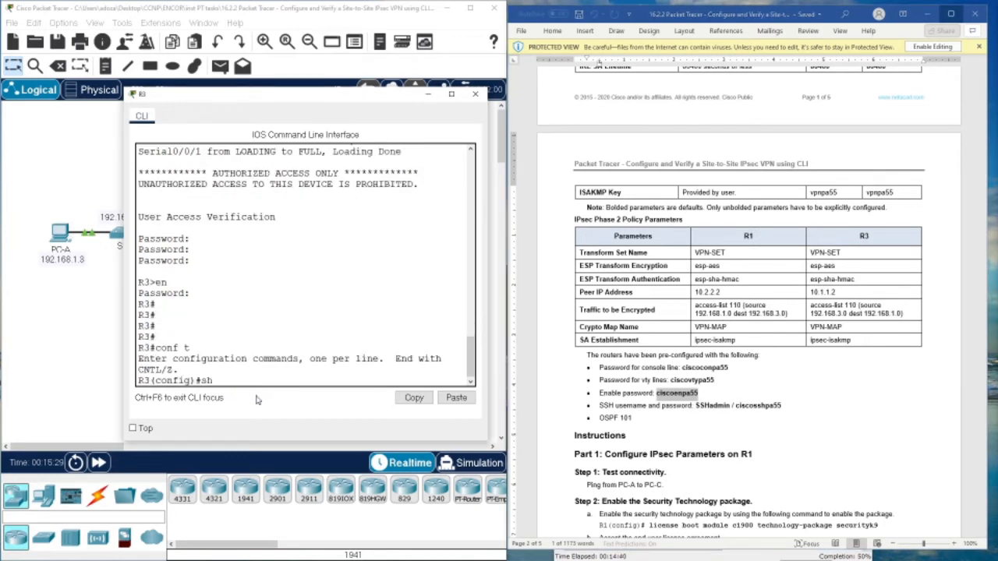
- Run do show version and confirm the securityk9 package is active as Evaluation
{"action": "type", "text": "show ver"}
{"action": "key", "text": "Return"}
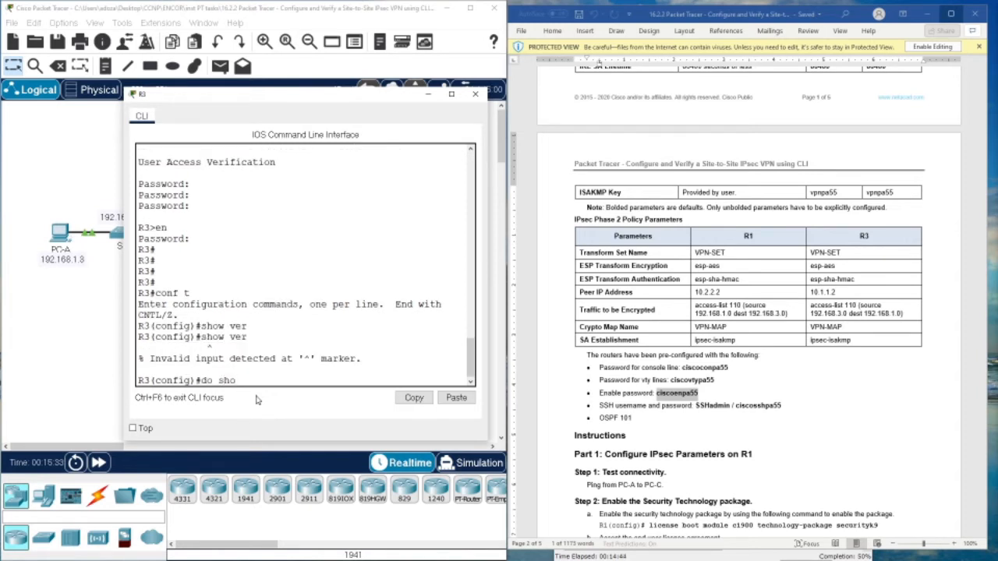
{"action": "type", "text": "do show ver"}
{"action": "key", "text": "Return"}
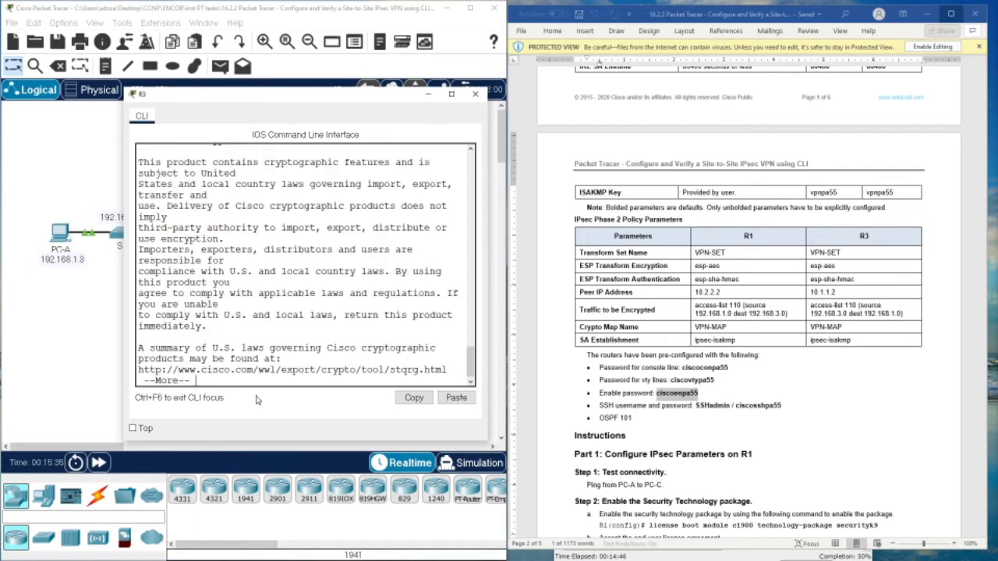
{"action": "key", "text": "space"}
{"action": "key", "text": "space"}
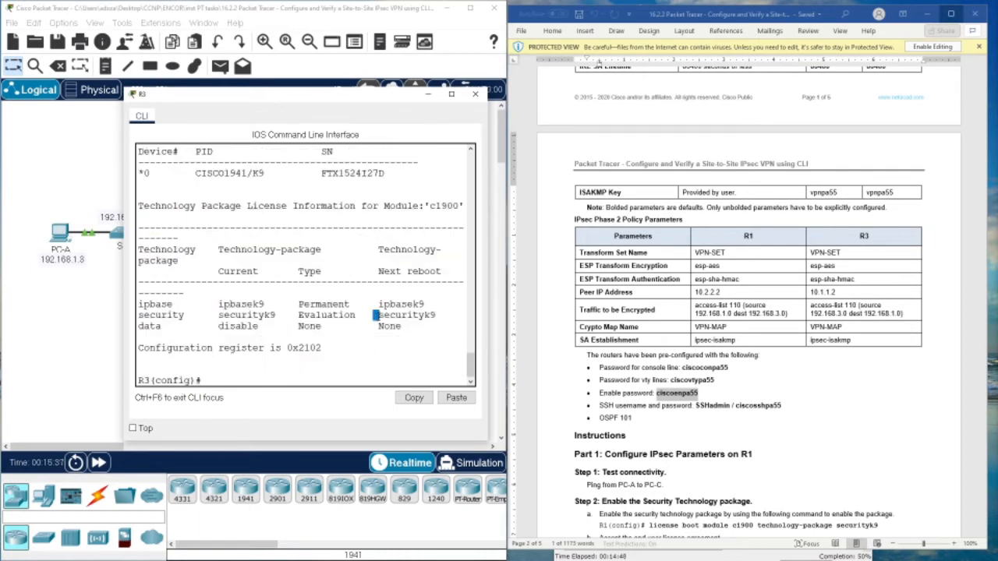
{"action": "left_click_drag", "start_coordinate": [375, 316], "coordinate": [444, 315]}
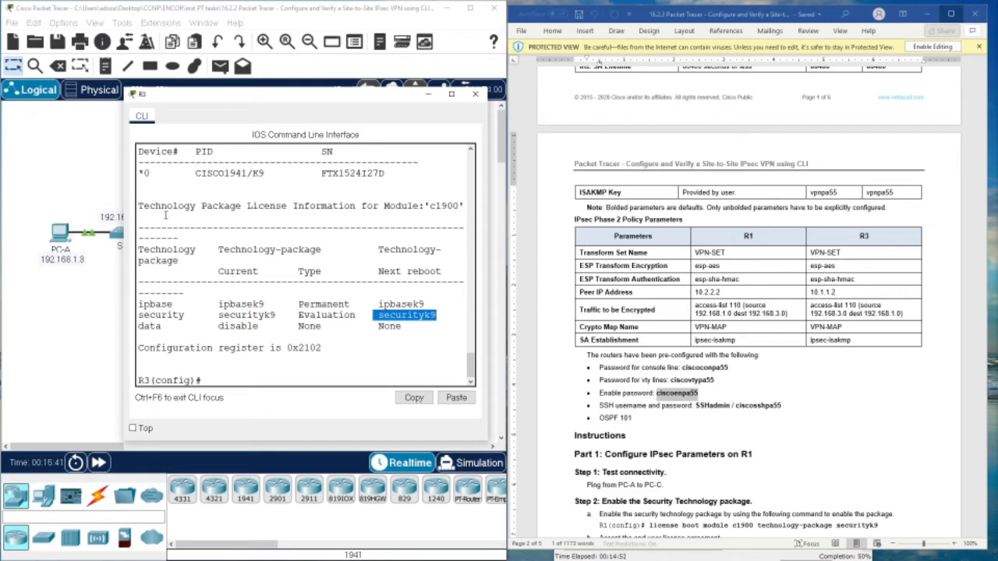
{"action": "left_click_drag", "start_coordinate": [139, 316], "coordinate": [401, 326]}
{"action": "left_click", "coordinate": [379, 355]}
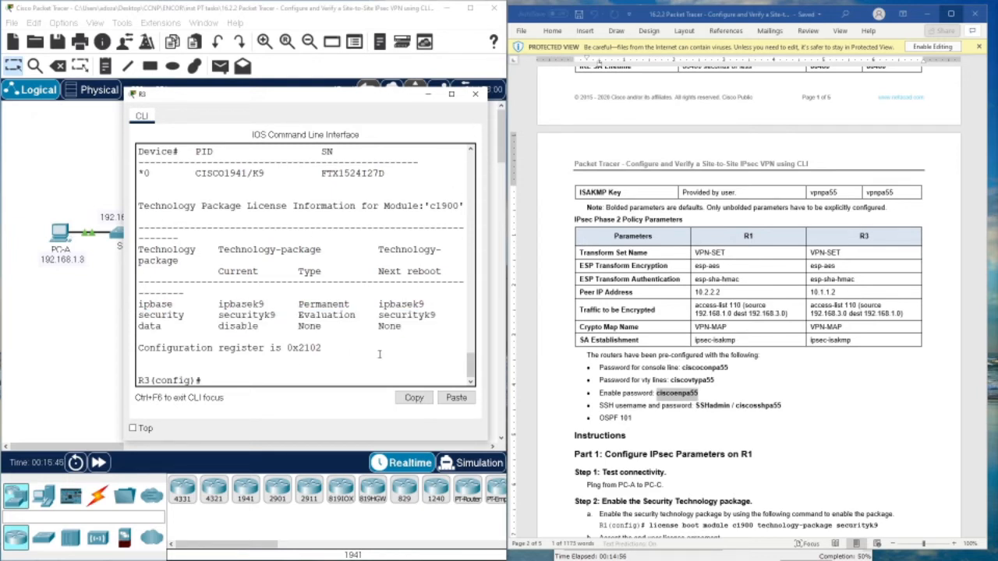
{"action": "key", "text": "Return"}
{"action": "key", "text": "Return"}
{"action": "key", "text": "Return"}
- On R3, add access-list 110 permit ip 192.168.3.0 0.0.0.255 192.168.1.0 0.0.0.255
{"action": "scroll", "coordinate": [798, 450], "scroll_direction": "down", "scroll_amount": 15}
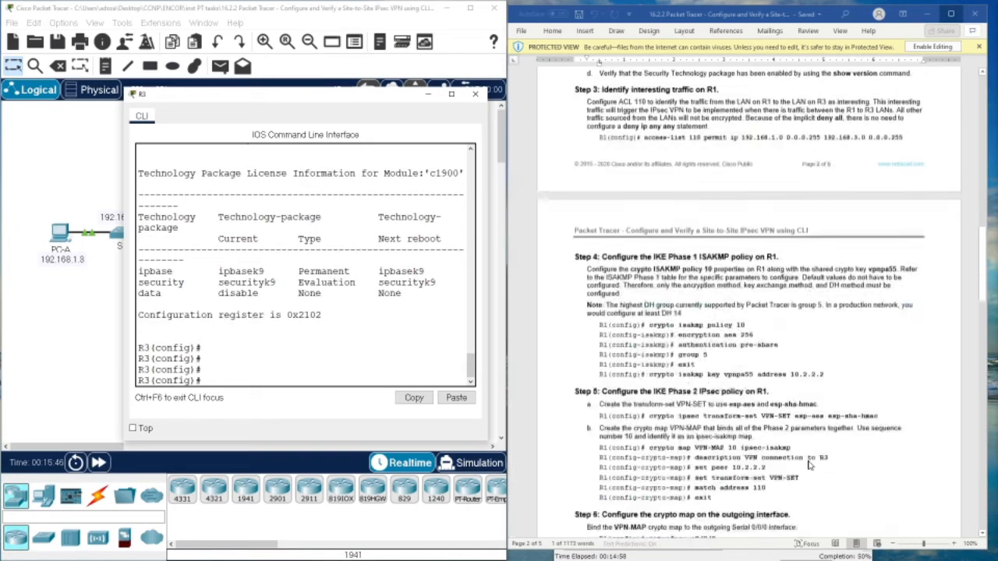
{"action": "scroll", "coordinate": [798, 451], "scroll_direction": "down", "scroll_amount": 8}
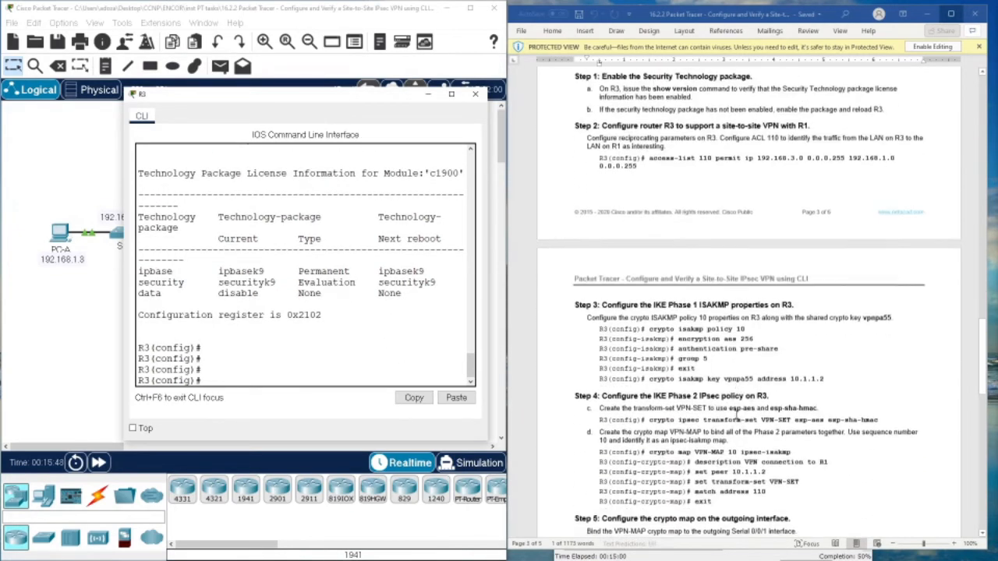
{"action": "scroll", "coordinate": [798, 451], "scroll_direction": "up", "scroll_amount": 8}
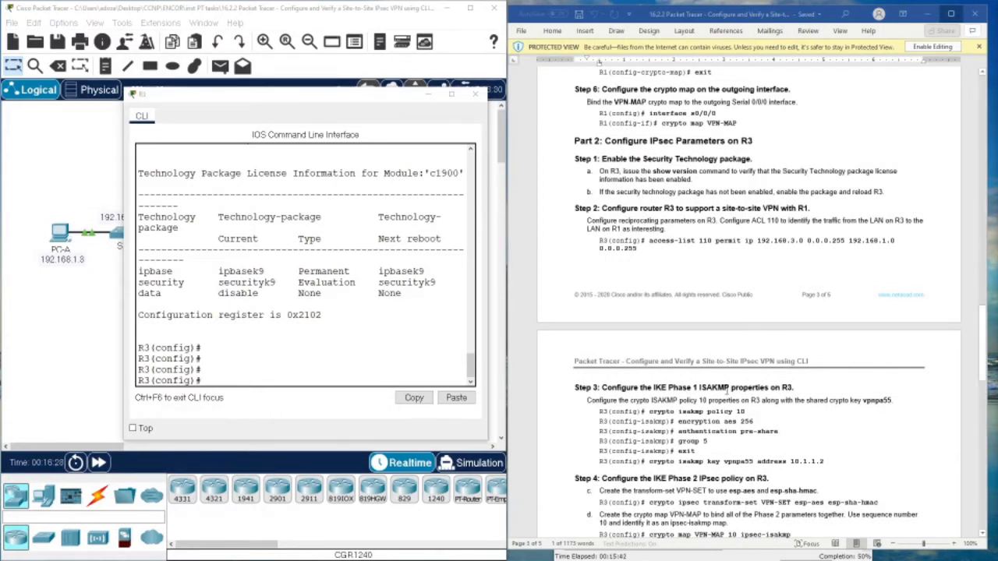
{"action": "left_click_drag", "start_coordinate": [650, 241], "coordinate": [657, 248]}
{"action": "left_click", "coordinate": [661, 241]}
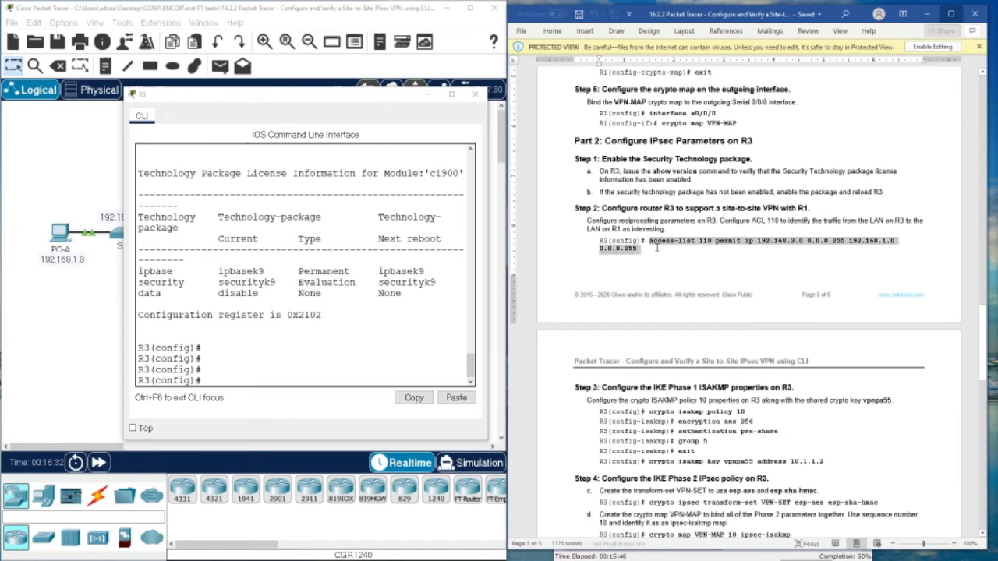
{"action": "right_click", "coordinate": [673, 243]}
{"action": "left_click", "coordinate": [682, 195]}
{"action": "left_click", "coordinate": [293, 379]}
{"action": "right_click", "coordinate": [293, 380]}
{"action": "left_click", "coordinate": [323, 405]}
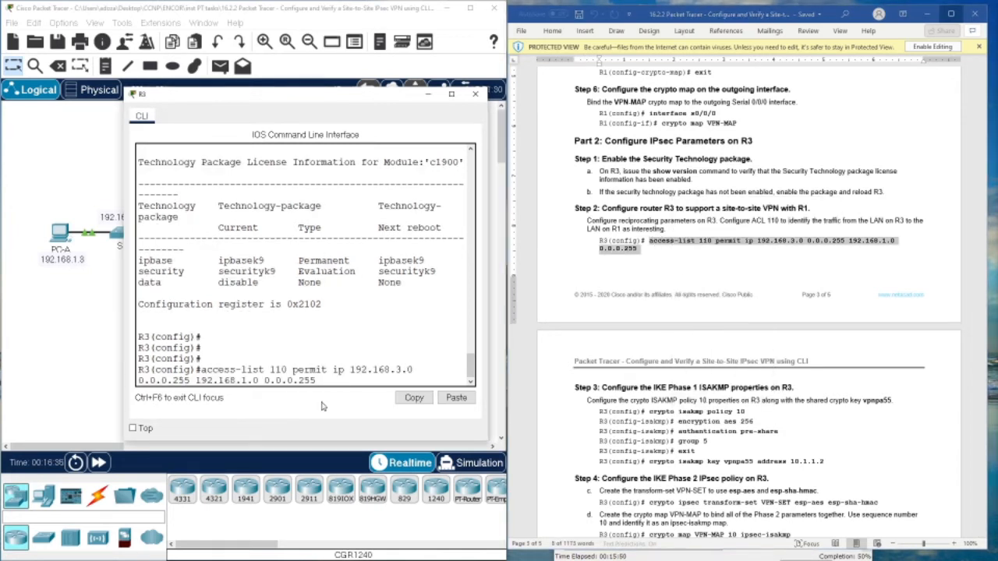
{"action": "key", "text": "Return"}
{"action": "key", "text": "Return"}
{"action": "key", "text": "Return"}
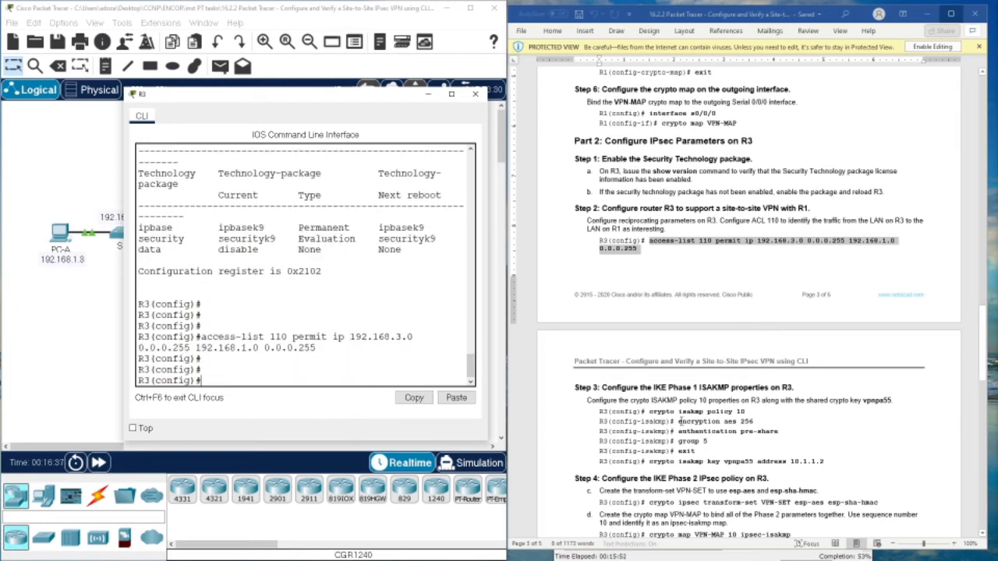
- Create ISAKMP policy 10 on R3 with AES 256 encryption
{"action": "left_click_drag", "start_coordinate": [651, 412], "coordinate": [744, 413]}
{"action": "right_click", "coordinate": [744, 414]}
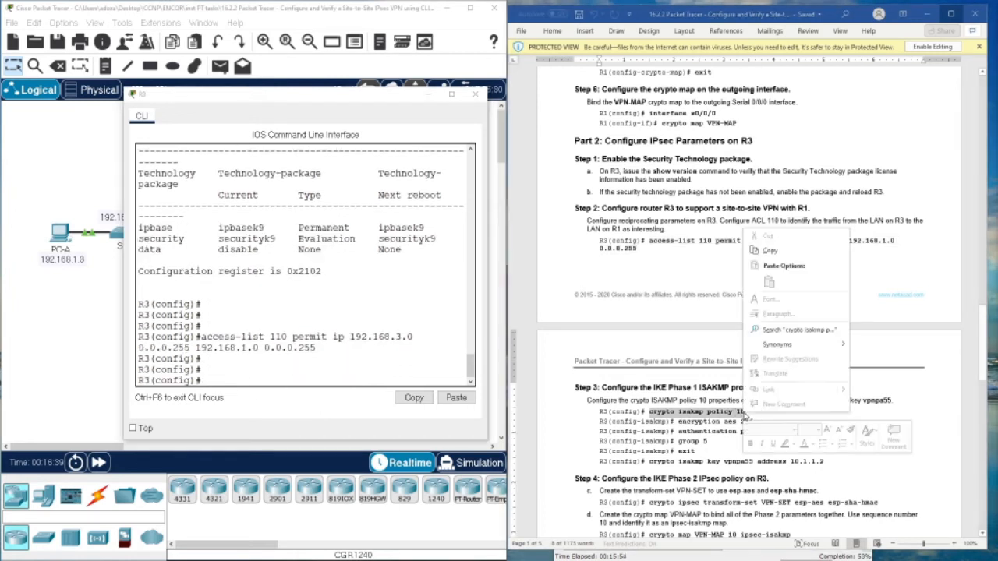
{"action": "left_click", "coordinate": [772, 251]}
{"action": "right_click", "coordinate": [263, 389]}
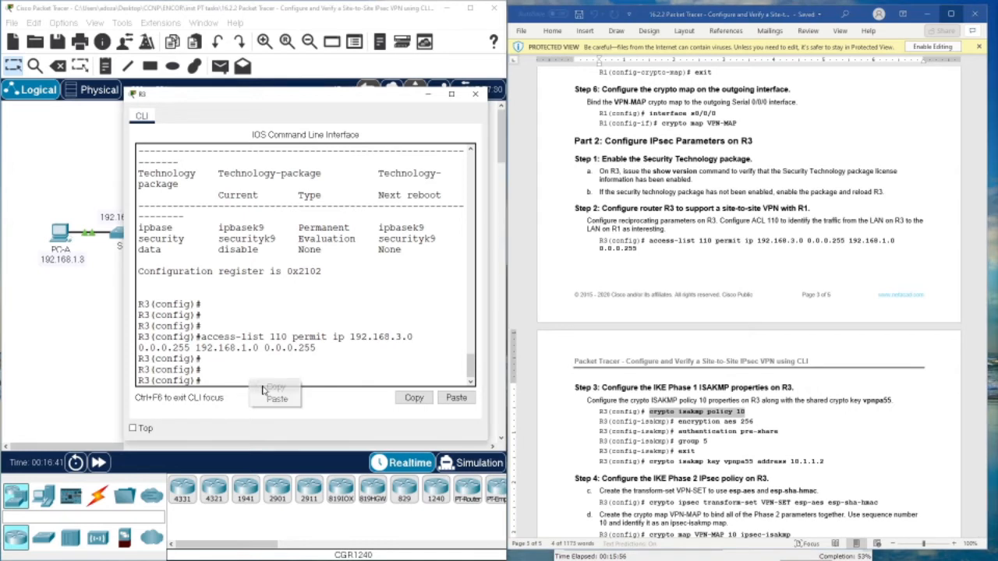
{"action": "left_click", "coordinate": [276, 399]}
{"action": "key", "text": "Return"}
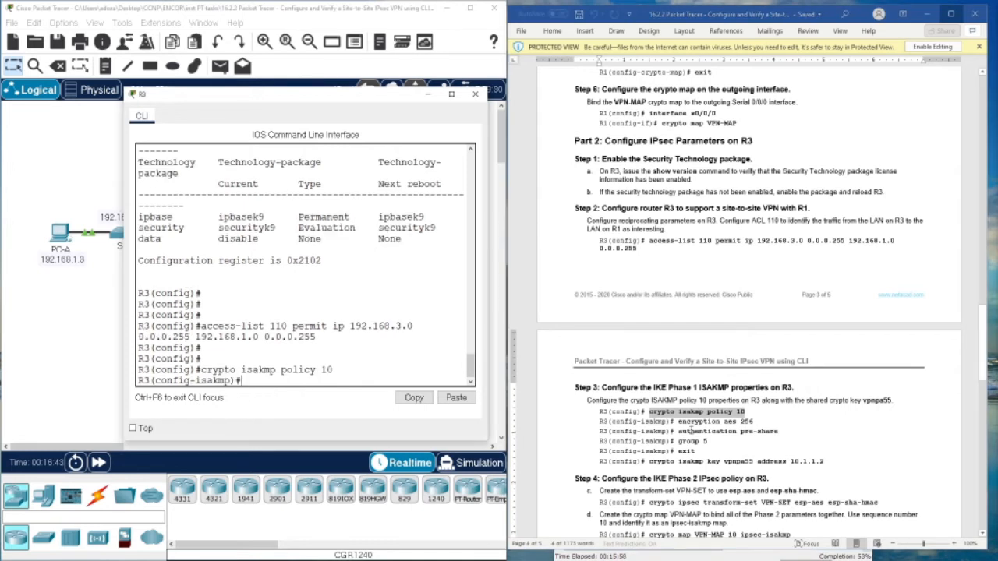
{"action": "left_click_drag", "start_coordinate": [678, 422], "coordinate": [754, 422]}
{"action": "right_click", "coordinate": [754, 422]}
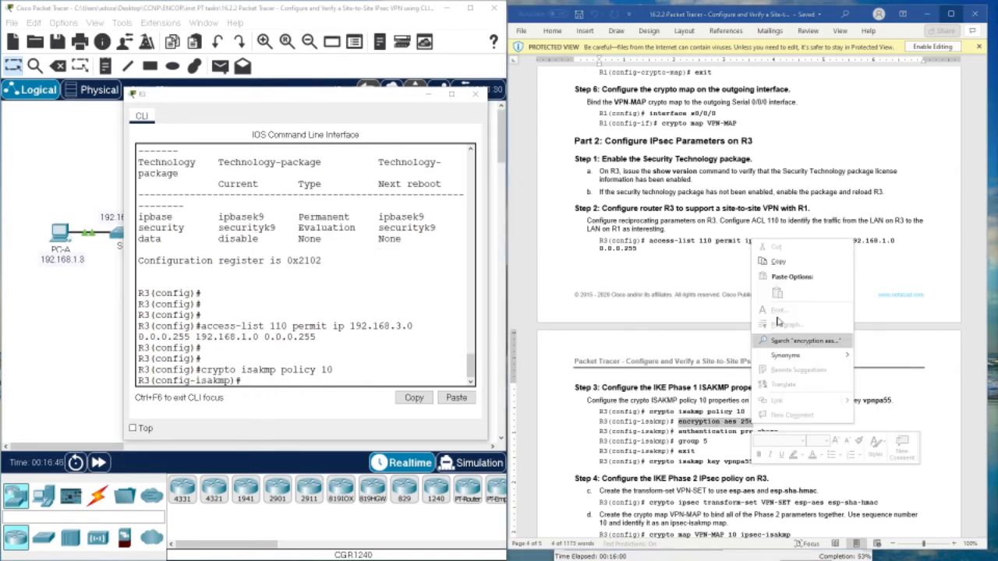
{"action": "left_click", "coordinate": [778, 262]}
{"action": "right_click", "coordinate": [258, 380]}
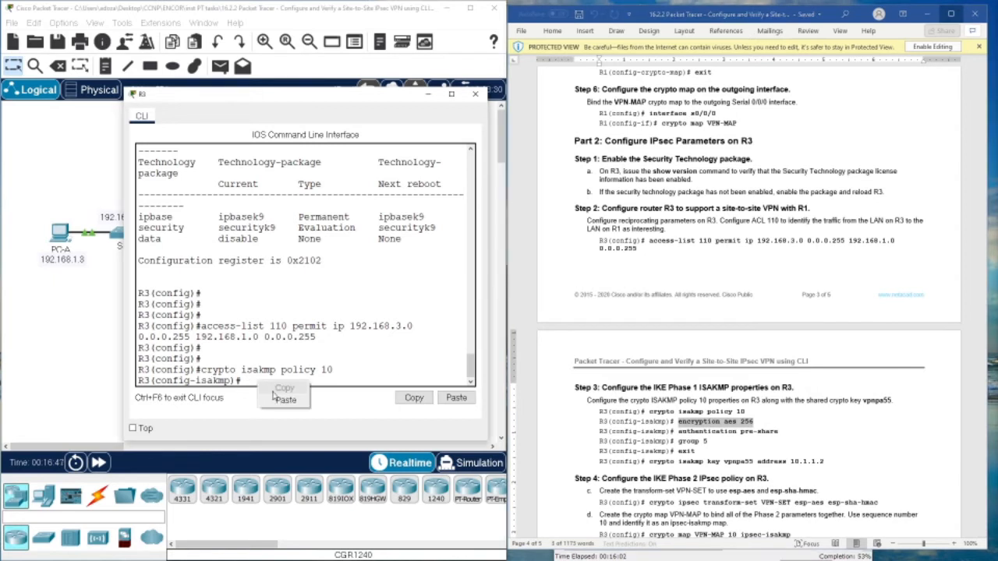
{"action": "left_click", "coordinate": [278, 400]}
{"action": "key", "text": "Return"}
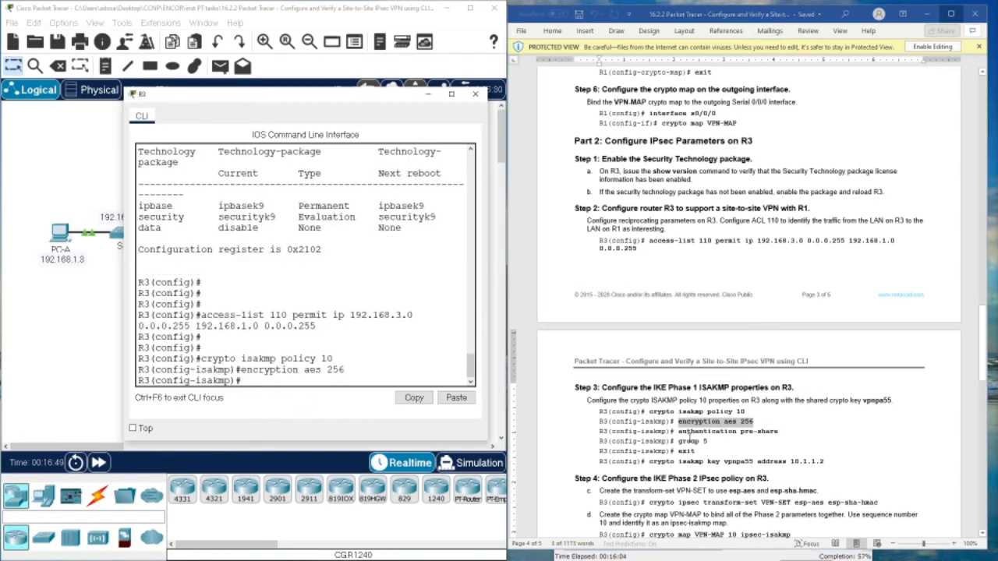
- Add pre-share authentication and Diffie-Hellman group 5 to ISAKMP policy 10
{"action": "left_click_drag", "start_coordinate": [677, 431], "coordinate": [773, 433]}
{"action": "right_click", "coordinate": [776, 438]}
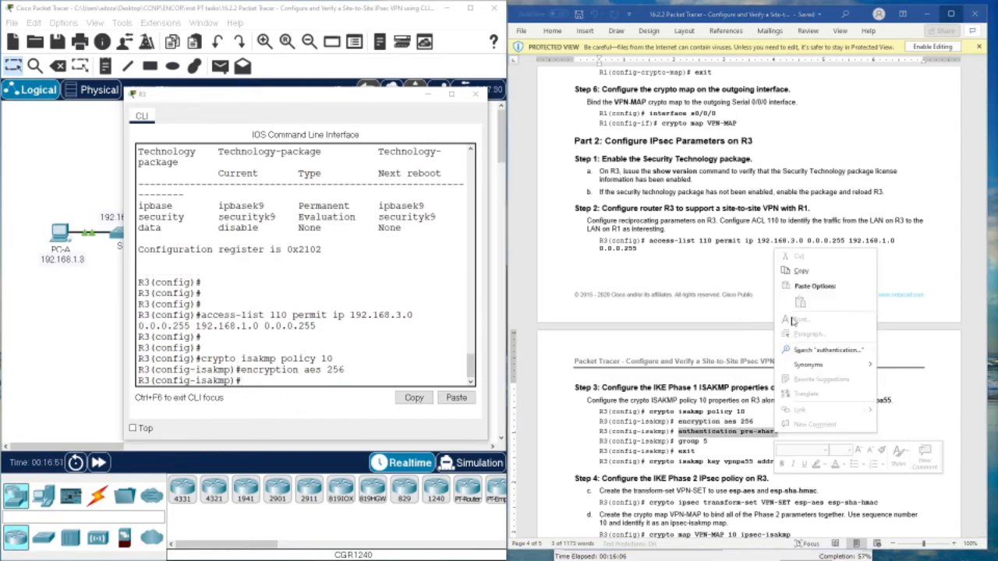
{"action": "left_click", "coordinate": [807, 276]}
{"action": "right_click", "coordinate": [350, 390]}
{"action": "left_click", "coordinate": [375, 403]}
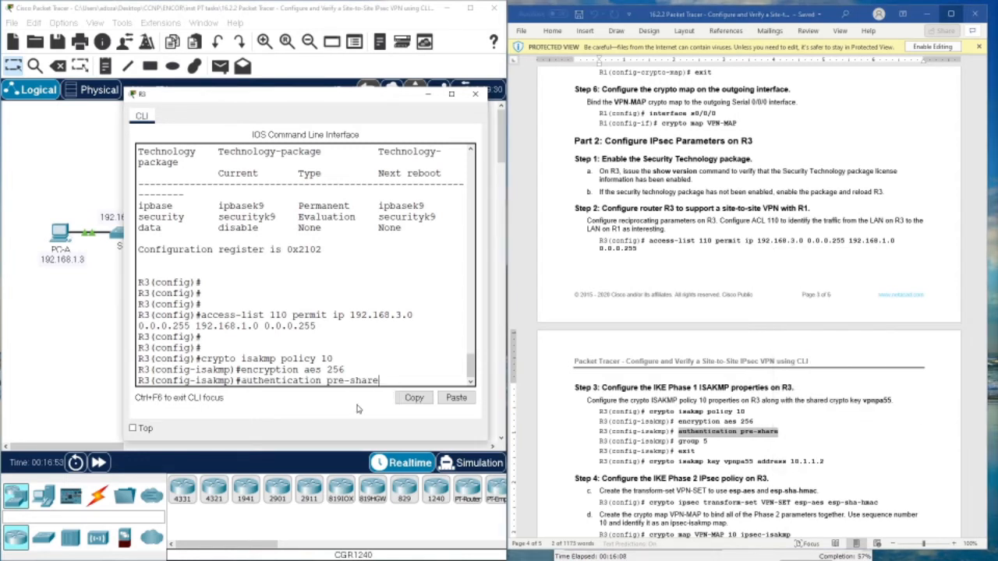
{"action": "key", "text": "Return"}
{"action": "left_click_drag", "start_coordinate": [678, 441], "coordinate": [706, 442]}
{"action": "right_click", "coordinate": [707, 442]}
{"action": "left_click", "coordinate": [725, 278]}
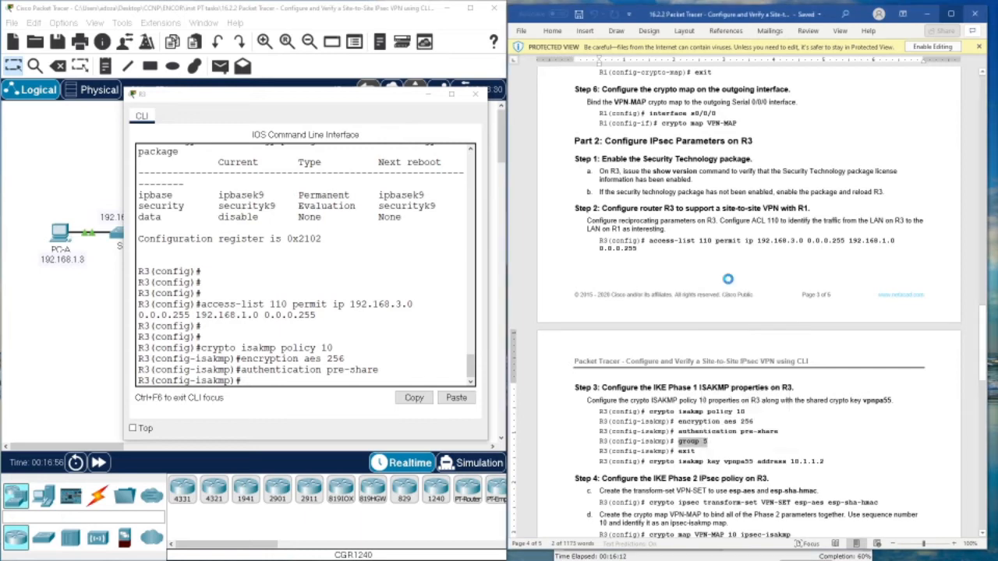
{"action": "right_click", "coordinate": [368, 379]}
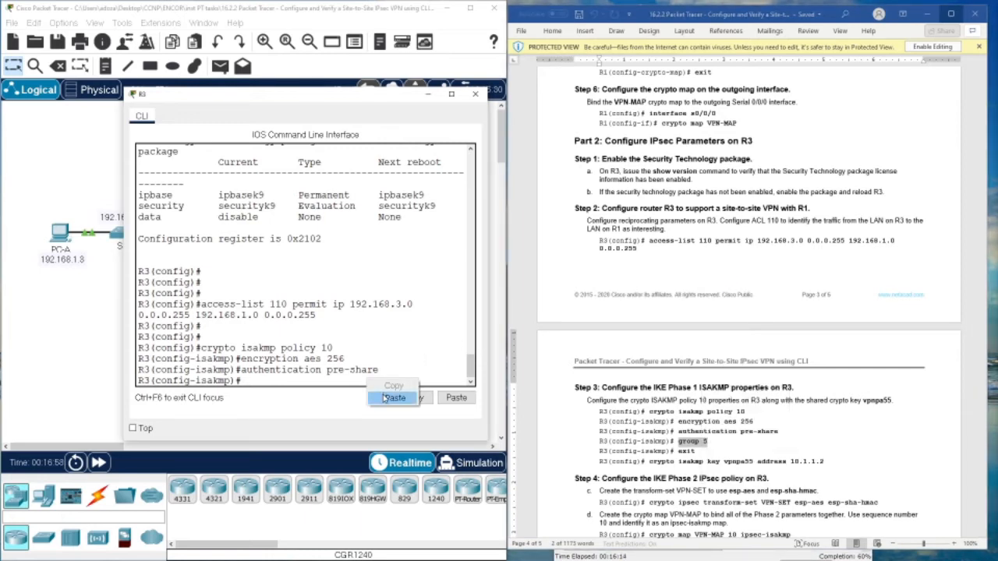
{"action": "left_click", "coordinate": [393, 397]}
{"action": "key", "text": "Return"}
- Leave the policy and configure the crypto isakmp pre-shared key for peer 10.1.1.2
{"action": "scroll", "coordinate": [733, 337], "scroll_direction": "down", "scroll_amount": 6}
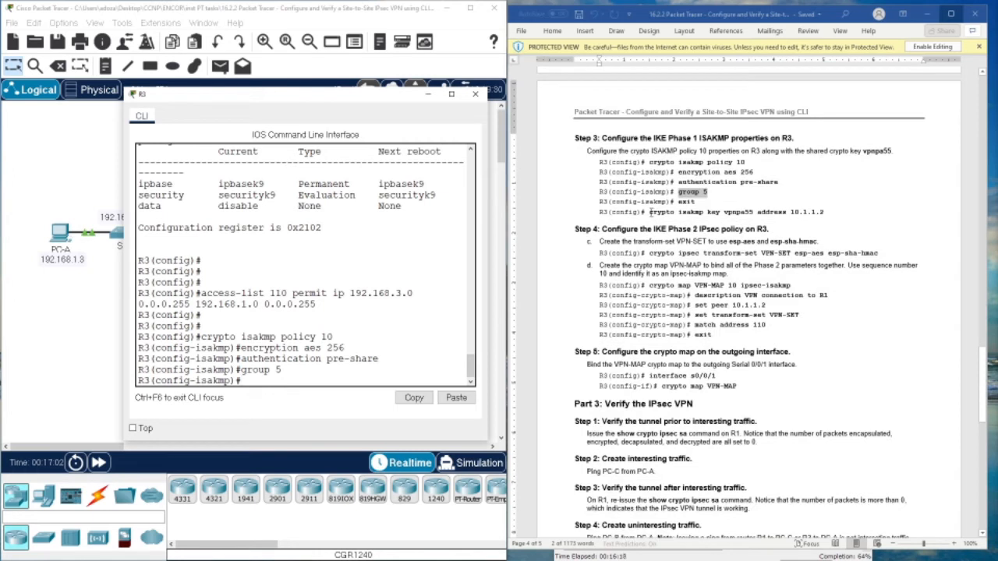
{"action": "left_click_drag", "start_coordinate": [649, 213], "coordinate": [823, 212]}
{"action": "right_click", "coordinate": [821, 216]}
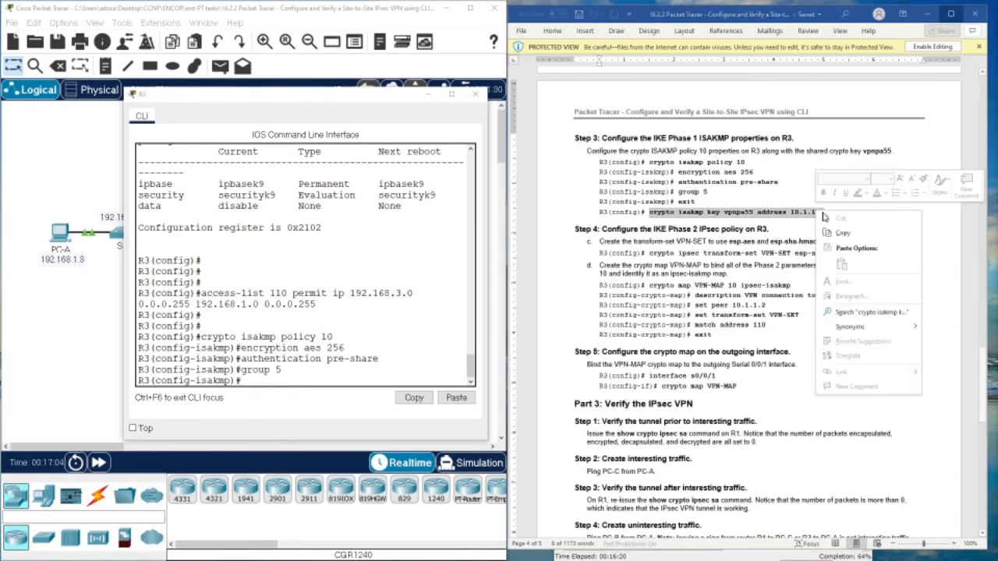
{"action": "left_click", "coordinate": [846, 230]}
{"action": "left_click", "coordinate": [283, 372]}
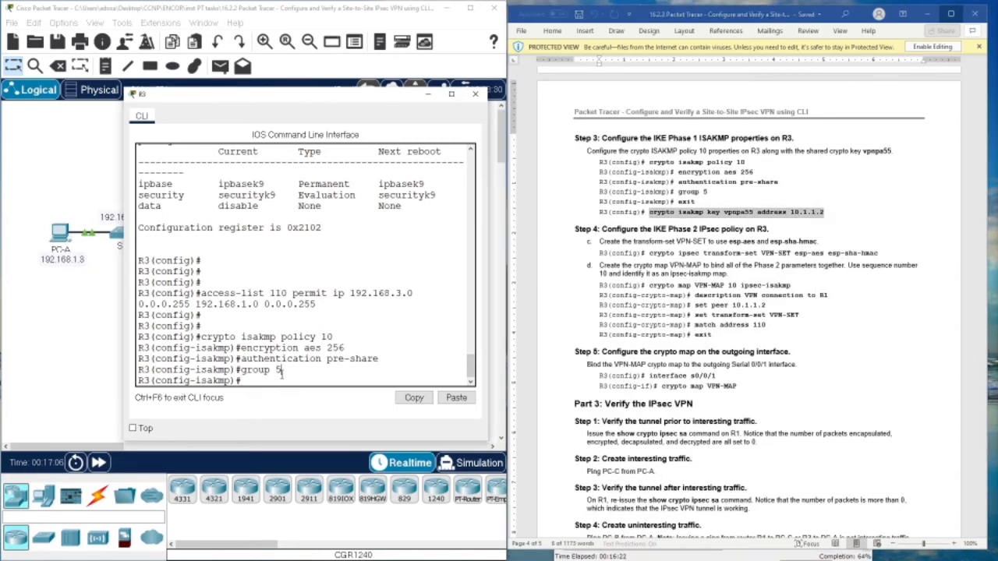
{"action": "type", "text": "exit"}
{"action": "key", "text": "Return"}
{"action": "key", "text": "Return"}
{"action": "key", "text": "Return"}
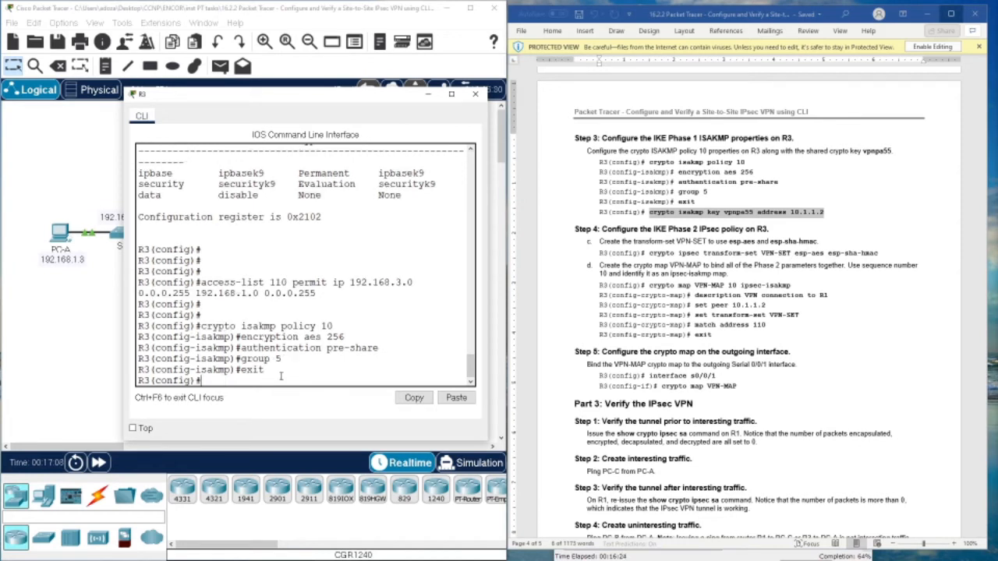
{"action": "right_click", "coordinate": [281, 377]}
{"action": "left_click", "coordinate": [307, 396]}
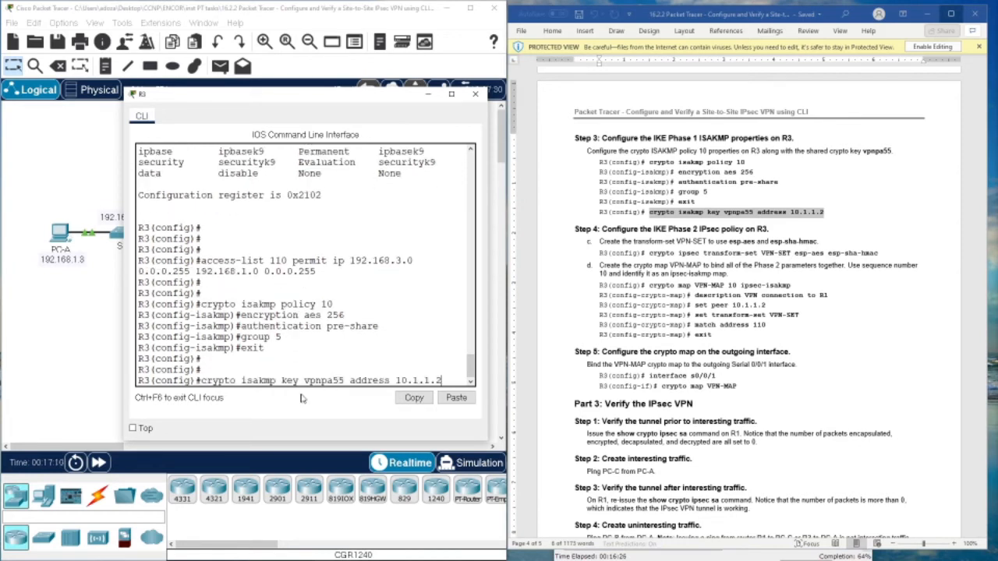
{"action": "key", "text": "Return"}
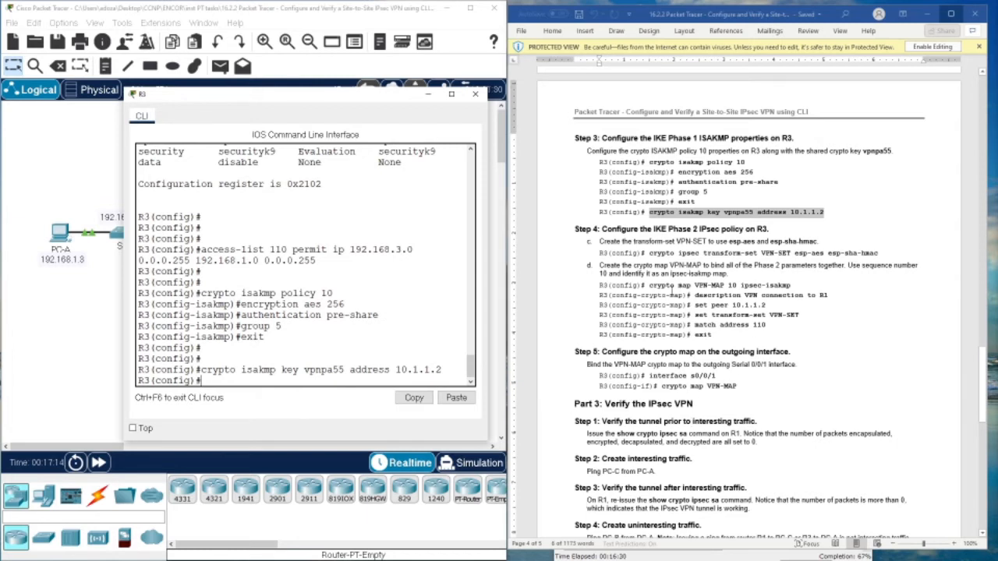
- Create crypto map VPN-MAP 10 on R3 by pasting the command from Word
{"action": "left_click_drag", "start_coordinate": [650, 287], "coordinate": [789, 286]}
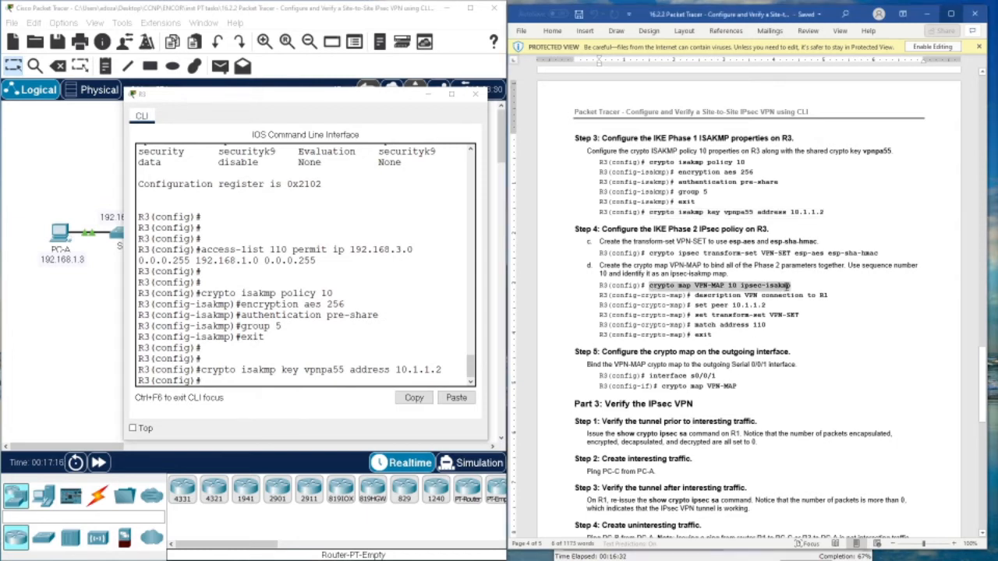
{"action": "right_click", "coordinate": [788, 287]}
{"action": "left_click", "coordinate": [811, 306]}
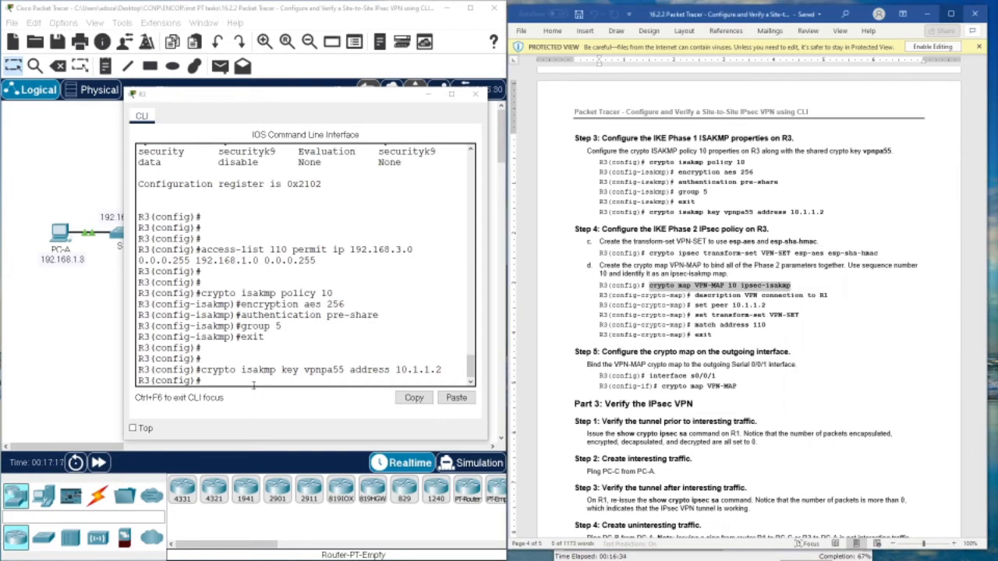
{"action": "left_click", "coordinate": [245, 382]}
{"action": "right_click", "coordinate": [245, 382]}
{"action": "left_click", "coordinate": [262, 401]}
{"action": "key", "text": "Return"}
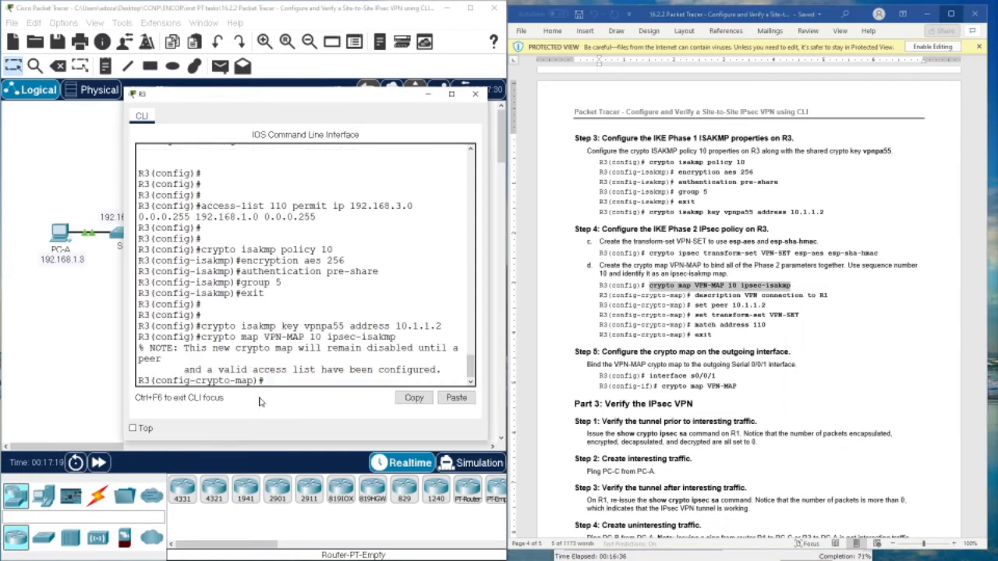
- Describe the crypto map as the VPN connection to R1-DLAW
{"action": "left_click_drag", "start_coordinate": [696, 296], "coordinate": [829, 296]}
{"action": "right_click", "coordinate": [828, 297]}
{"action": "left_click", "coordinate": [850, 316]}
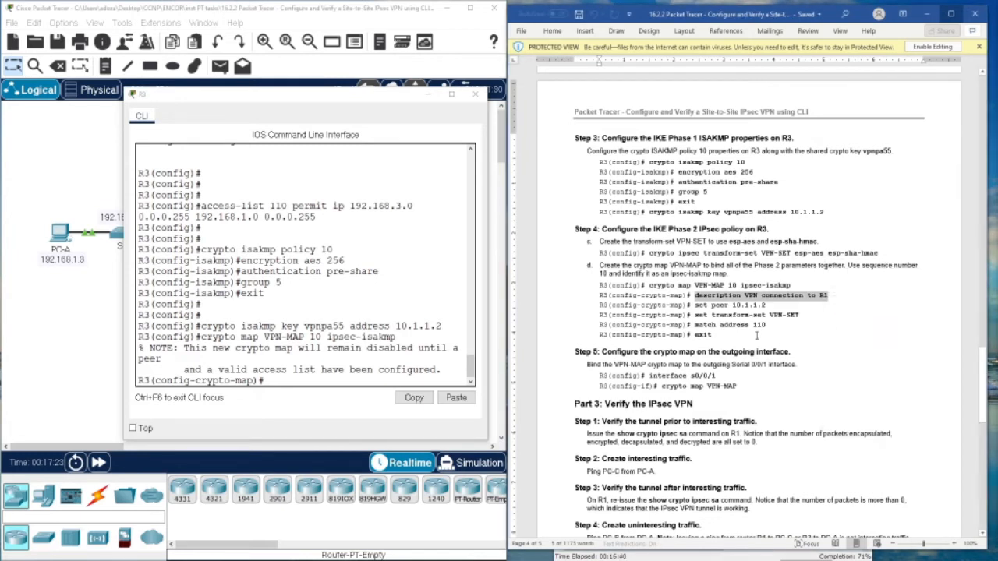
{"action": "left_click", "coordinate": [301, 381]}
{"action": "right_click", "coordinate": [300, 381]}
{"action": "left_click", "coordinate": [333, 400]}
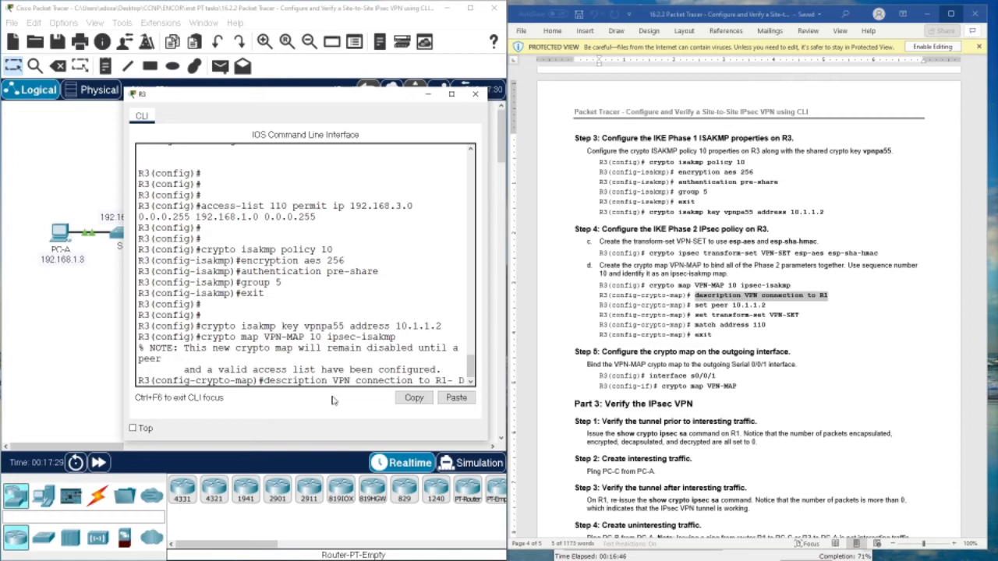
{"action": "type", "text": "-DLAW"}
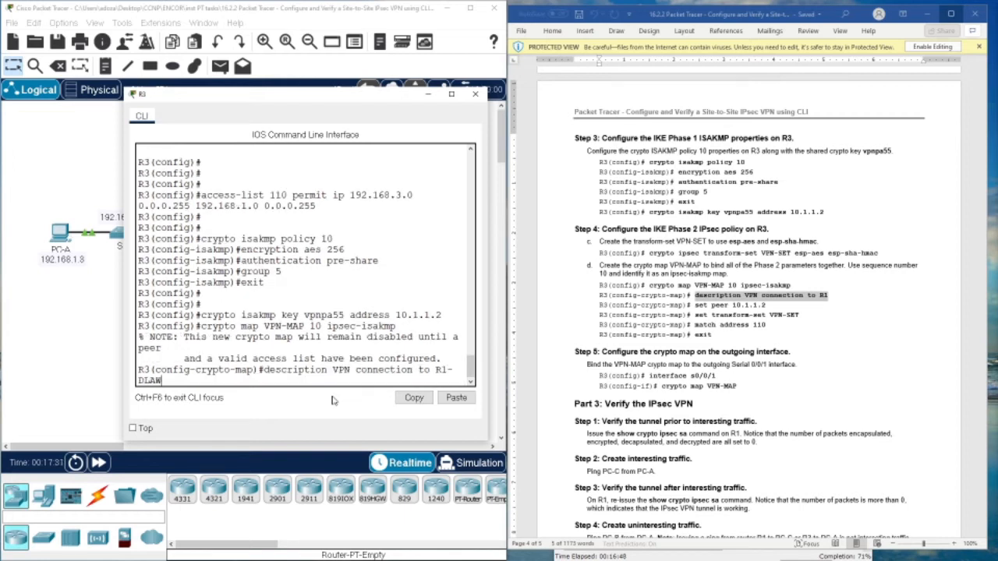
{"action": "key", "text": "Return"}
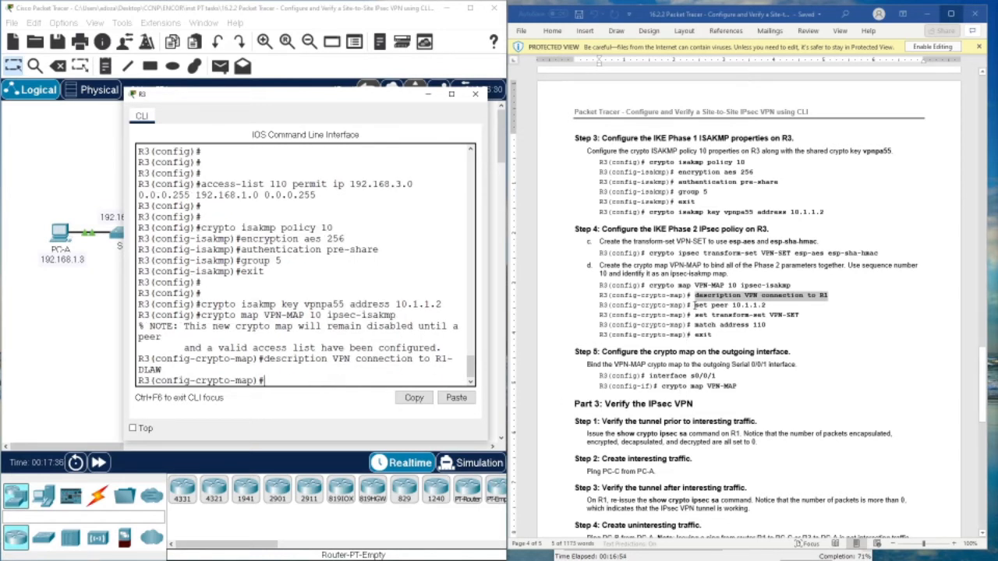
{"action": "key", "text": "Up"}
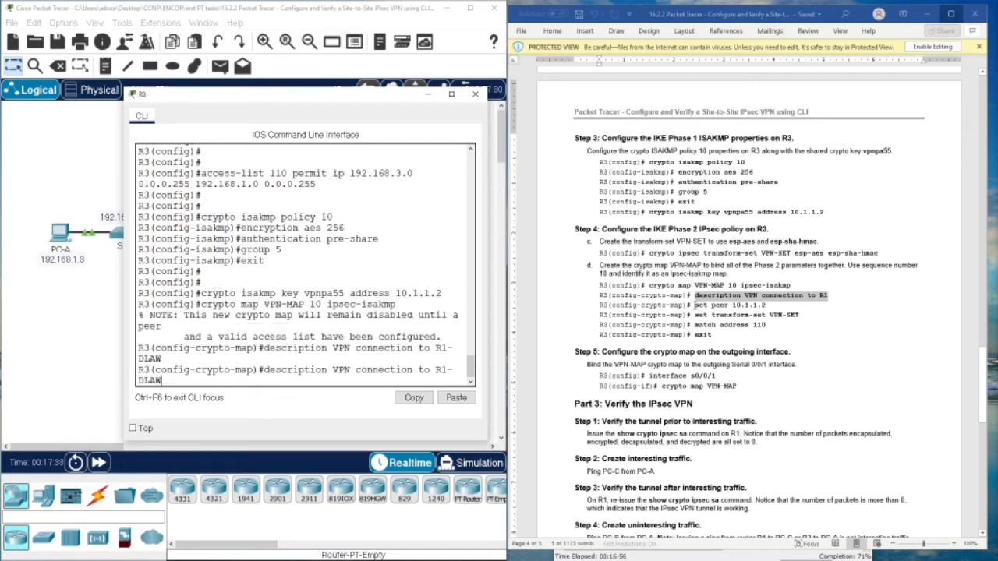
{"action": "key", "text": "Down"}
- Set the crypto map peer to 10.1.1.2
{"action": "left_click_drag", "start_coordinate": [695, 304], "coordinate": [766, 305]}
{"action": "right_click", "coordinate": [764, 312]}
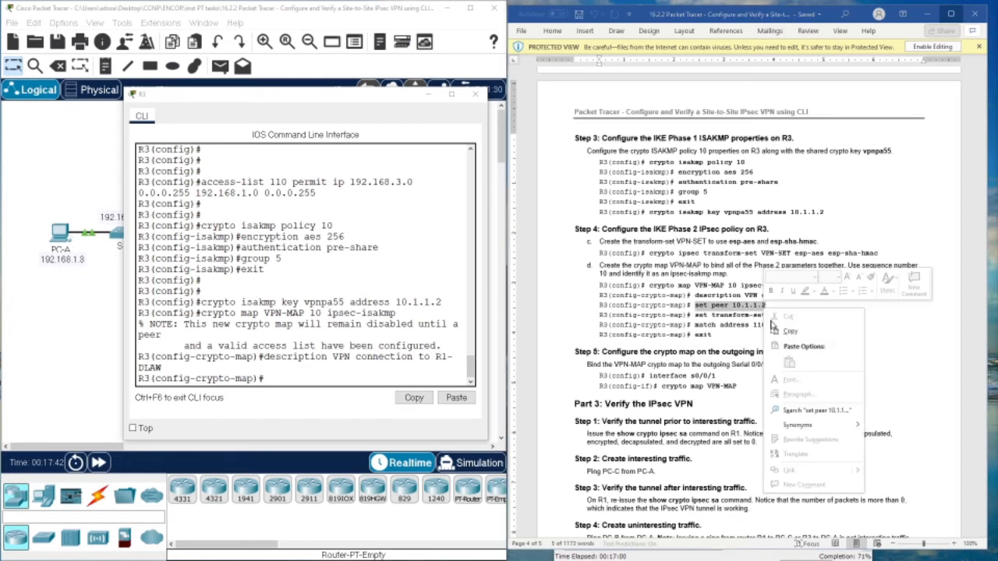
{"action": "left_click", "coordinate": [783, 329]}
{"action": "left_click", "coordinate": [358, 379]}
{"action": "right_click", "coordinate": [340, 379]}
{"action": "left_click", "coordinate": [366, 400]}
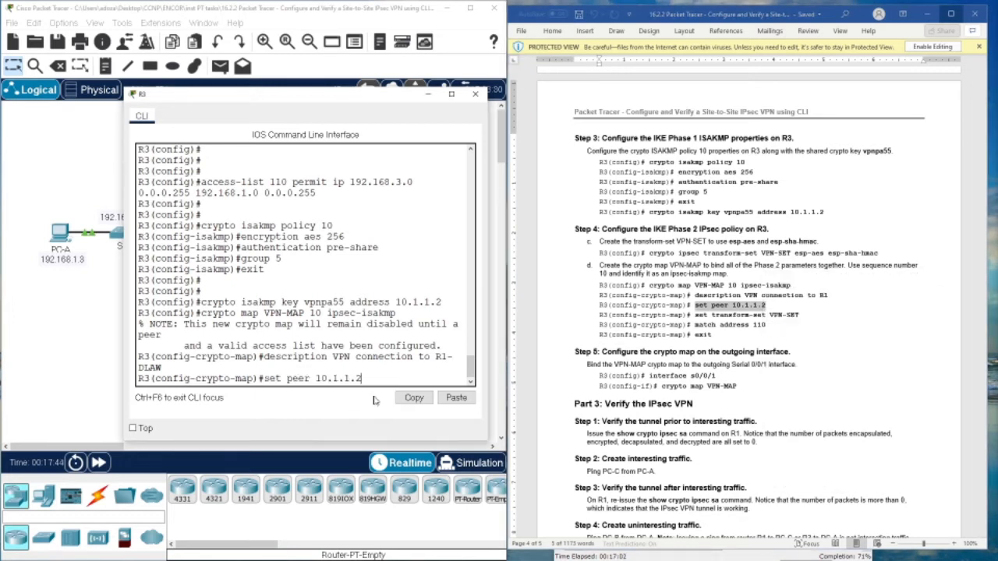
{"action": "key", "text": "Return"}
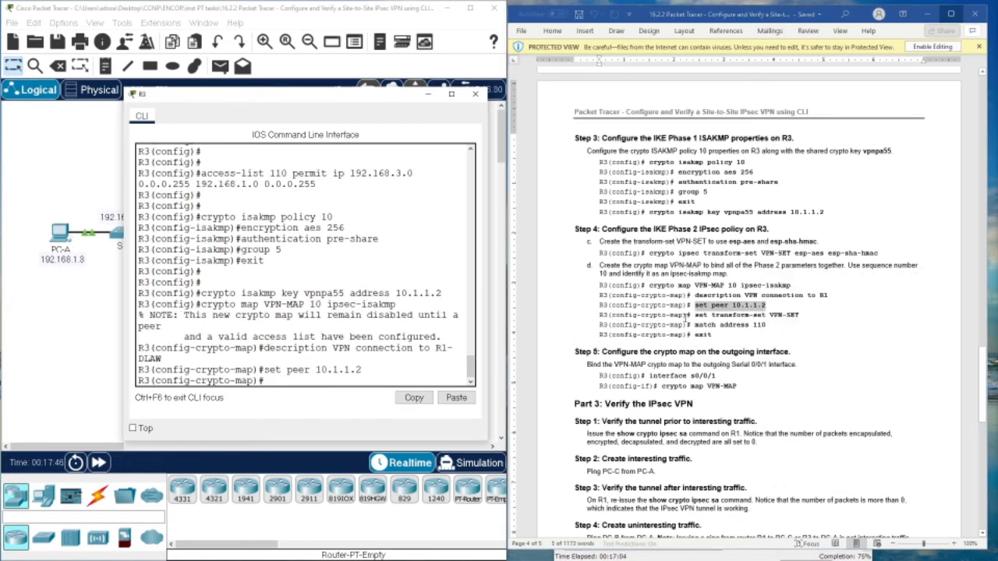
- Attempt to apply transform-set VPN-SET to the crypto map, which R3 rejects as nonexistent
{"action": "left_click_drag", "start_coordinate": [695, 315], "coordinate": [798, 317]}
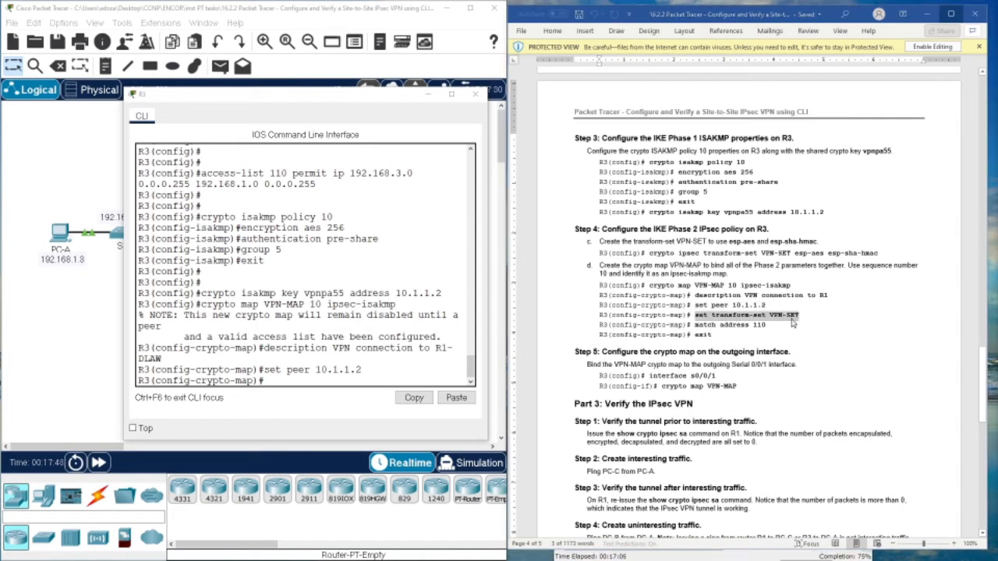
{"action": "right_click", "coordinate": [789, 316]}
{"action": "left_click", "coordinate": [808, 334]}
{"action": "right_click", "coordinate": [349, 378]}
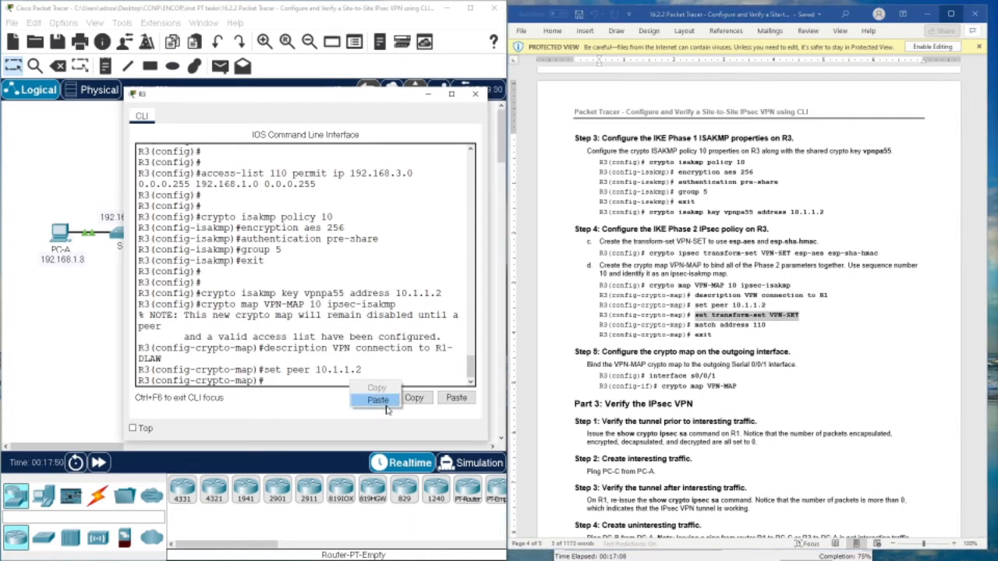
{"action": "left_click", "coordinate": [366, 401]}
{"action": "key", "text": "Return"}
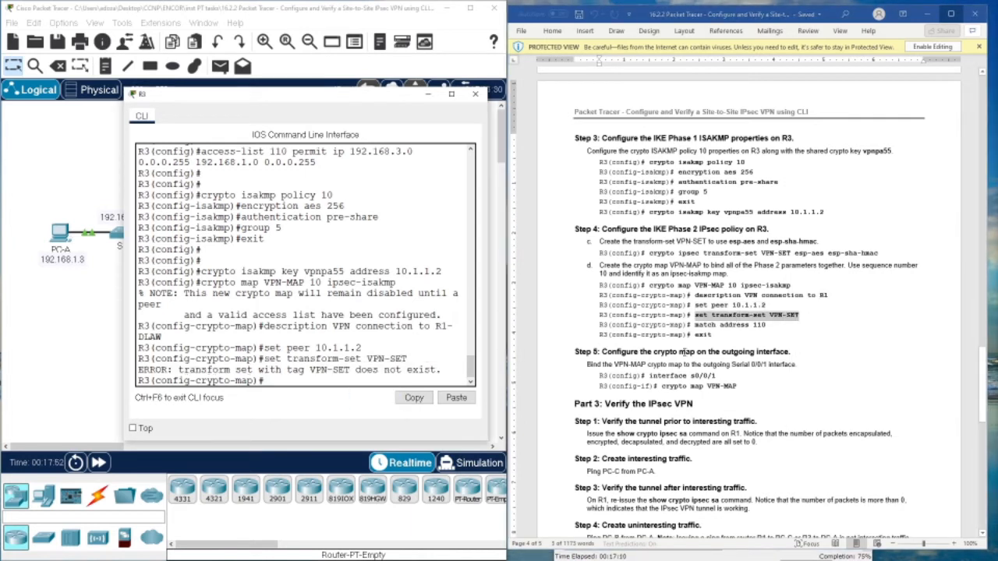
- Match access list 110 in the crypto map and exit crypto map configuration
{"action": "left_click_drag", "start_coordinate": [695, 325], "coordinate": [757, 326]}
{"action": "right_click", "coordinate": [757, 326]}
{"action": "left_click", "coordinate": [768, 344]}
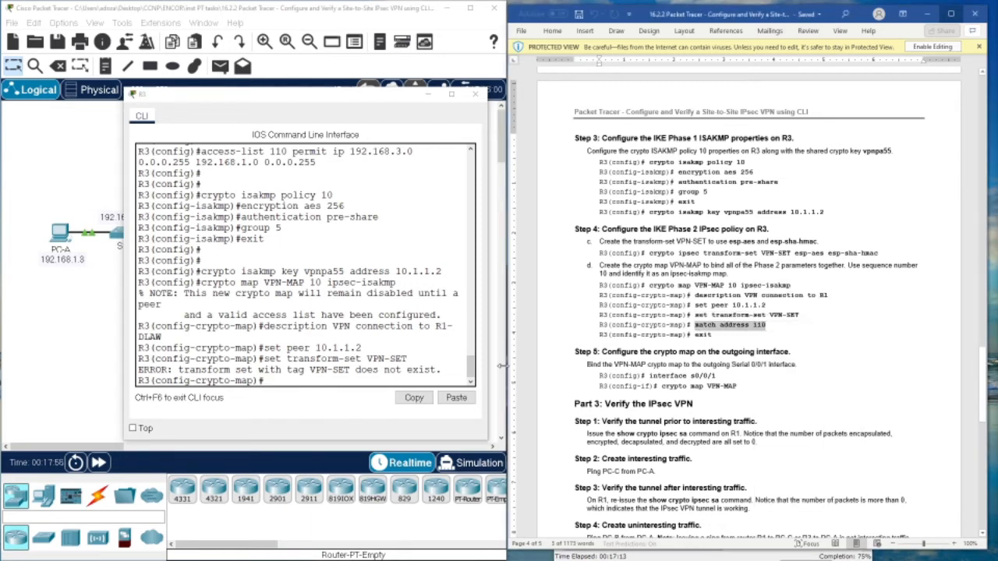
{"action": "right_click", "coordinate": [349, 377]}
{"action": "left_click", "coordinate": [367, 401]}
{"action": "key", "text": "Return"}
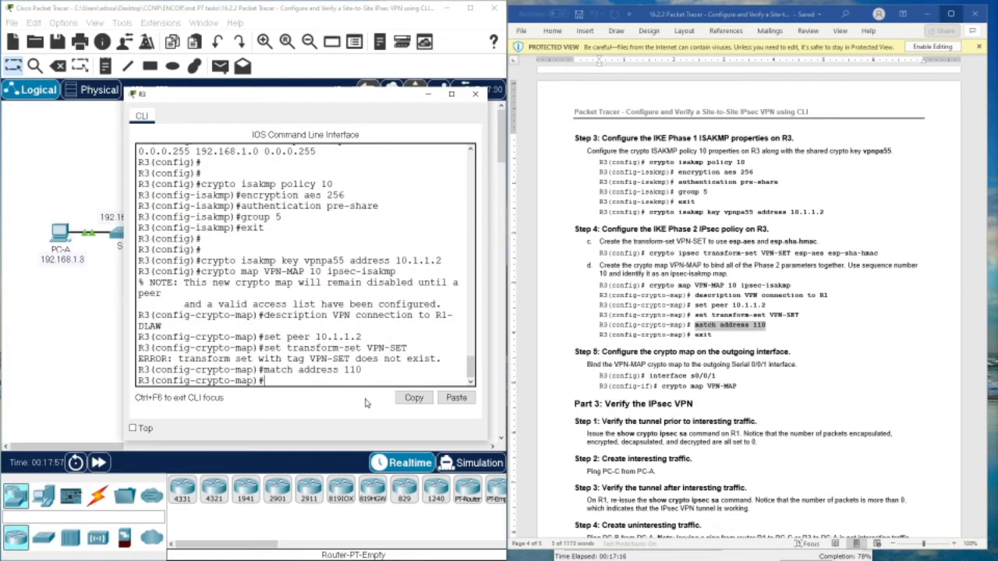
{"action": "type", "text": "exit"}
{"action": "key", "text": "Return"}
{"action": "key", "text": "Return"}
{"action": "key", "text": "Return"}
{"action": "key", "text": "Return"}
{"action": "key", "text": "Return"}
{"action": "key", "text": "Return"}
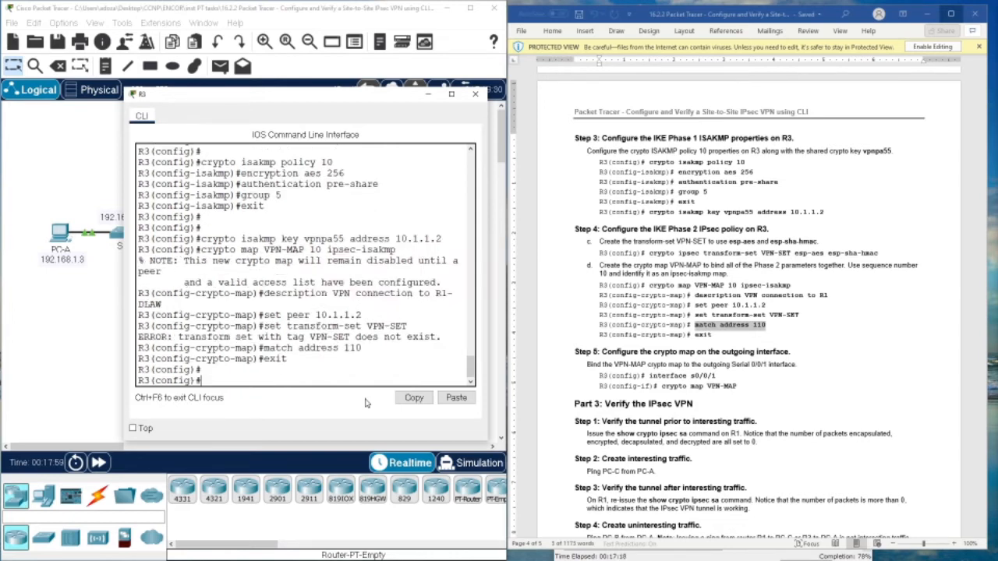
{"action": "type", "text": "int s"}
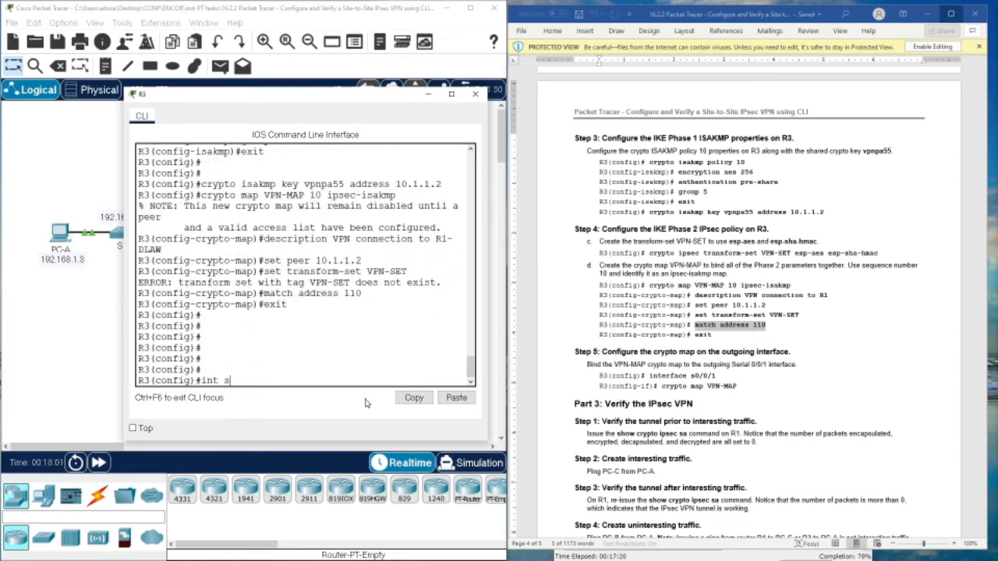
{"action": "type", "text": "0/0/1"}
- Enter interface s0/0/1 on R3 and apply 'crypto map VPN-MAP' to it
{"action": "key", "text": "Return"}
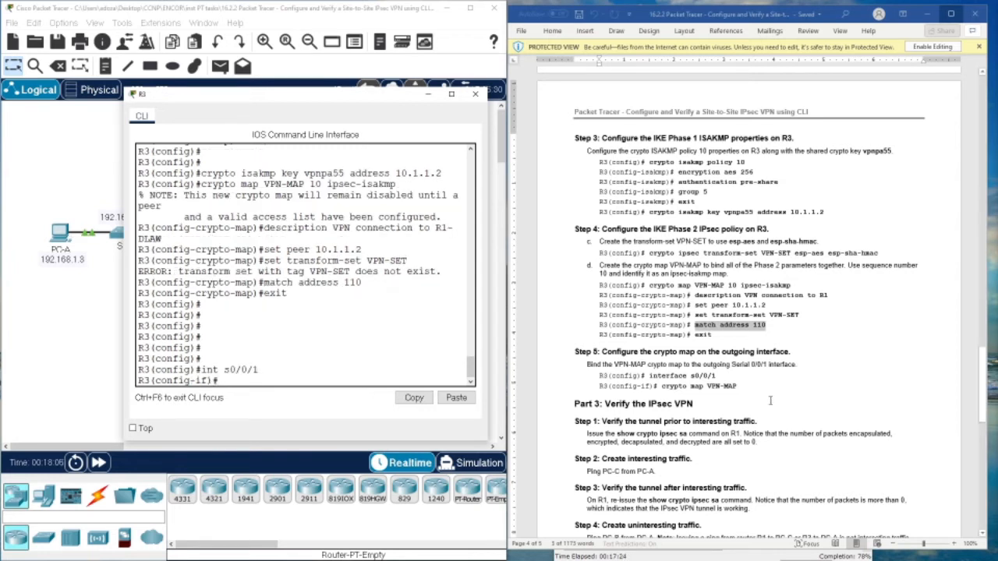
{"action": "left_click_drag", "start_coordinate": [739, 388], "coordinate": [662, 387]}
{"action": "right_click", "coordinate": [691, 390]}
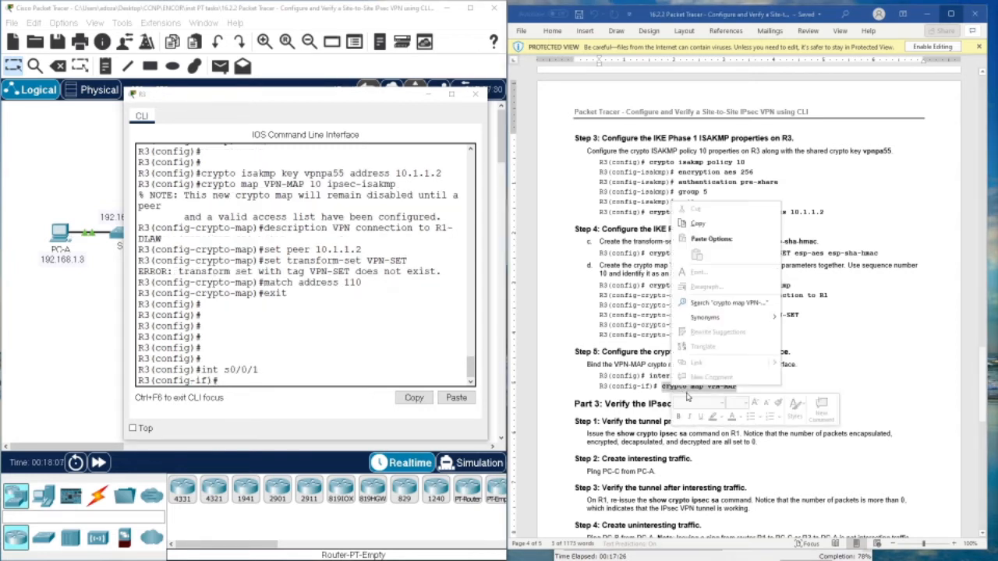
{"action": "left_click", "coordinate": [699, 224]}
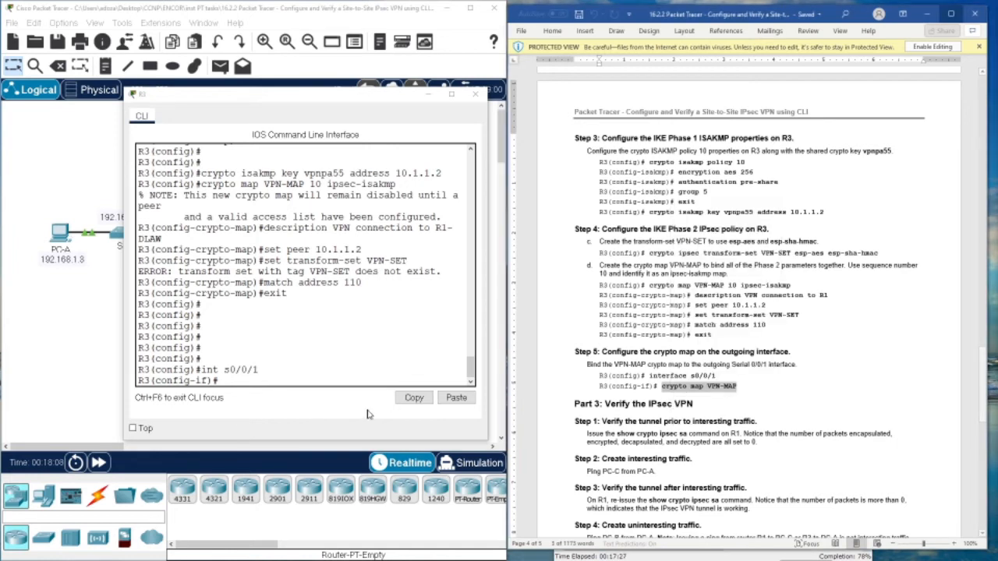
{"action": "left_click", "coordinate": [259, 385]}
{"action": "right_click", "coordinate": [259, 385]}
{"action": "left_click", "coordinate": [293, 411]}
{"action": "key", "text": "Return"}
{"action": "key", "text": "Return"}
{"action": "key", "text": "Return"}
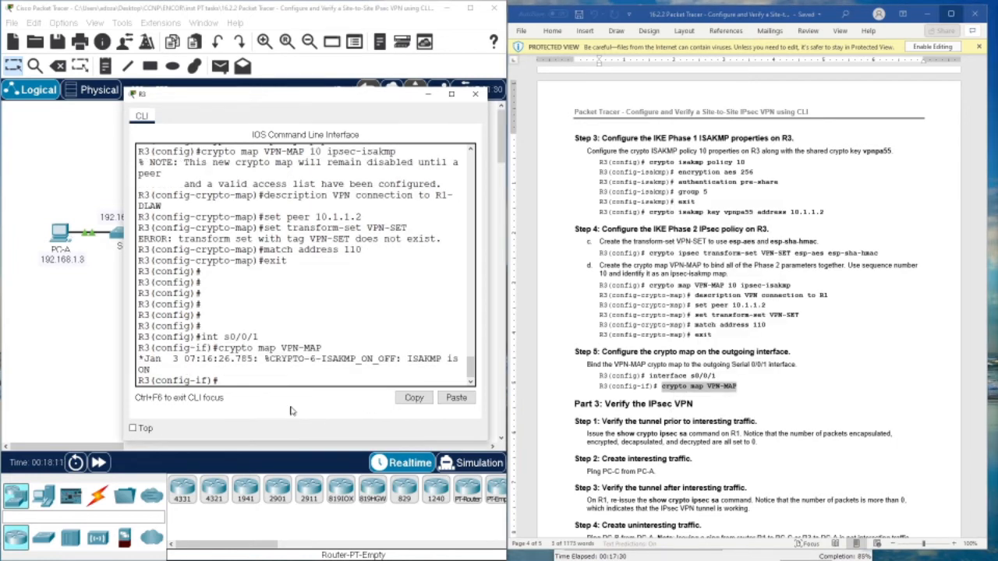
{"action": "scroll", "coordinate": [697, 392], "scroll_direction": "down", "scroll_amount": 6}
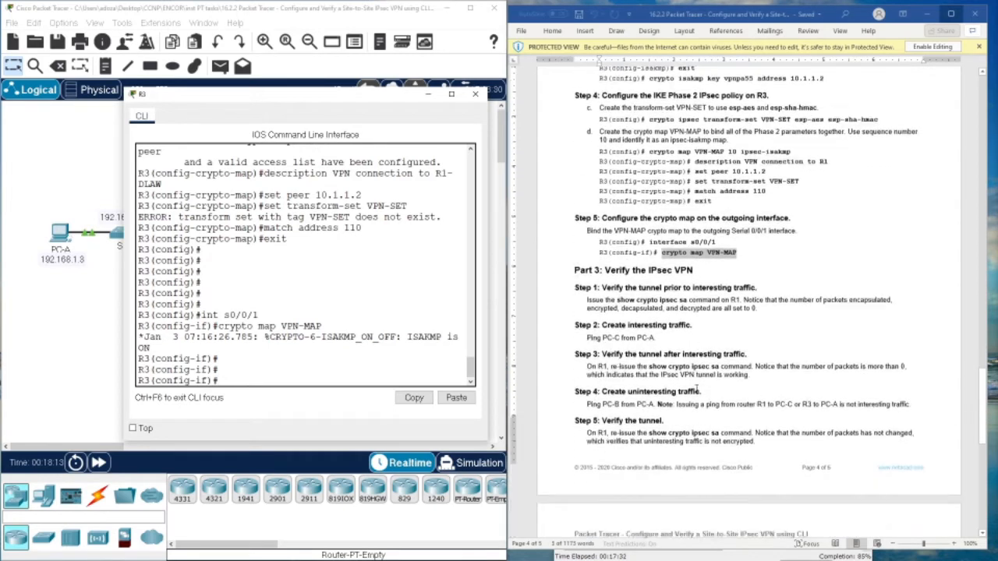
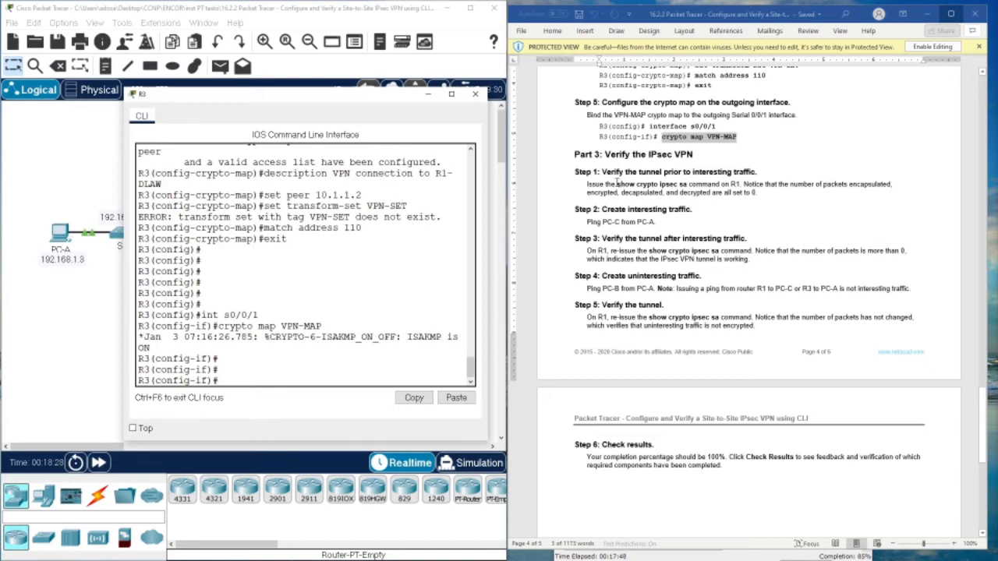
- Copy the 'show crypto ipsec sa' command from the lab instructions
{"action": "left_click_drag", "start_coordinate": [617, 184], "coordinate": [685, 188]}
{"action": "right_click", "coordinate": [685, 188]}
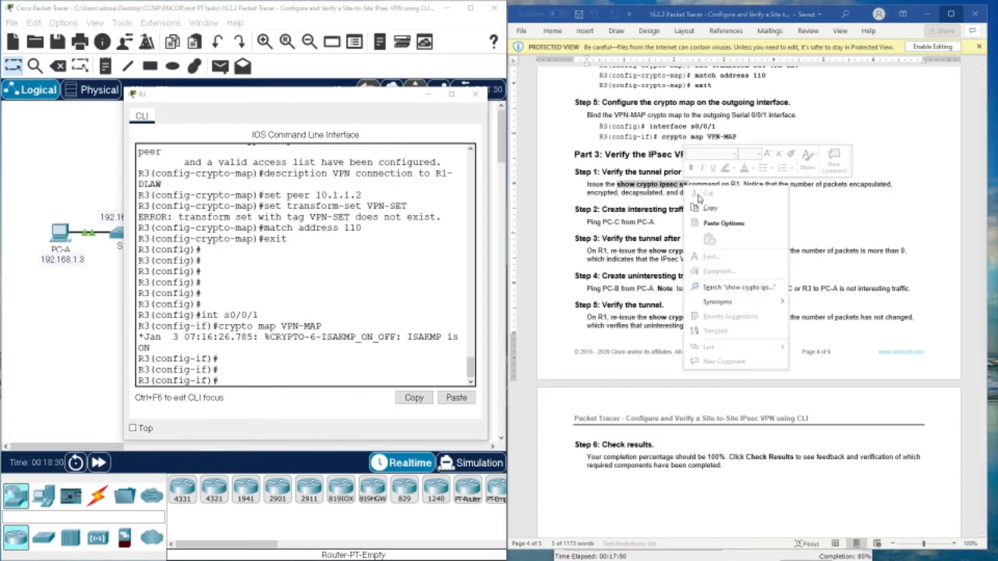
{"action": "left_click", "coordinate": [717, 205]}
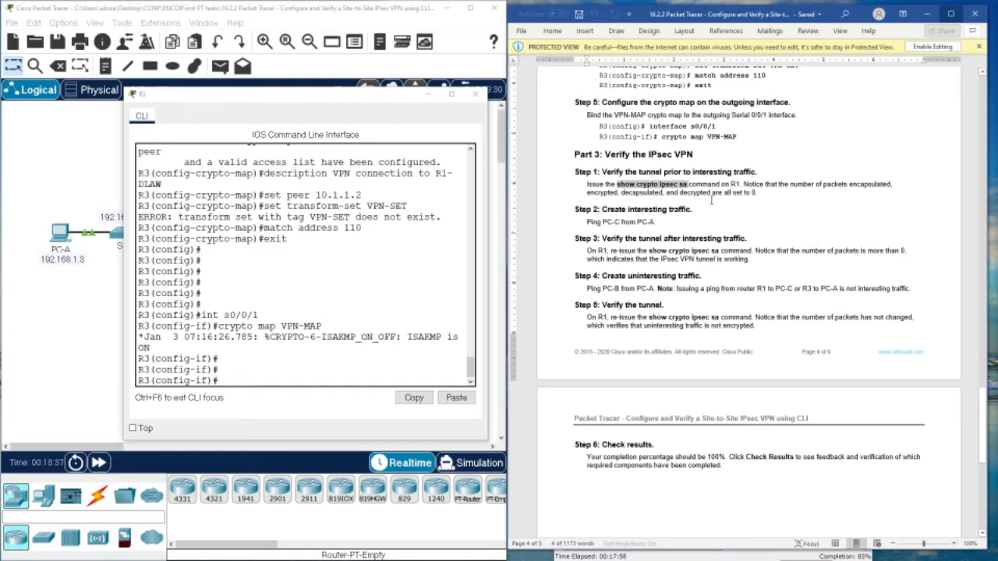
- Exit R3 back to the privileged prompt and paste 'show crypto ipsec sa' there
{"action": "left_click", "coordinate": [267, 358]}
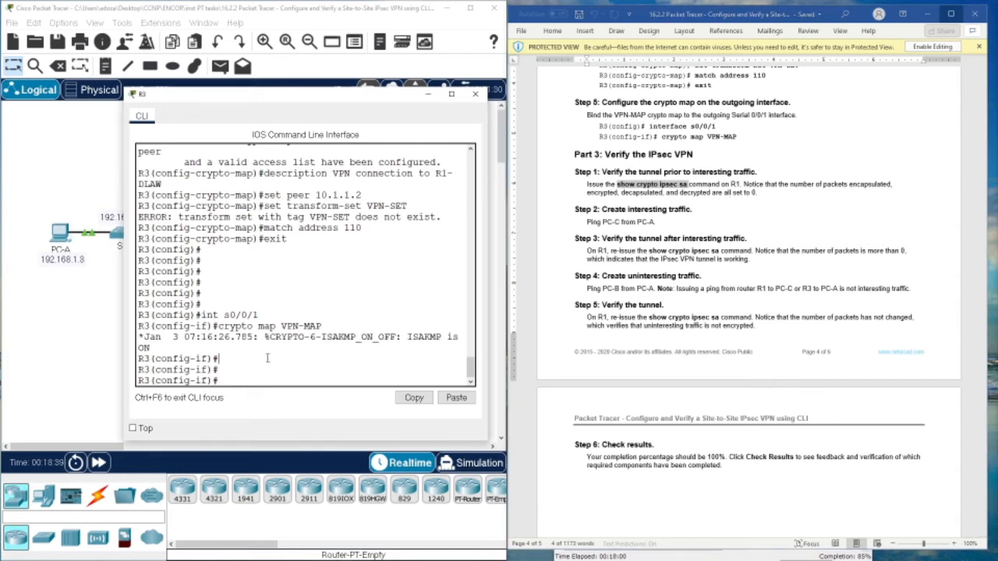
{"action": "type", "text": "exit"}
{"action": "key", "text": "Return"}
{"action": "key", "text": "Return"}
{"action": "key", "text": "Return"}
{"action": "key", "text": "Return"}
{"action": "key", "text": "Return"}
{"action": "key", "text": "Return"}
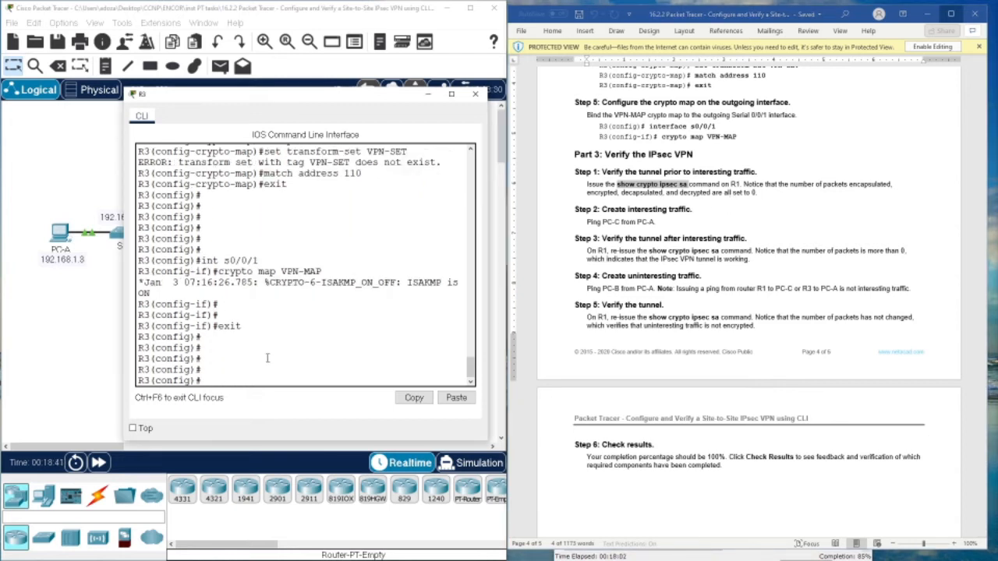
{"action": "type", "text": "exit"}
{"action": "key", "text": "Return"}
{"action": "key", "text": "Return"}
{"action": "key", "text": "Return"}
{"action": "key", "text": "Return"}
{"action": "key", "text": "Return"}
{"action": "key", "text": "Return"}
{"action": "key", "text": "Return"}
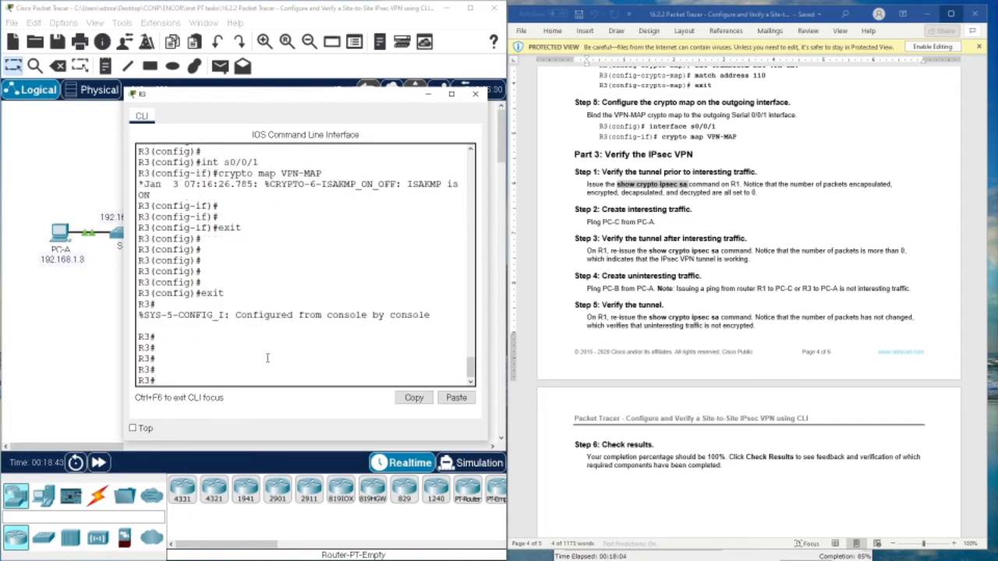
{"action": "right_click", "coordinate": [267, 359]}
{"action": "left_click", "coordinate": [296, 378]}
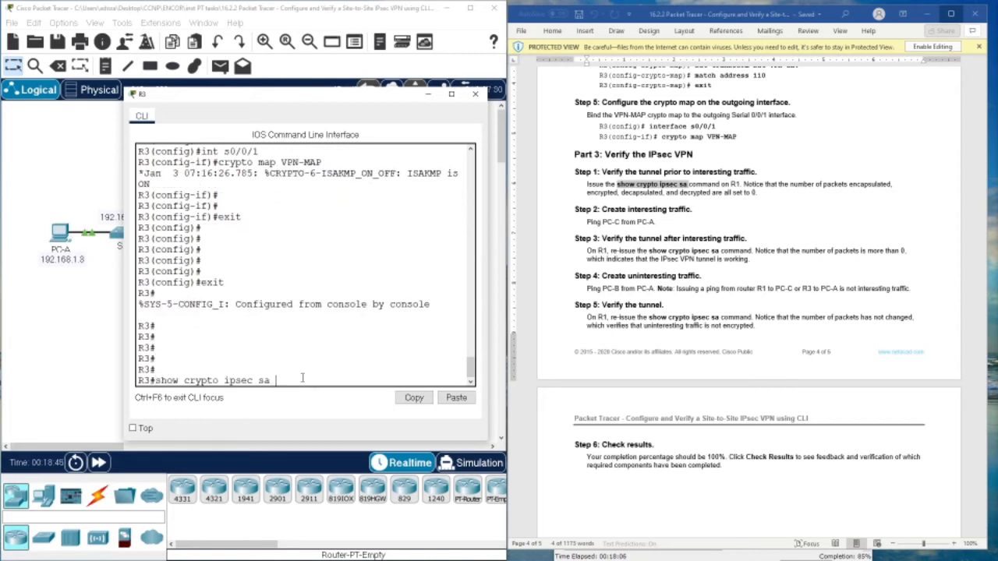
- Run show crypto ipsec sa on R3 and confirm encaps/decaps counters for peer 10.1.1.2 read 0
{"action": "key", "text": "Return"}
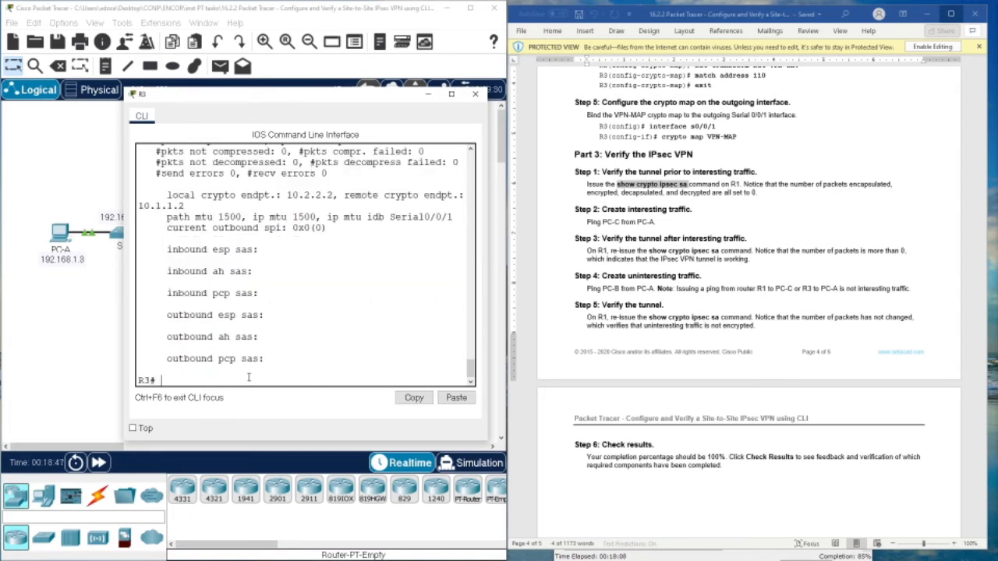
{"action": "left_click", "coordinate": [450, 94]}
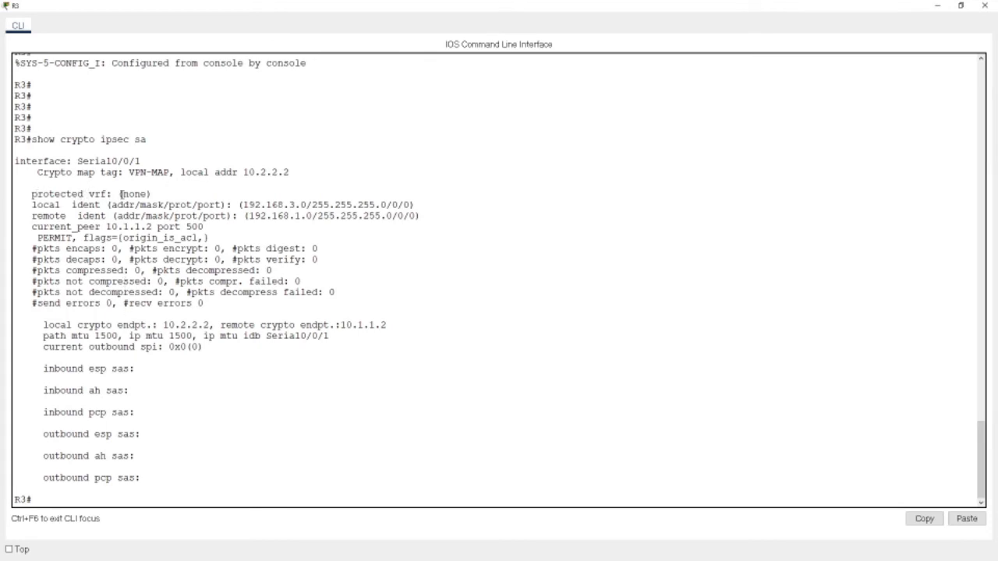
{"action": "left_click_drag", "start_coordinate": [122, 193], "coordinate": [138, 194]}
{"action": "left_click_drag", "start_coordinate": [44, 249], "coordinate": [96, 249]}
{"action": "left_click_drag", "start_coordinate": [194, 247], "coordinate": [218, 240]}
{"action": "left_click", "coordinate": [298, 249]}
{"action": "left_click", "coordinate": [962, 6]}
{"action": "scroll", "coordinate": [658, 208], "scroll_direction": "down", "scroll_amount": 1}
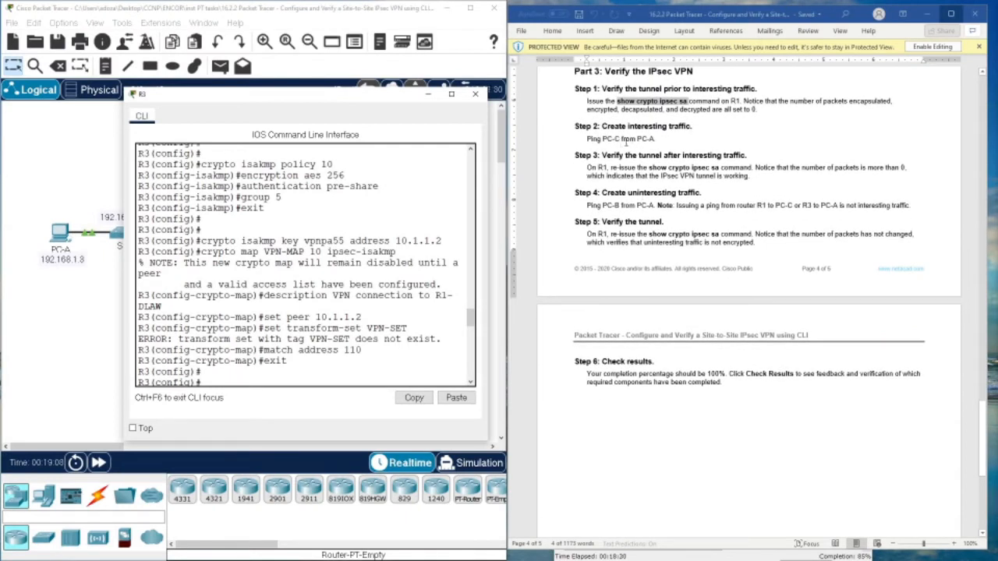
- Rerun ping 192.168.3.3 from PC-A's Command Prompt and fast-forward simulation time
{"action": "left_click", "coordinate": [49, 237]}
{"action": "left_click", "coordinate": [54, 234]}
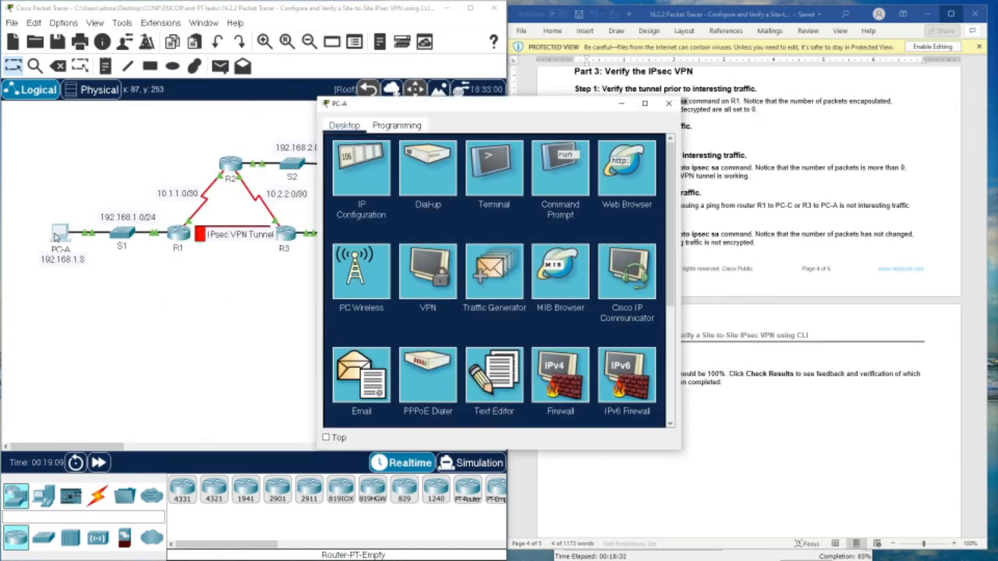
{"action": "left_click", "coordinate": [563, 180]}
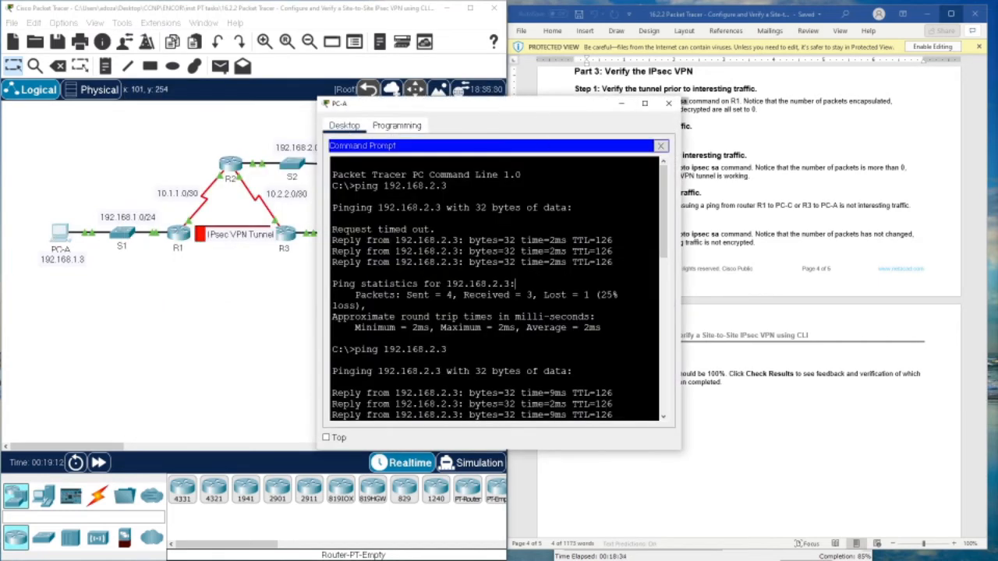
{"action": "key", "text": "Return"}
{"action": "key", "text": "Return"}
{"action": "key", "text": "Return"}
{"action": "key", "text": "Up"}
{"action": "key", "text": "Return"}
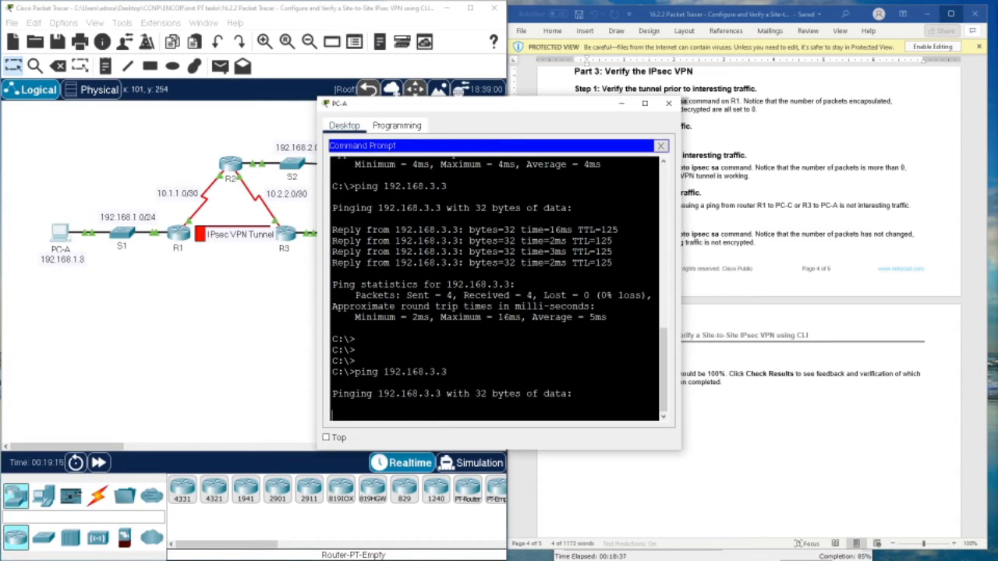
{"action": "left_click", "coordinate": [99, 464]}
{"action": "left_click", "coordinate": [99, 463]}
- Ping 192.168.3.3 again, see it time out, and close PC-A's window
{"action": "left_click", "coordinate": [557, 340]}
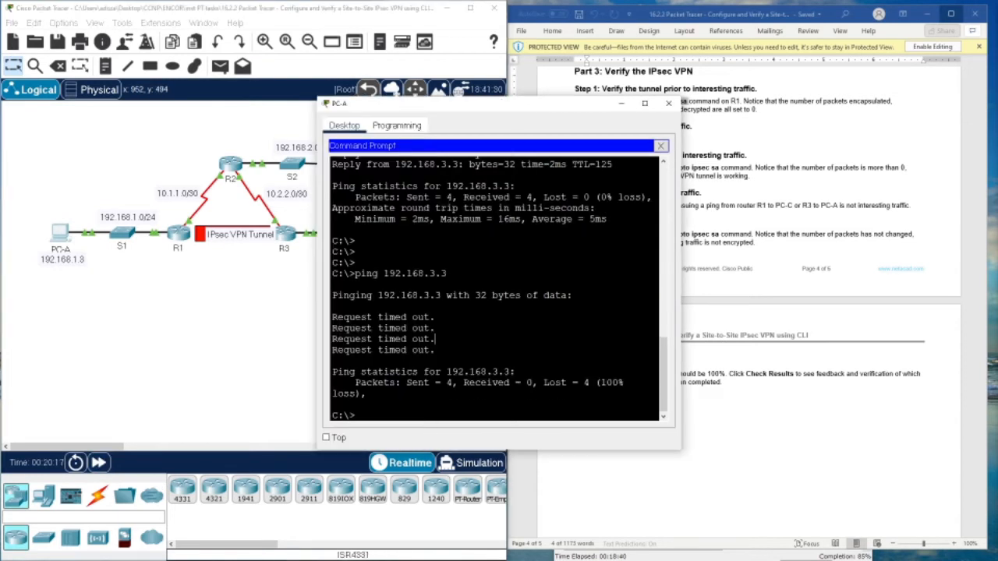
{"action": "key", "text": "Return"}
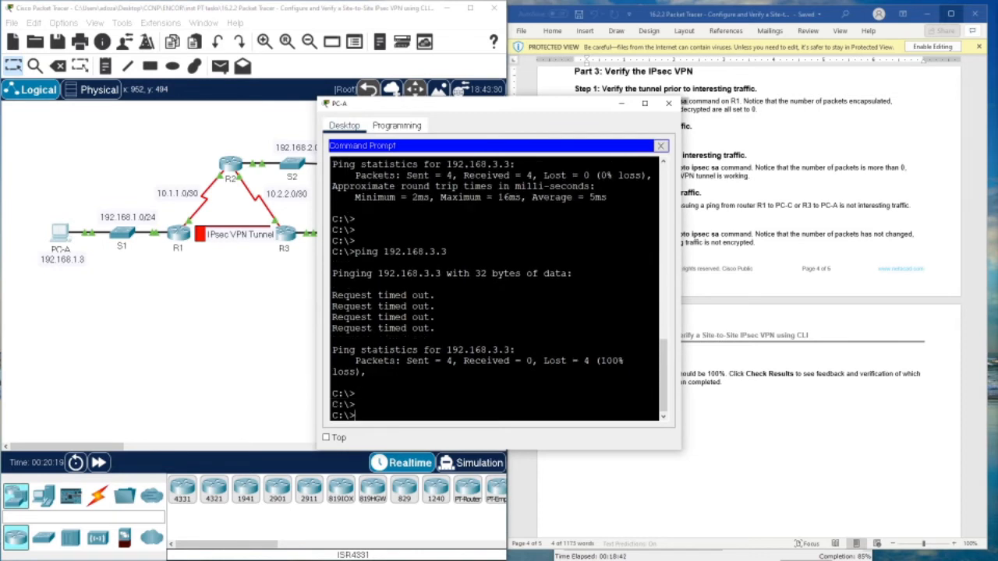
{"action": "key", "text": "Up"}
{"action": "key", "text": "Return"}
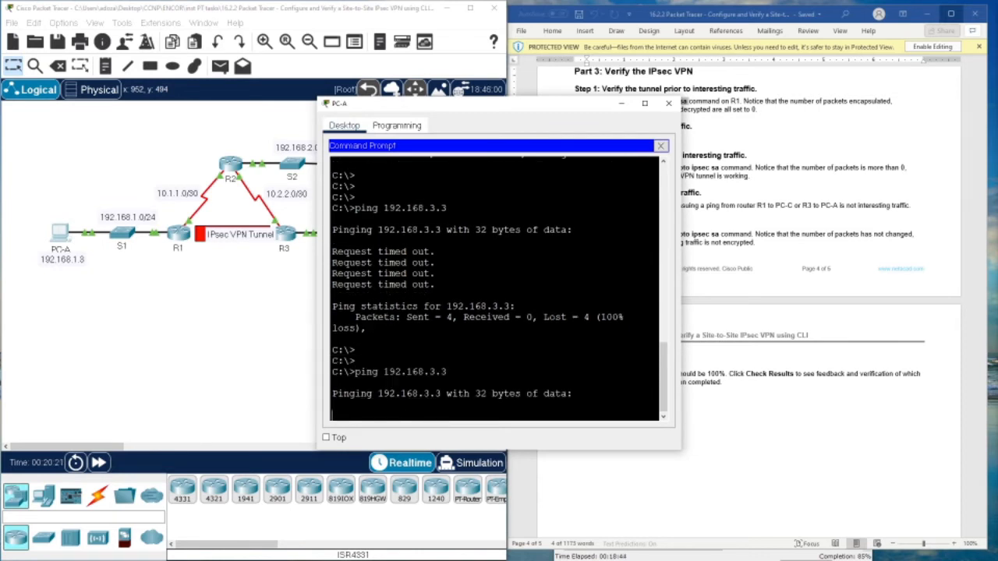
{"action": "left_click_drag", "start_coordinate": [468, 102], "coordinate": [641, 85]}
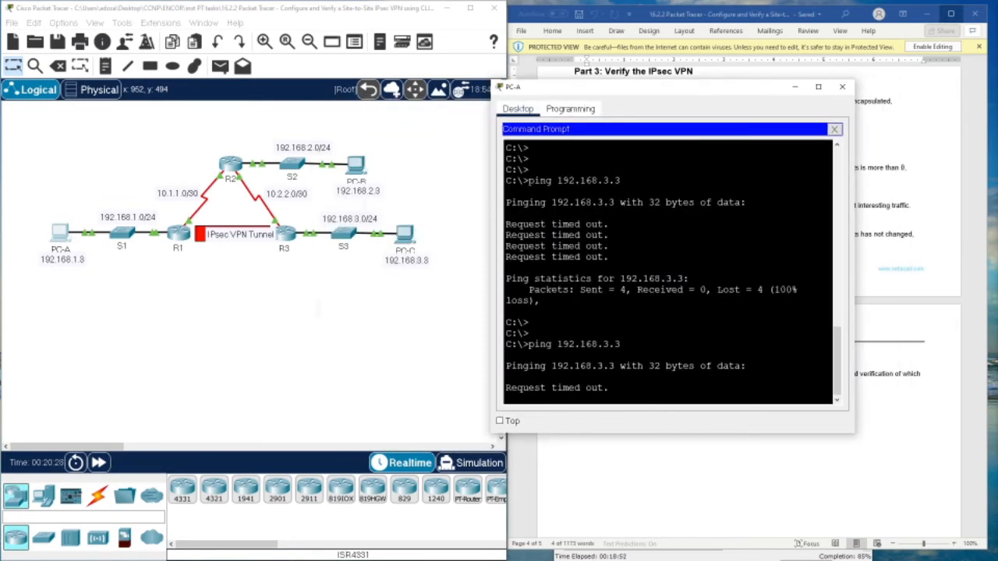
{"action": "left_click", "coordinate": [843, 86]}
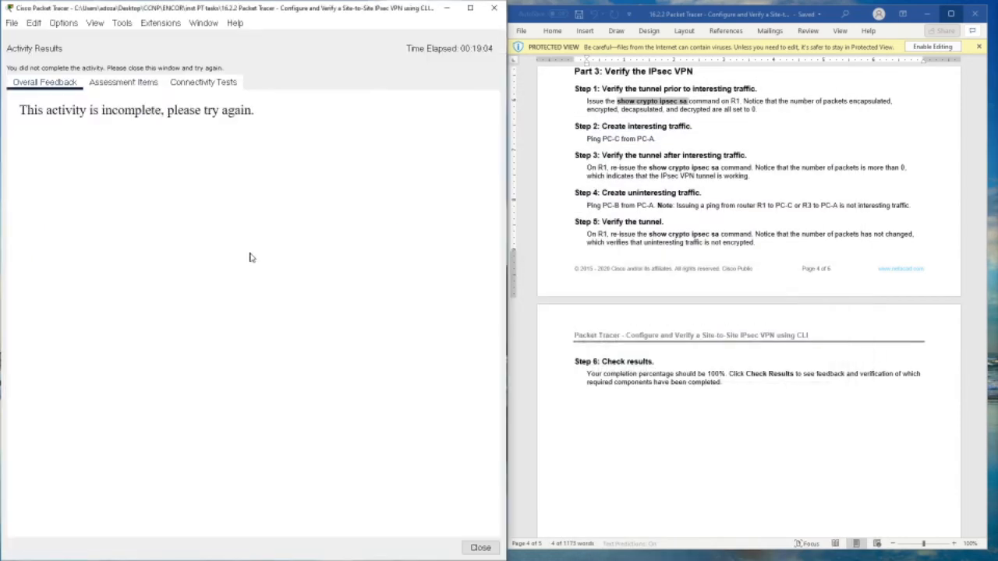
- Check results (24/28, R3's VPN-SET transform set flagged incorrect) and reopen R3's CLI
{"action": "left_click", "coordinate": [122, 82]}
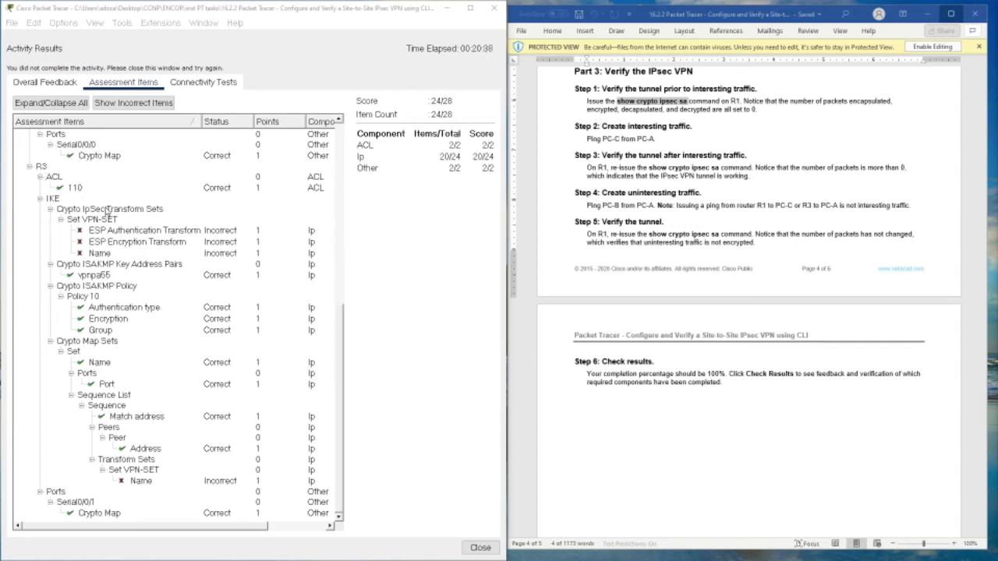
{"action": "left_click", "coordinate": [476, 548]}
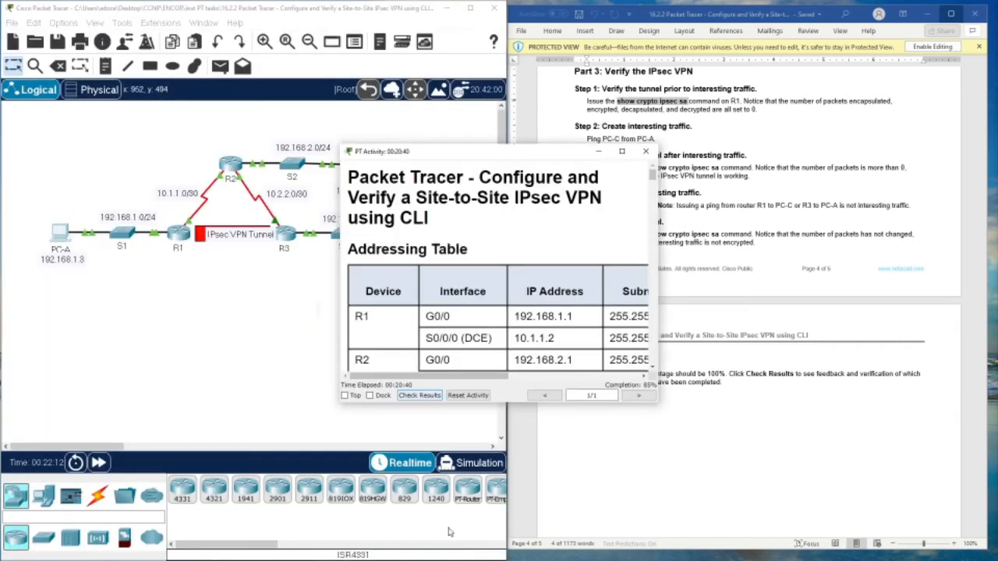
{"action": "left_click_drag", "start_coordinate": [454, 208], "coordinate": [623, 312]}
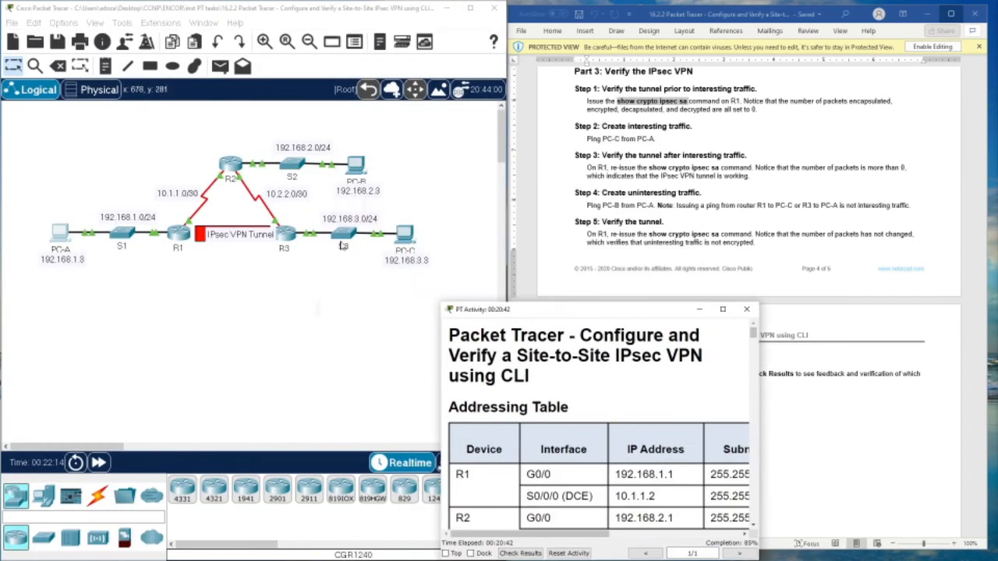
{"action": "left_click", "coordinate": [290, 239]}
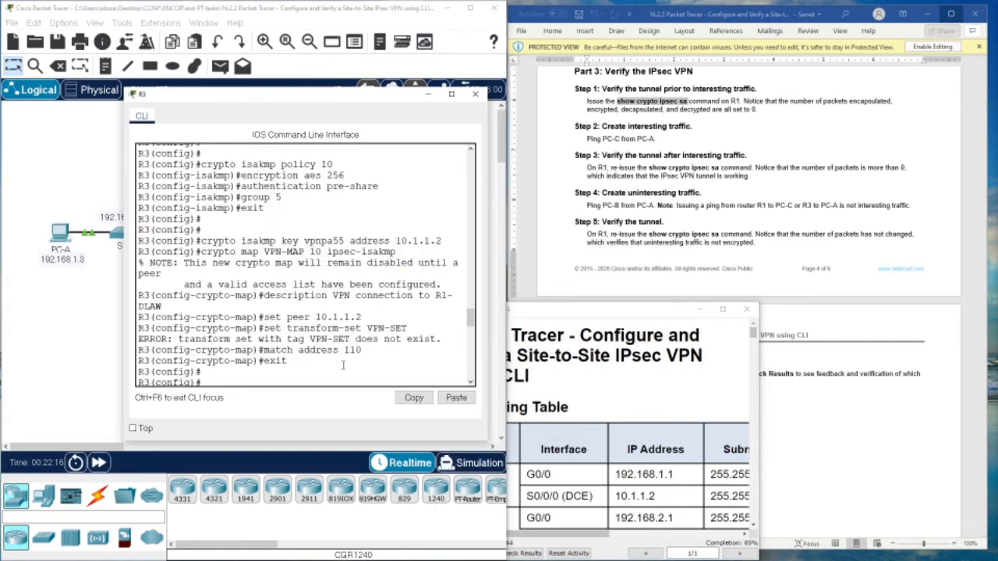
- Copy 'crypto isakmp policy 10' into R3's console, then clear it from the non-config prompt
{"action": "scroll", "coordinate": [652, 191], "scroll_direction": "up", "scroll_amount": 5}
{"action": "scroll", "coordinate": [653, 191], "scroll_direction": "down", "scroll_amount": 8}
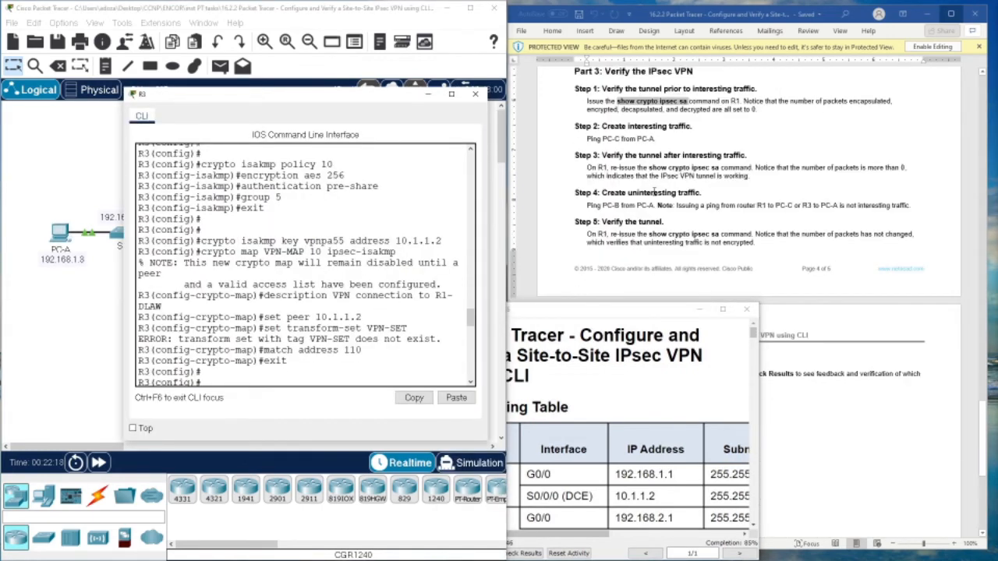
{"action": "left_click_drag", "start_coordinate": [644, 315], "coordinate": [691, 364]}
{"action": "scroll", "coordinate": [665, 183], "scroll_direction": "up", "scroll_amount": 5}
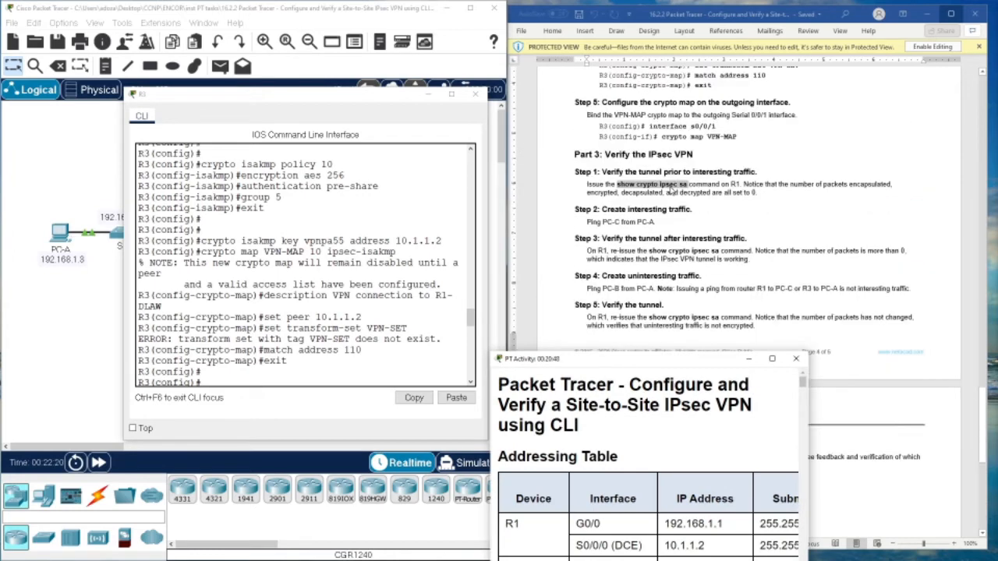
{"action": "scroll", "coordinate": [674, 191], "scroll_direction": "up", "scroll_amount": 3}
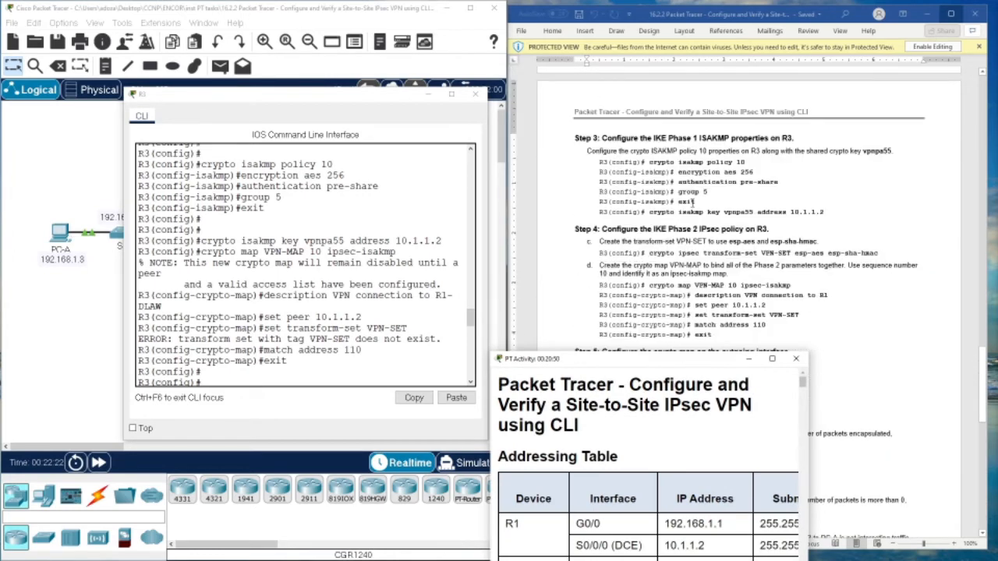
{"action": "left_click_drag", "start_coordinate": [649, 162], "coordinate": [745, 163]}
{"action": "right_click", "coordinate": [745, 164]}
{"action": "left_click", "coordinate": [763, 188]}
{"action": "left_click", "coordinate": [283, 371]}
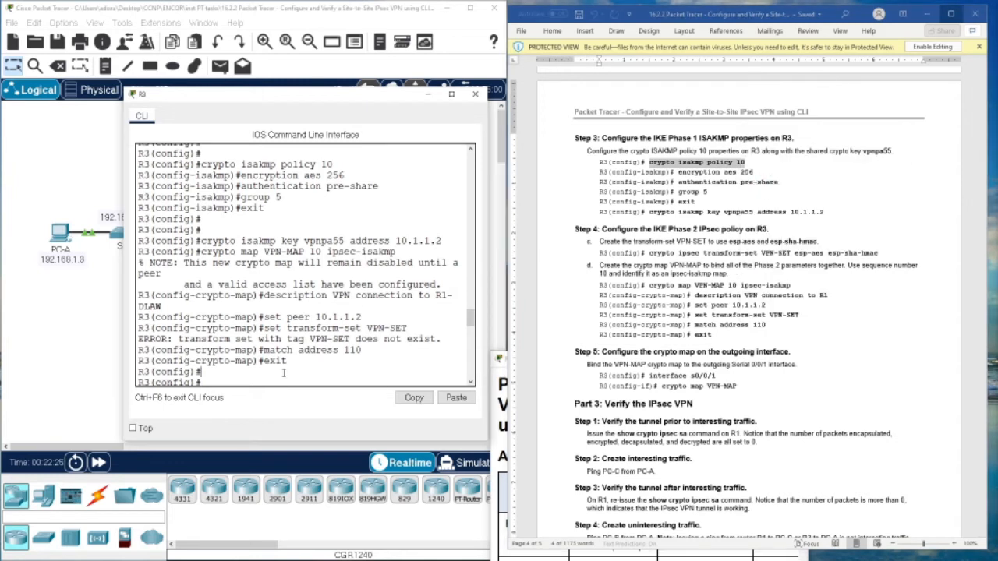
{"action": "right_click", "coordinate": [279, 385]}
{"action": "left_click", "coordinate": [306, 403]}
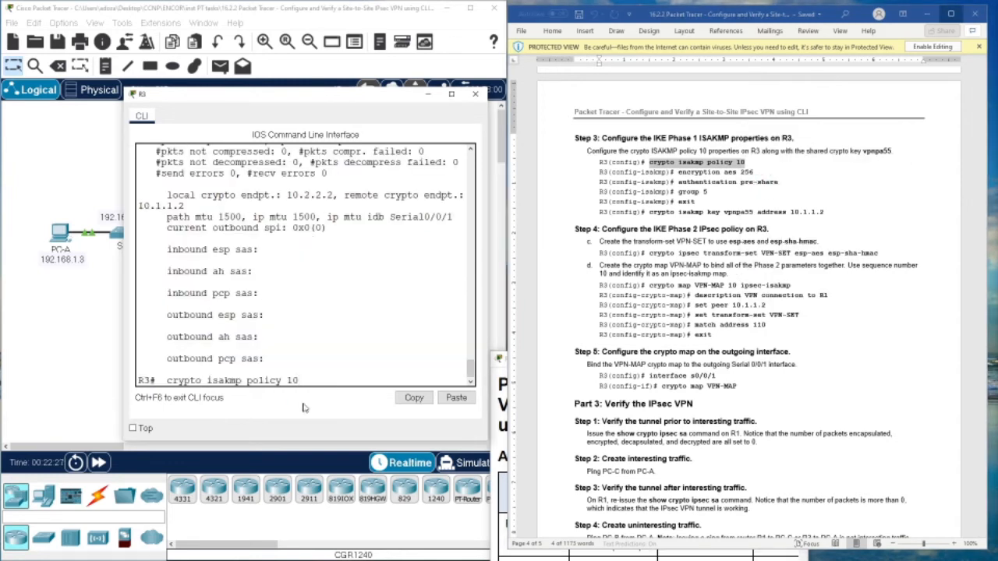
{"action": "key", "text": "BackSpace"}
{"action": "key", "text": "BackSpace"}
{"action": "key", "text": "BackSpace"}
{"action": "key", "text": "BackSpace"}
{"action": "key", "text": "BackSpace"}
{"action": "key", "text": "BackSpace"}
{"action": "key", "text": "BackSpace"}
{"action": "key", "text": "BackSpace"}
{"action": "key", "text": "BackSpace"}
{"action": "key", "text": "BackSpace"}
{"action": "key", "text": "BackSpace"}
{"action": "key", "text": "BackSpace"}
{"action": "key", "text": "BackSpace"}
{"action": "key", "text": "BackSpace"}
{"action": "key", "text": "BackSpace"}
{"action": "key", "text": "BackSpace"}
{"action": "key", "text": "BackSpace"}
{"action": "key", "text": "BackSpace"}
{"action": "key", "text": "BackSpace"}
{"action": "key", "text": "BackSpace"}
{"action": "key", "text": "Return"}
{"action": "key", "text": "Return"}
{"action": "key", "text": "Return"}
{"action": "key", "text": "Return"}
- Enter conf t on R3 and create crypto isakmp policy 10
{"action": "key", "text": "Return"}
{"action": "key", "text": "Return"}
{"action": "key", "text": "Return"}
{"action": "key", "text": "Return"}
{"action": "key", "text": "Return"}
{"action": "key", "text": "Return"}
{"action": "key", "text": "Return"}
{"action": "key", "text": "Return"}
{"action": "key", "text": "Return"}
{"action": "key", "text": "Return"}
{"action": "key", "text": "Return"}
{"action": "key", "text": "Return"}
{"action": "key", "text": "Return"}
{"action": "key", "text": "Return"}
{"action": "key", "text": "Return"}
{"action": "key", "text": "Return"}
{"action": "key", "text": "Return"}
{"action": "key", "text": "Return"}
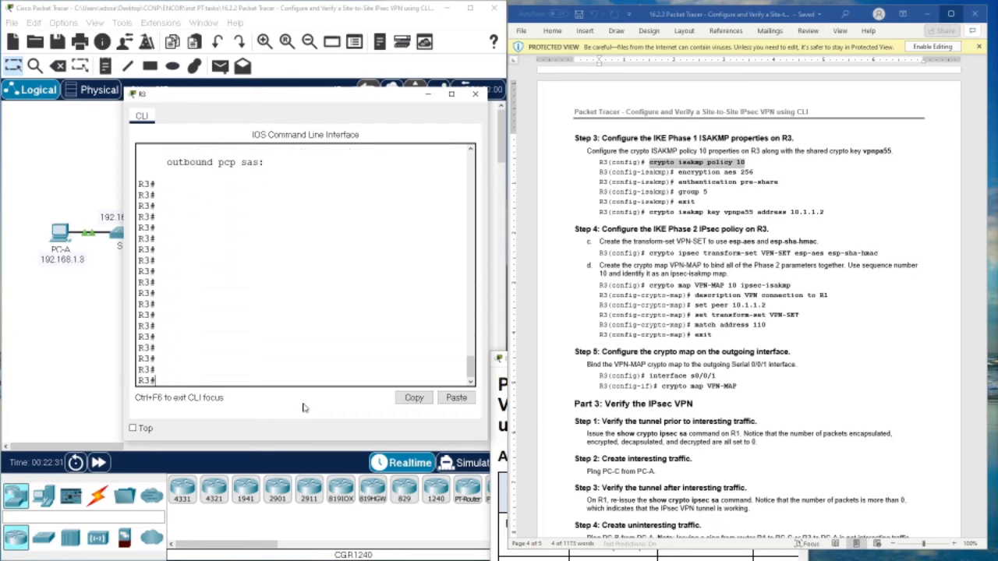
{"action": "type", "text": "conf t"}
{"action": "key", "text": "Return"}
{"action": "key", "text": "Return"}
{"action": "key", "text": "Return"}
{"action": "key", "text": "Return"}
{"action": "key", "text": "Return"}
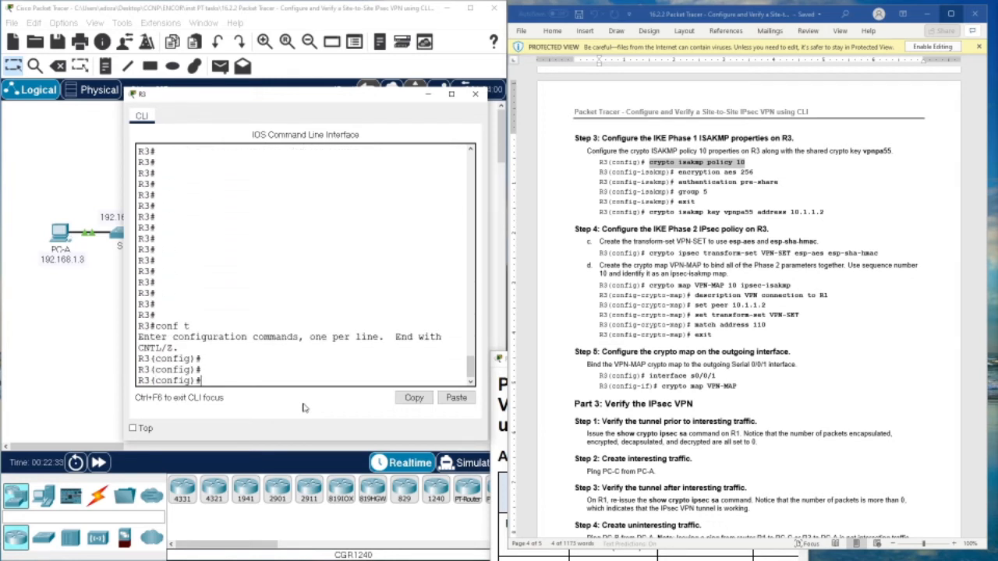
{"action": "right_click", "coordinate": [285, 375]}
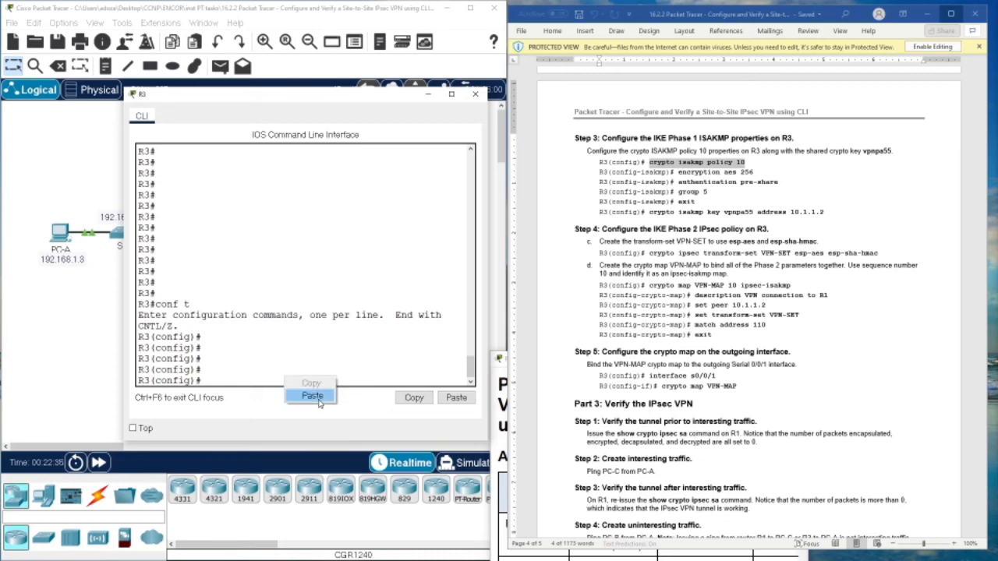
{"action": "left_click", "coordinate": [306, 399]}
{"action": "key", "text": "Return"}
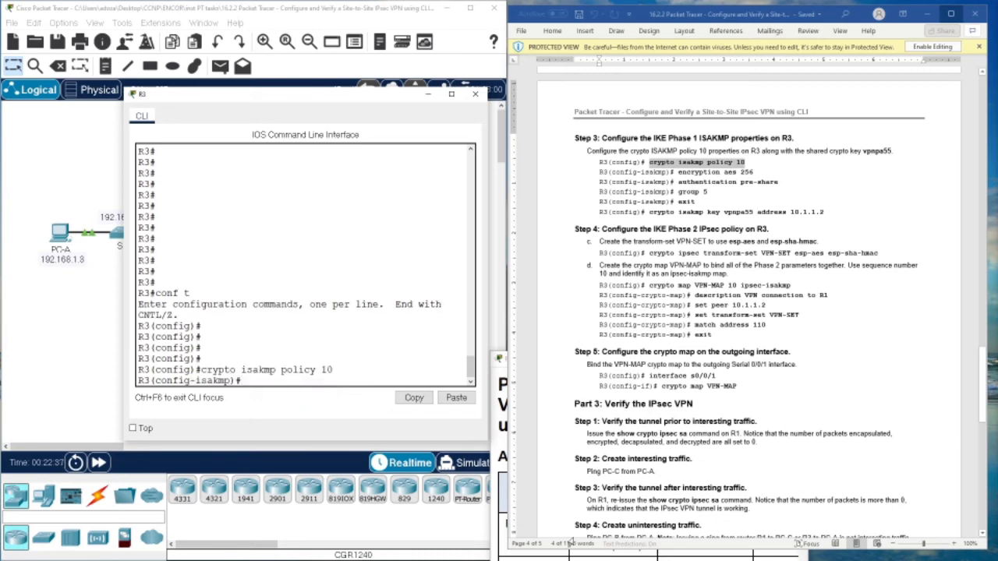
- Set ISAKMP policy 10 encryption to aes 256
{"action": "left_click", "coordinate": [503, 435]}
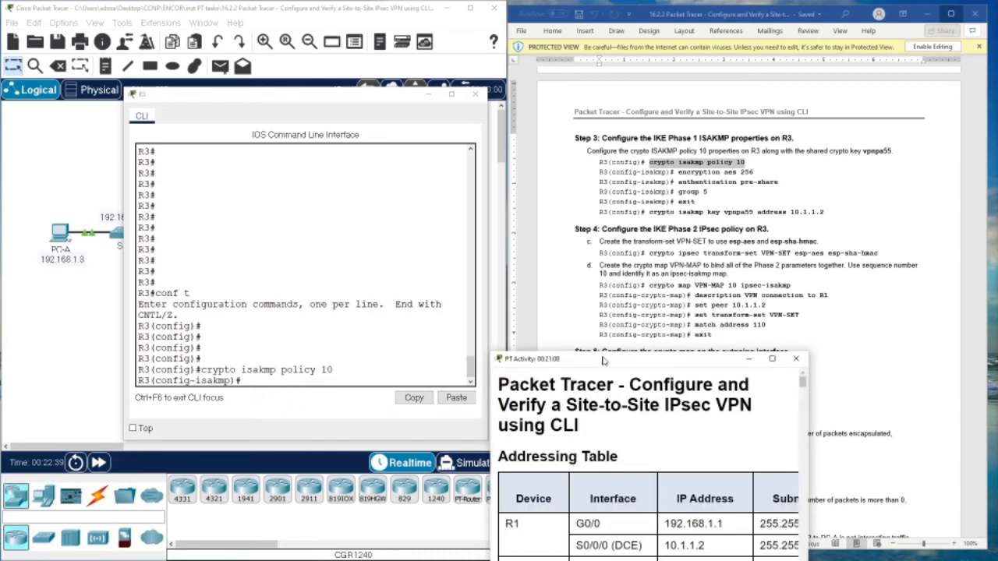
{"action": "left_click_drag", "start_coordinate": [604, 361], "coordinate": [634, 319]}
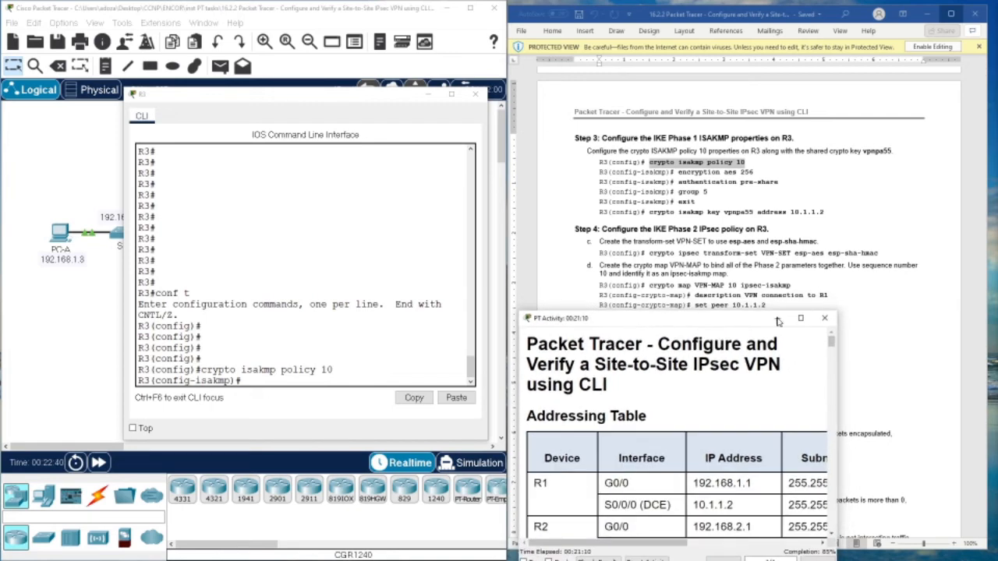
{"action": "left_click", "coordinate": [813, 228]}
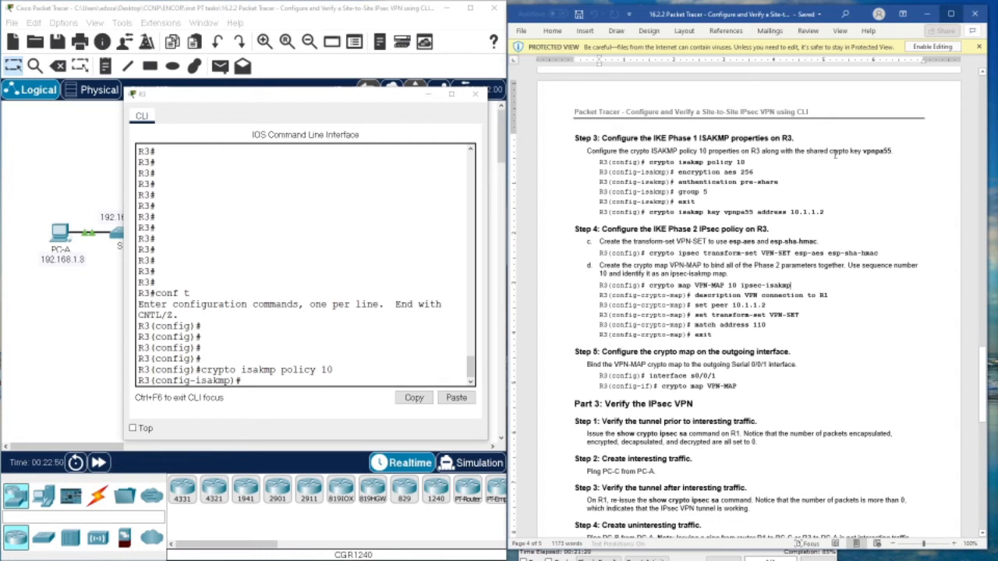
{"action": "left_click_drag", "start_coordinate": [679, 173], "coordinate": [755, 172]}
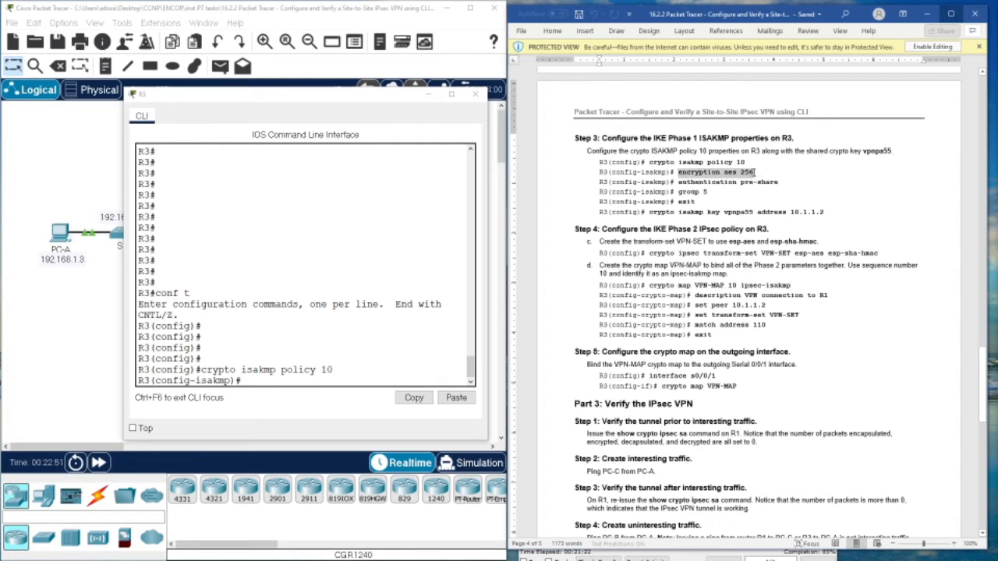
{"action": "right_click", "coordinate": [753, 175]}
{"action": "left_click", "coordinate": [779, 193]}
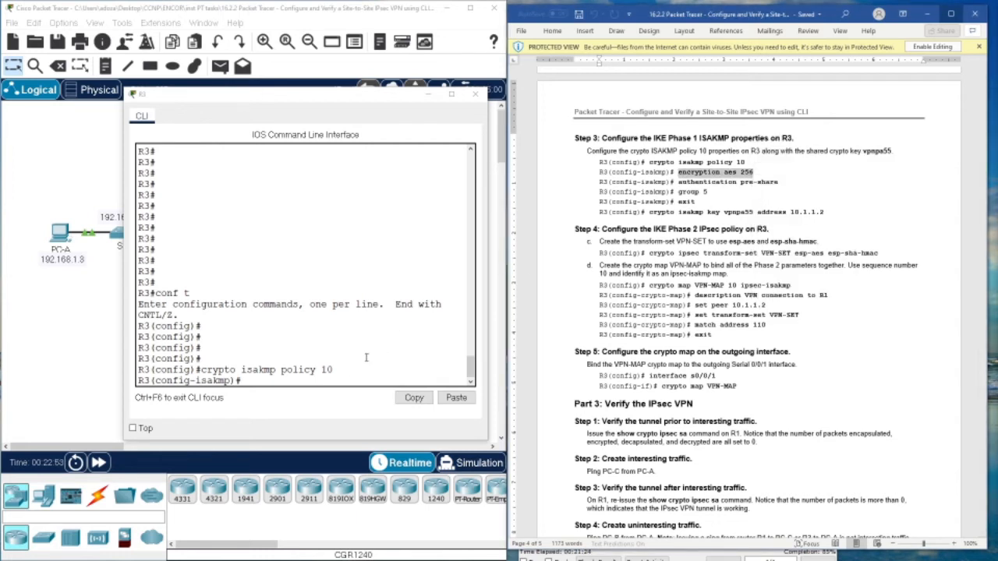
{"action": "left_click", "coordinate": [299, 382]}
{"action": "right_click", "coordinate": [299, 383]}
{"action": "left_click", "coordinate": [329, 404]}
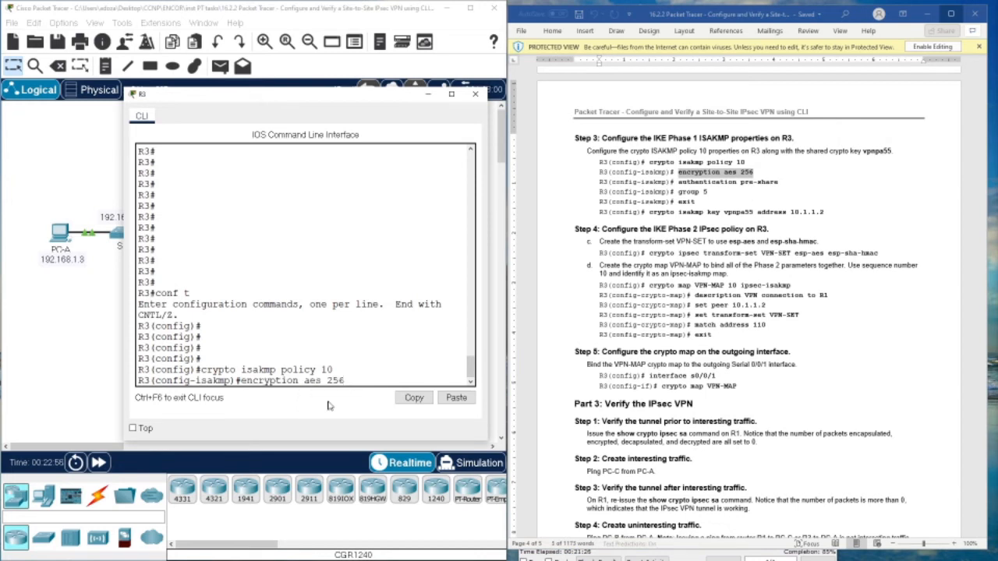
{"action": "key", "text": "Return"}
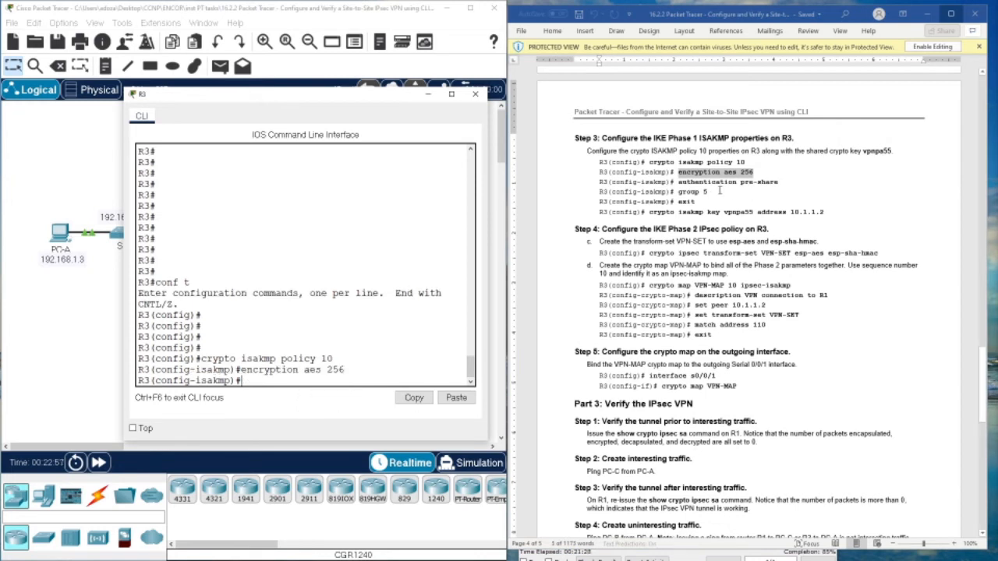
- Add authentication pre-share and group 5 to the policy, then exit it
{"action": "left_click_drag", "start_coordinate": [677, 181], "coordinate": [780, 183]}
{"action": "right_click", "coordinate": [779, 183]}
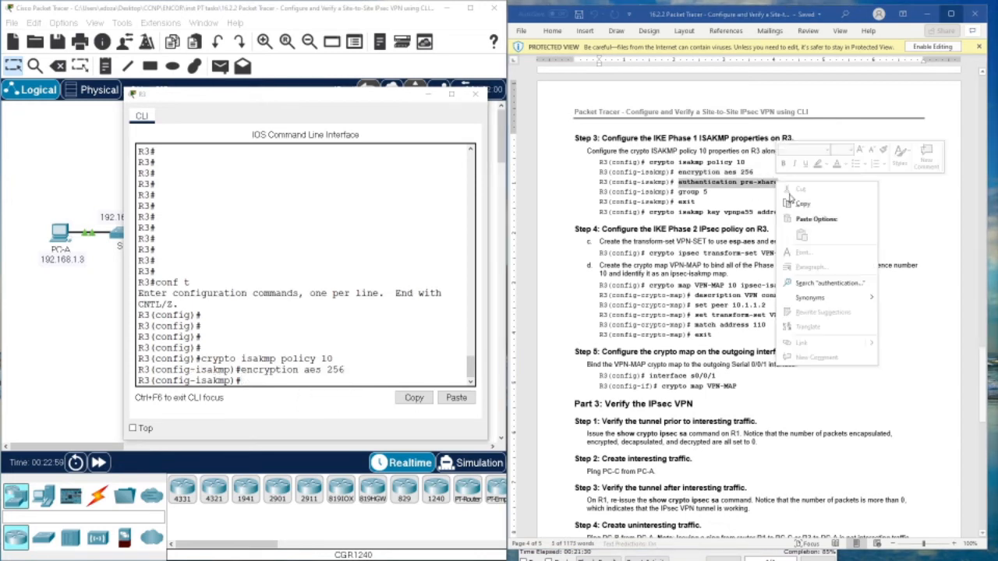
{"action": "left_click", "coordinate": [798, 204]}
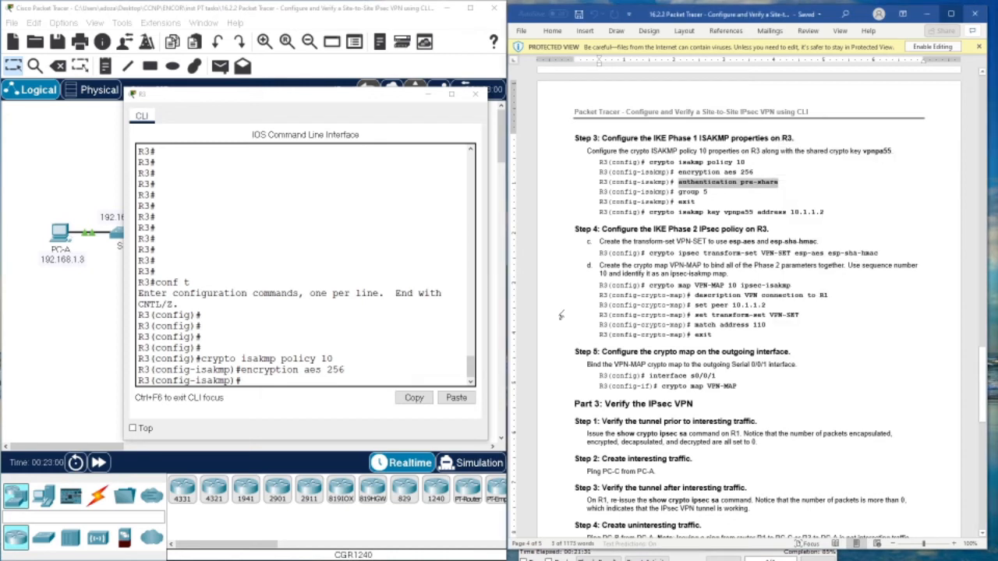
{"action": "left_click", "coordinate": [293, 382]}
{"action": "key", "text": "ctrl+v"}
{"action": "key", "text": "Return"}
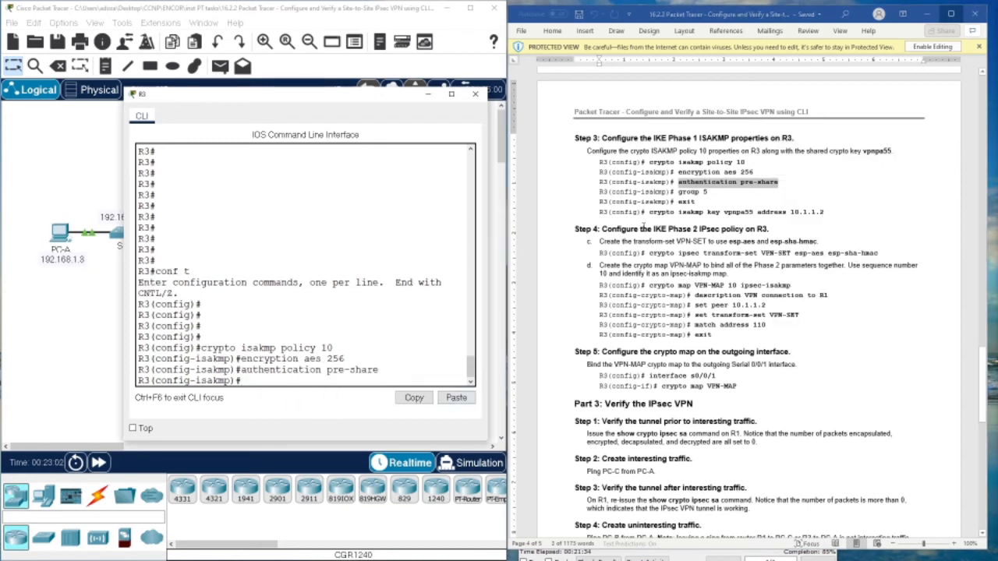
{"action": "left_click_drag", "start_coordinate": [688, 194], "coordinate": [705, 197]}
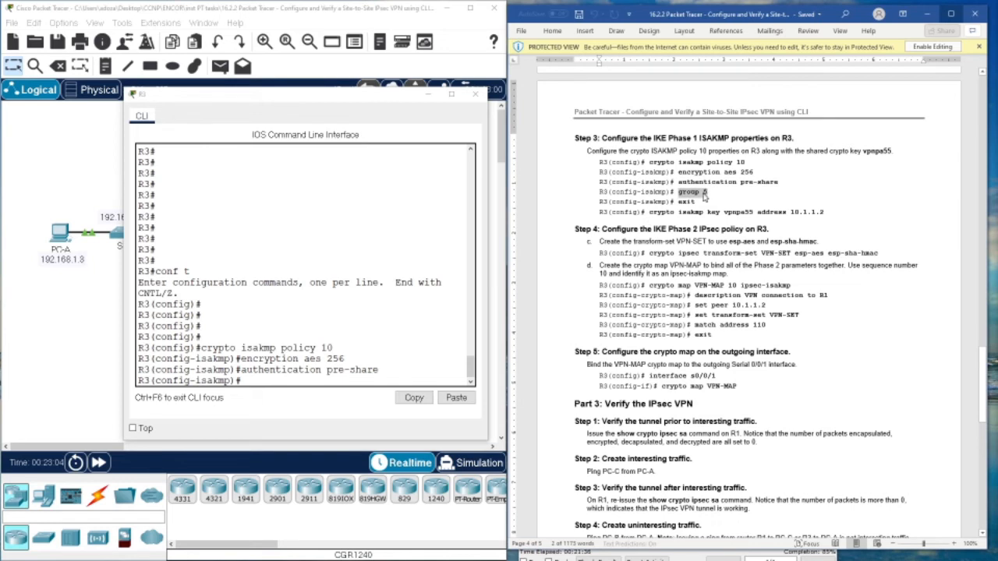
{"action": "right_click", "coordinate": [704, 197]}
{"action": "left_click", "coordinate": [725, 216]}
{"action": "right_click", "coordinate": [332, 389]}
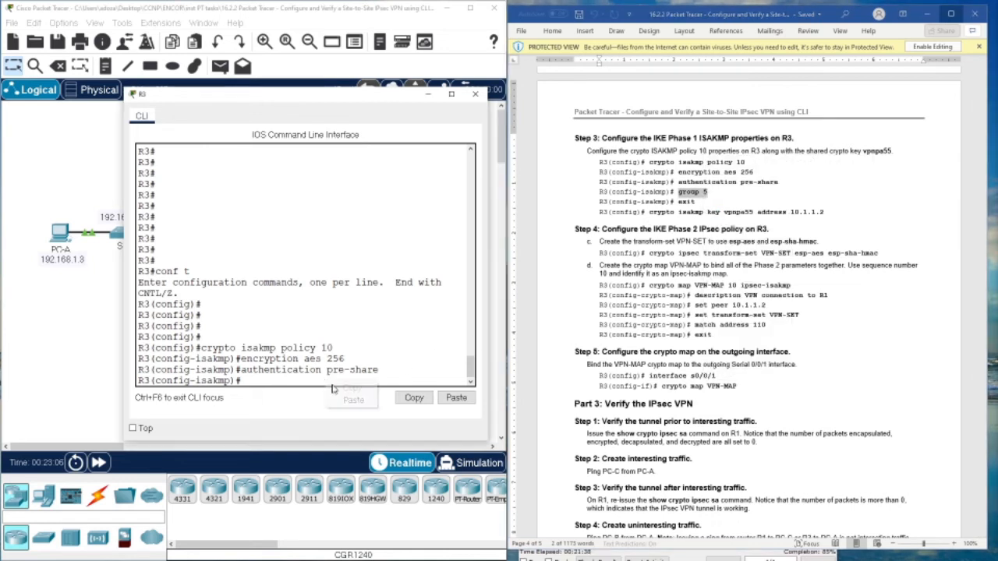
{"action": "left_click", "coordinate": [342, 400]}
{"action": "key", "text": "Return"}
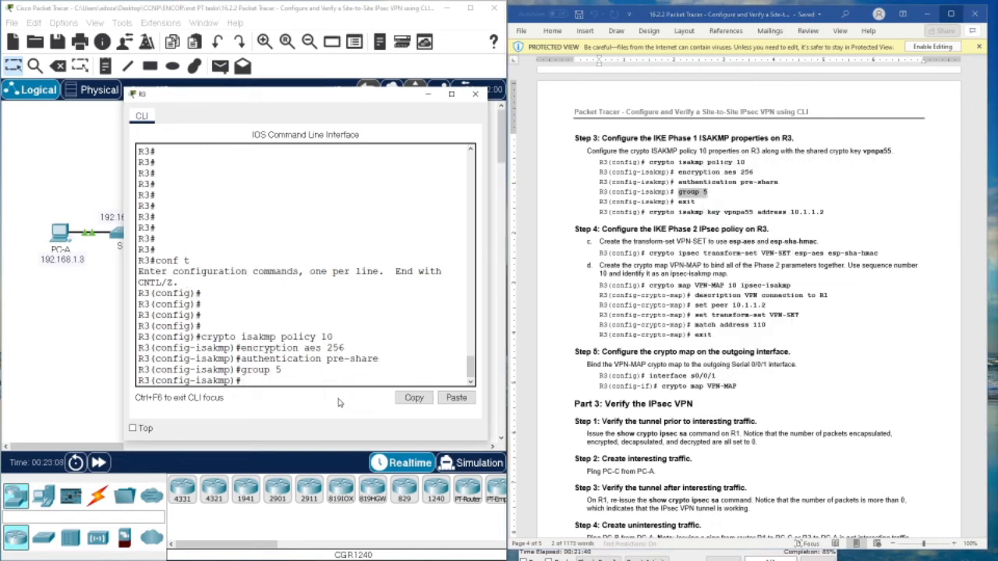
{"action": "type", "text": "exit"}
{"action": "key", "text": "Return"}
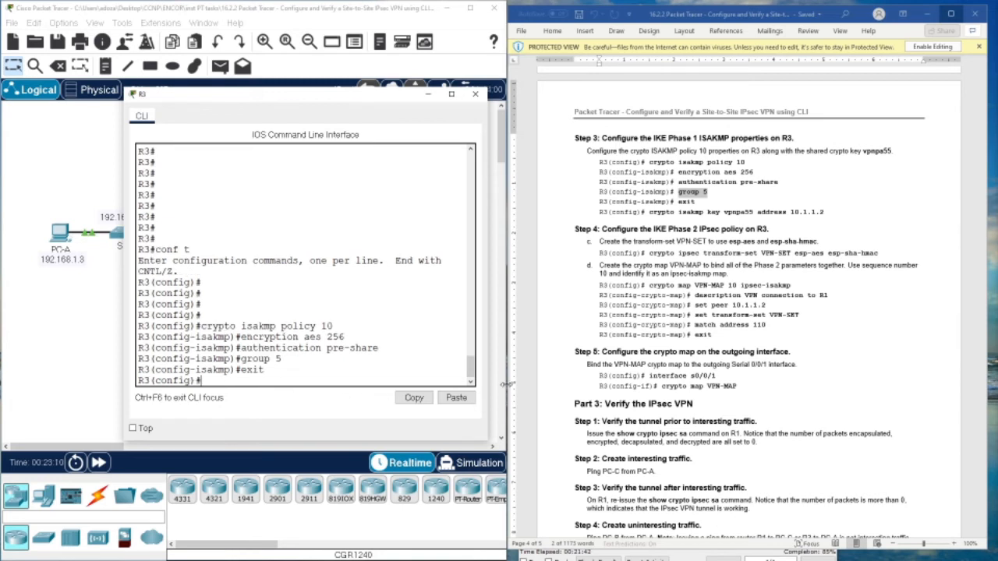
- Enter the crypto isakmp pre-shared key command for peer 10.1.1.2
{"action": "left_click_drag", "start_coordinate": [672, 212], "coordinate": [824, 212]}
{"action": "right_click", "coordinate": [809, 217]}
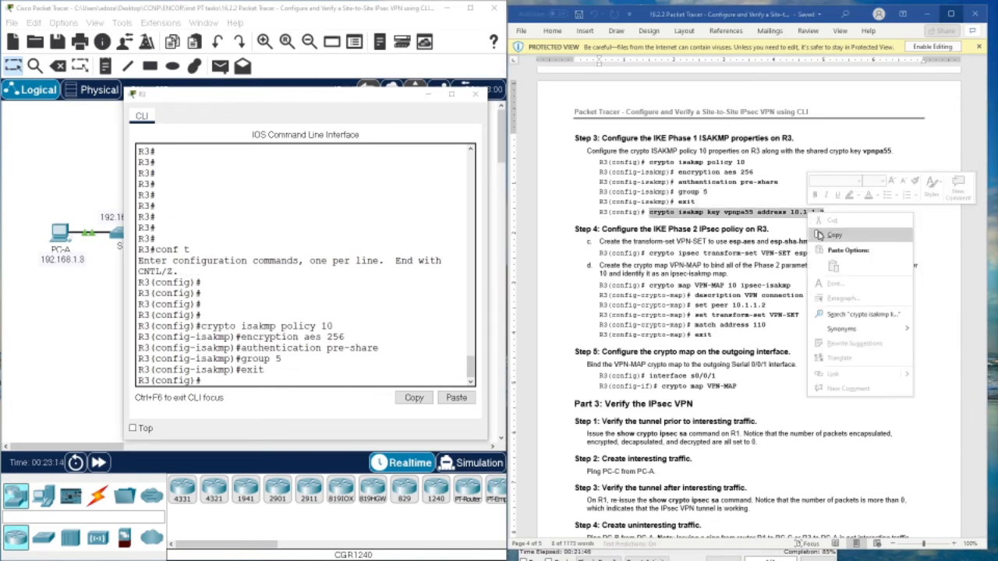
{"action": "left_click", "coordinate": [819, 235]}
{"action": "right_click", "coordinate": [277, 382]}
{"action": "left_click", "coordinate": [298, 409]}
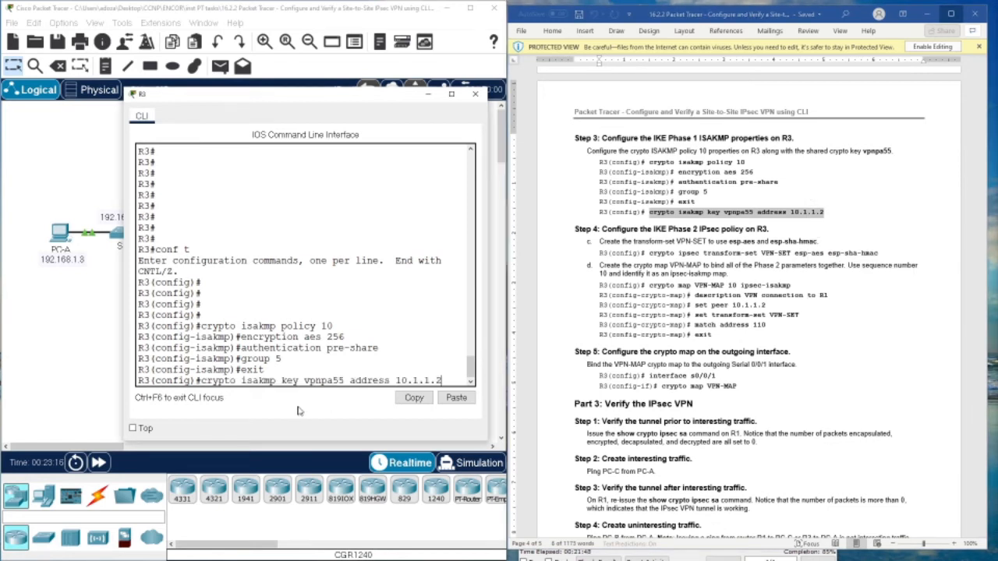
{"action": "key", "text": "Return"}
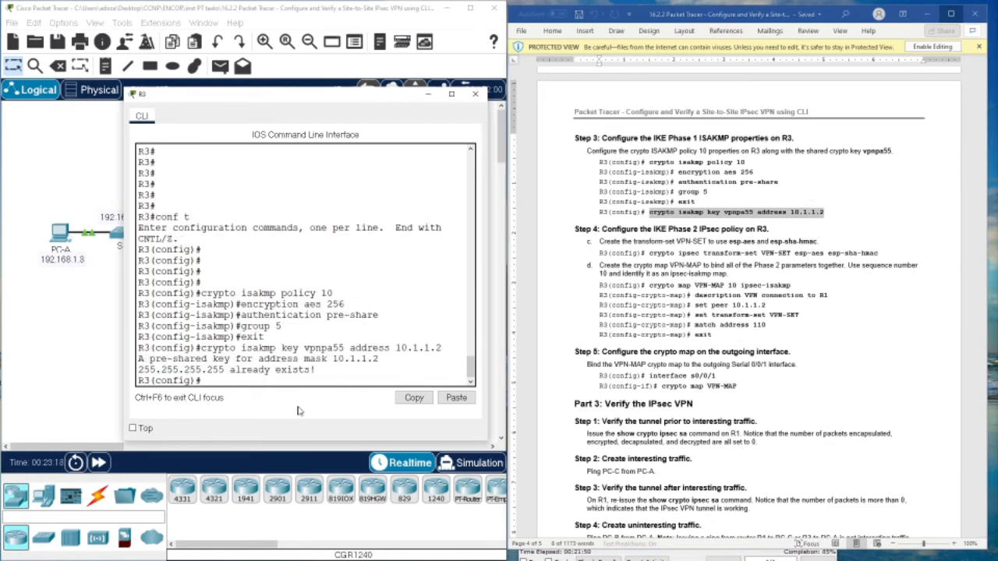
{"action": "key", "text": "Return"}
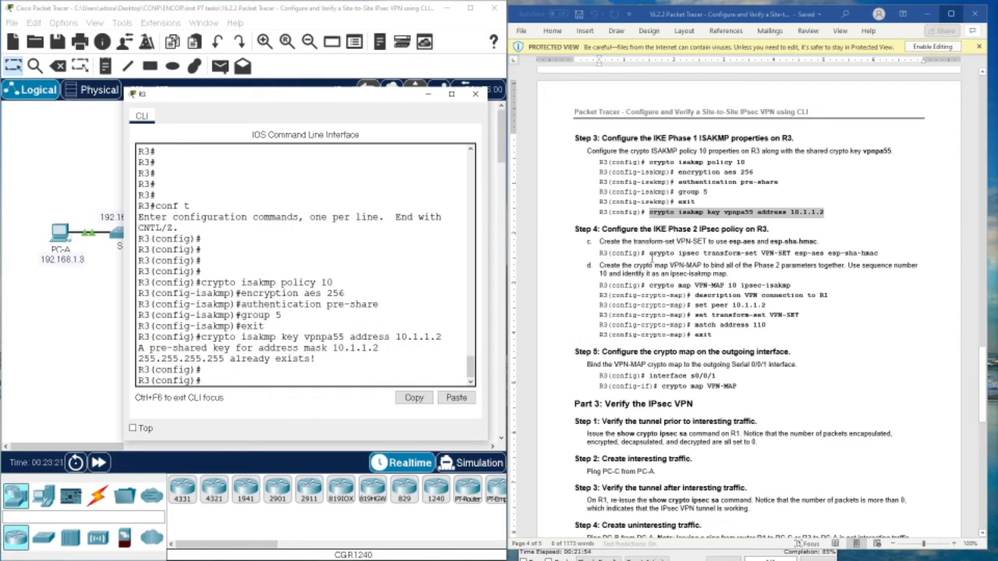
- Copy the VPN-SET transform-set command from the lab instructions
{"action": "left_click_drag", "start_coordinate": [651, 253], "coordinate": [870, 256]}
{"action": "right_click", "coordinate": [870, 256]}
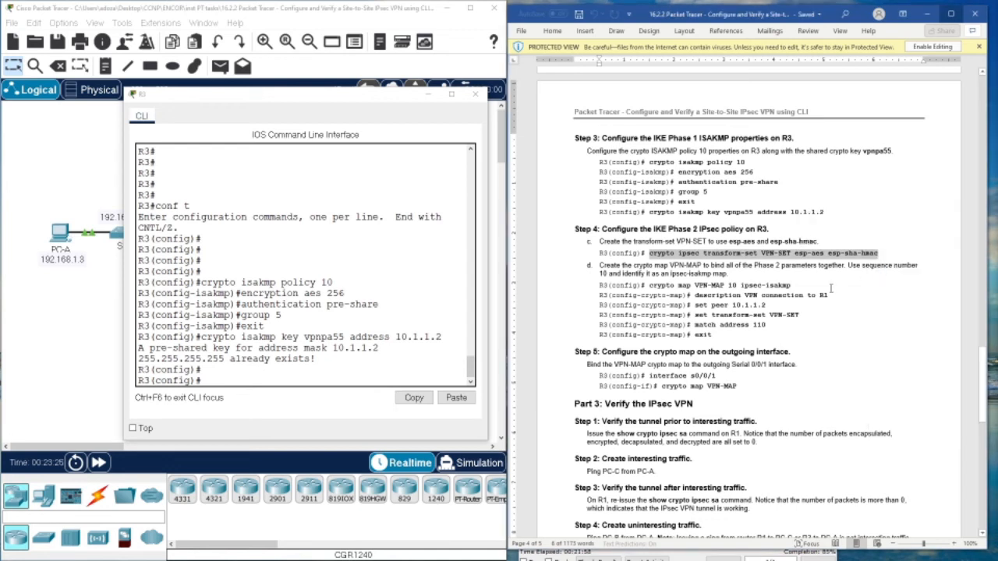
{"action": "left_click", "coordinate": [889, 275]}
- Re-enter the VPN-SET transform-set command on R3
{"action": "left_click", "coordinate": [248, 405]}
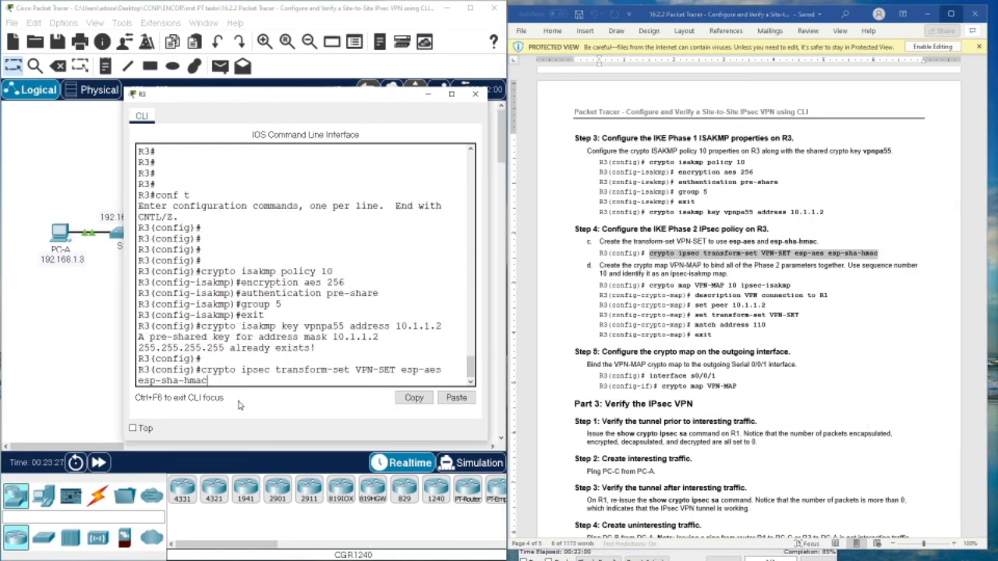
{"action": "key", "text": "Return"}
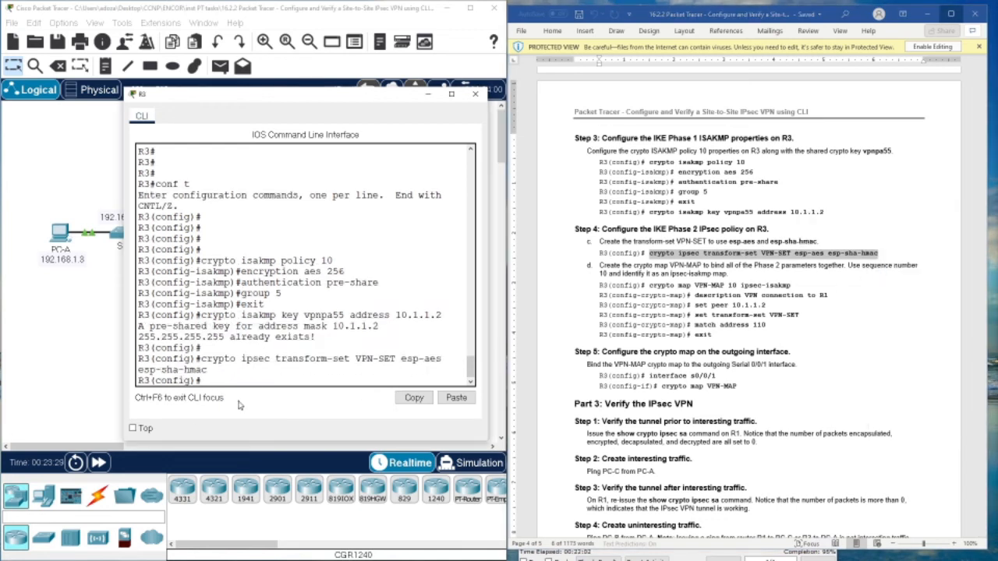
{"action": "key", "text": "Return"}
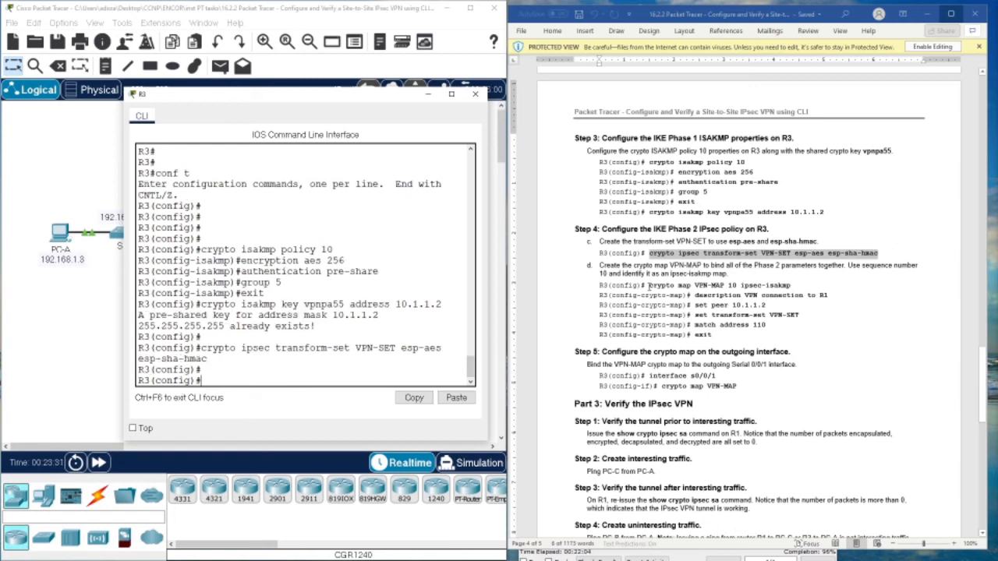
- Create crypto map VPN-MAP 10 and give it the R1 connection description
{"action": "left_click_drag", "start_coordinate": [650, 286], "coordinate": [786, 287]}
{"action": "right_click", "coordinate": [786, 287]}
{"action": "left_click", "coordinate": [811, 306]}
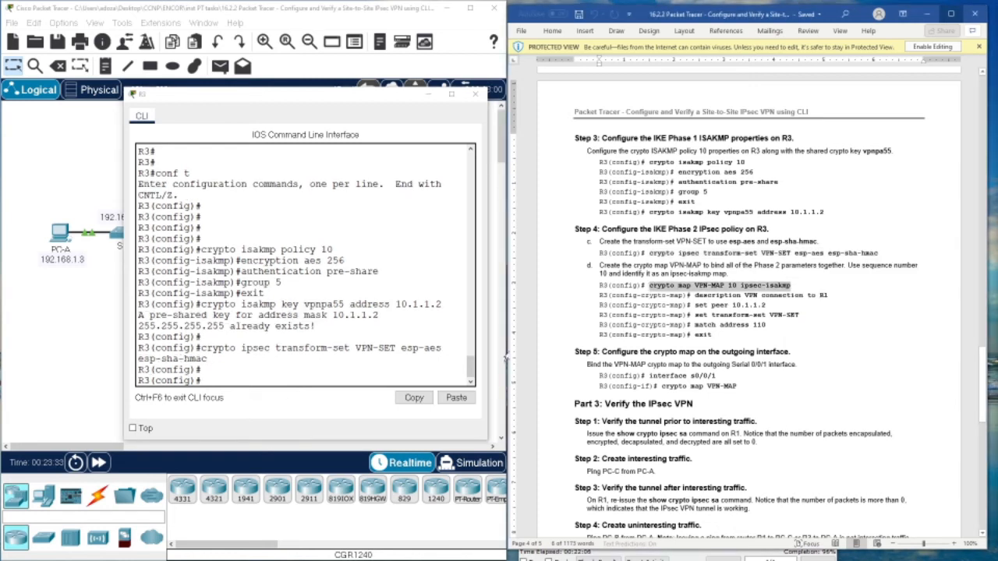
{"action": "left_click", "coordinate": [242, 382]}
{"action": "key", "text": "ctrl+v"}
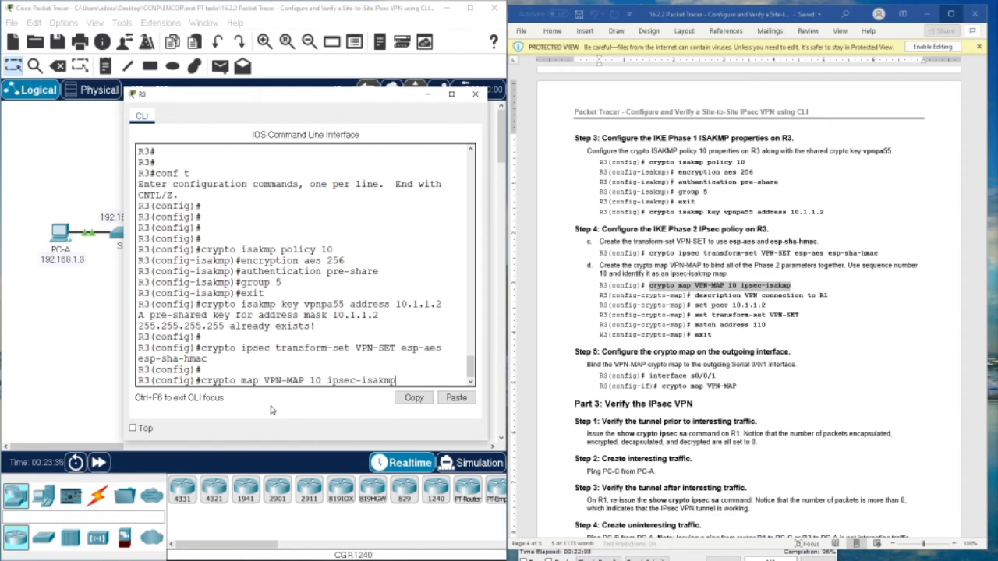
{"action": "key", "text": "Return"}
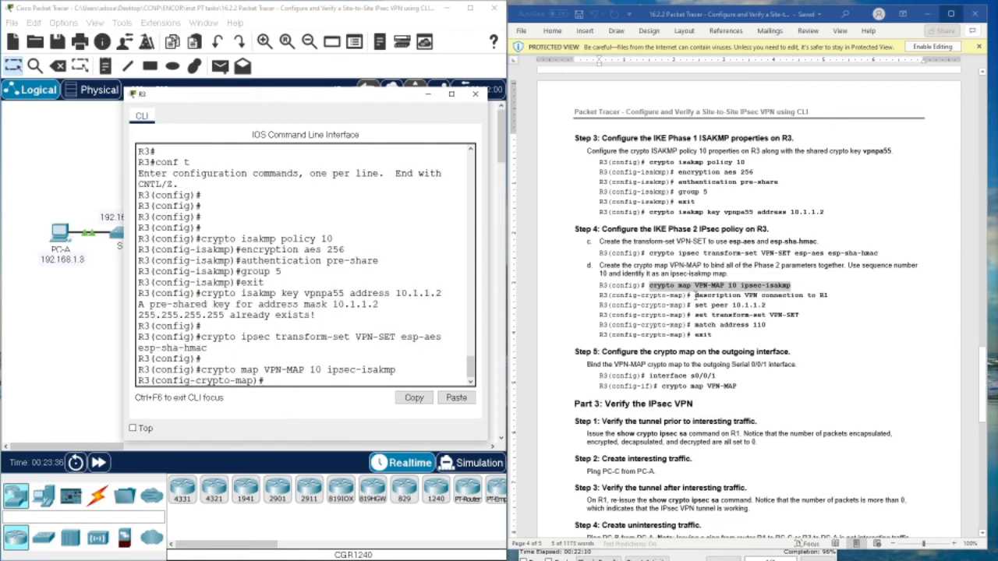
{"action": "left_click_drag", "start_coordinate": [694, 296], "coordinate": [827, 298]}
{"action": "right_click", "coordinate": [817, 297]}
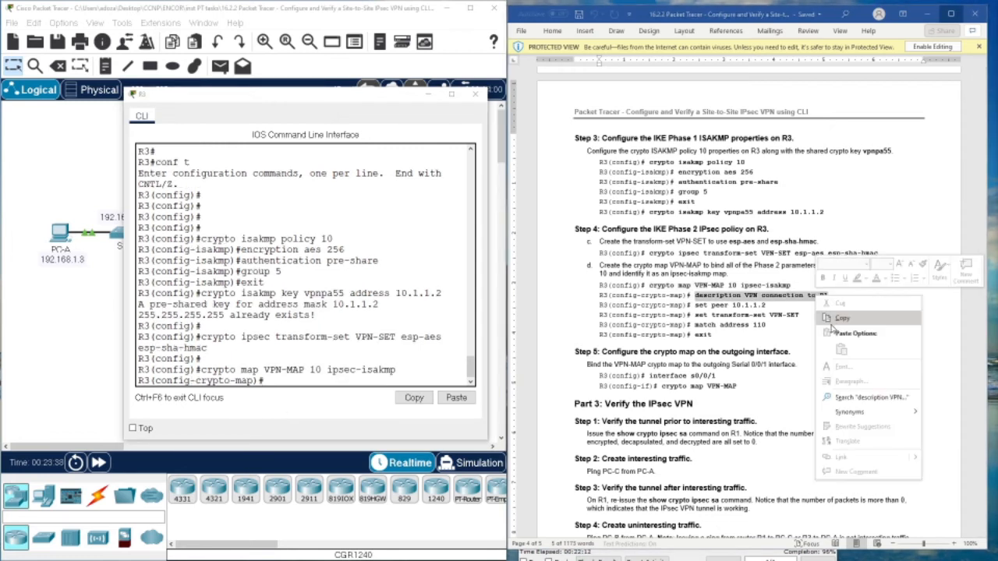
{"action": "left_click", "coordinate": [833, 323]}
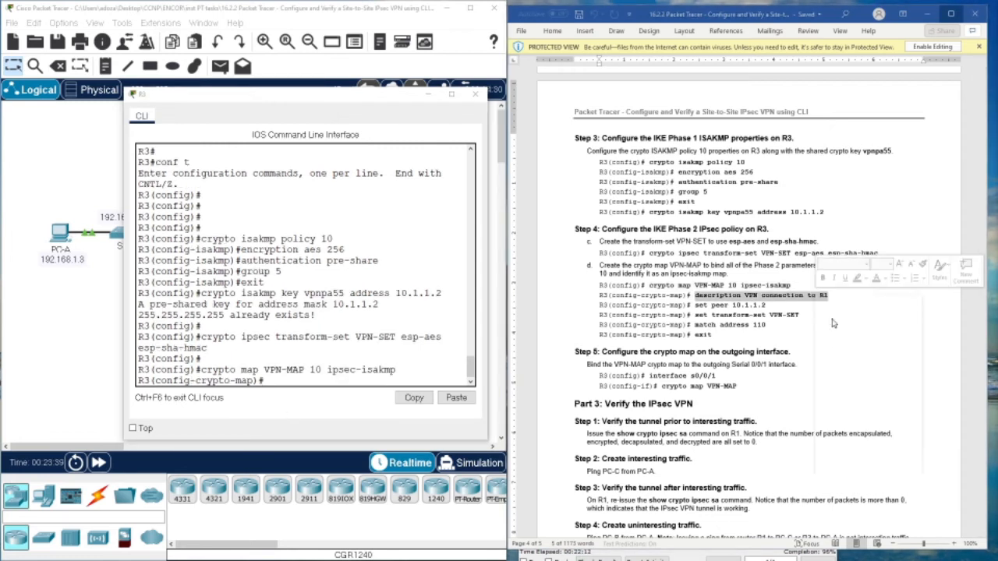
{"action": "right_click", "coordinate": [278, 384]}
{"action": "left_click", "coordinate": [303, 402]}
{"action": "key", "text": "Return"}
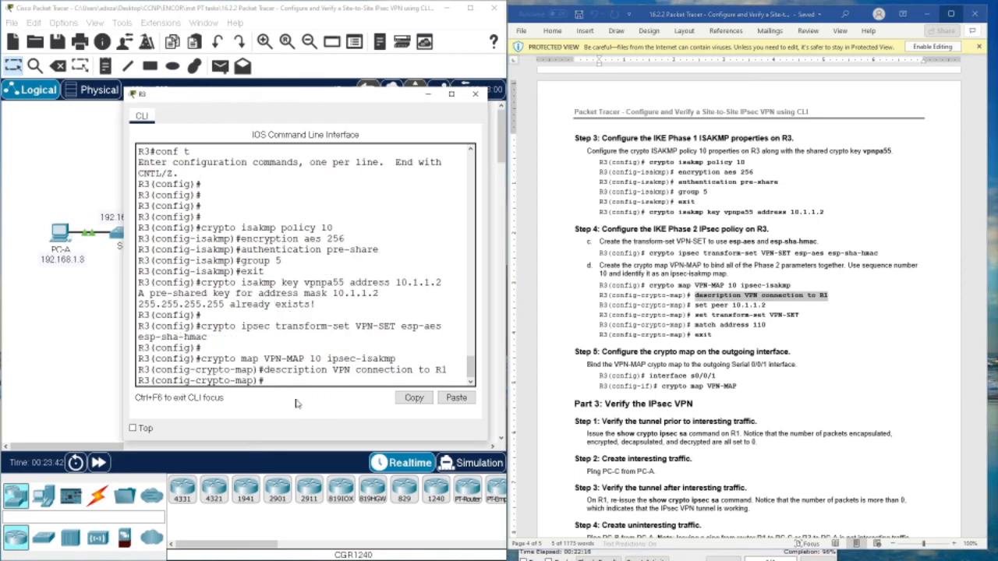
{"action": "key", "text": "Return"}
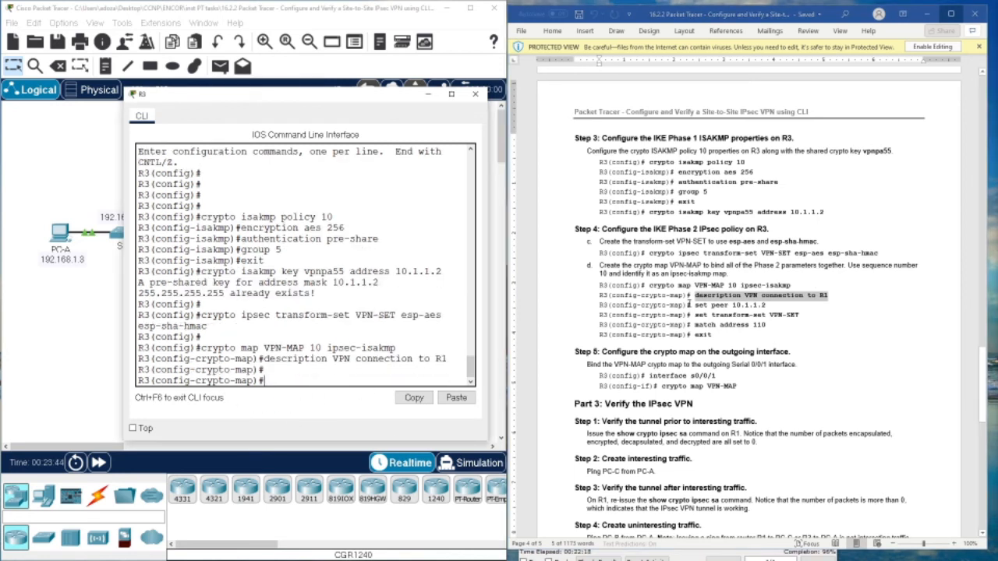
- Set the crypto map peer to 10.1.1.2 and transform-set VPN-SET
{"action": "left_click", "coordinate": [711, 306]}
{"action": "left_click_drag", "start_coordinate": [695, 306], "coordinate": [761, 307]}
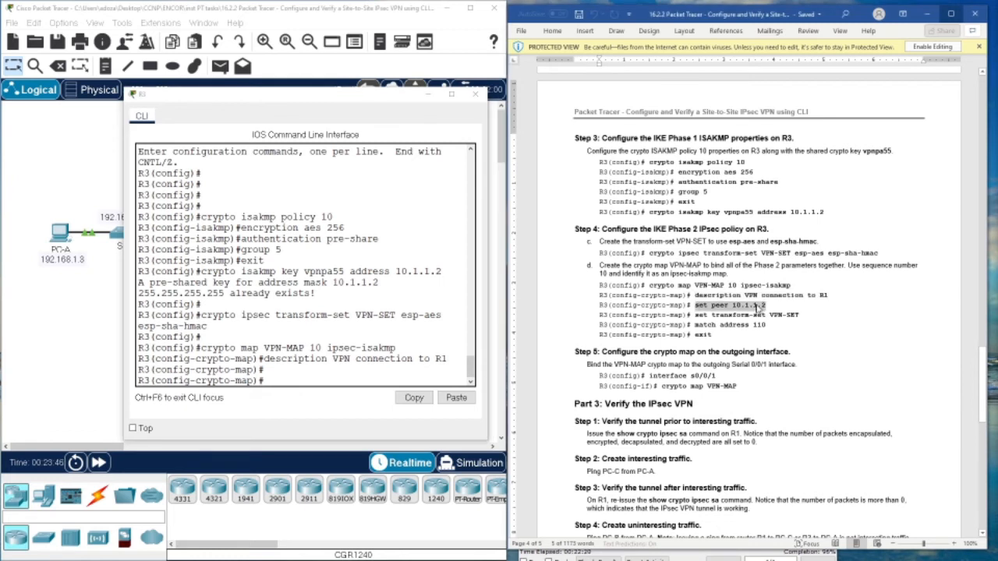
{"action": "right_click", "coordinate": [763, 306]}
{"action": "left_click", "coordinate": [788, 326]}
{"action": "left_click", "coordinate": [295, 382]}
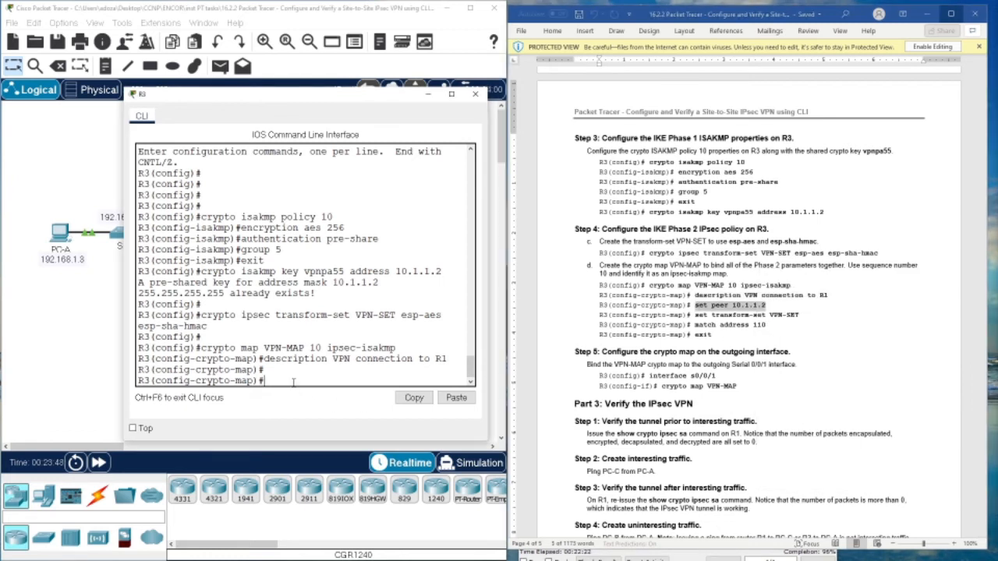
{"action": "right_click", "coordinate": [295, 382]}
{"action": "left_click", "coordinate": [309, 402]}
{"action": "key", "text": "Return"}
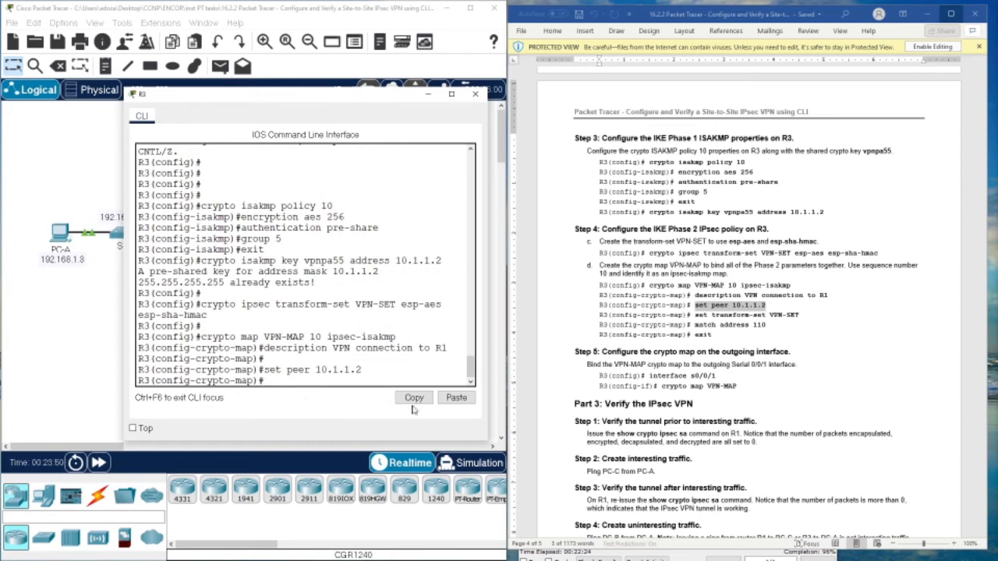
{"action": "left_click_drag", "start_coordinate": [694, 315], "coordinate": [800, 315]}
{"action": "right_click", "coordinate": [801, 315]}
{"action": "left_click", "coordinate": [818, 337]}
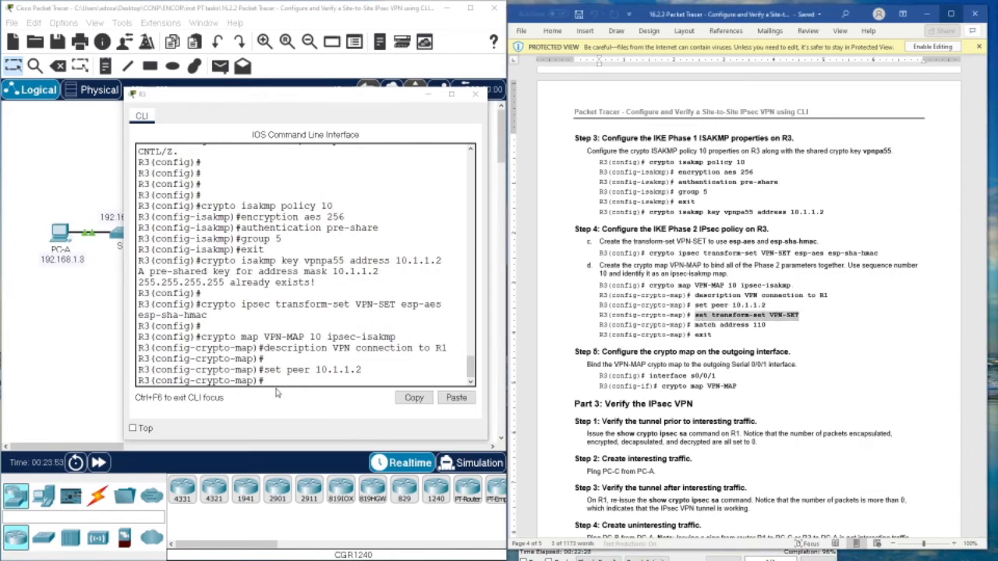
{"action": "left_click", "coordinate": [279, 382]}
{"action": "right_click", "coordinate": [279, 382]}
{"action": "left_click", "coordinate": [296, 411]}
{"action": "key", "text": "Return"}
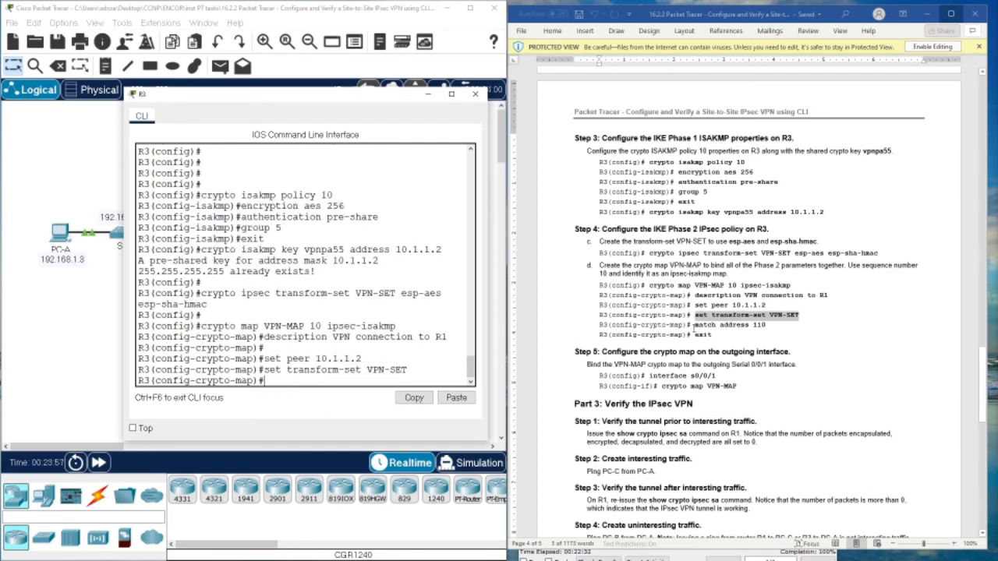
- Match access list 110 and exit crypto map configuration
{"action": "left_click_drag", "start_coordinate": [694, 325], "coordinate": [767, 324]}
{"action": "right_click", "coordinate": [767, 324]}
{"action": "left_click", "coordinate": [778, 346]}
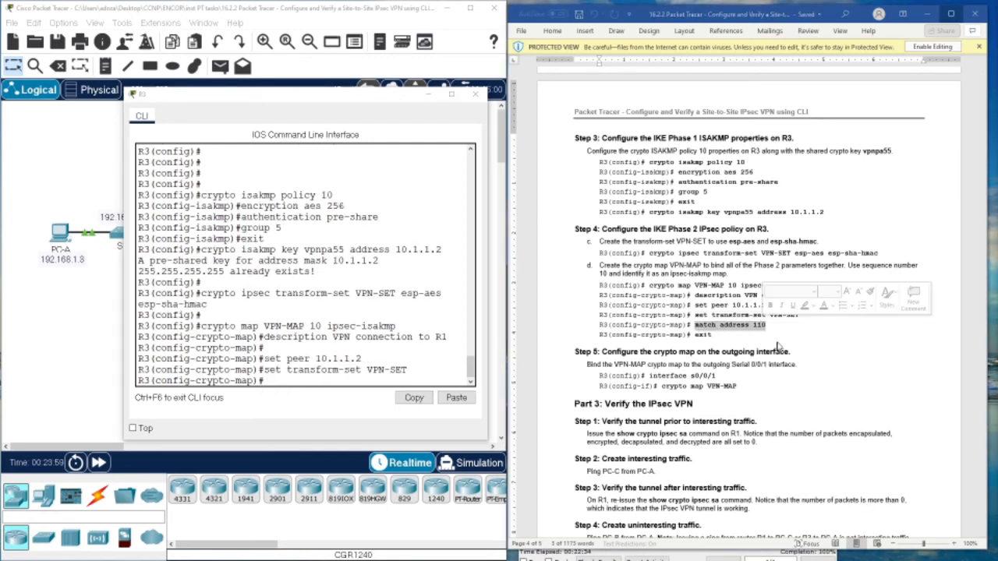
{"action": "left_click", "coordinate": [304, 379]}
{"action": "right_click", "coordinate": [304, 379]}
{"action": "left_click", "coordinate": [327, 404]}
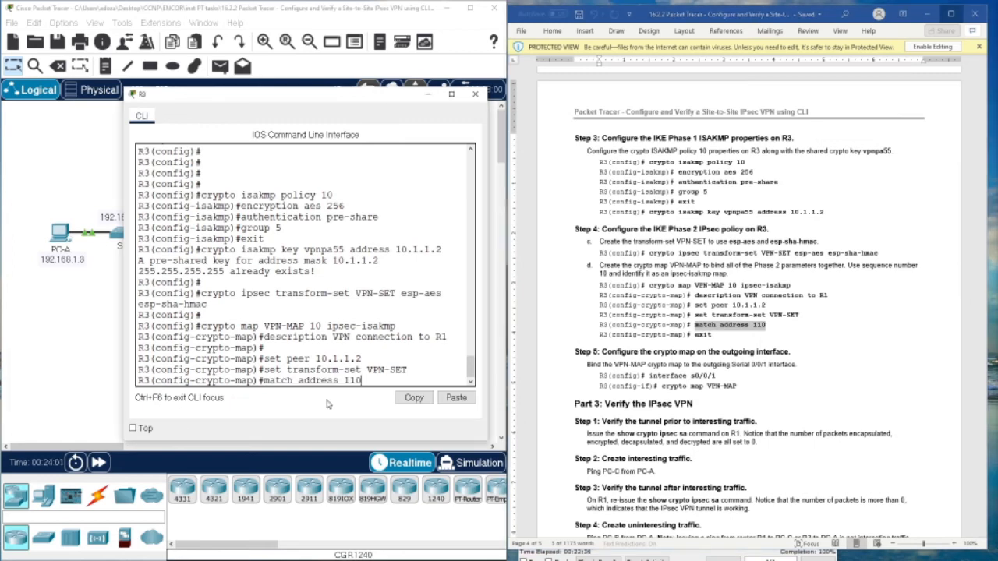
{"action": "key", "text": "Return"}
{"action": "type", "text": "exit"}
{"action": "key", "text": "Return"}
{"action": "key", "text": "Return"}
{"action": "key", "text": "Return"}
{"action": "key", "text": "Return"}
{"action": "key", "text": "Return"}
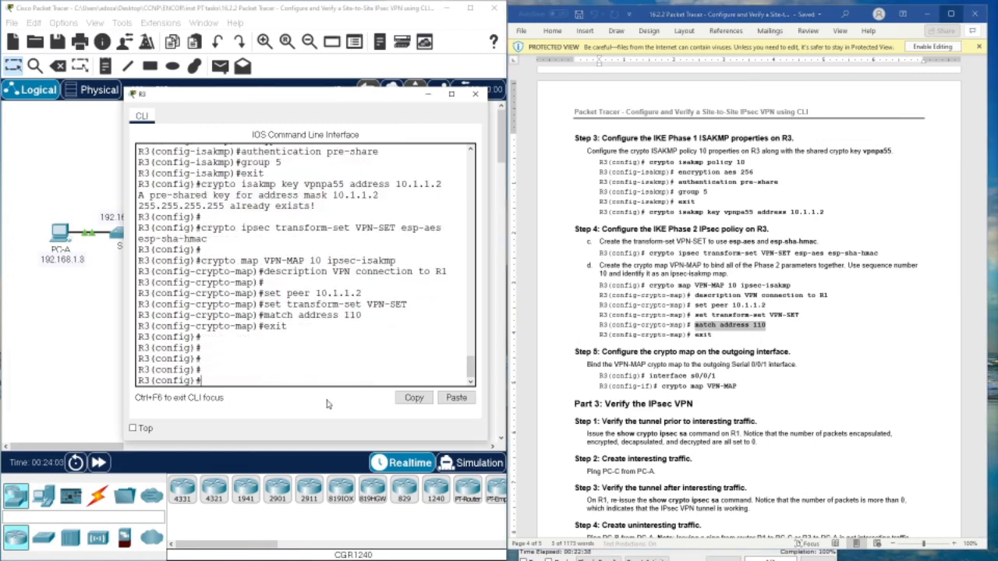
{"action": "key", "text": "Return"}
{"action": "key", "text": "Return"}
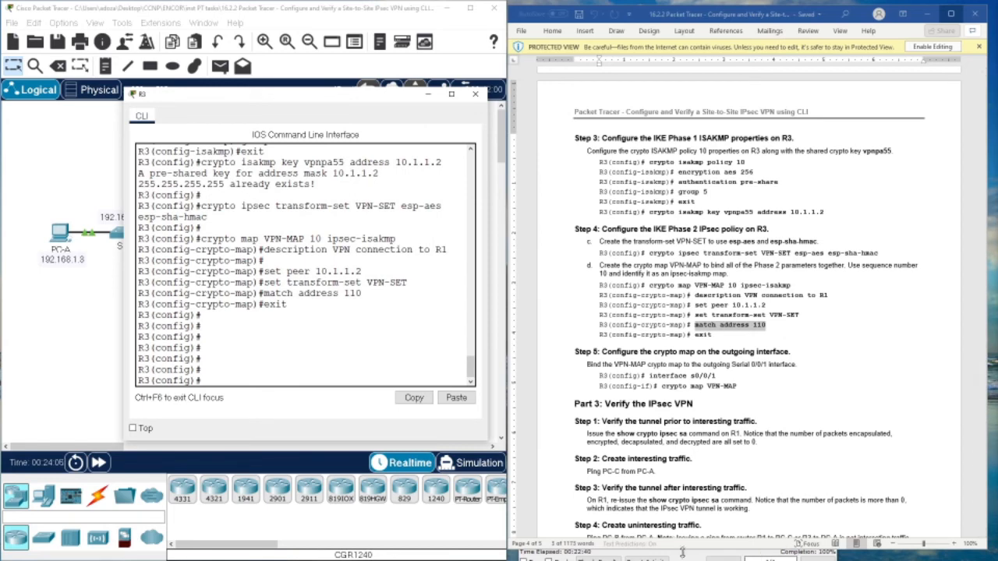
- Rerun ping 192.168.3.3 from PC-A's Command Prompt
{"action": "left_click", "coordinate": [58, 235]}
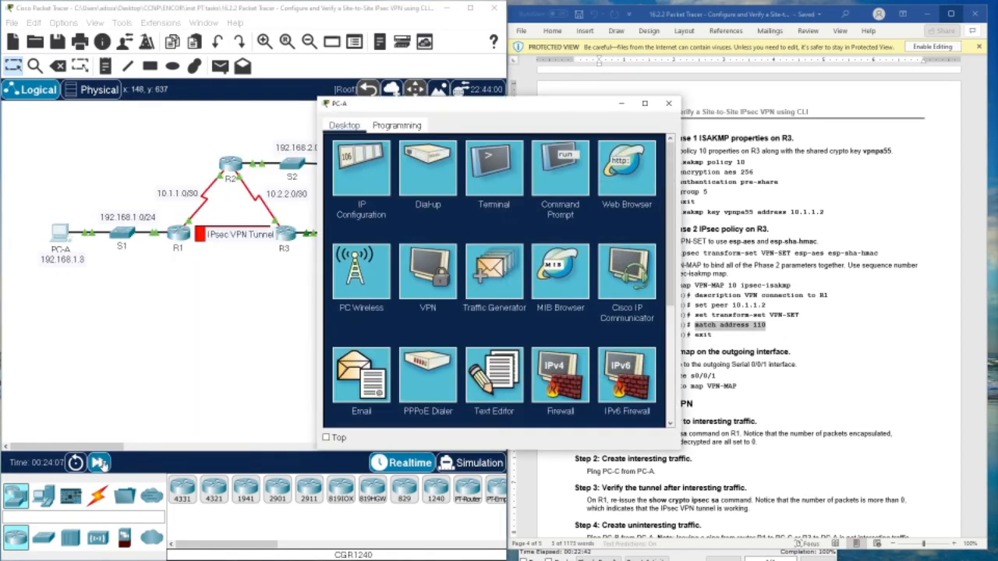
{"action": "left_click", "coordinate": [100, 463]}
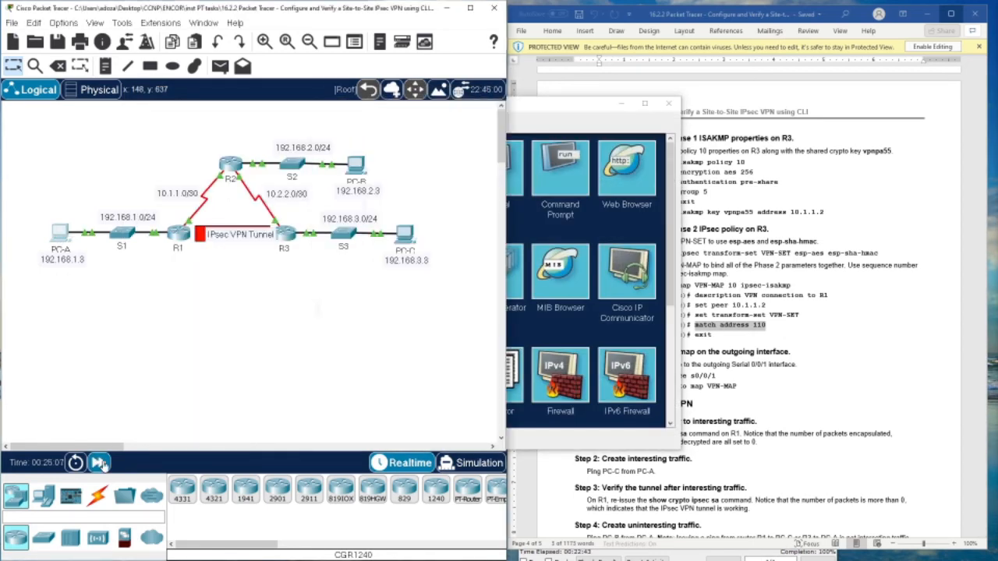
{"action": "left_click", "coordinate": [563, 123]}
{"action": "left_click", "coordinate": [561, 168]}
{"action": "key", "text": "Return"}
{"action": "key", "text": "Return"}
{"action": "key", "text": "Return"}
{"action": "key", "text": "Return"}
{"action": "key", "text": "Return"}
{"action": "key", "text": "Return"}
{"action": "key", "text": "Return"}
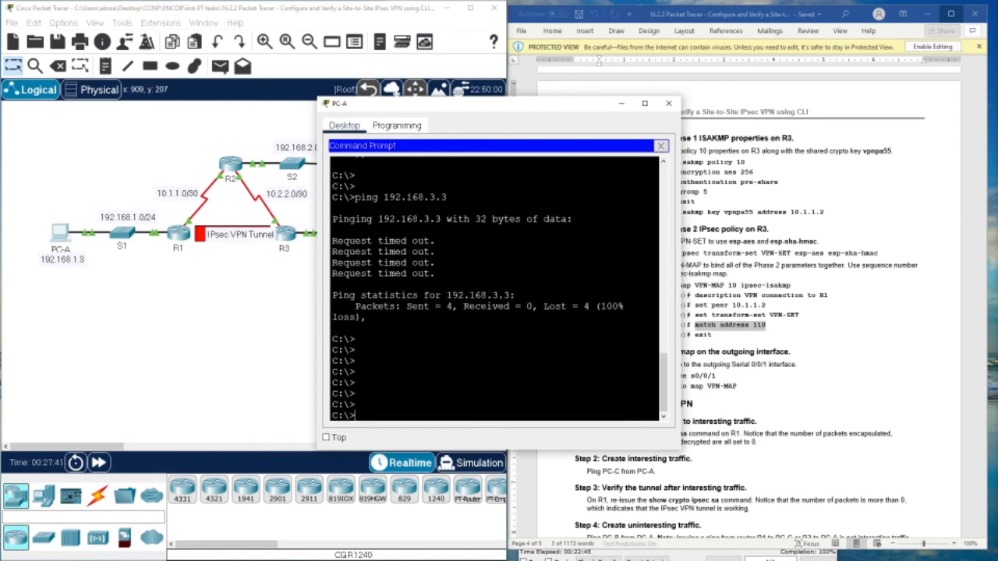
{"action": "key", "text": "Up"}
{"action": "key", "text": "Return"}
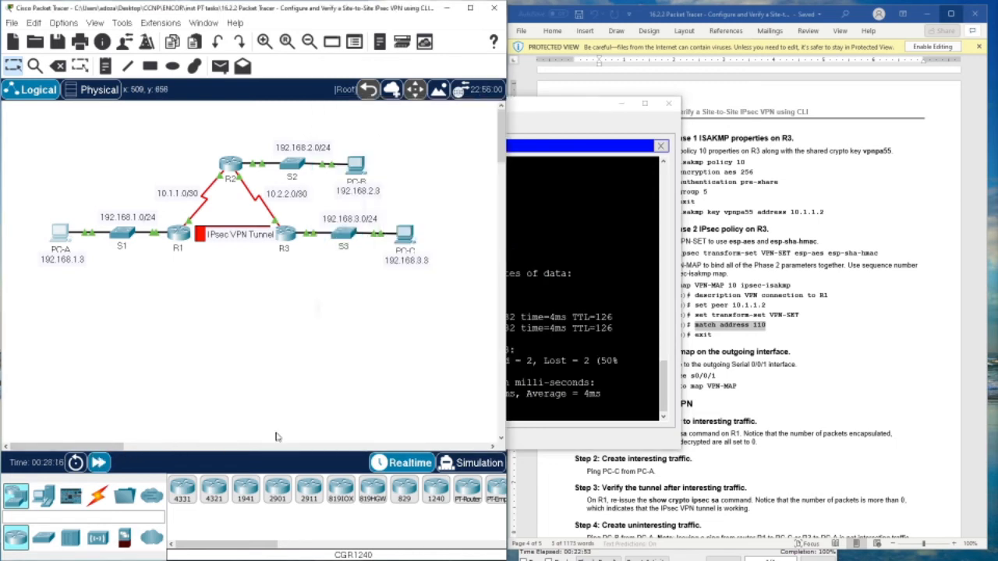
- Ping 192.168.3.3 again, now getting replies, and close PC-A's window
{"action": "left_click", "coordinate": [581, 285]}
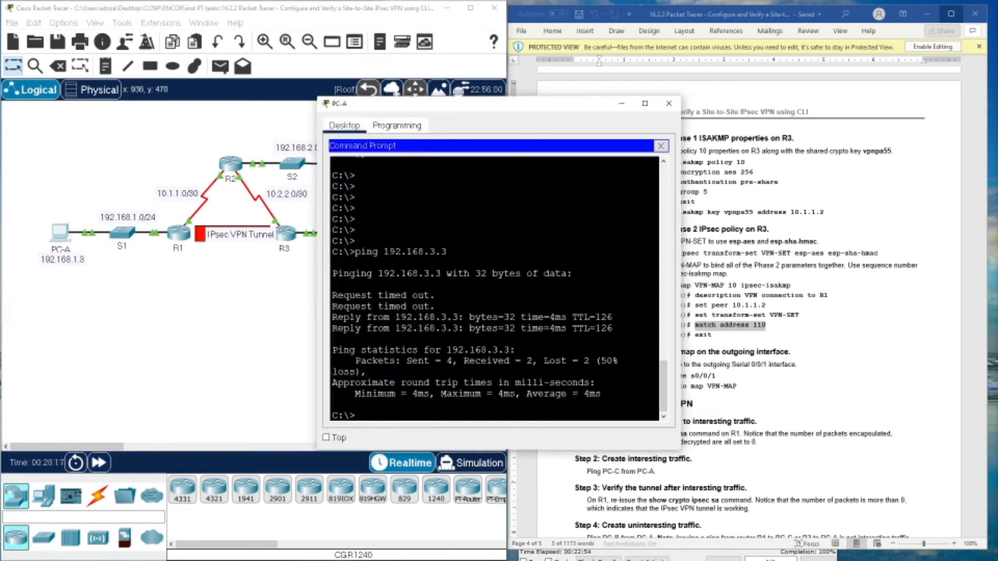
{"action": "key", "text": "Up"}
{"action": "key", "text": "Return"}
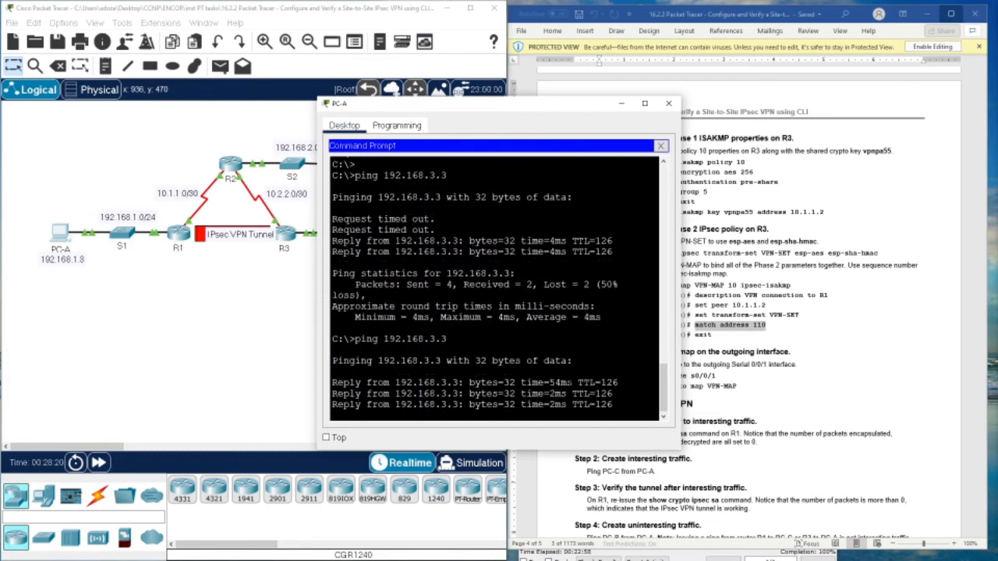
{"action": "left_click", "coordinate": [668, 103]}
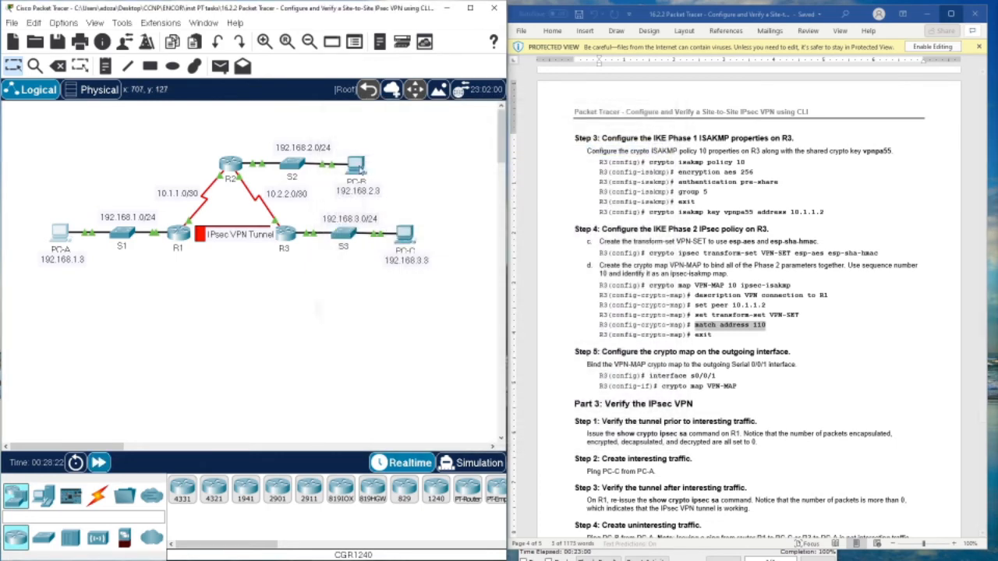
- On R3, exit config mode and page through show crypto ipsec sa, confirming 7 packets encrypted and decrypted
{"action": "left_click", "coordinate": [283, 234]}
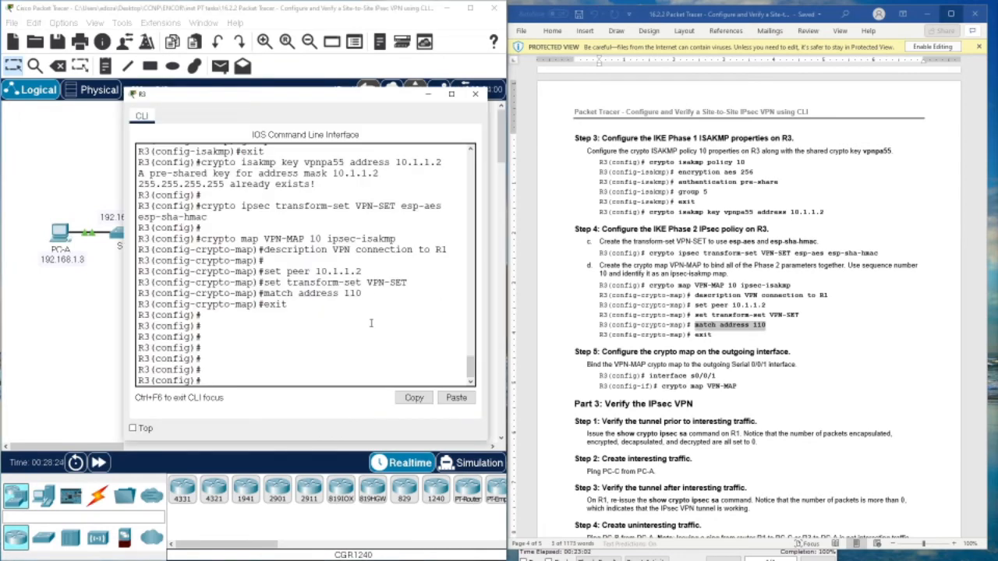
{"action": "type", "text": "exit"}
{"action": "key", "text": "Return"}
{"action": "key", "text": "Return"}
{"action": "key", "text": "Return"}
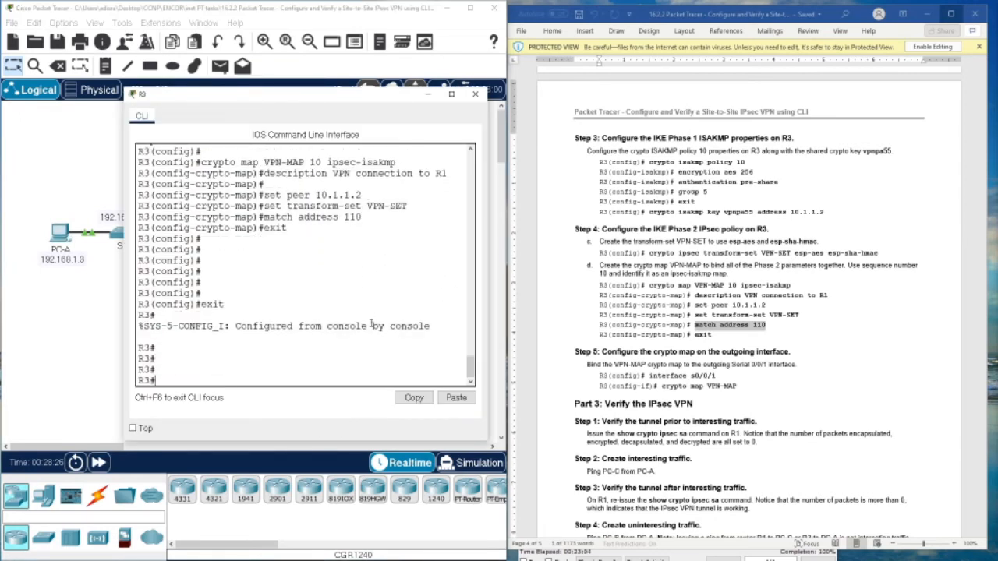
{"action": "type", "text": "show crypto ipsec sa"}
{"action": "key", "text": "Return"}
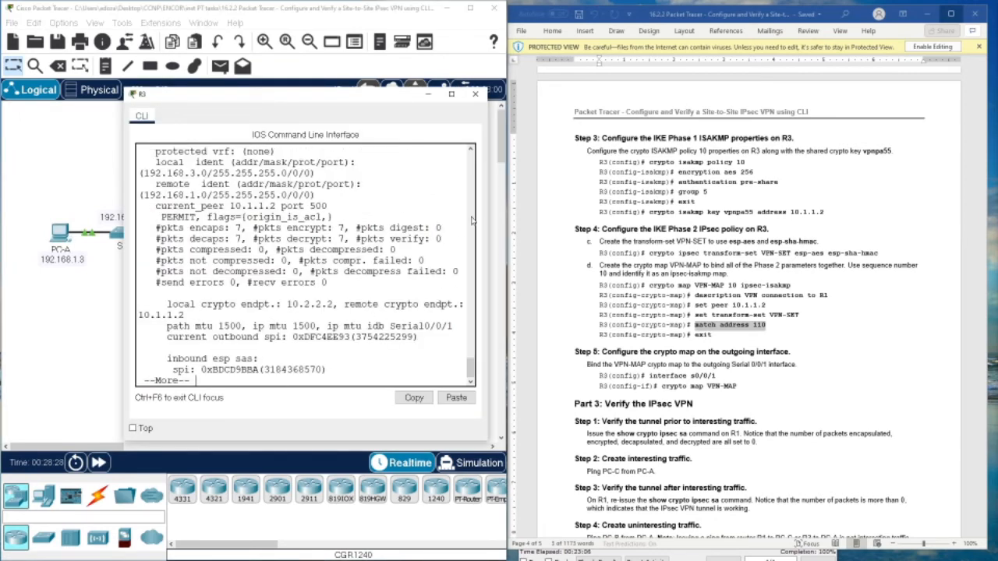
{"action": "left_click", "coordinate": [450, 93]}
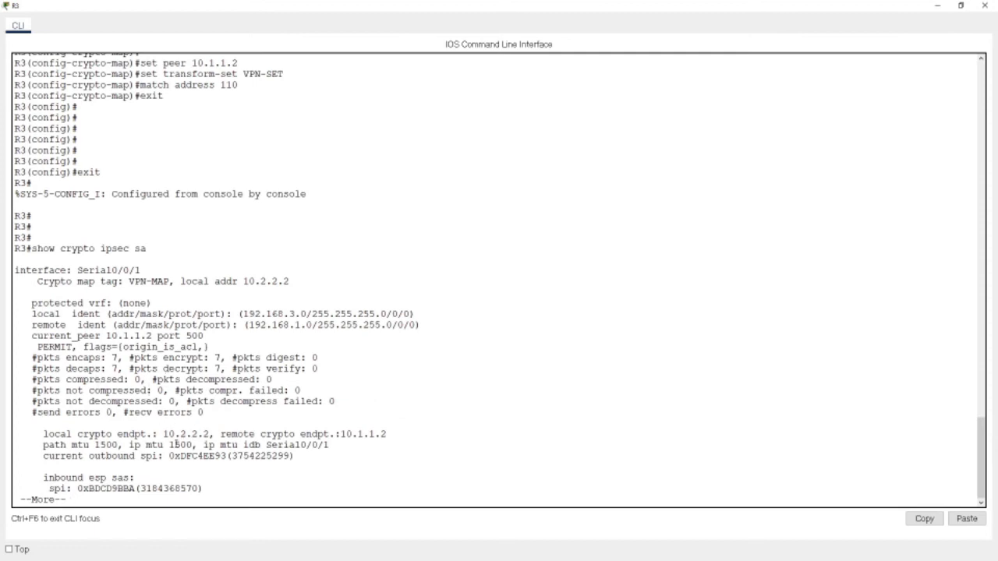
{"action": "key", "text": "space"}
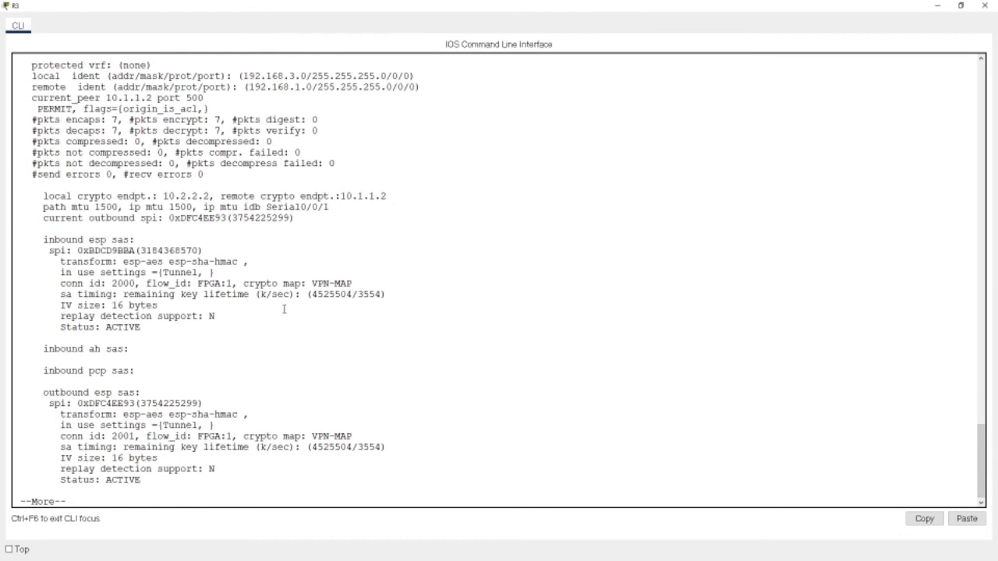
{"action": "key", "text": "space"}
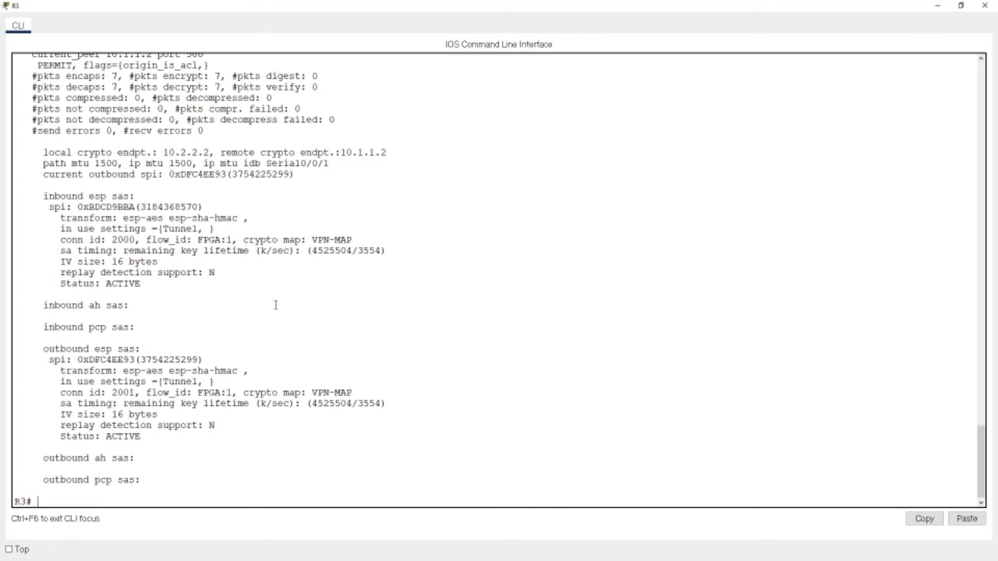
{"action": "scroll", "coordinate": [276, 305], "scroll_direction": "up", "scroll_amount": 3}
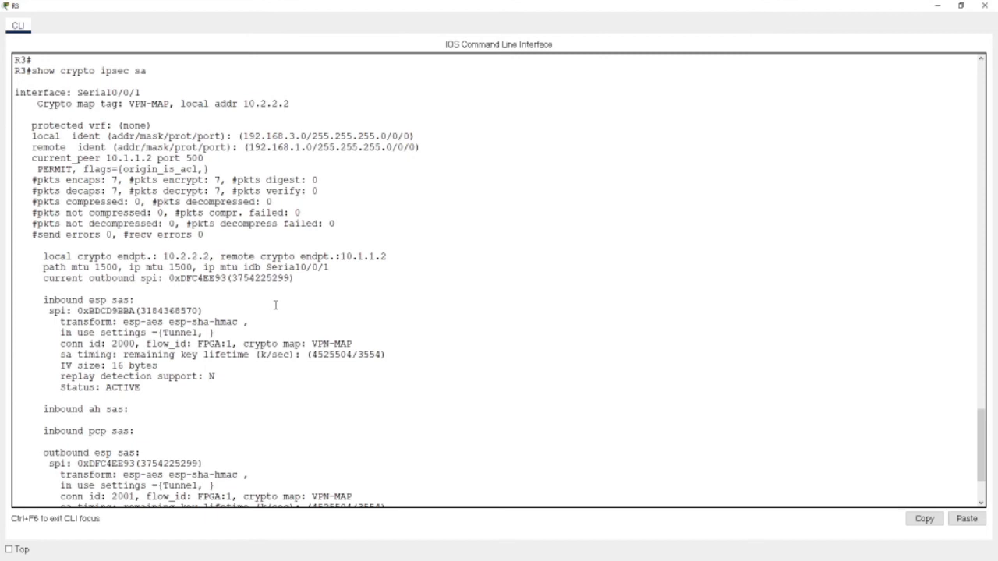
{"action": "scroll", "coordinate": [275, 305], "scroll_direction": "down", "scroll_amount": 3}
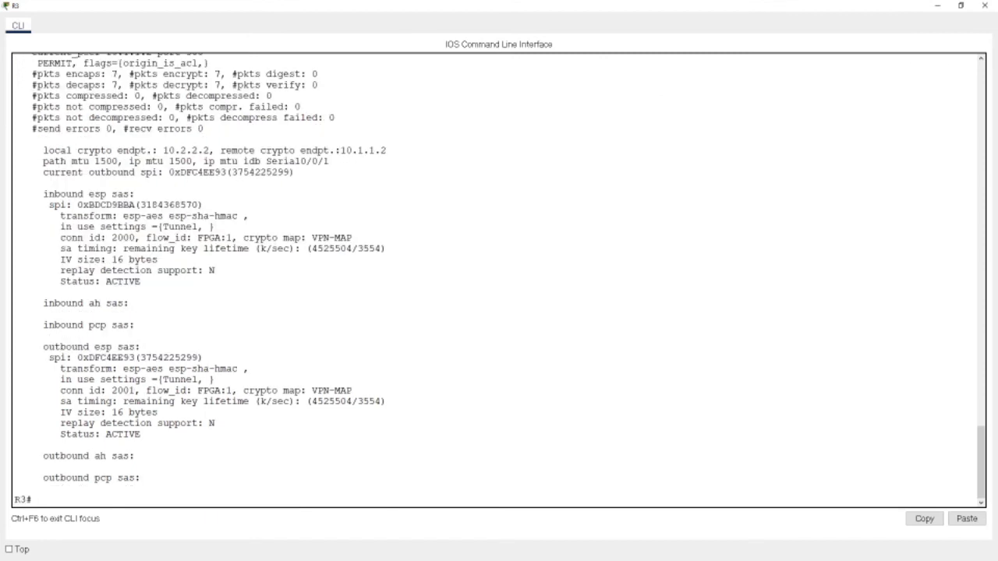
- Close R3's console and review the 100% completion target in Step 6 of the instructions
{"action": "left_click", "coordinate": [985, 5]}
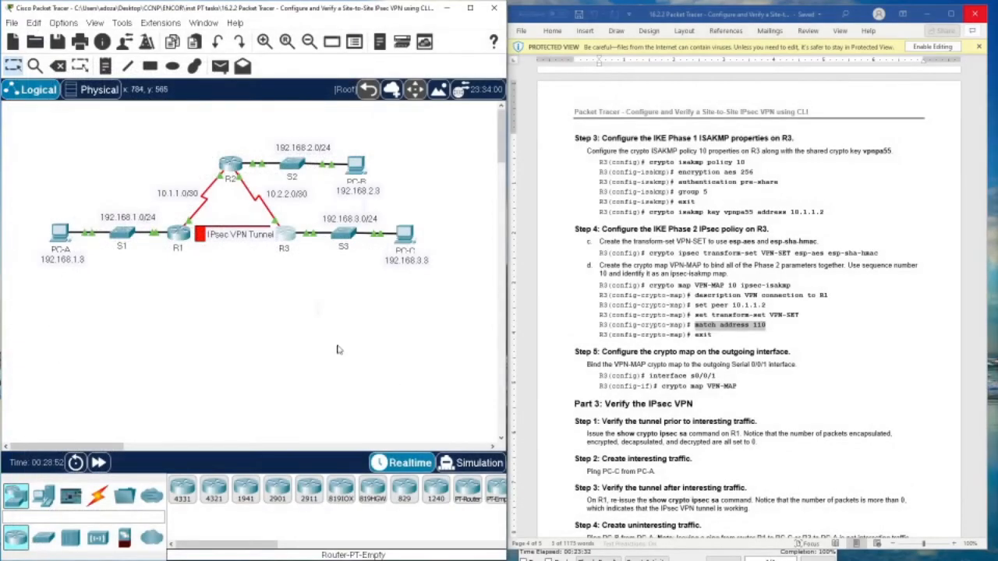
{"action": "left_click", "coordinate": [177, 234]}
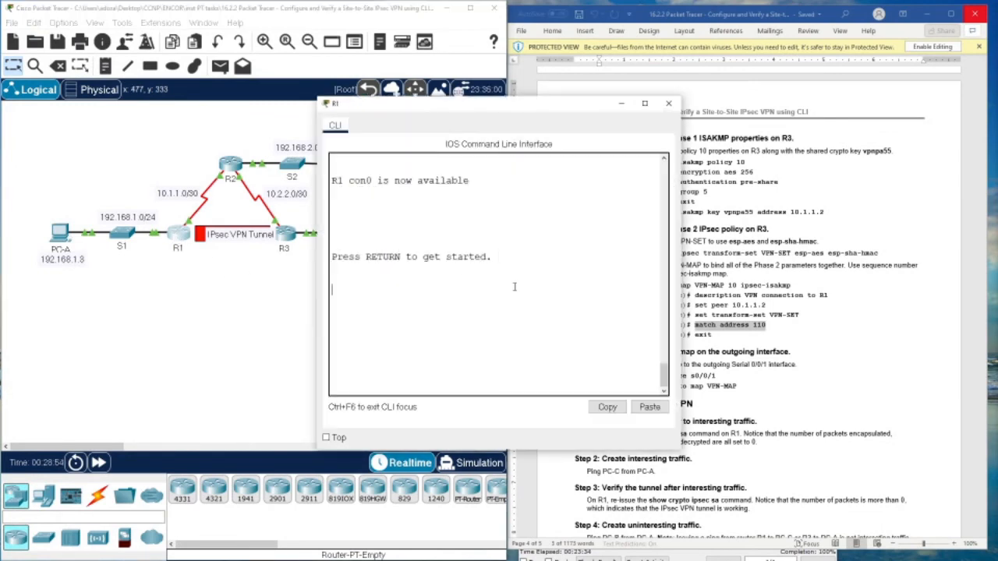
{"action": "key", "text": "Return"}
{"action": "key", "text": "Return"}
{"action": "key", "text": "Return"}
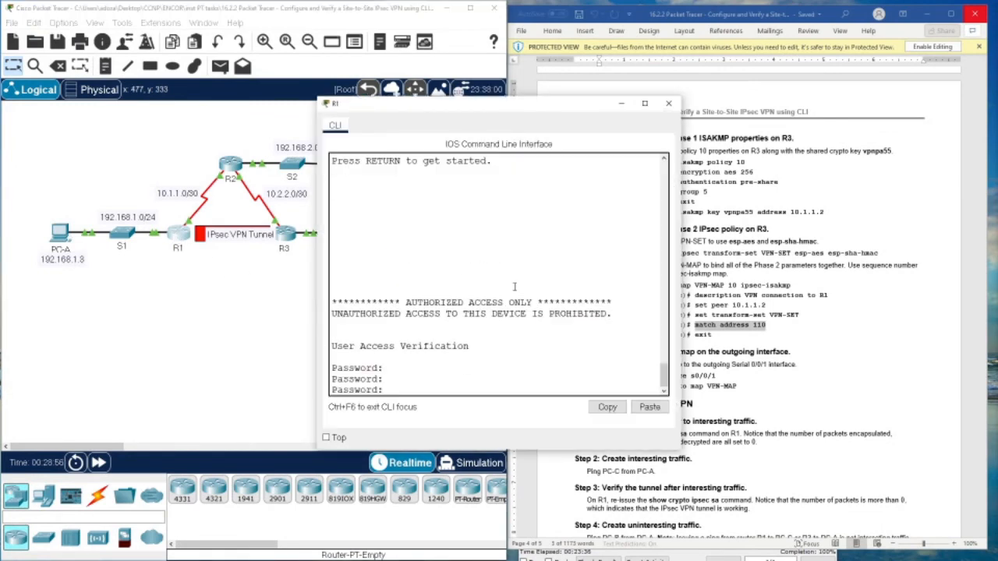
{"action": "left_click", "coordinate": [668, 103]}
{"action": "scroll", "coordinate": [709, 315], "scroll_direction": "down", "scroll_amount": 10}
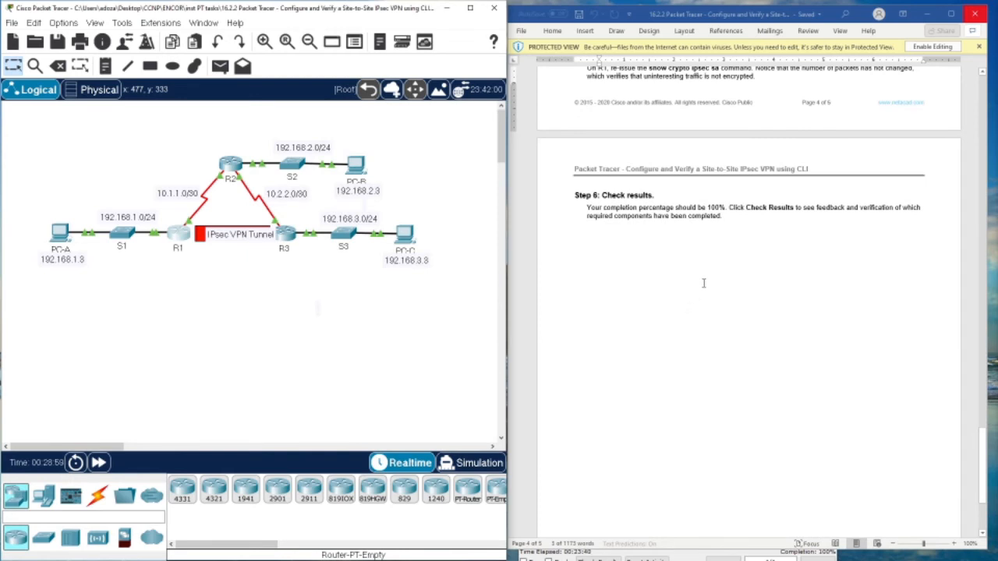
{"action": "left_click_drag", "start_coordinate": [686, 206], "coordinate": [799, 210]}
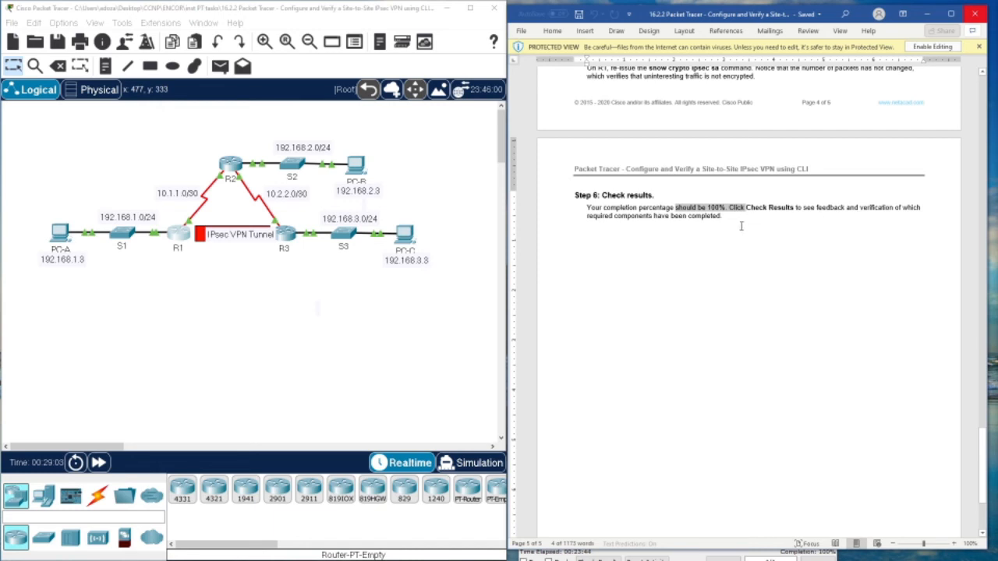
{"action": "scroll", "coordinate": [741, 226], "scroll_direction": "up", "scroll_amount": 2}
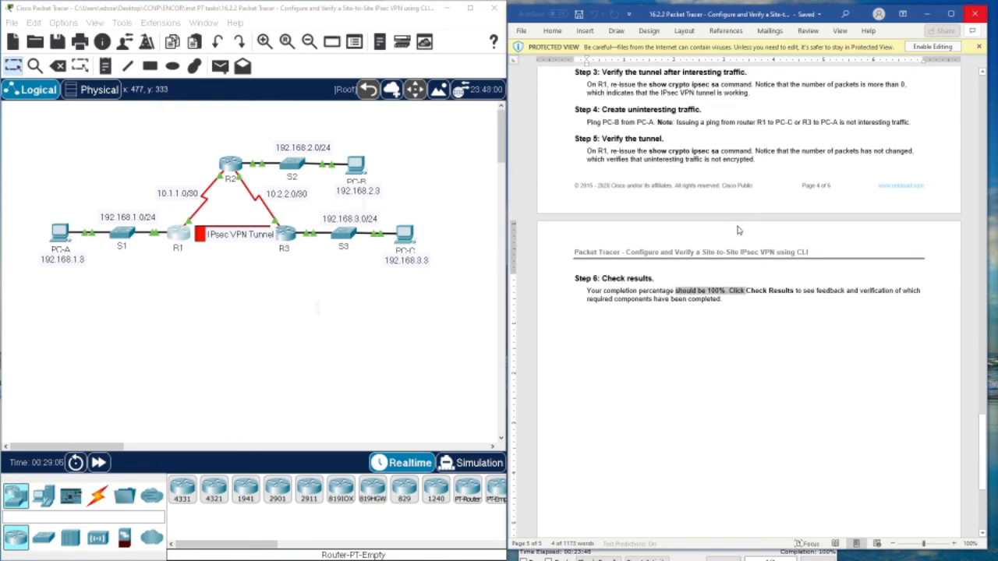
{"action": "scroll", "coordinate": [736, 229], "scroll_direction": "up", "scroll_amount": 2}
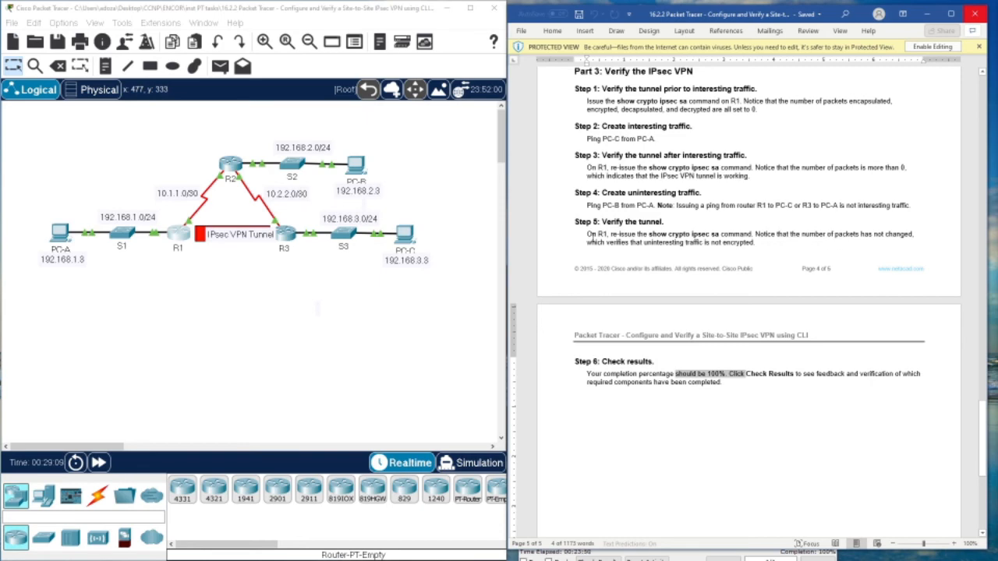
- Log in to R1's console with the console password copied from the instructions
{"action": "left_click", "coordinate": [178, 234]}
{"action": "scroll", "coordinate": [849, 285], "scroll_direction": "up", "scroll_amount": 15}
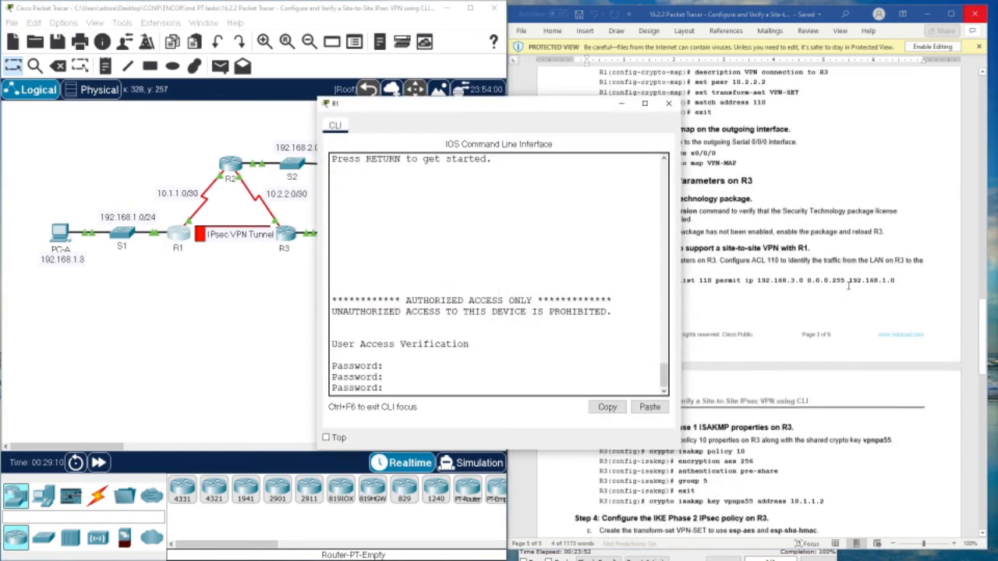
{"action": "scroll", "coordinate": [849, 285], "scroll_direction": "up", "scroll_amount": 13}
{"action": "left_click_drag", "start_coordinate": [517, 105], "coordinate": [308, 111]}
{"action": "scroll", "coordinate": [721, 242], "scroll_direction": "up", "scroll_amount": 3}
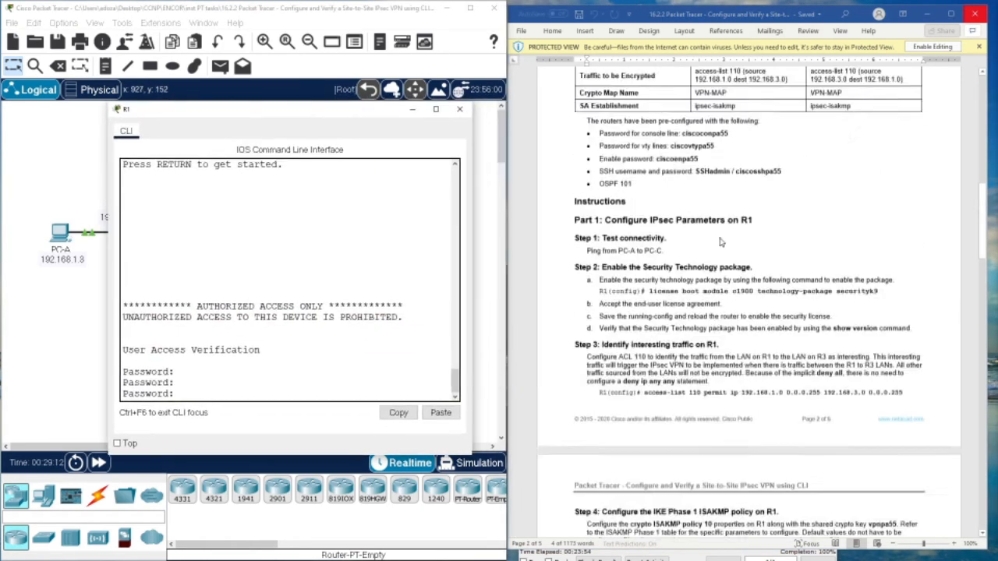
{"action": "scroll", "coordinate": [721, 242], "scroll_direction": "up", "scroll_amount": 15}
{"action": "scroll", "coordinate": [711, 260], "scroll_direction": "down", "scroll_amount": 13}
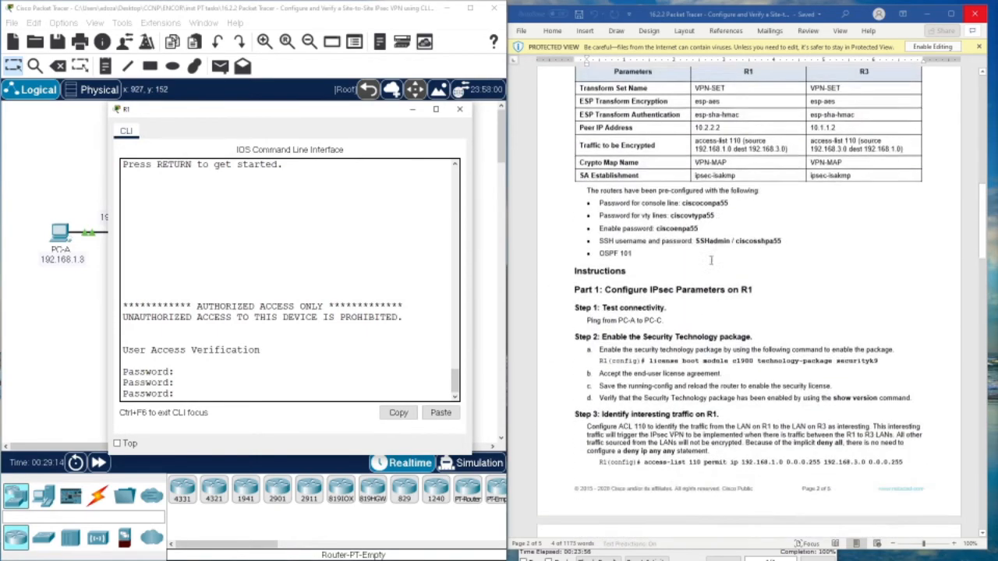
{"action": "scroll", "coordinate": [711, 260], "scroll_direction": "up", "scroll_amount": 2}
{"action": "left_click_drag", "start_coordinate": [683, 285], "coordinate": [728, 289]}
{"action": "right_click", "coordinate": [728, 289]}
{"action": "left_click", "coordinate": [749, 308]}
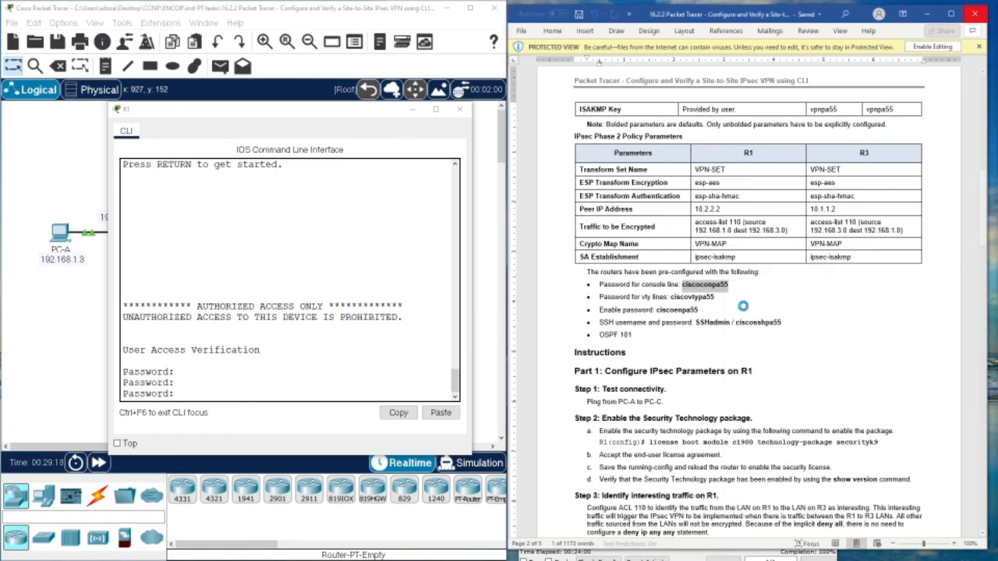
{"action": "left_click", "coordinate": [314, 362]}
{"action": "key", "text": "ctrl+v"}
{"action": "key", "text": "Return"}
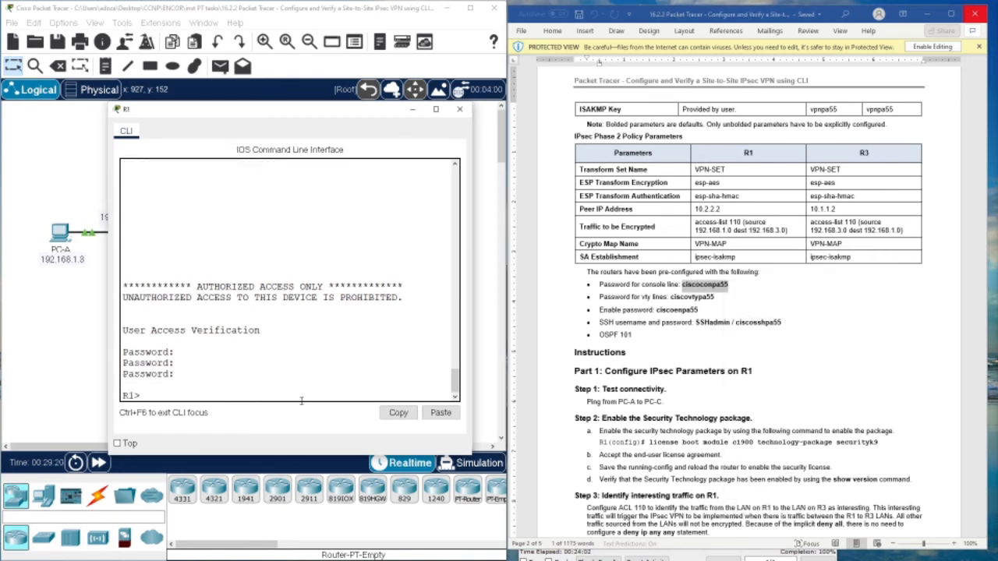
- Enter privileged EXEC mode on R1 using the enable password from the instructions
{"action": "type", "text": "en"}
{"action": "key", "text": "Return"}
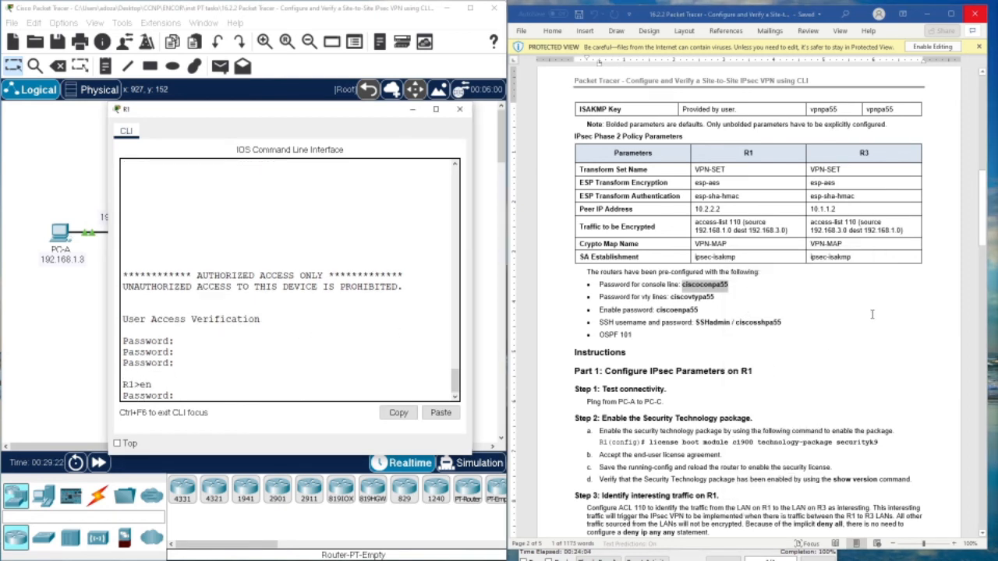
{"action": "left_click_drag", "start_coordinate": [657, 310], "coordinate": [699, 310]}
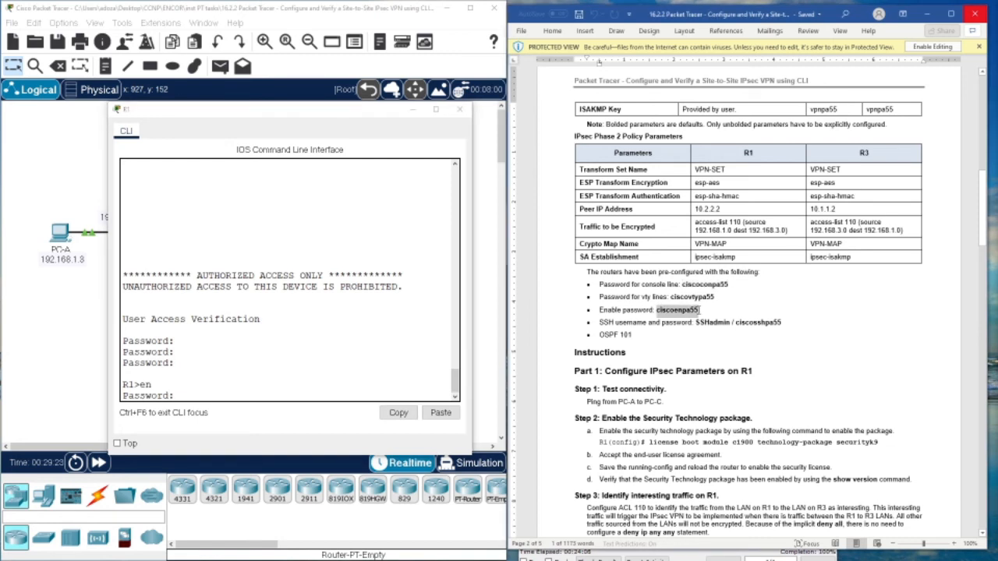
{"action": "right_click", "coordinate": [700, 311]}
{"action": "left_click", "coordinate": [711, 333]}
{"action": "left_click", "coordinate": [283, 414]}
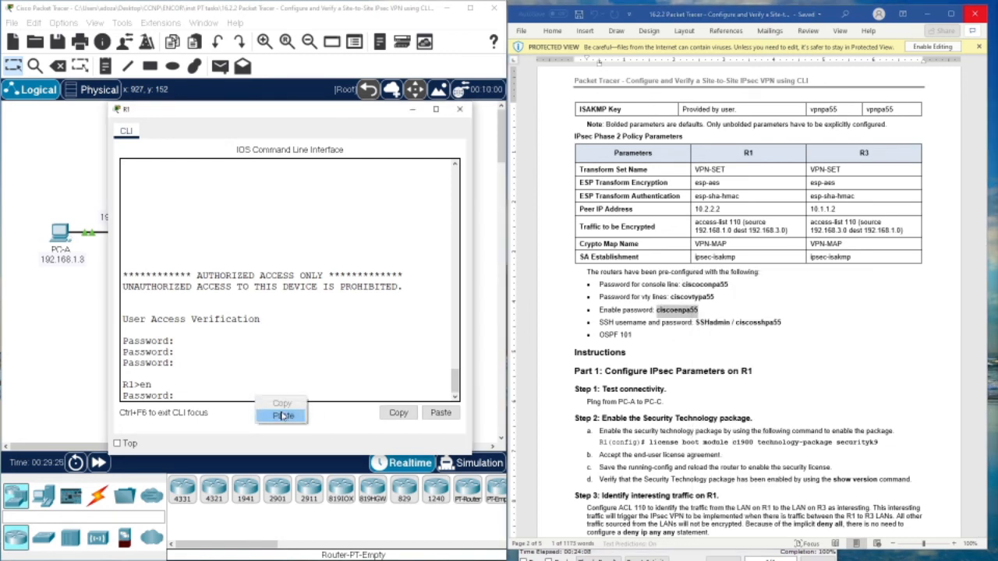
{"action": "key", "text": "ctrl+v"}
{"action": "key", "text": "Return"}
- Run show crypto ipsec sa on R1, pasting the command from Step 5 of the instructions
{"action": "type", "text": "s"}
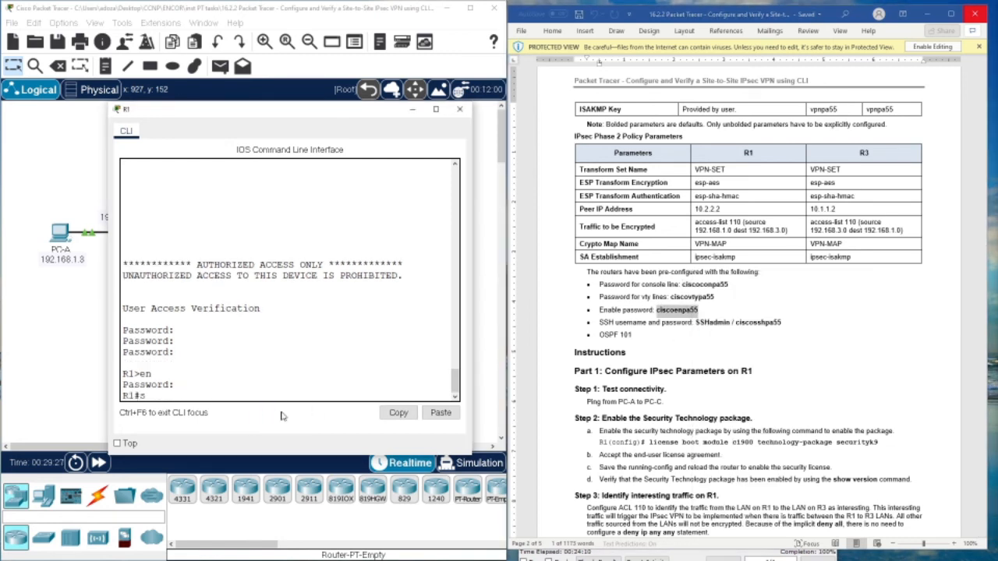
{"action": "type", "text": "how"}
{"action": "scroll", "coordinate": [763, 362], "scroll_direction": "down", "scroll_amount": 20}
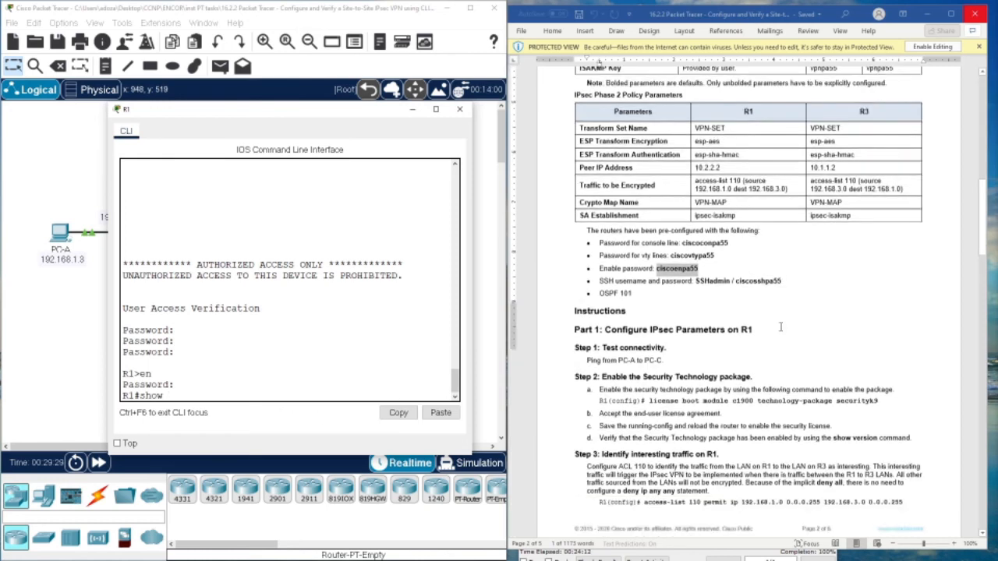
{"action": "scroll", "coordinate": [762, 364], "scroll_direction": "down", "scroll_amount": 3}
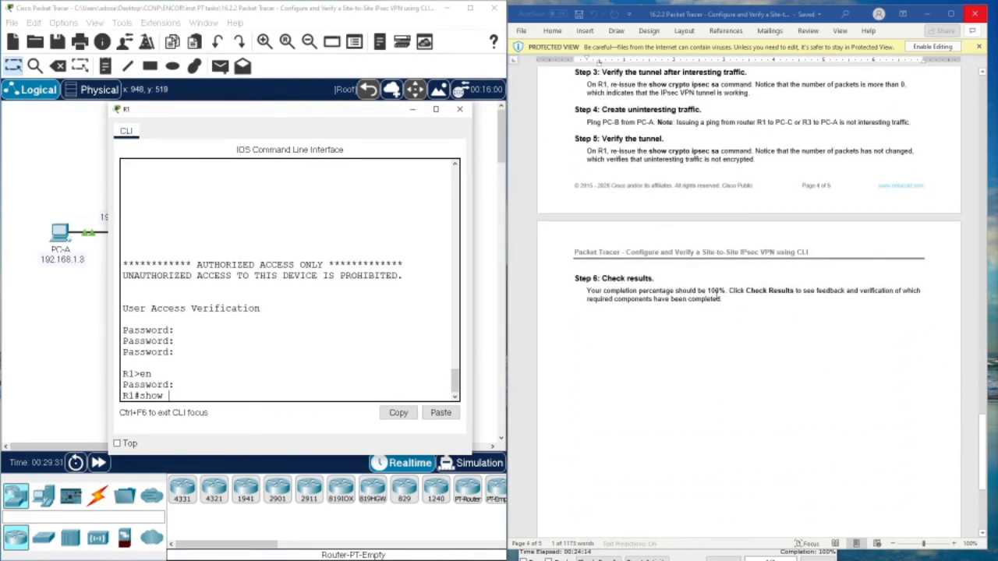
{"action": "scroll", "coordinate": [701, 288], "scroll_direction": "up", "scroll_amount": 3}
{"action": "left_click", "coordinate": [649, 235]}
{"action": "left_click_drag", "start_coordinate": [647, 234], "coordinate": [716, 235]}
{"action": "right_click", "coordinate": [715, 236]}
{"action": "left_click", "coordinate": [741, 255]}
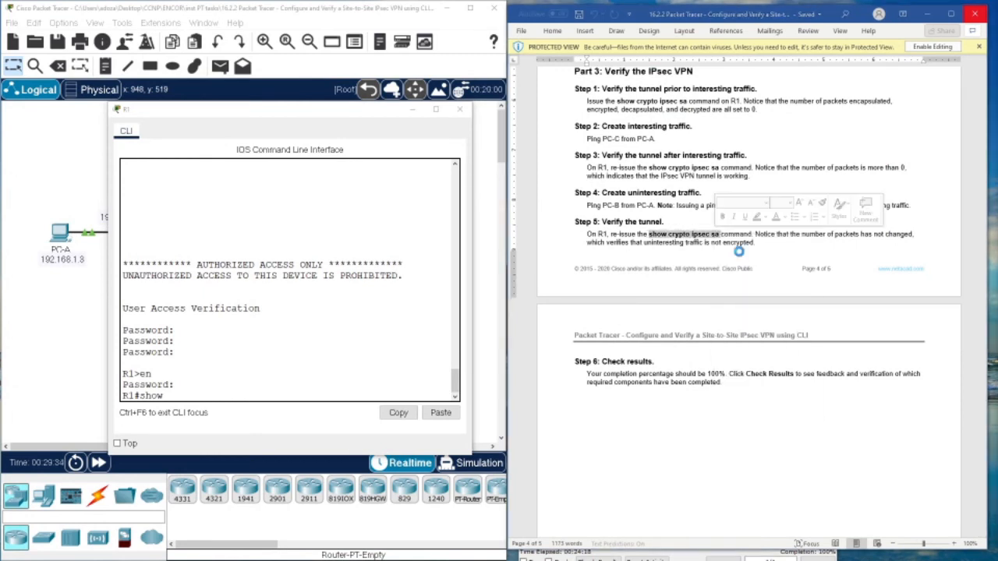
{"action": "left_click", "coordinate": [211, 396]}
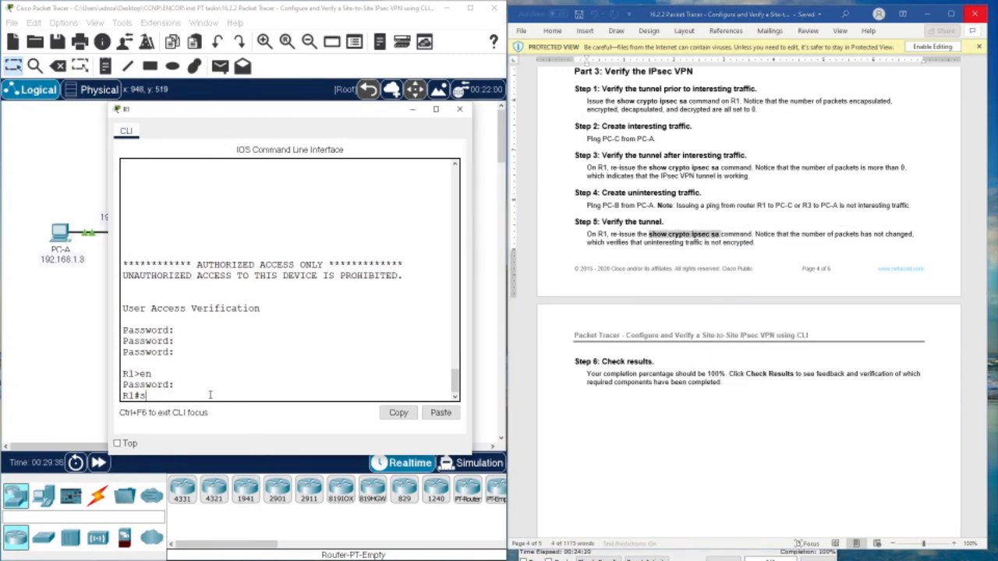
{"action": "key", "text": "BackSpace"}
{"action": "right_click", "coordinate": [210, 398]}
{"action": "left_click", "coordinate": [234, 416]}
{"action": "key", "text": "Return"}
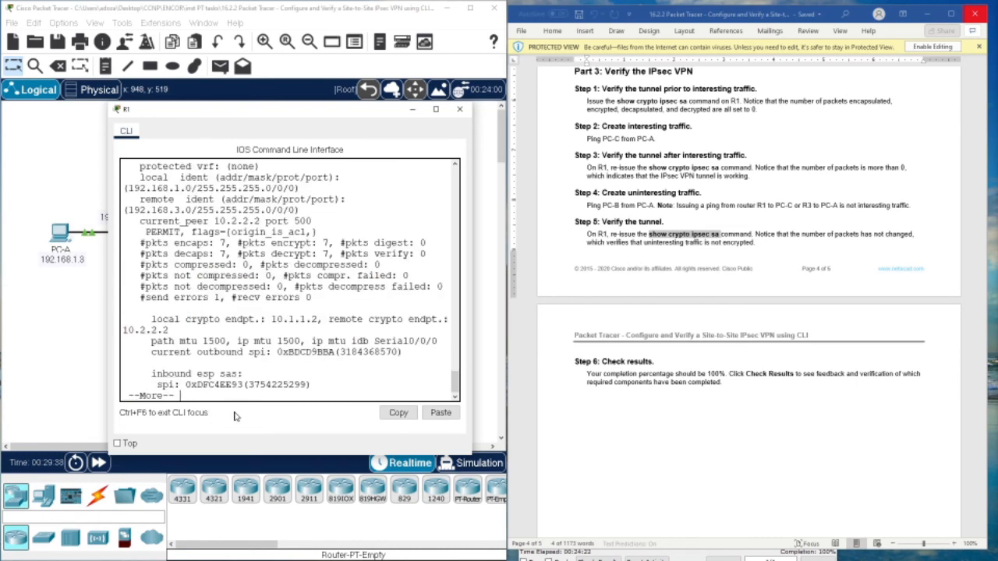
{"action": "key", "text": "space"}
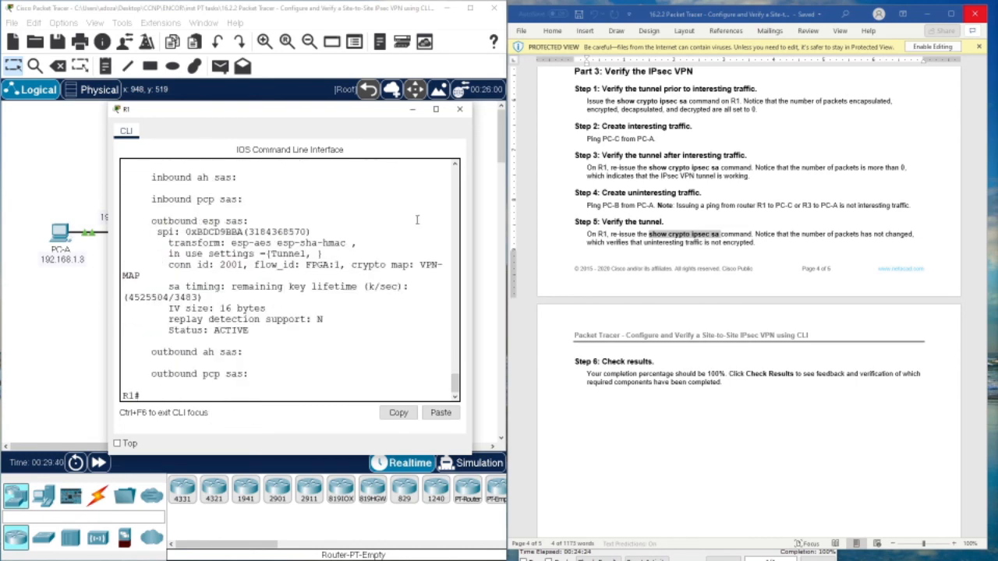
- Maximize R1's console to check the 7 encaps, decaps and decrypt counts, then restore it
{"action": "left_click", "coordinate": [438, 111]}
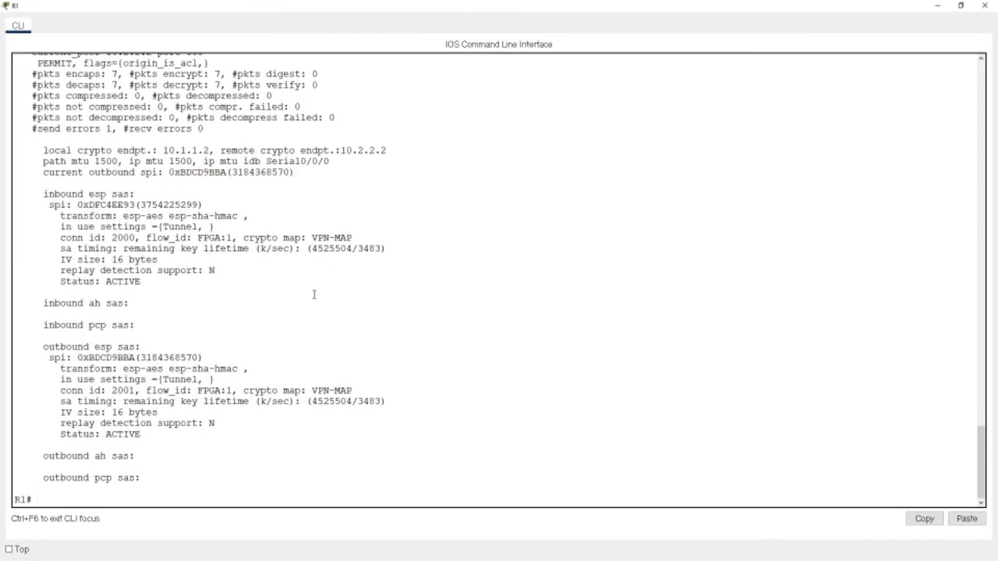
{"action": "scroll", "coordinate": [234, 319], "scroll_direction": "up", "scroll_amount": 3}
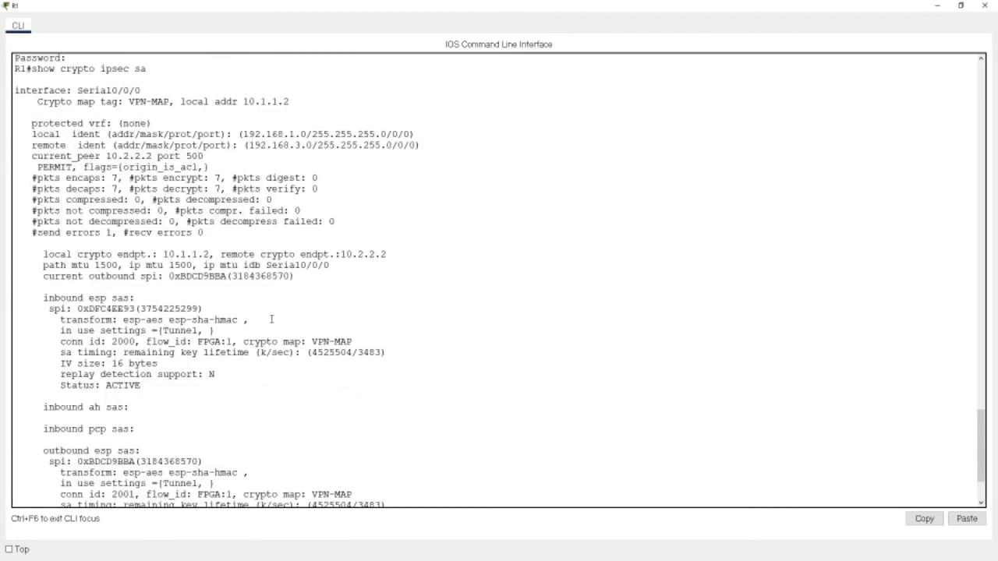
{"action": "left_click_drag", "start_coordinate": [32, 178], "coordinate": [119, 181]}
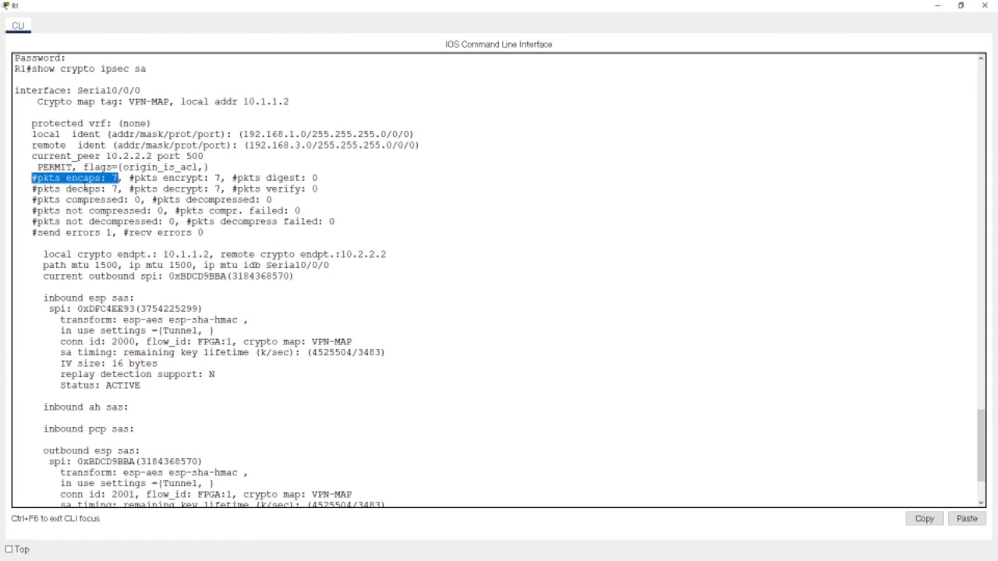
{"action": "left_click_drag", "start_coordinate": [37, 189], "coordinate": [119, 190]}
{"action": "left_click_drag", "start_coordinate": [167, 167], "coordinate": [222, 188]}
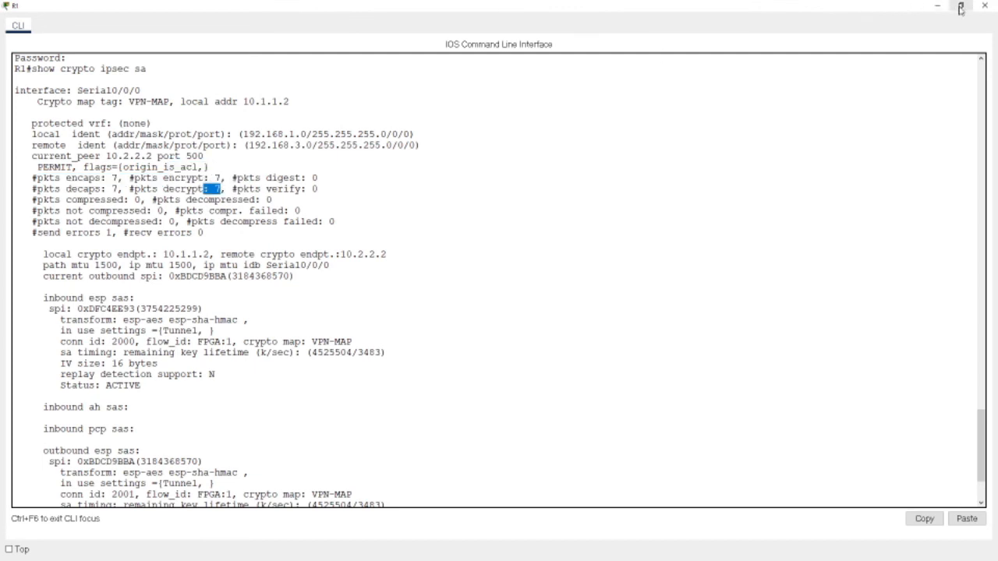
{"action": "scroll", "coordinate": [463, 352], "scroll_direction": "down", "scroll_amount": 3}
{"action": "left_click", "coordinate": [103, 500]}
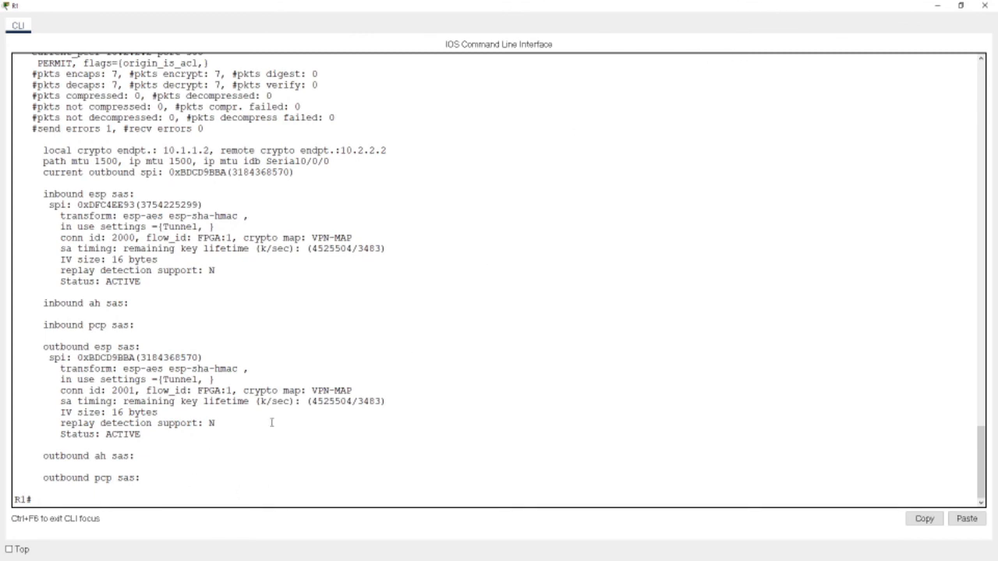
{"action": "left_click", "coordinate": [961, 5]}
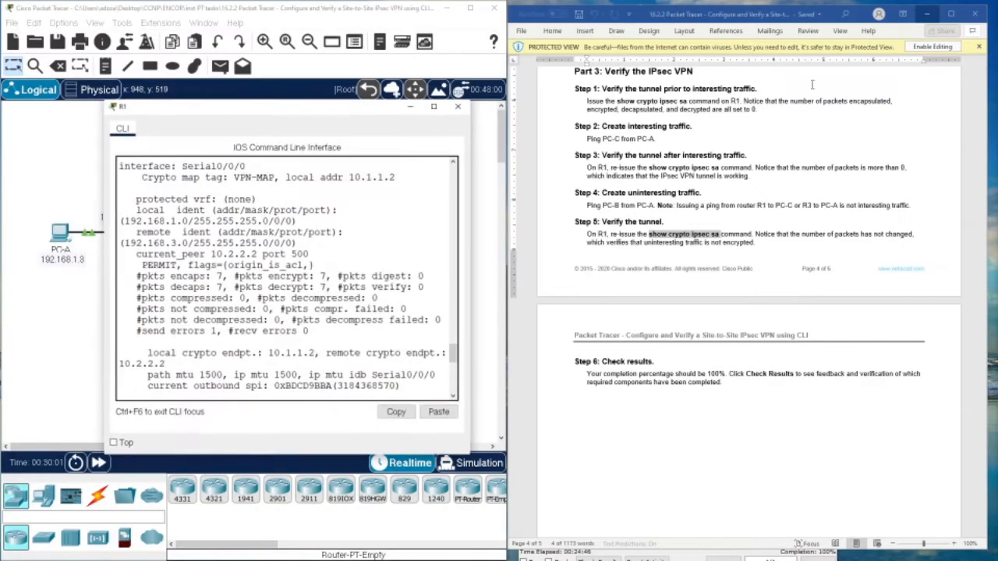
- Rerun the ping to 192.168.3.3 from PC-A's Command Prompt
{"action": "left_click_drag", "start_coordinate": [215, 109], "coordinate": [641, 89]}
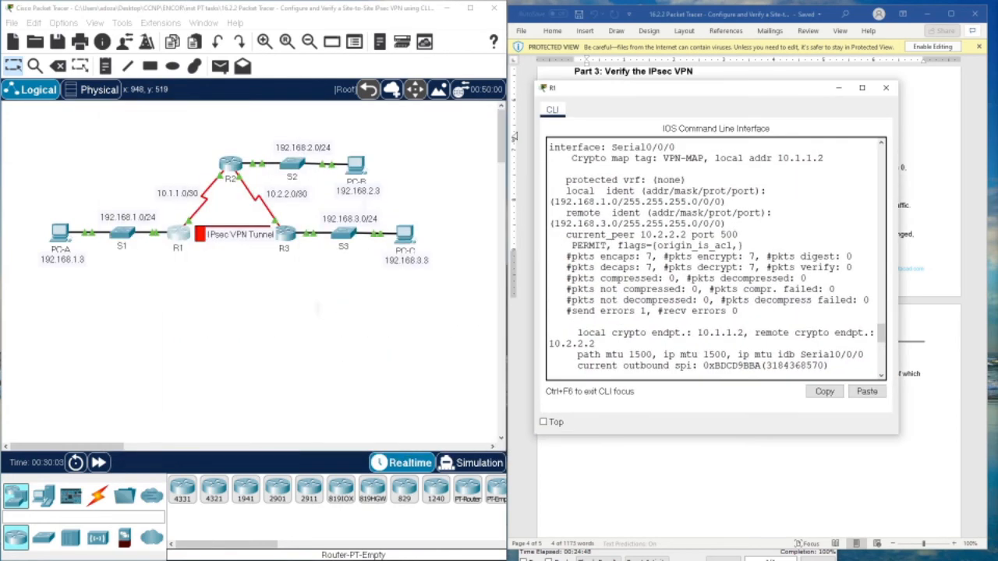
{"action": "left_click", "coordinate": [63, 231]}
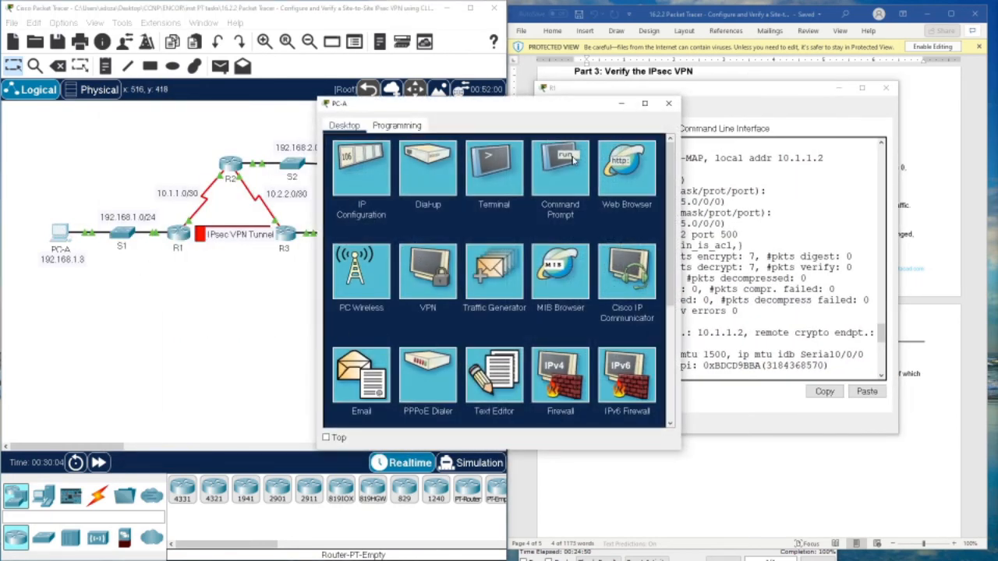
{"action": "left_click", "coordinate": [575, 164]}
{"action": "key", "text": "Up"}
{"action": "key", "text": "Return"}
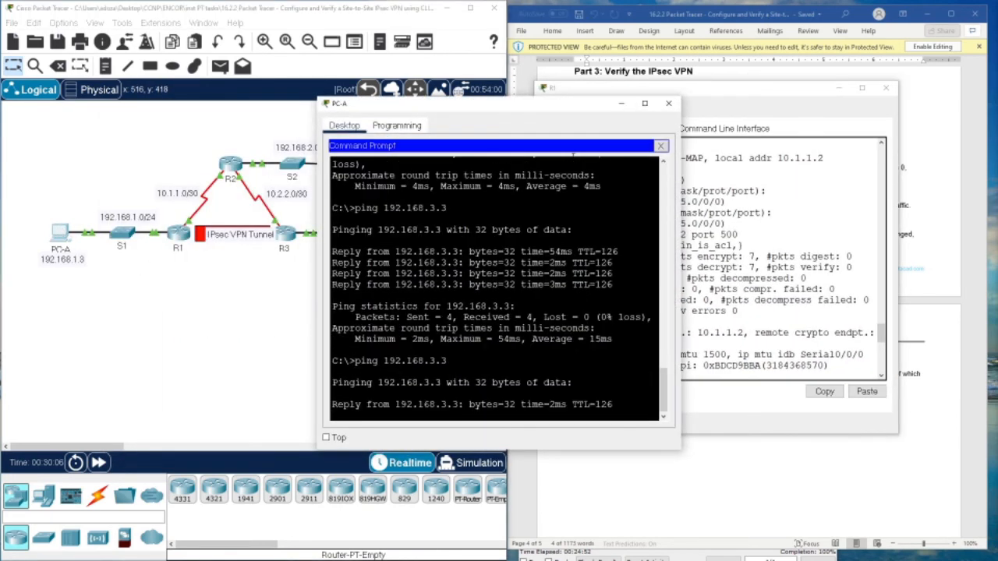
- Rerun show crypto ipsec sa on R1 and confirm encaps and decaps counts of 11
{"action": "left_click", "coordinate": [741, 93]}
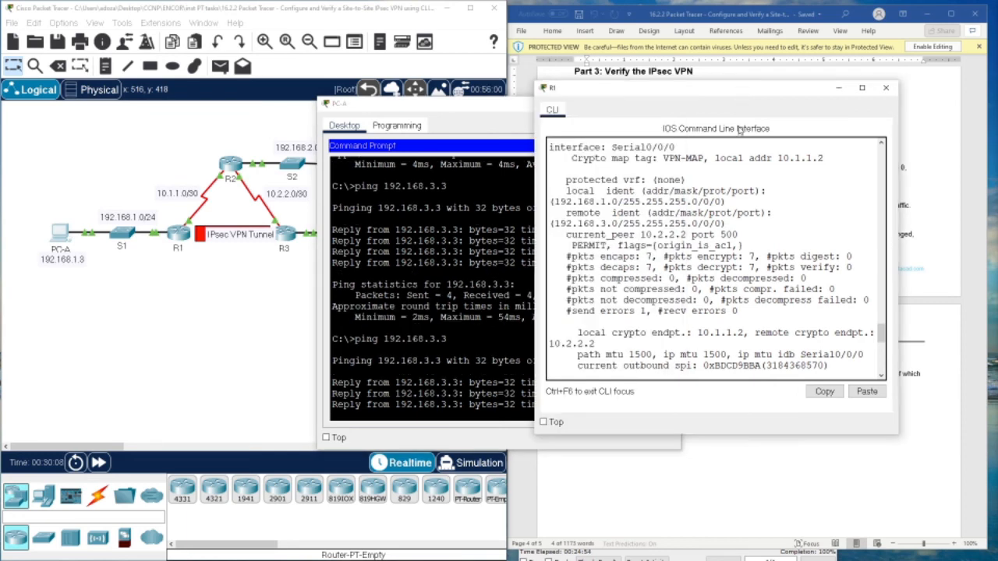
{"action": "scroll", "coordinate": [718, 254], "scroll_direction": "down", "scroll_amount": 5}
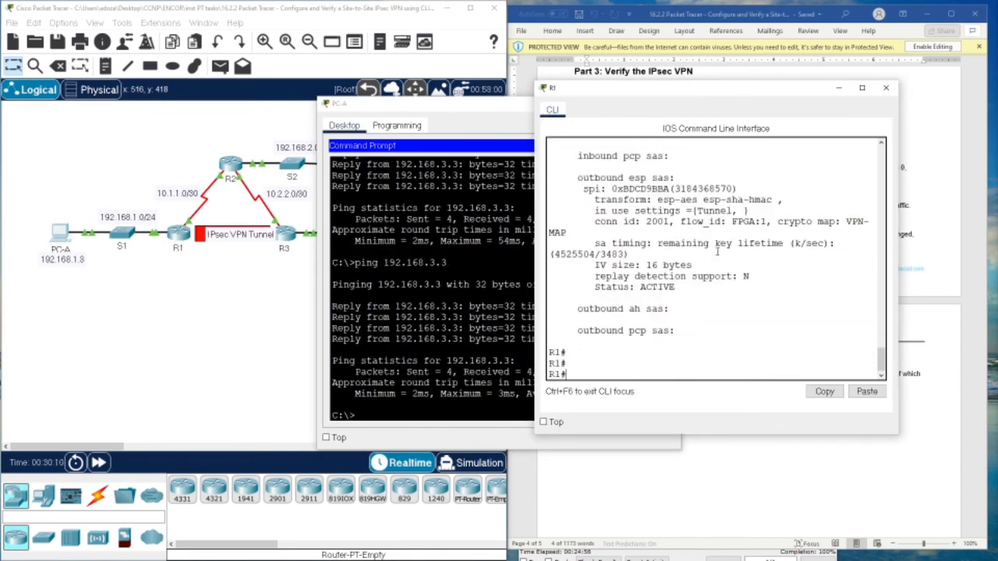
{"action": "key", "text": "Up"}
{"action": "key", "text": "Return"}
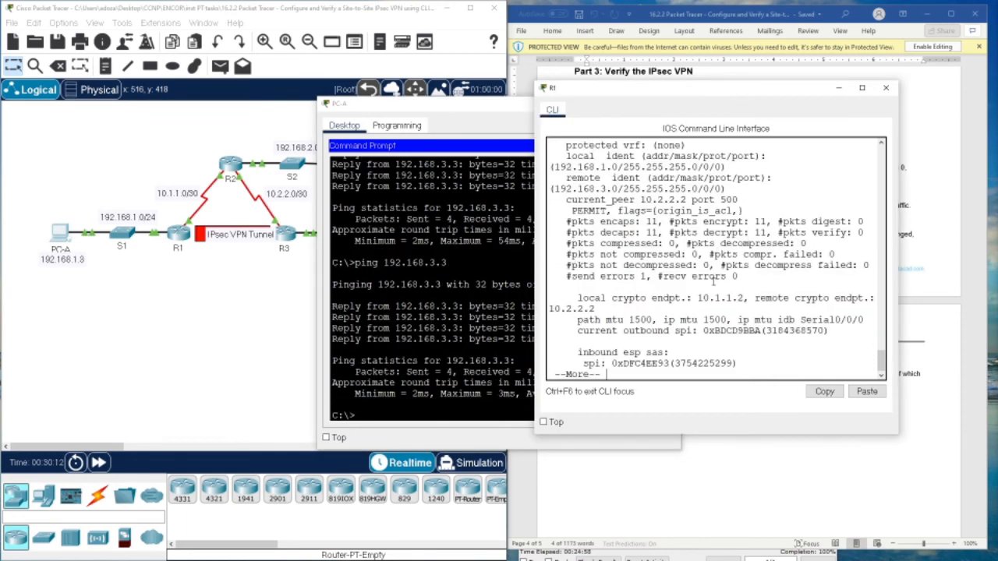
{"action": "key", "text": "space"}
{"action": "scroll", "coordinate": [698, 287], "scroll_direction": "up", "scroll_amount": 6}
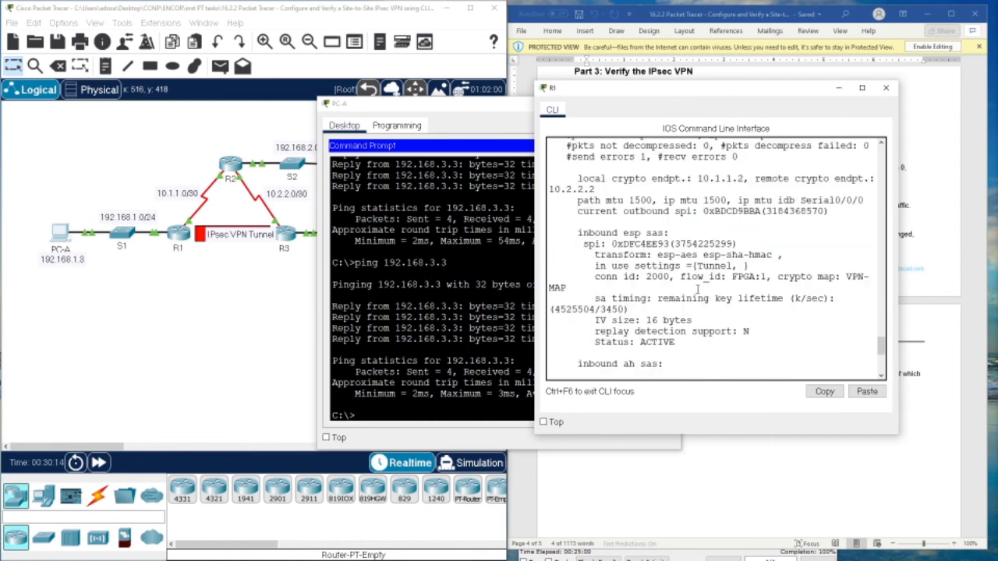
{"action": "left_click", "coordinate": [862, 87]}
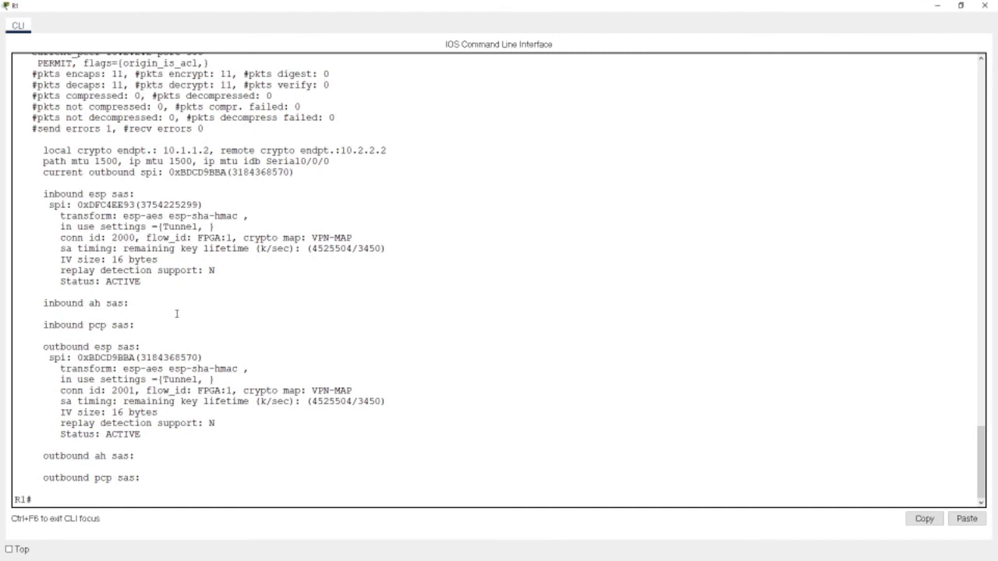
{"action": "scroll", "coordinate": [176, 313], "scroll_direction": "up", "scroll_amount": 3}
{"action": "double_click", "coordinate": [117, 178]}
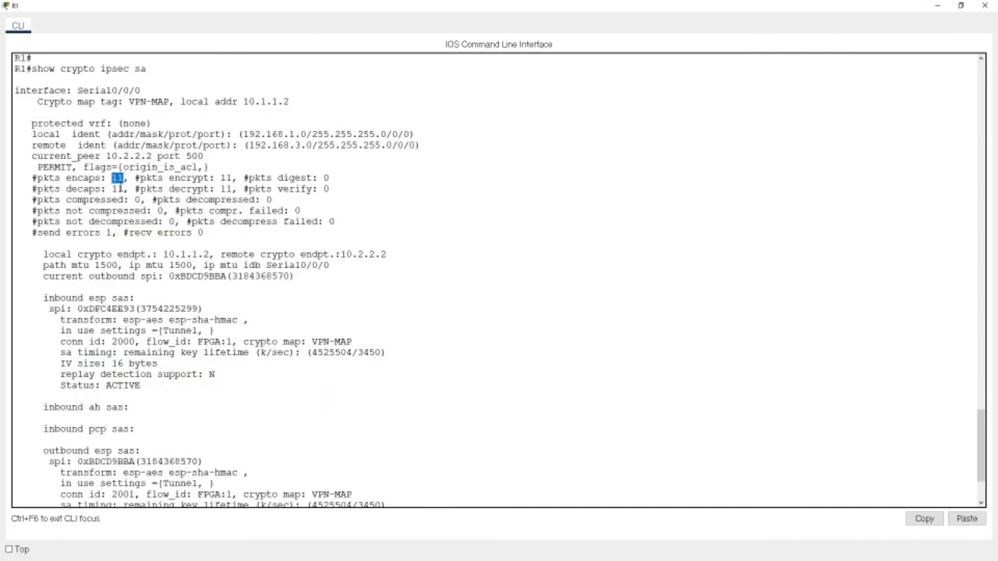
{"action": "double_click", "coordinate": [117, 189]}
- Ping 192.168.3.3 from PC-A once more
{"action": "left_click", "coordinate": [961, 6]}
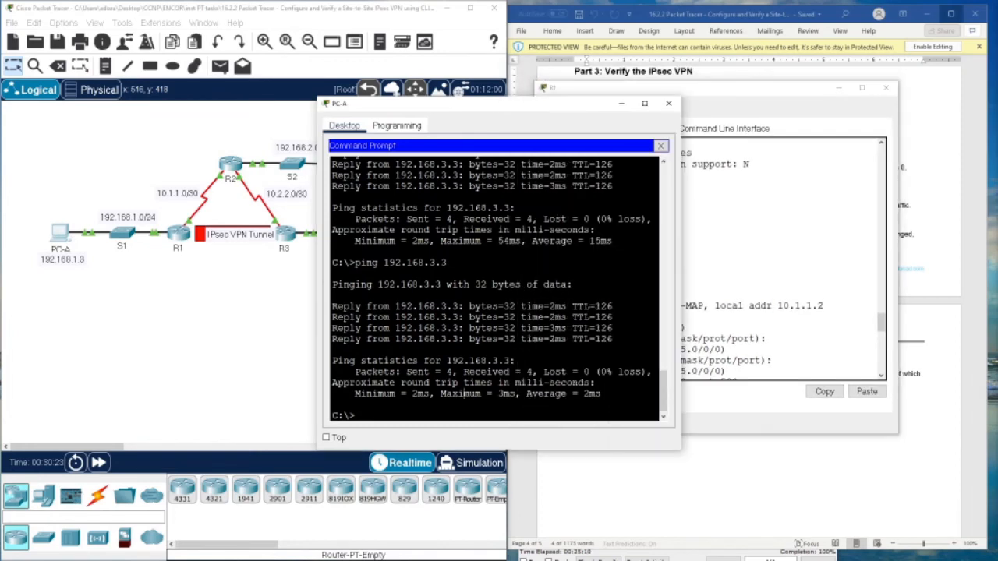
{"action": "type", "text": "ping 192.168.2.3"}
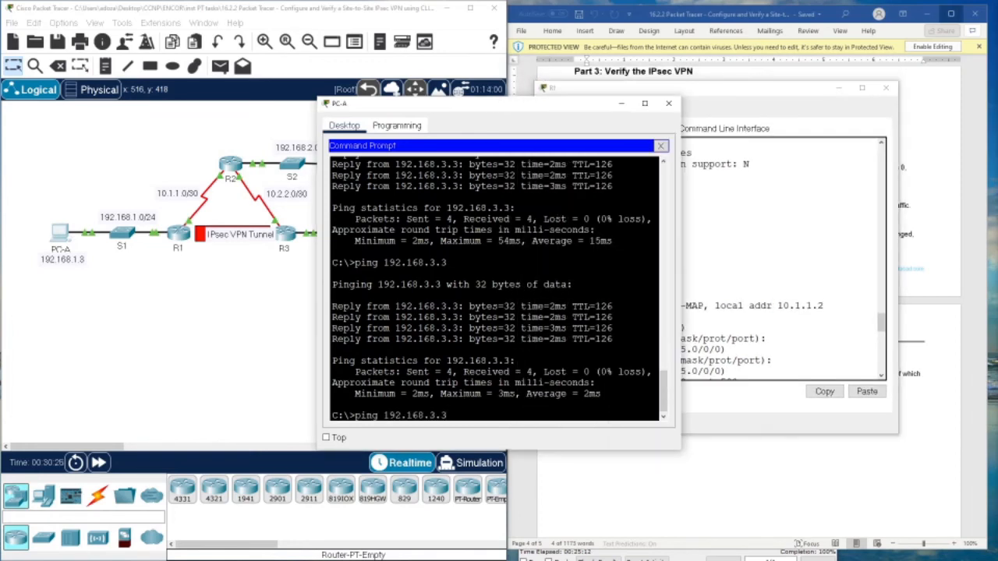
{"action": "key", "text": "Return"}
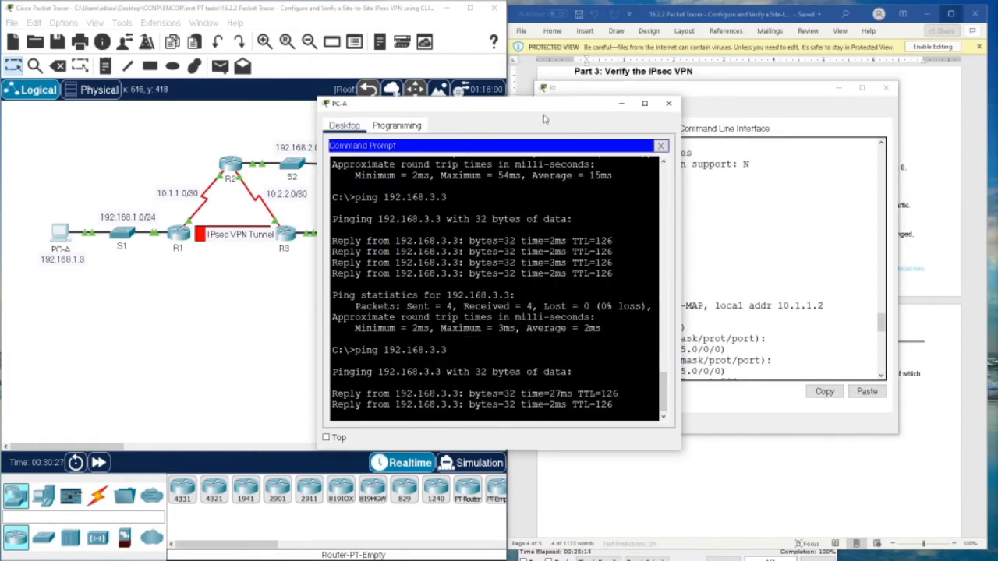
{"action": "left_click_drag", "start_coordinate": [533, 112], "coordinate": [376, 104]}
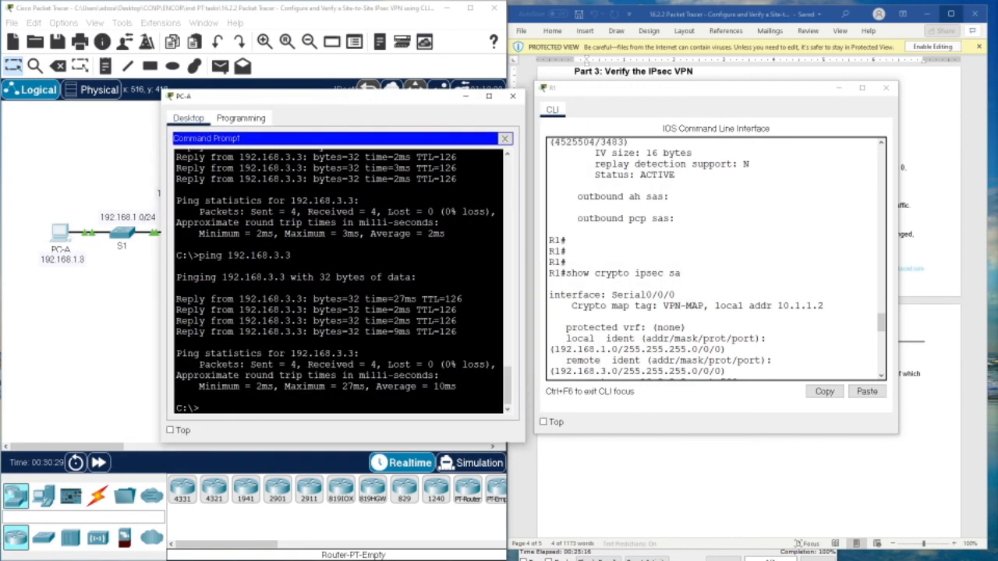
- Rerun show crypto ipsec sa on R1, confirm decaps count of 15, and close the console
{"action": "left_click", "coordinate": [731, 289]}
{"action": "left_click", "coordinate": [862, 87]}
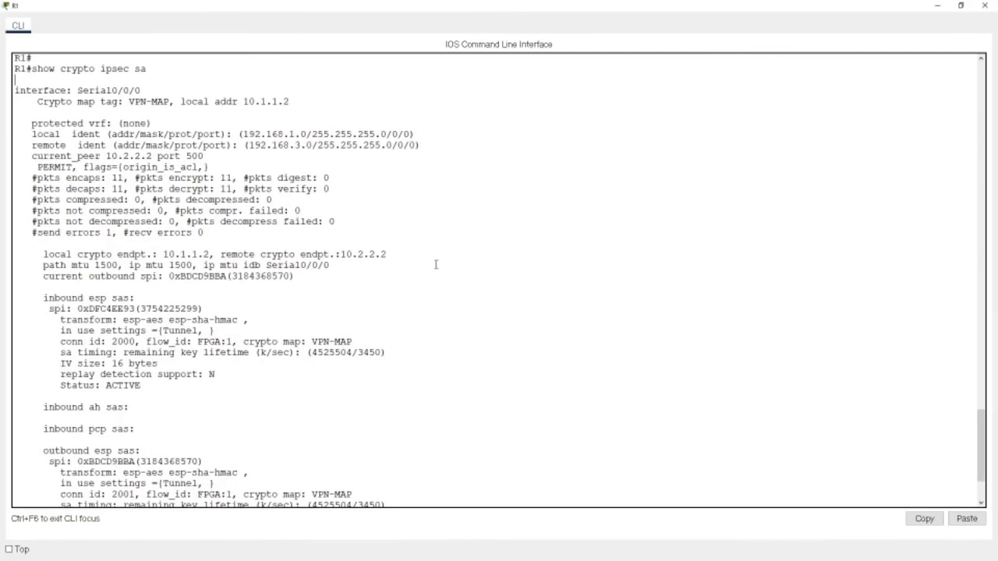
{"action": "scroll", "coordinate": [436, 264], "scroll_direction": "down", "scroll_amount": 4}
{"action": "key", "text": "Return"}
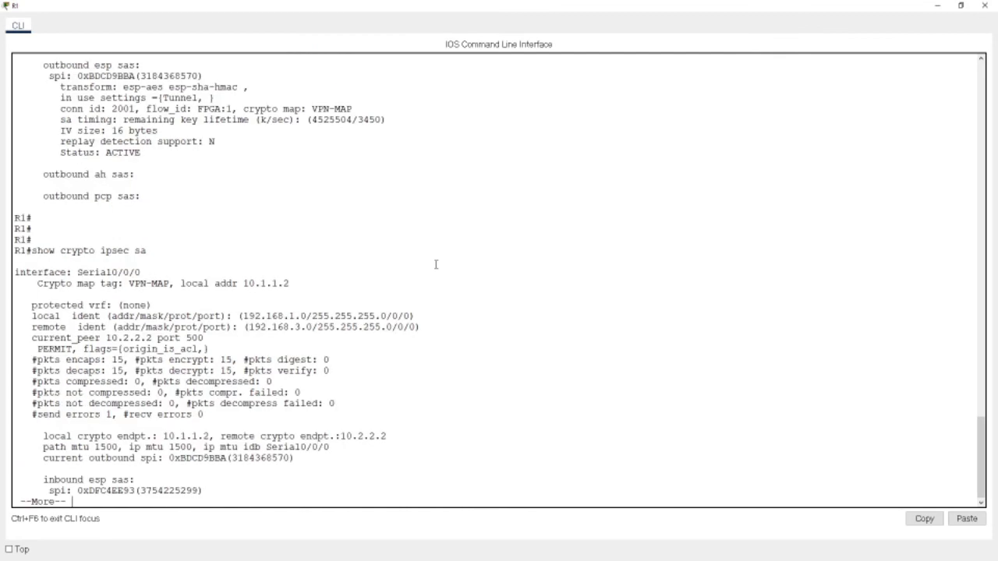
{"action": "key", "text": "space"}
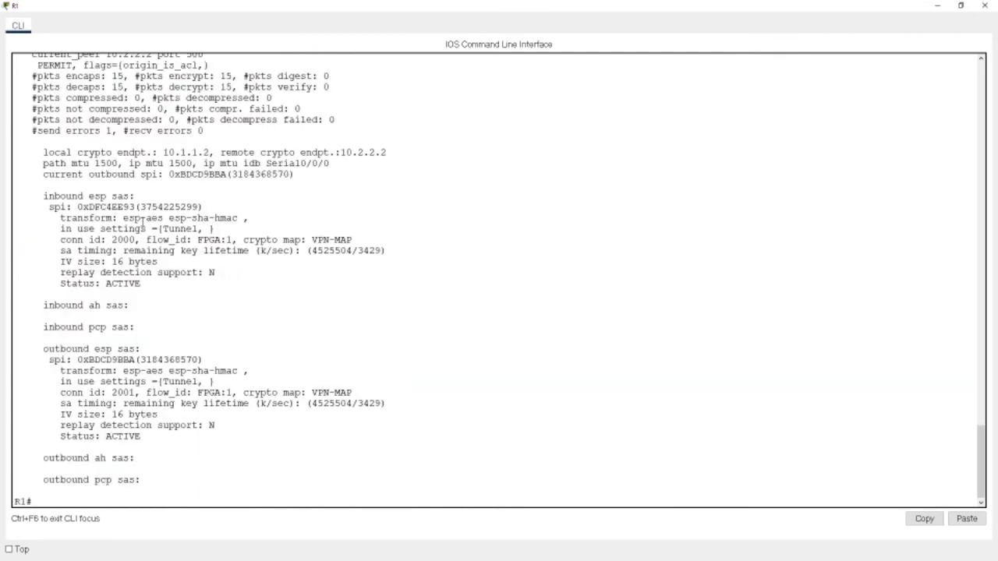
{"action": "scroll", "coordinate": [142, 224], "scroll_direction": "up", "scroll_amount": 3}
{"action": "left_click_drag", "start_coordinate": [111, 179], "coordinate": [138, 191]}
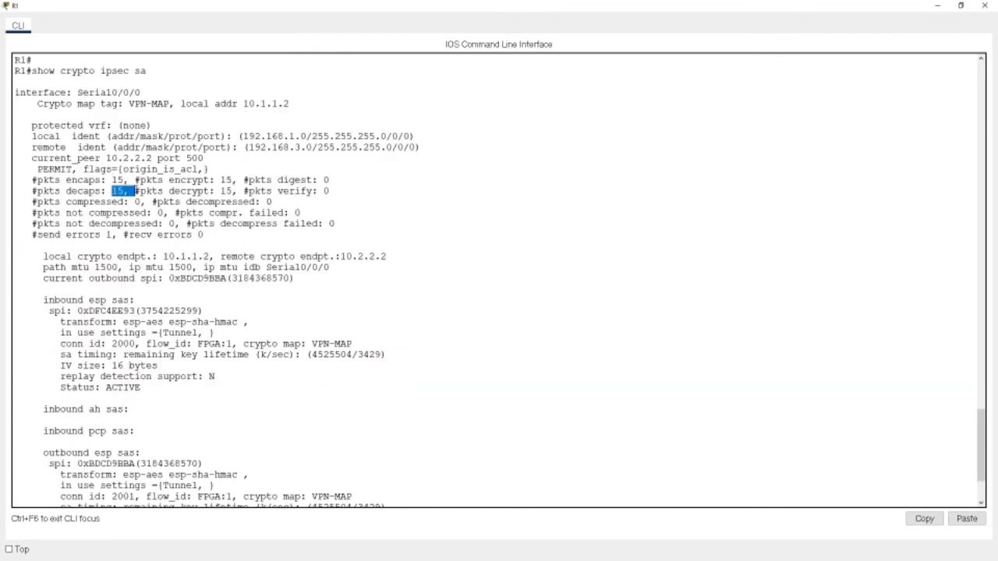
{"action": "left_click", "coordinate": [961, 6]}
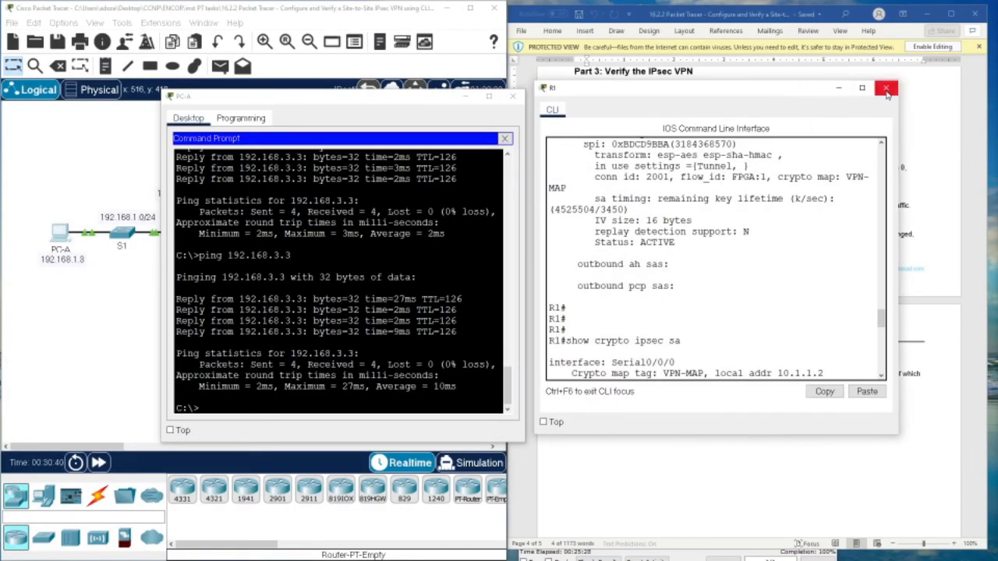
{"action": "left_click", "coordinate": [860, 89]}
- Check the activity results, close PC-A, and review all assessment items scoring 28/28
{"action": "left_click", "coordinate": [759, 416]}
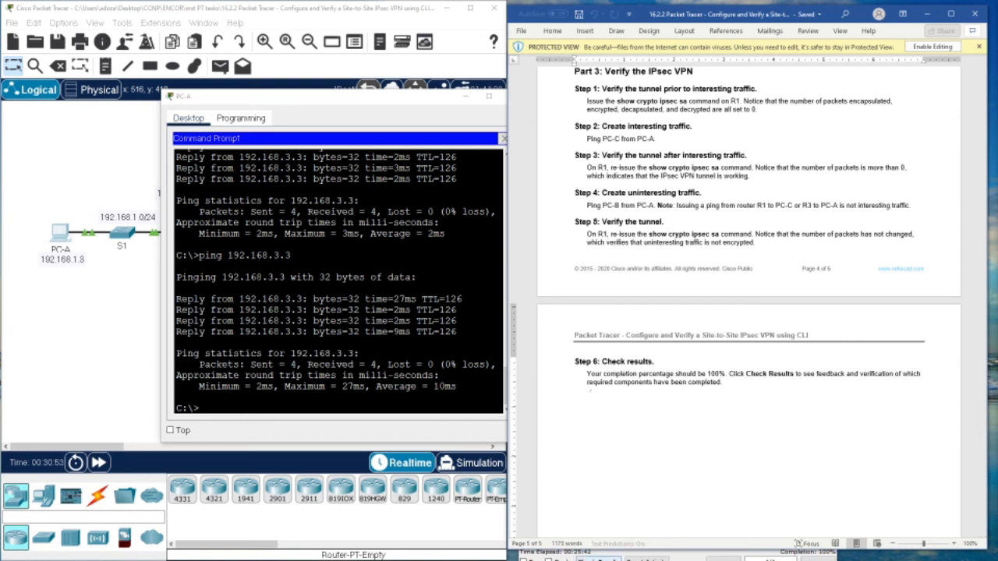
{"action": "left_click", "coordinate": [539, 557]}
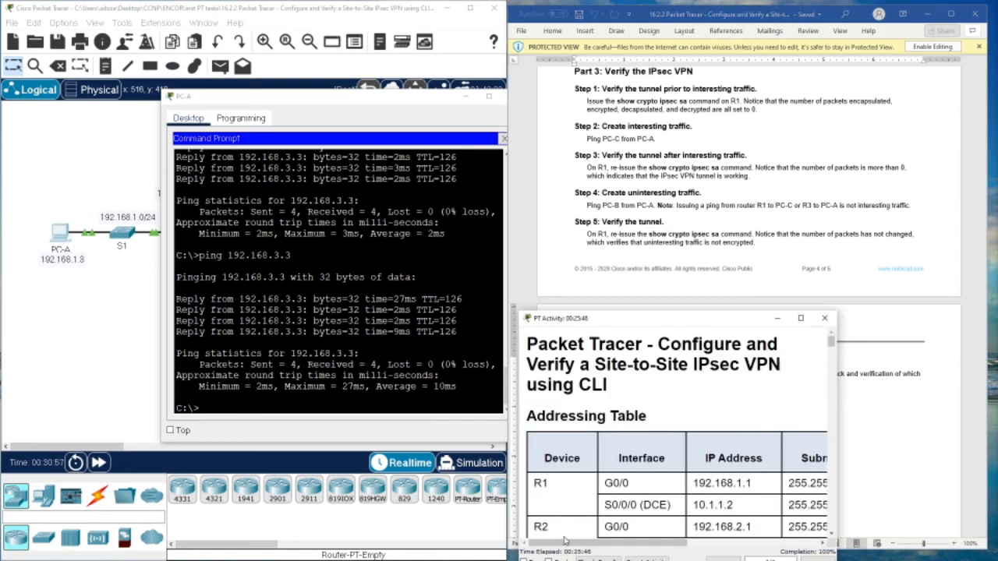
{"action": "left_click_drag", "start_coordinate": [635, 318], "coordinate": [613, 261]}
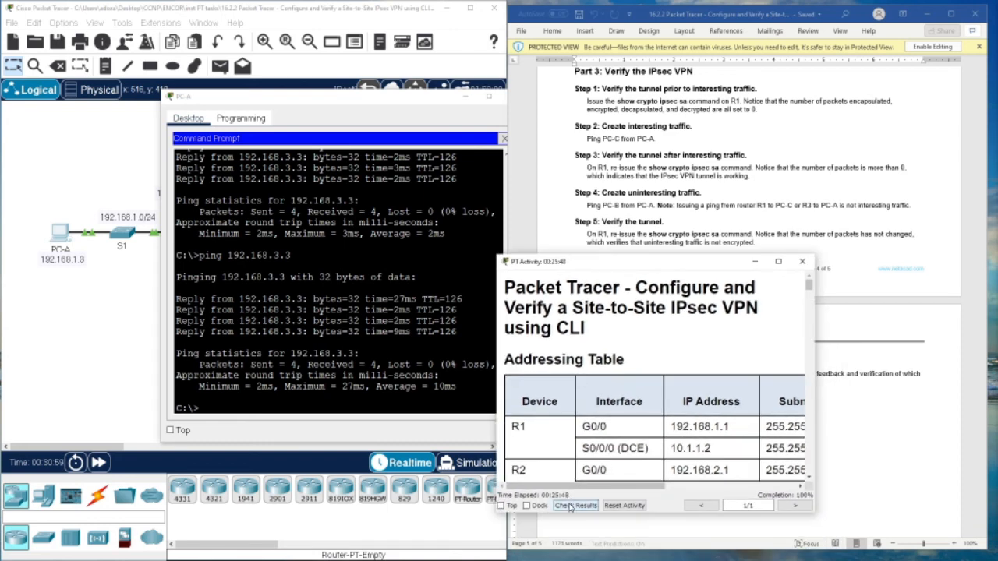
{"action": "left_click", "coordinate": [573, 505]}
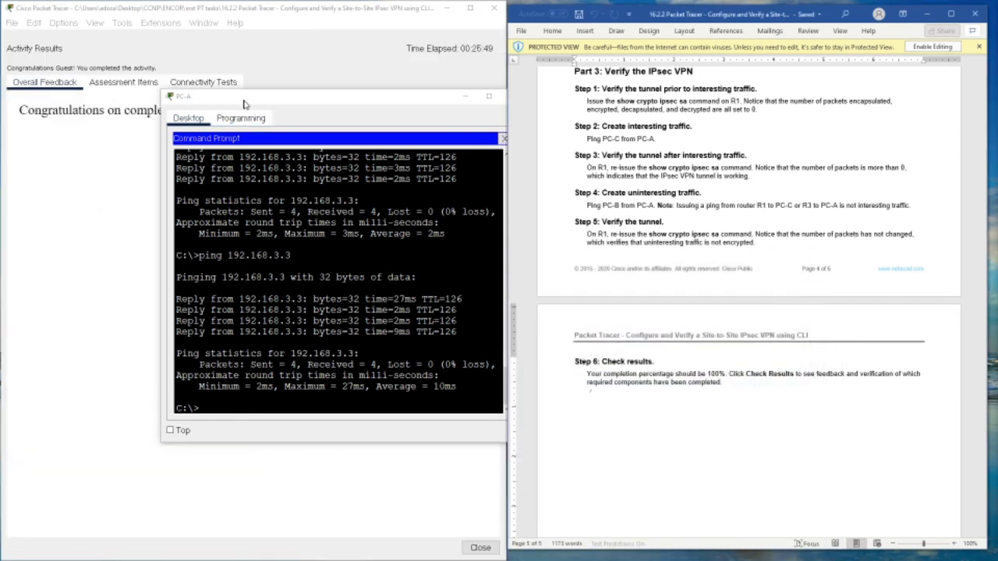
{"action": "left_click", "coordinate": [502, 96]}
{"action": "left_click", "coordinate": [123, 82]}
{"action": "scroll", "coordinate": [118, 234], "scroll_direction": "down", "scroll_amount": 5}
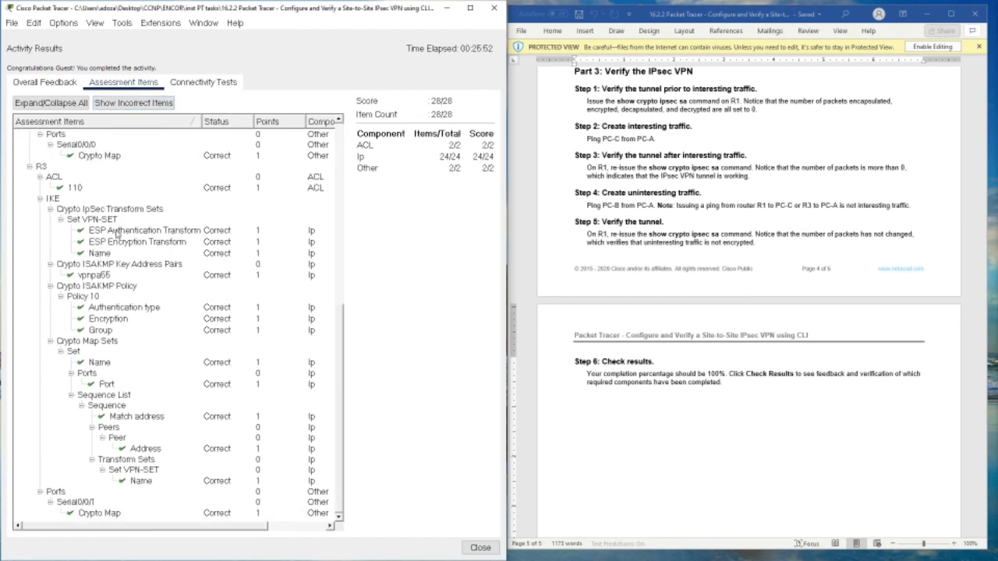
{"action": "scroll", "coordinate": [125, 320], "scroll_direction": "up", "scroll_amount": 5}
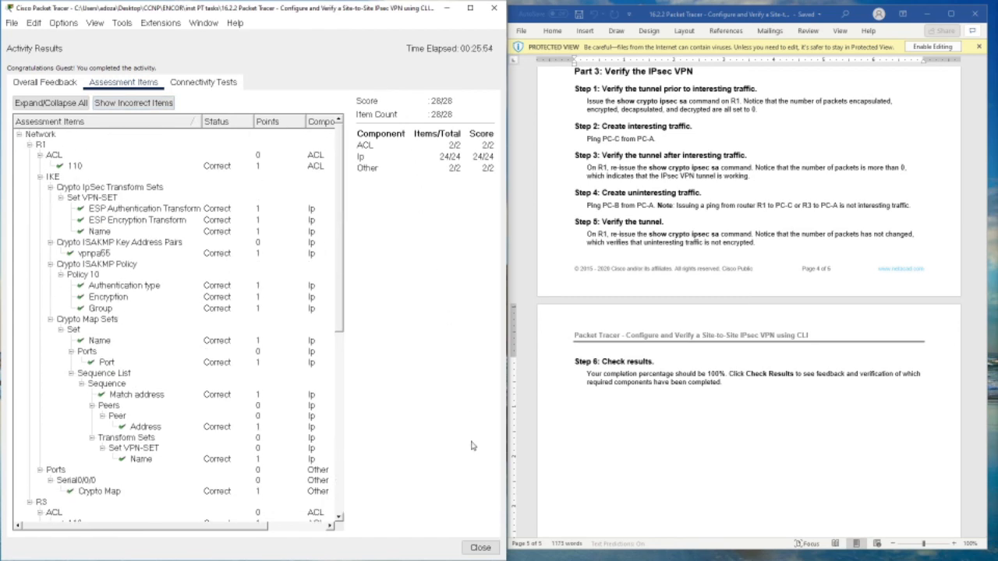